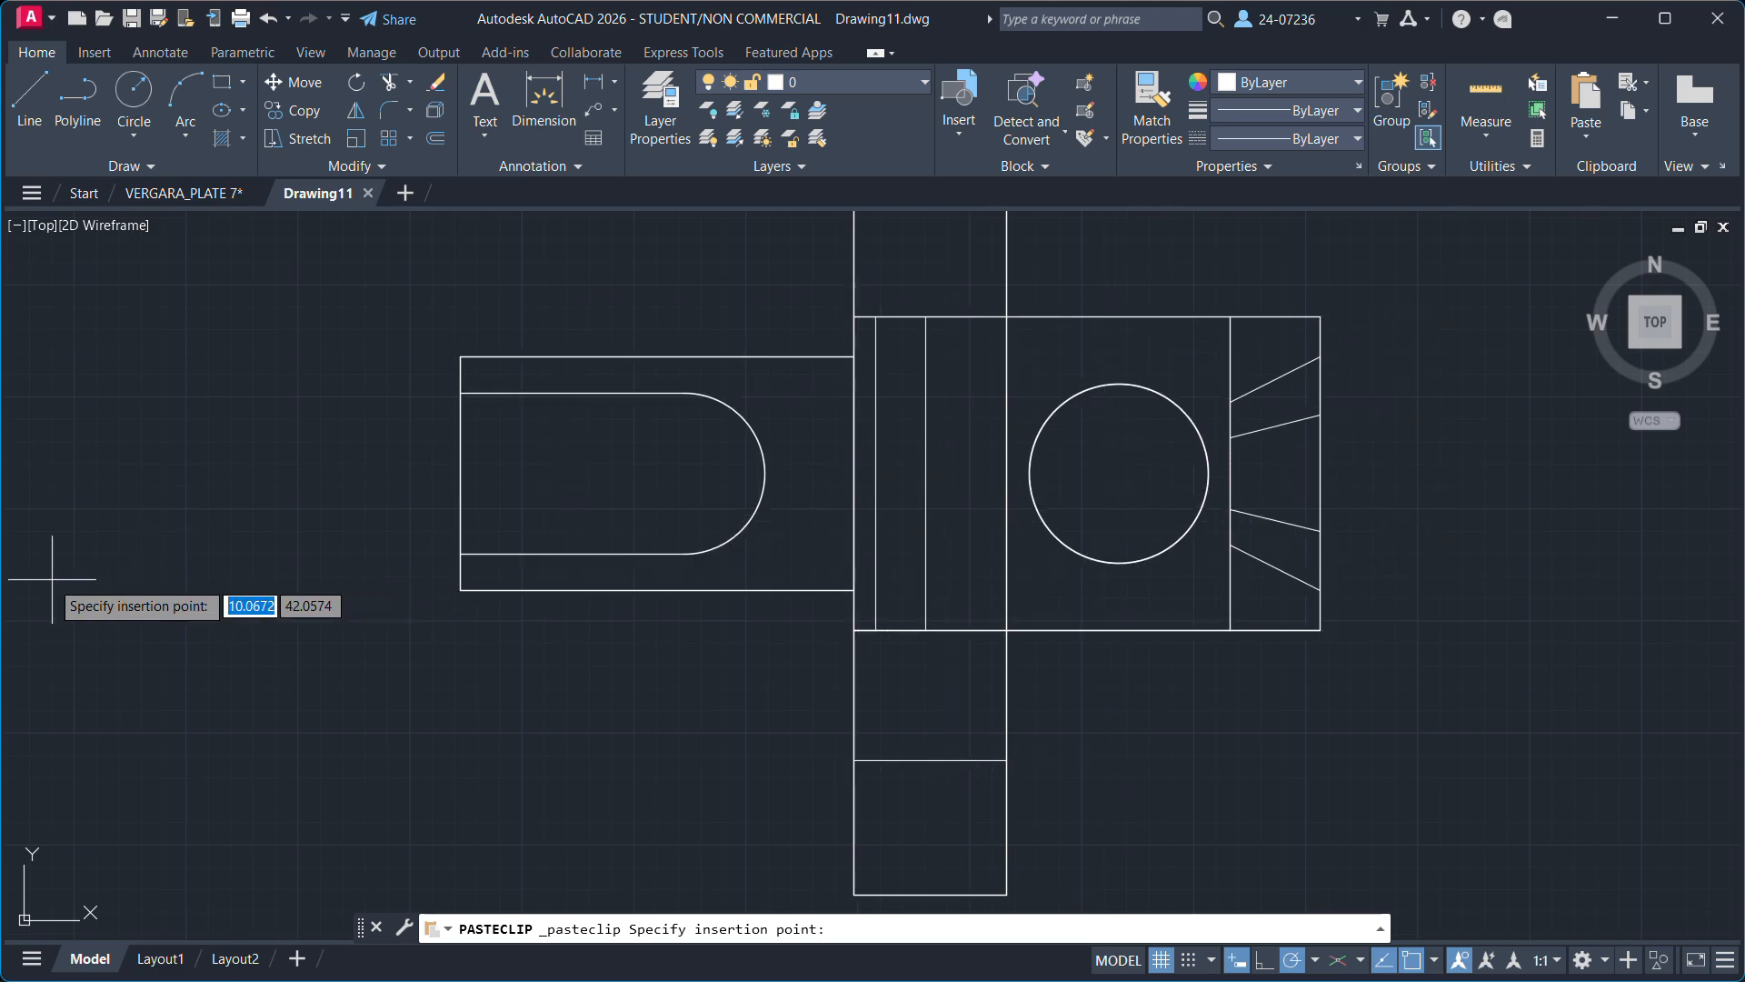
# Place the pasted bracket model in Drawing11 and create a new blank drawing.
pyautogui.moveTo(1382, 685); pyautogui.dragTo(998, 684, button='middle')
pyautogui.scroll(-5, 998, 684)
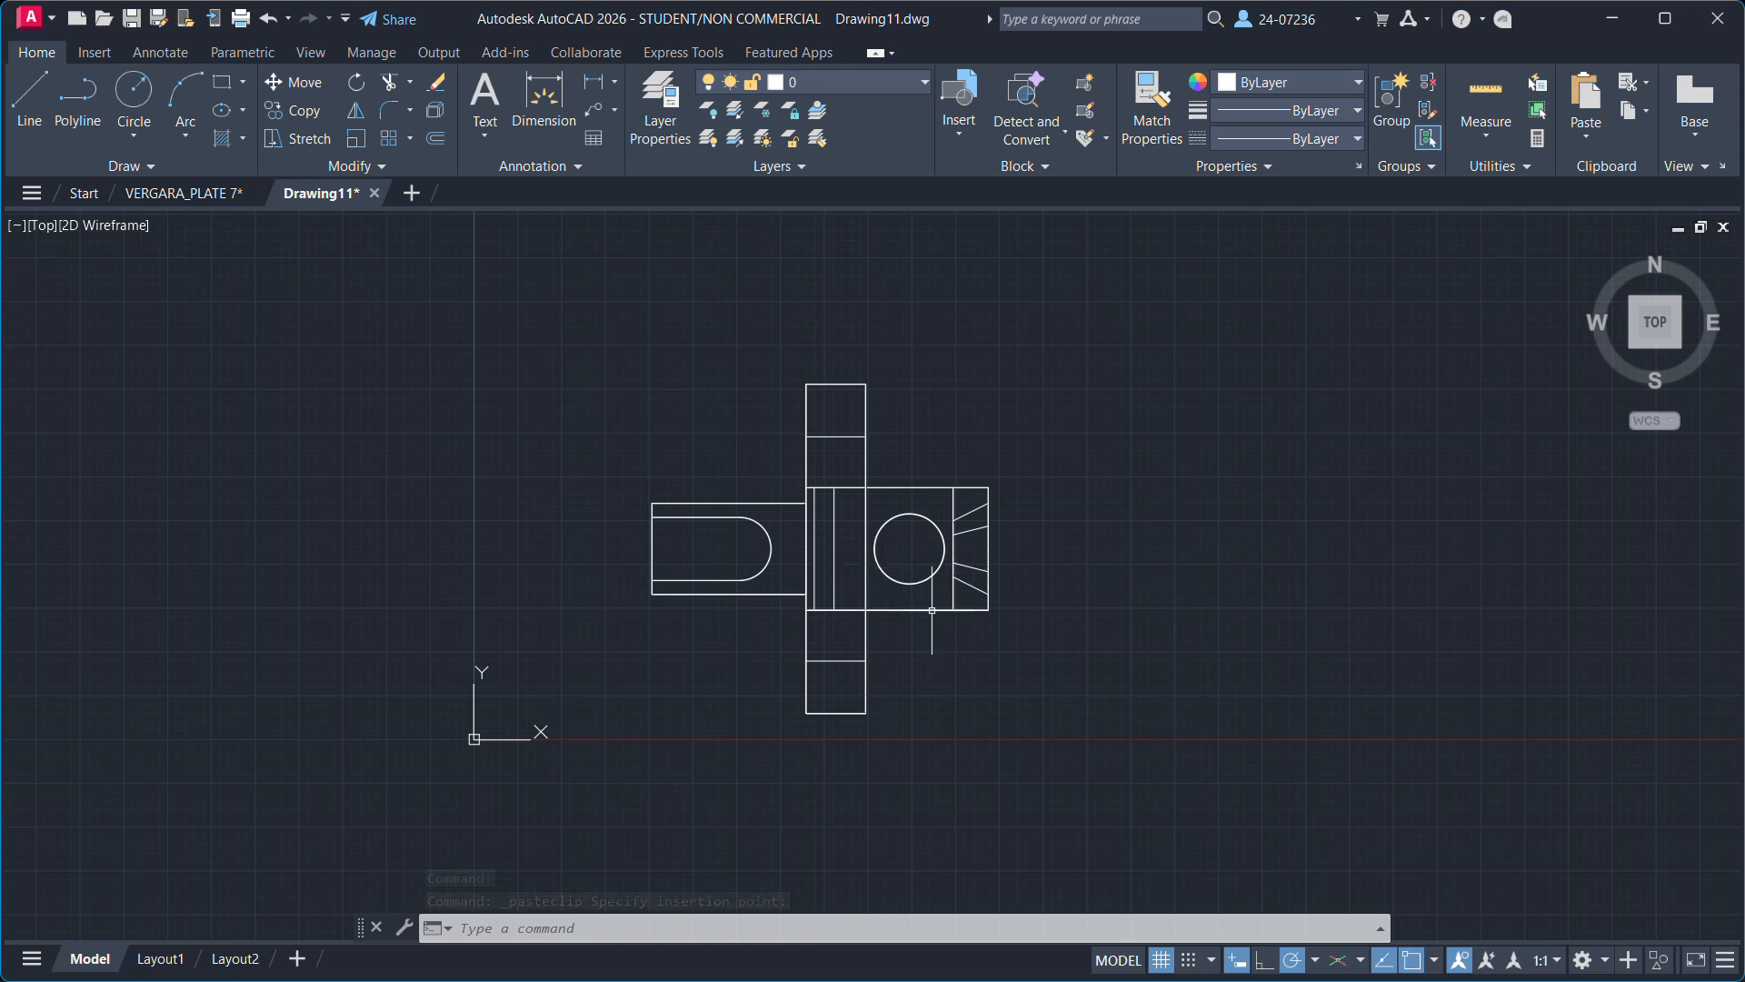
pyautogui.click(412, 192)
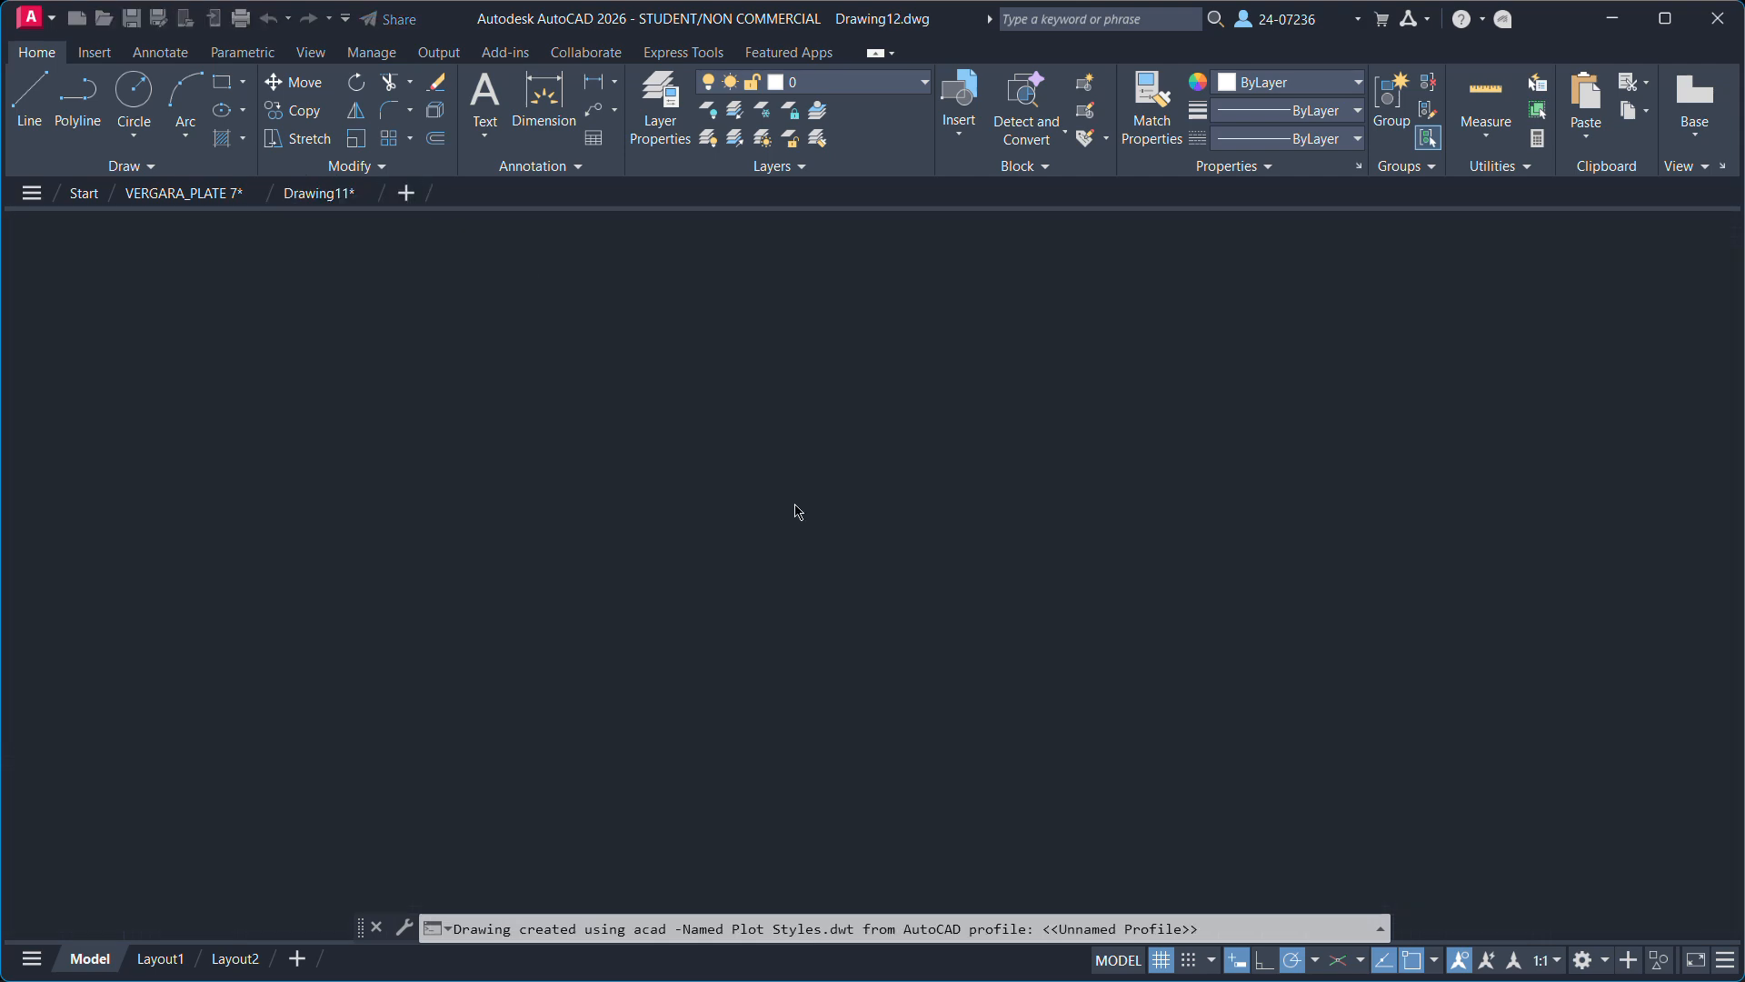
# In Drawing11, set the home isometric view and copy the whole bracket model.
pyautogui.hotkey('ctrl', 'Tab')
pyautogui.moveTo(1022, 514)
pyautogui.mouseDown(button='middle')
pyautogui.moveTo(1039, 584)
pyautogui.moveTo(958, 569)
pyautogui.moveTo(794, 616)
pyautogui.mouseUp(button='middle')
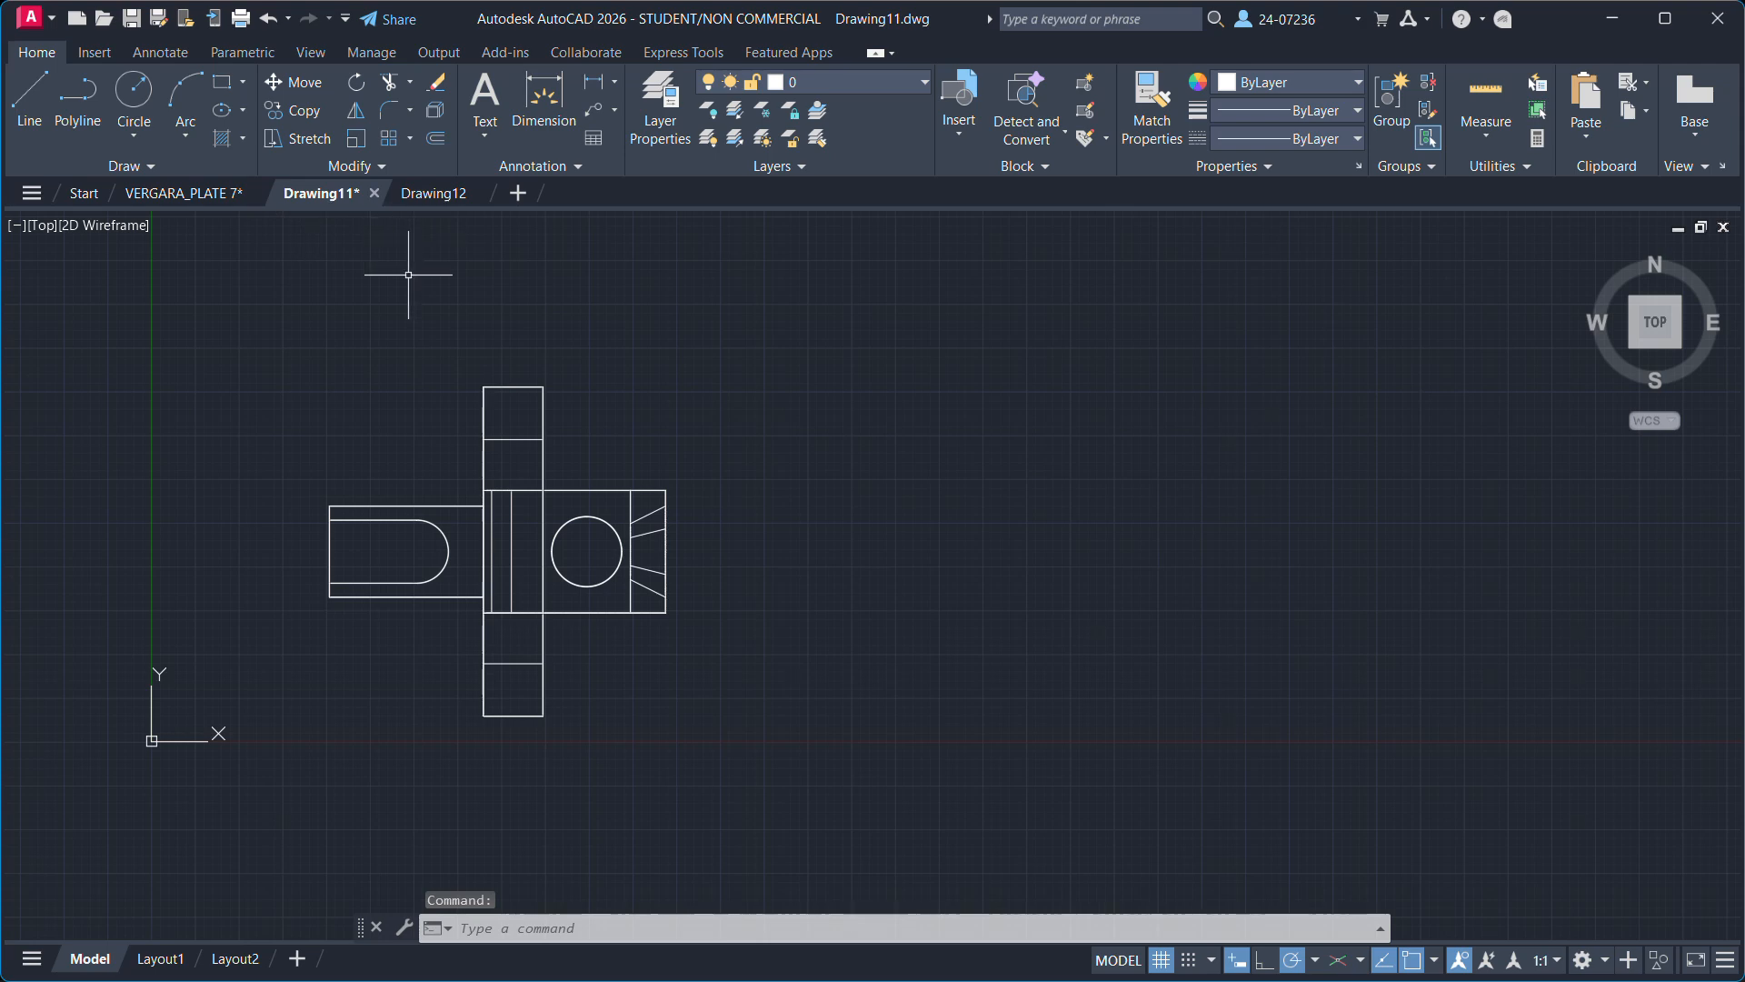
pyautogui.moveTo(665, 531)
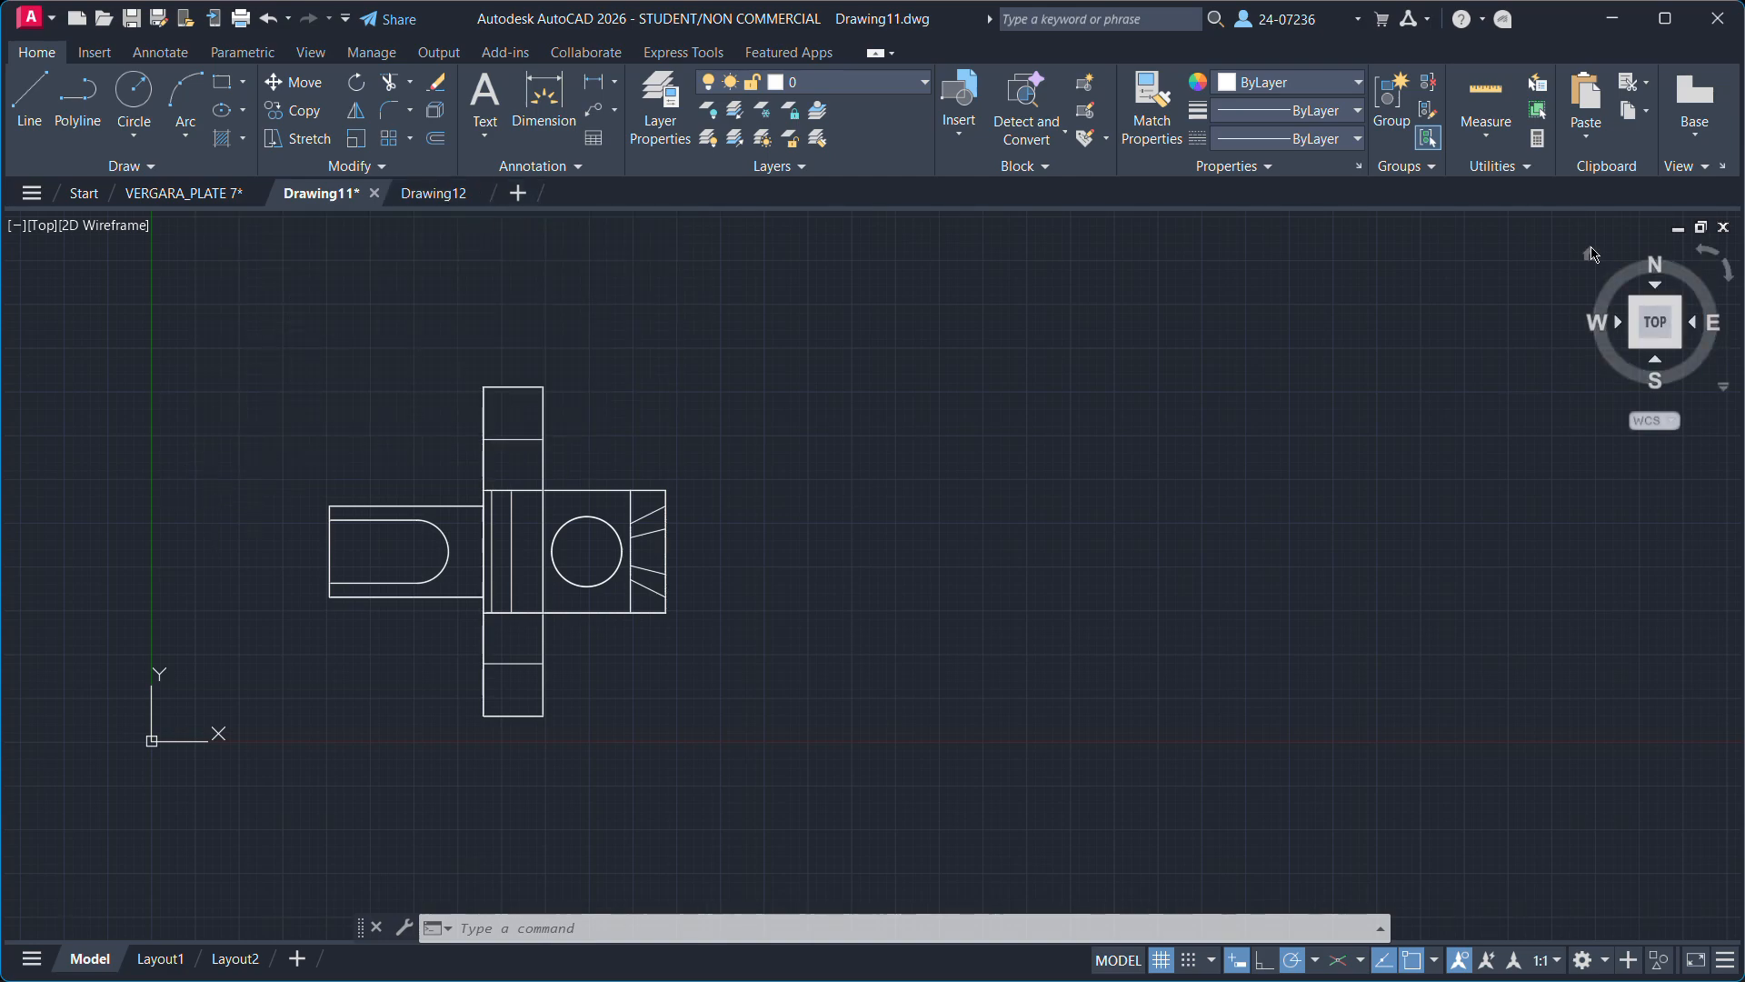
pyautogui.click(1591, 254)
pyautogui.moveTo(1403, 584); pyautogui.dragTo(1121, 511, button='middle')
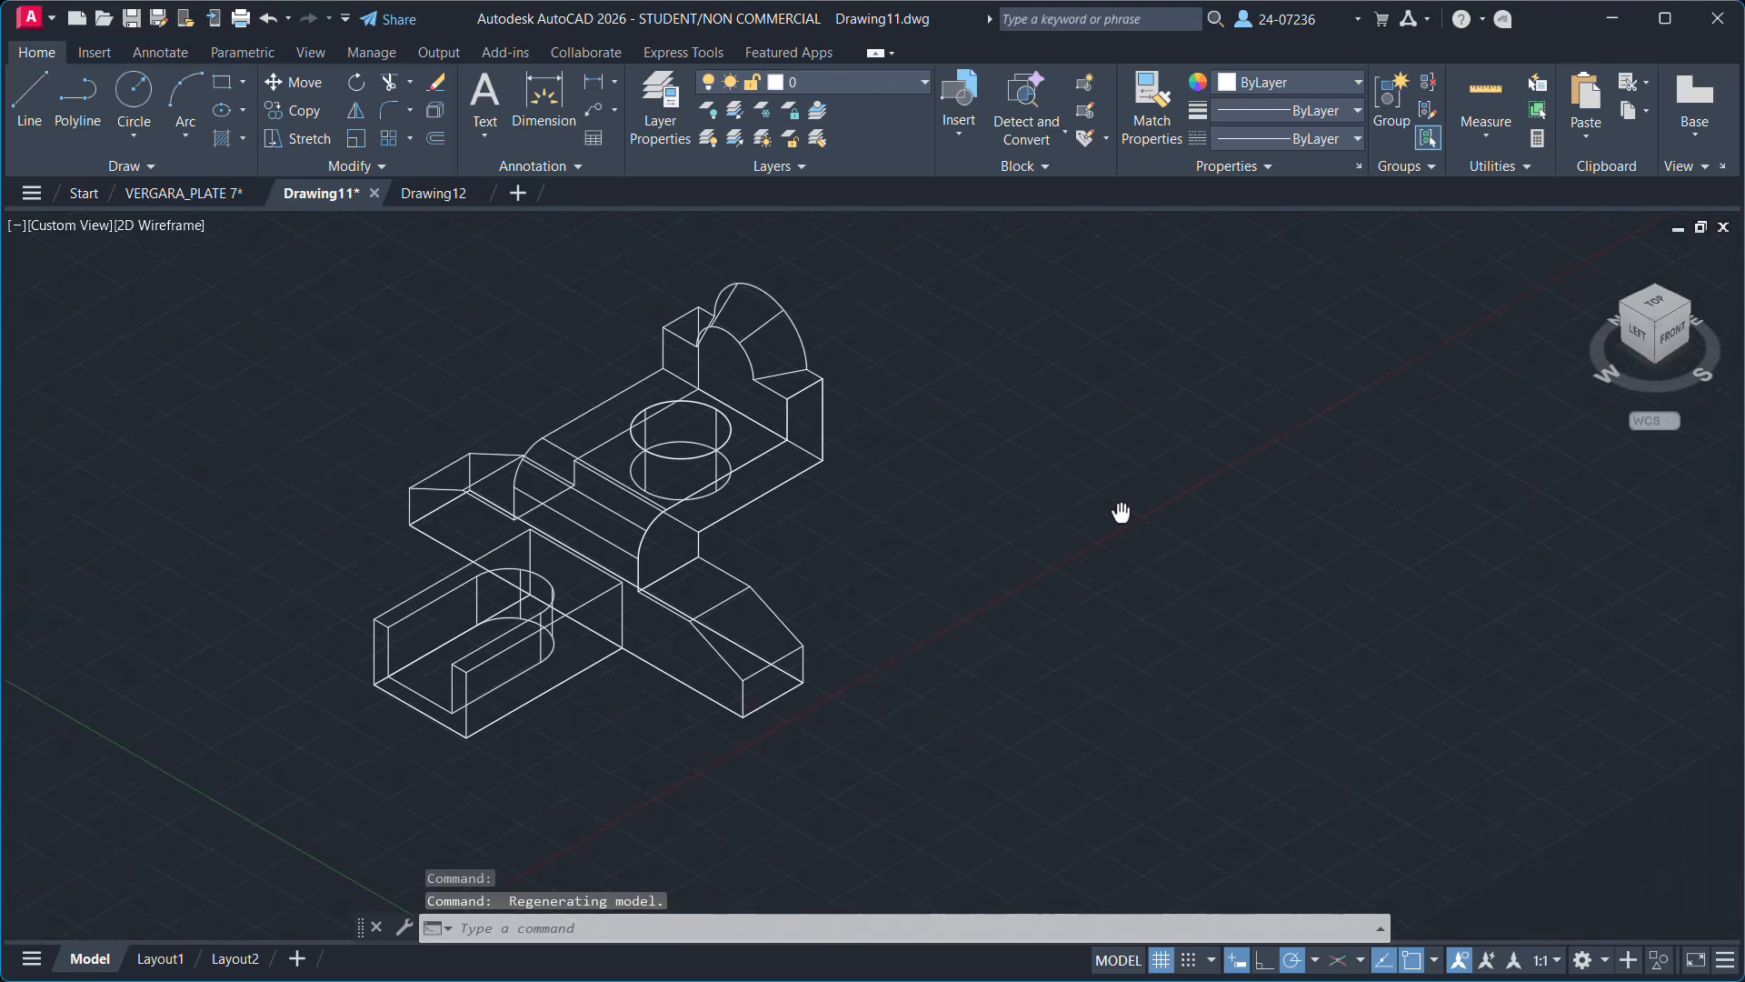
pyautogui.click(287, 255)
pyautogui.click(923, 804)
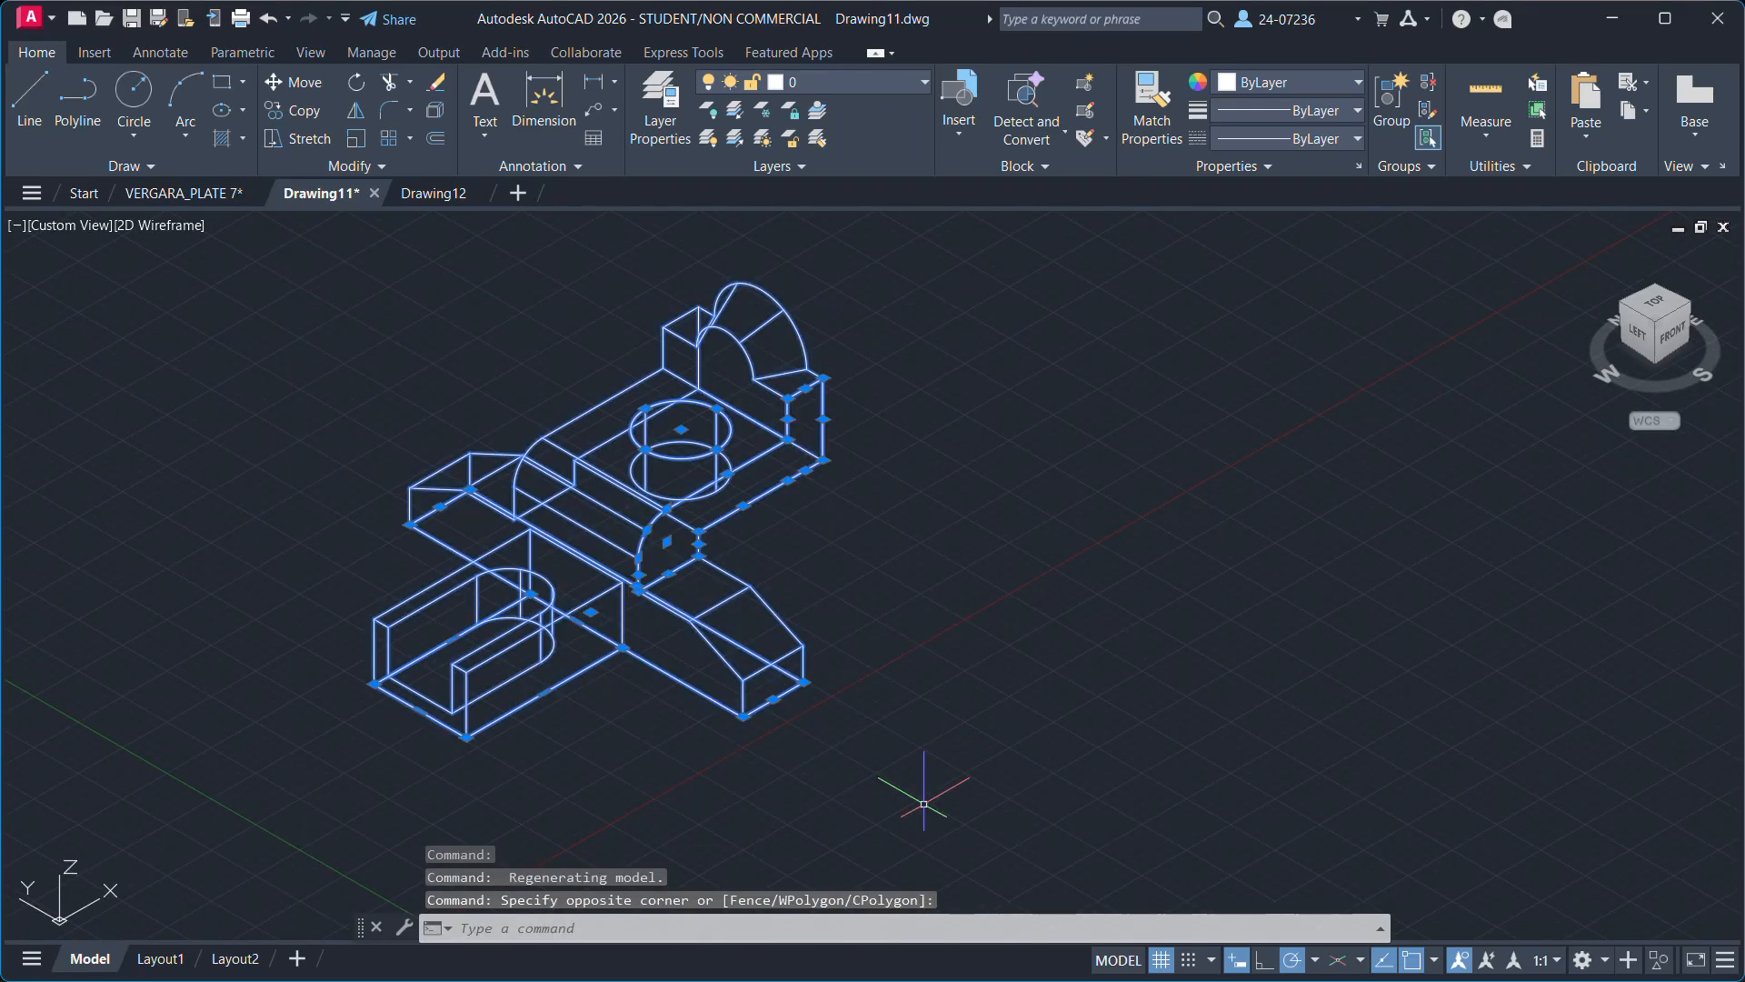
pyautogui.hotkey('ctrl', 'c')
# Paste the copied bracket model into Drawing12, just beyond the Y axis and above the X axis.
pyautogui.click(436, 193)
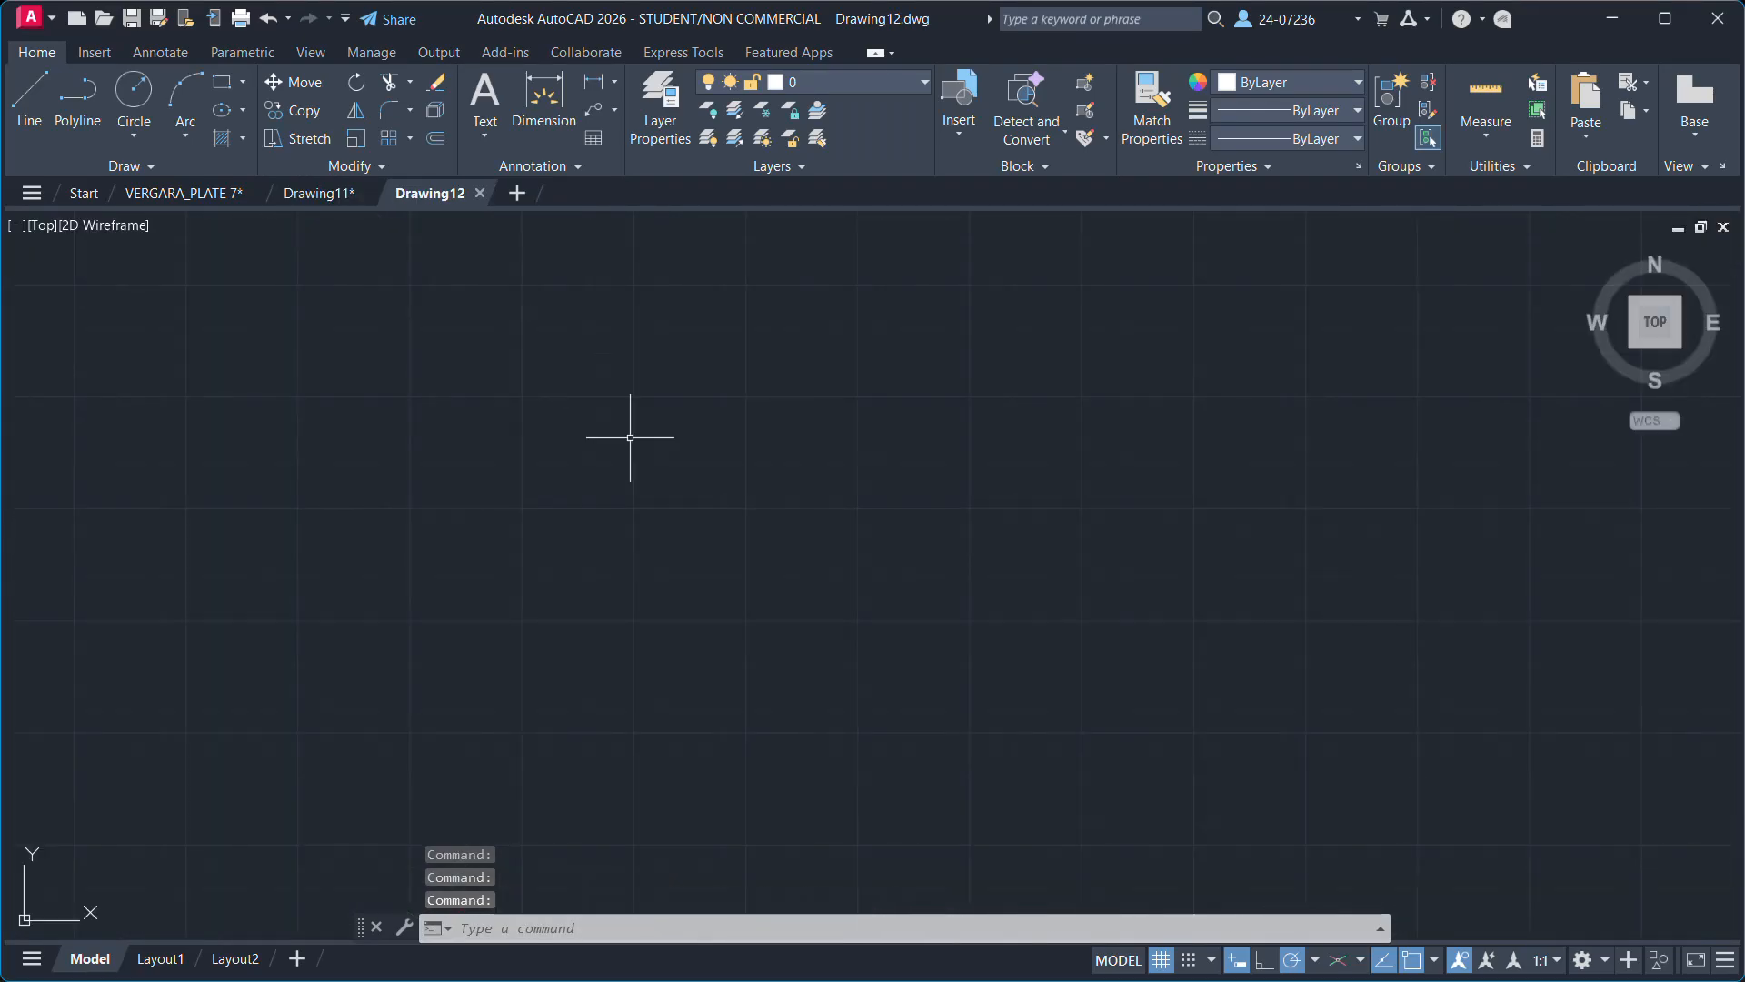
pyautogui.hotkey('ctrl', 'v')
pyautogui.scroll(-2, 191, 575)
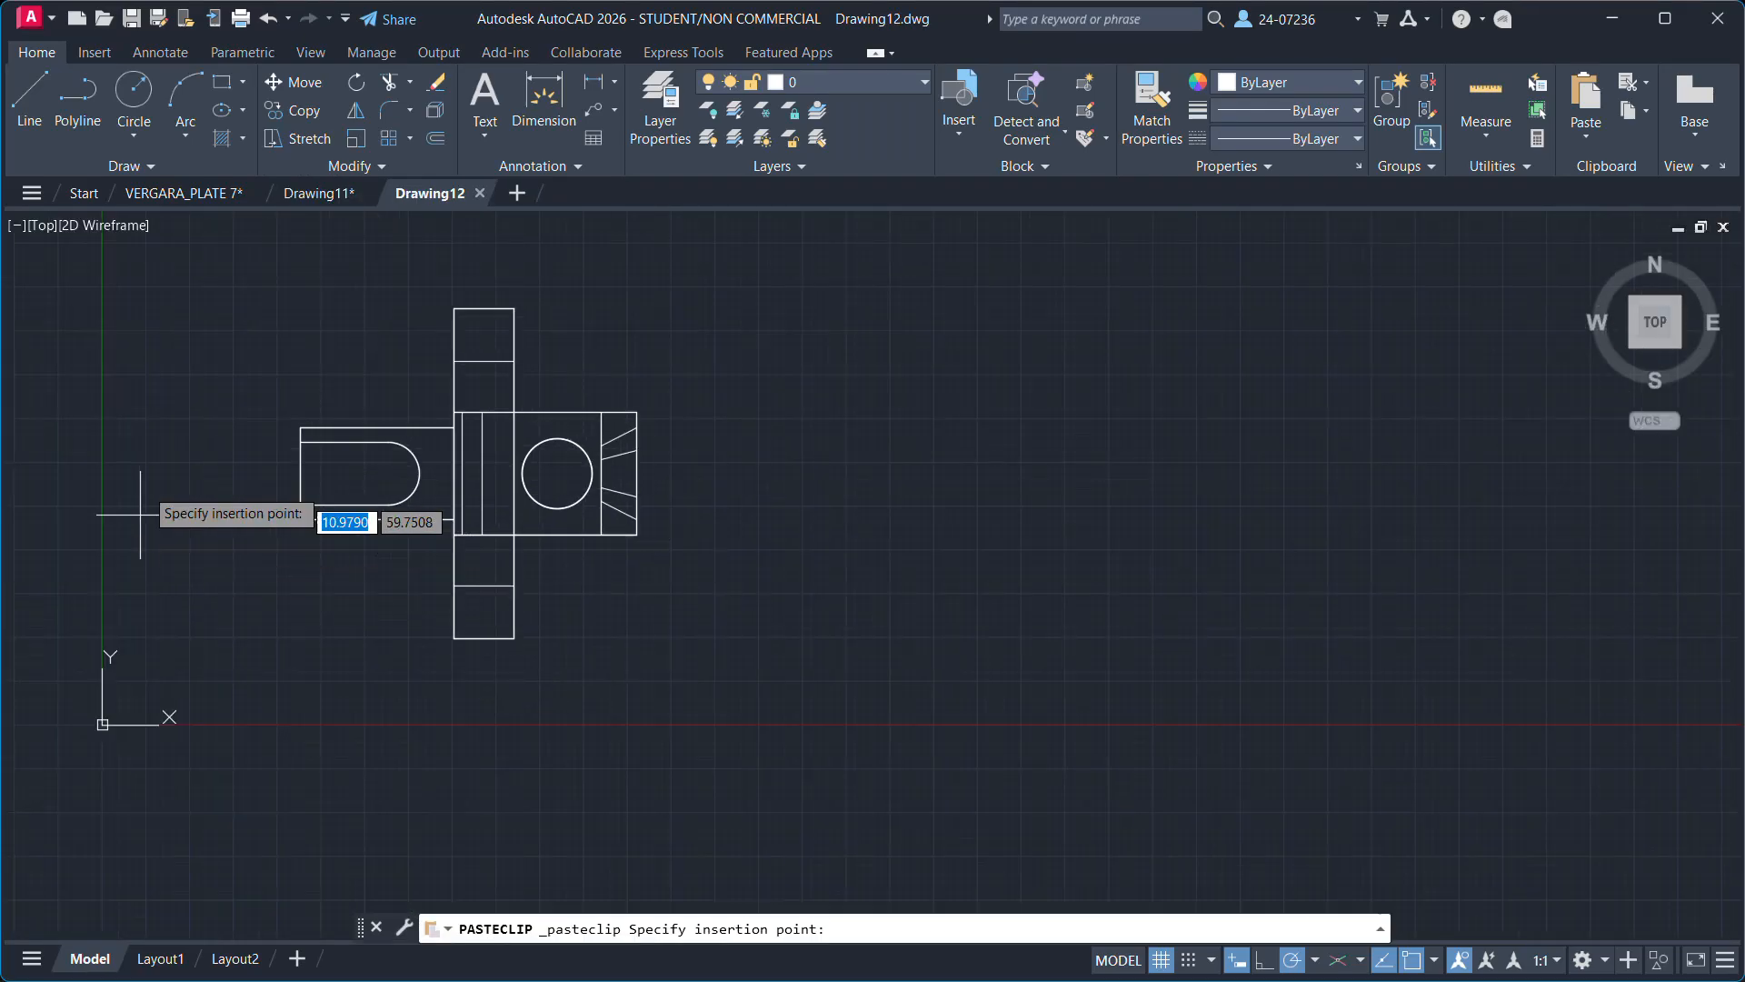
pyautogui.click(58, 495)
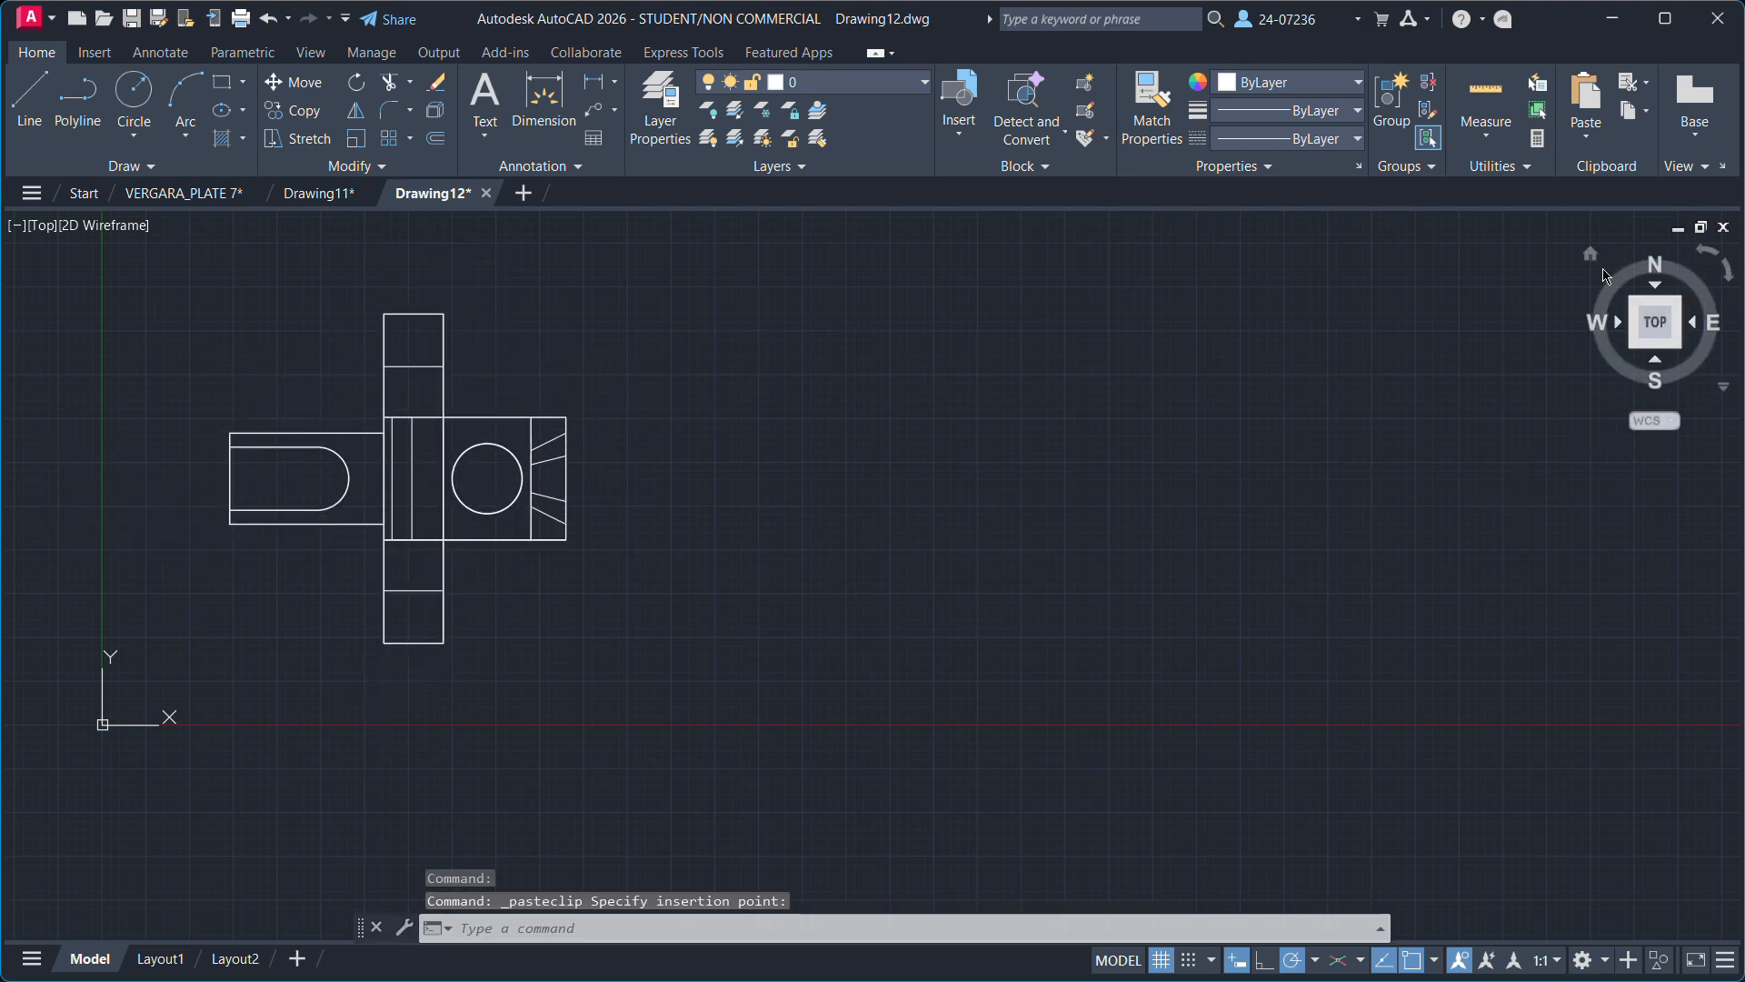
# Show Drawing12 in the home isometric view and align the UCS to that view.
pyautogui.click(1589, 257)
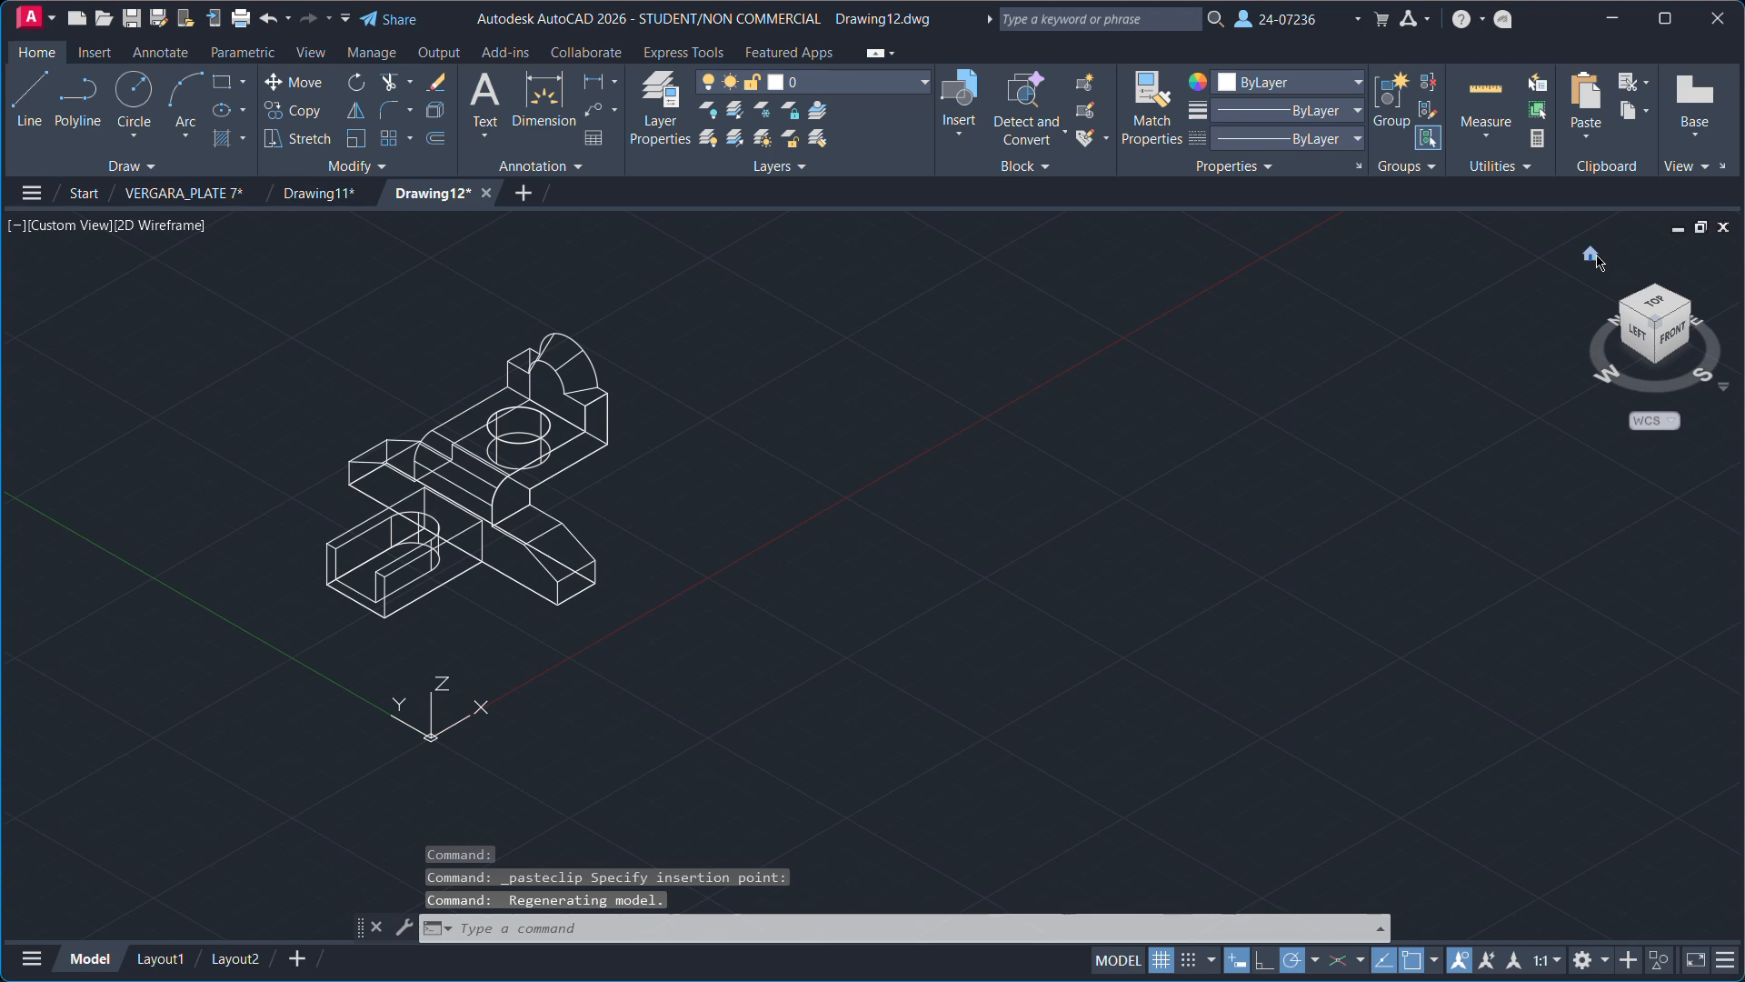
pyautogui.moveTo(993, 440); pyautogui.dragTo(823, 400, button='middle')
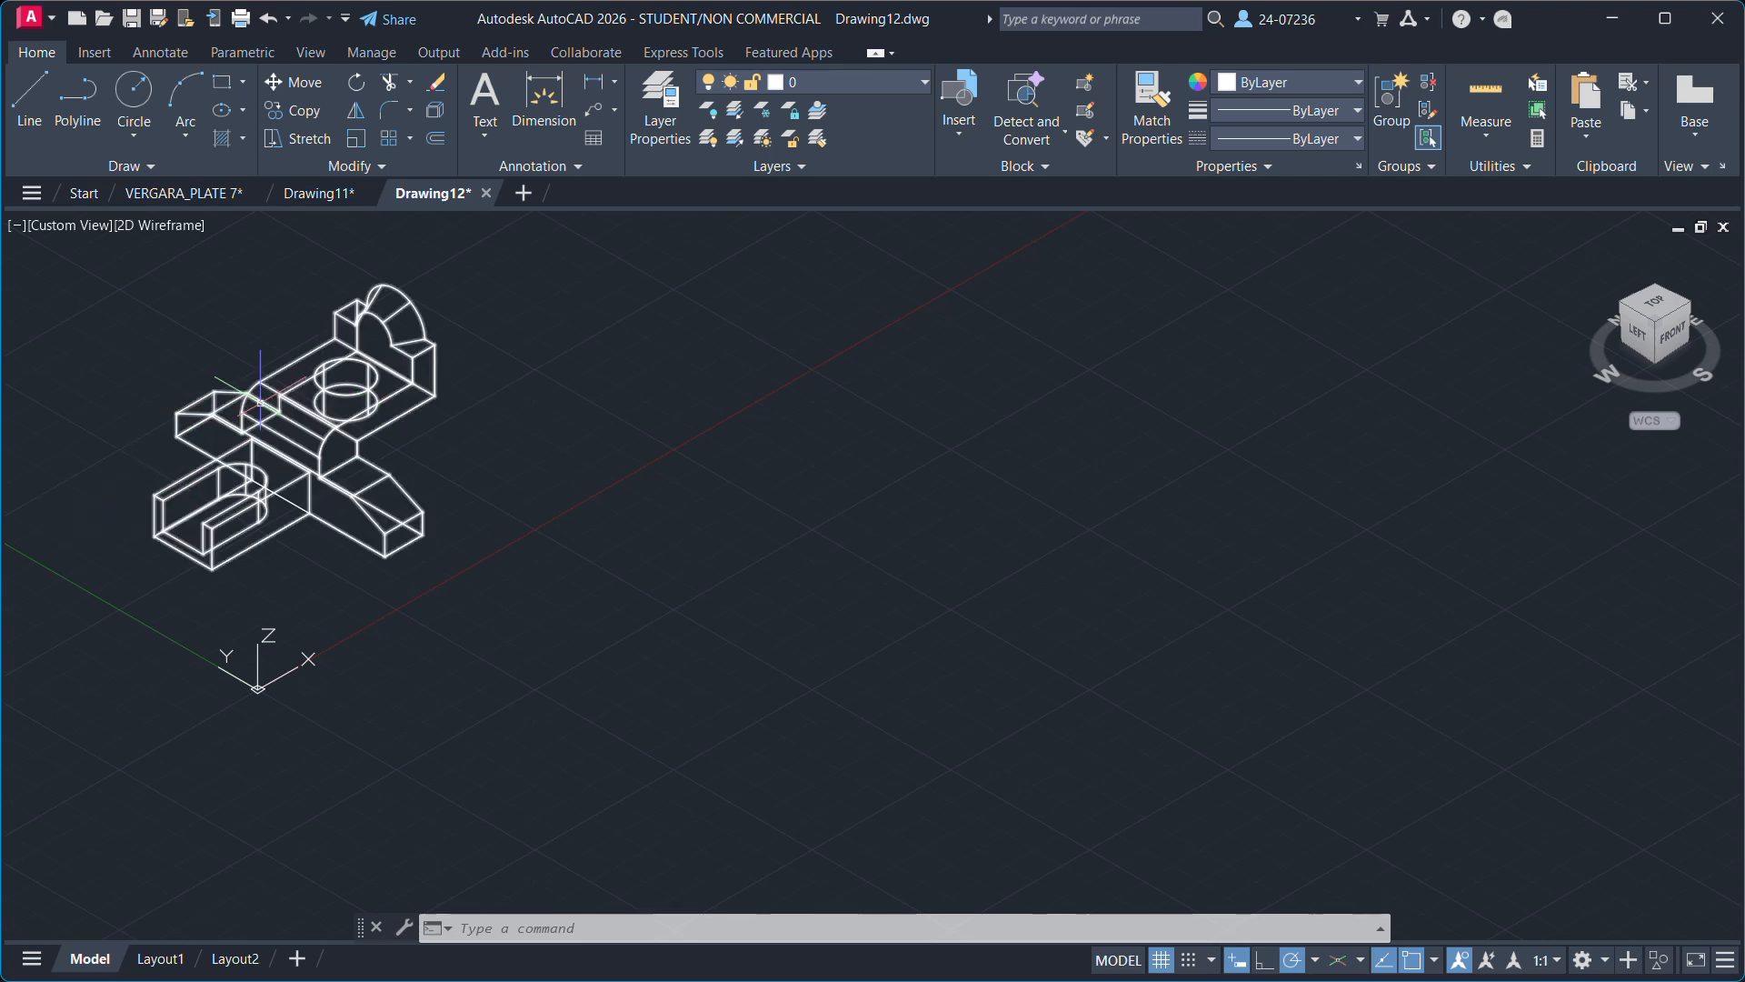
pyautogui.moveTo(605, 536); pyautogui.dragTo(690, 522, button='middle')
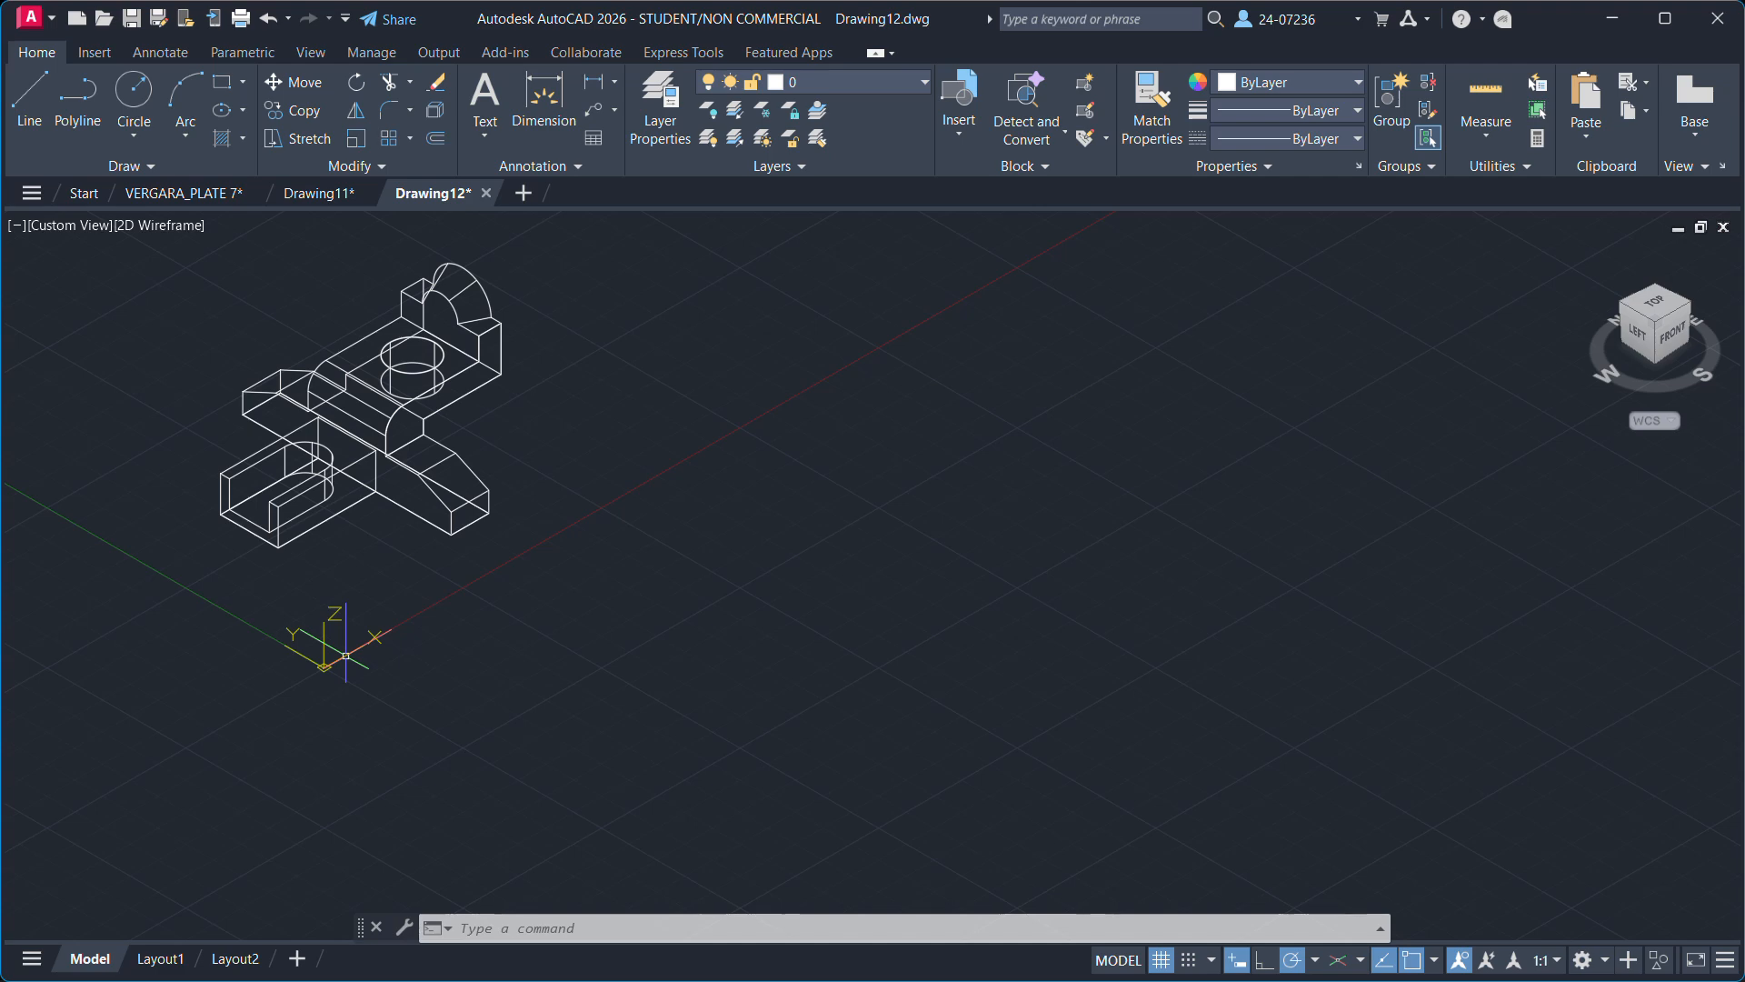
pyautogui.click(325, 638)
pyautogui.rightClick(325, 638)
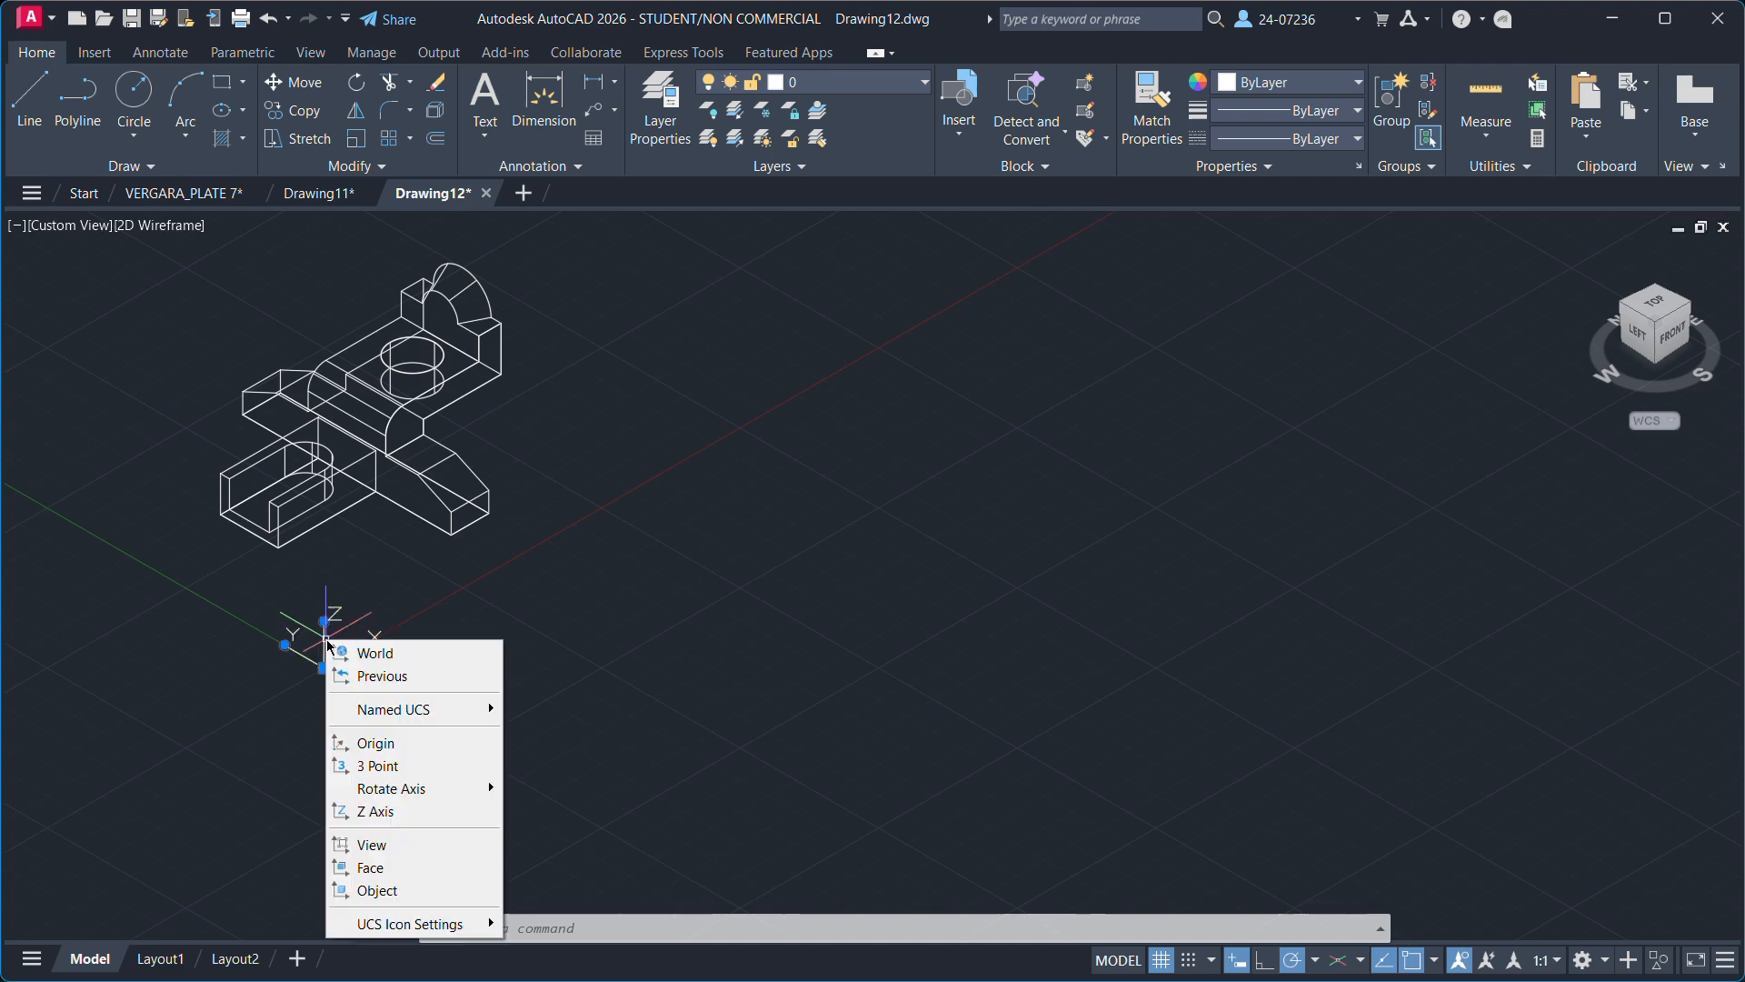
pyautogui.click(387, 846)
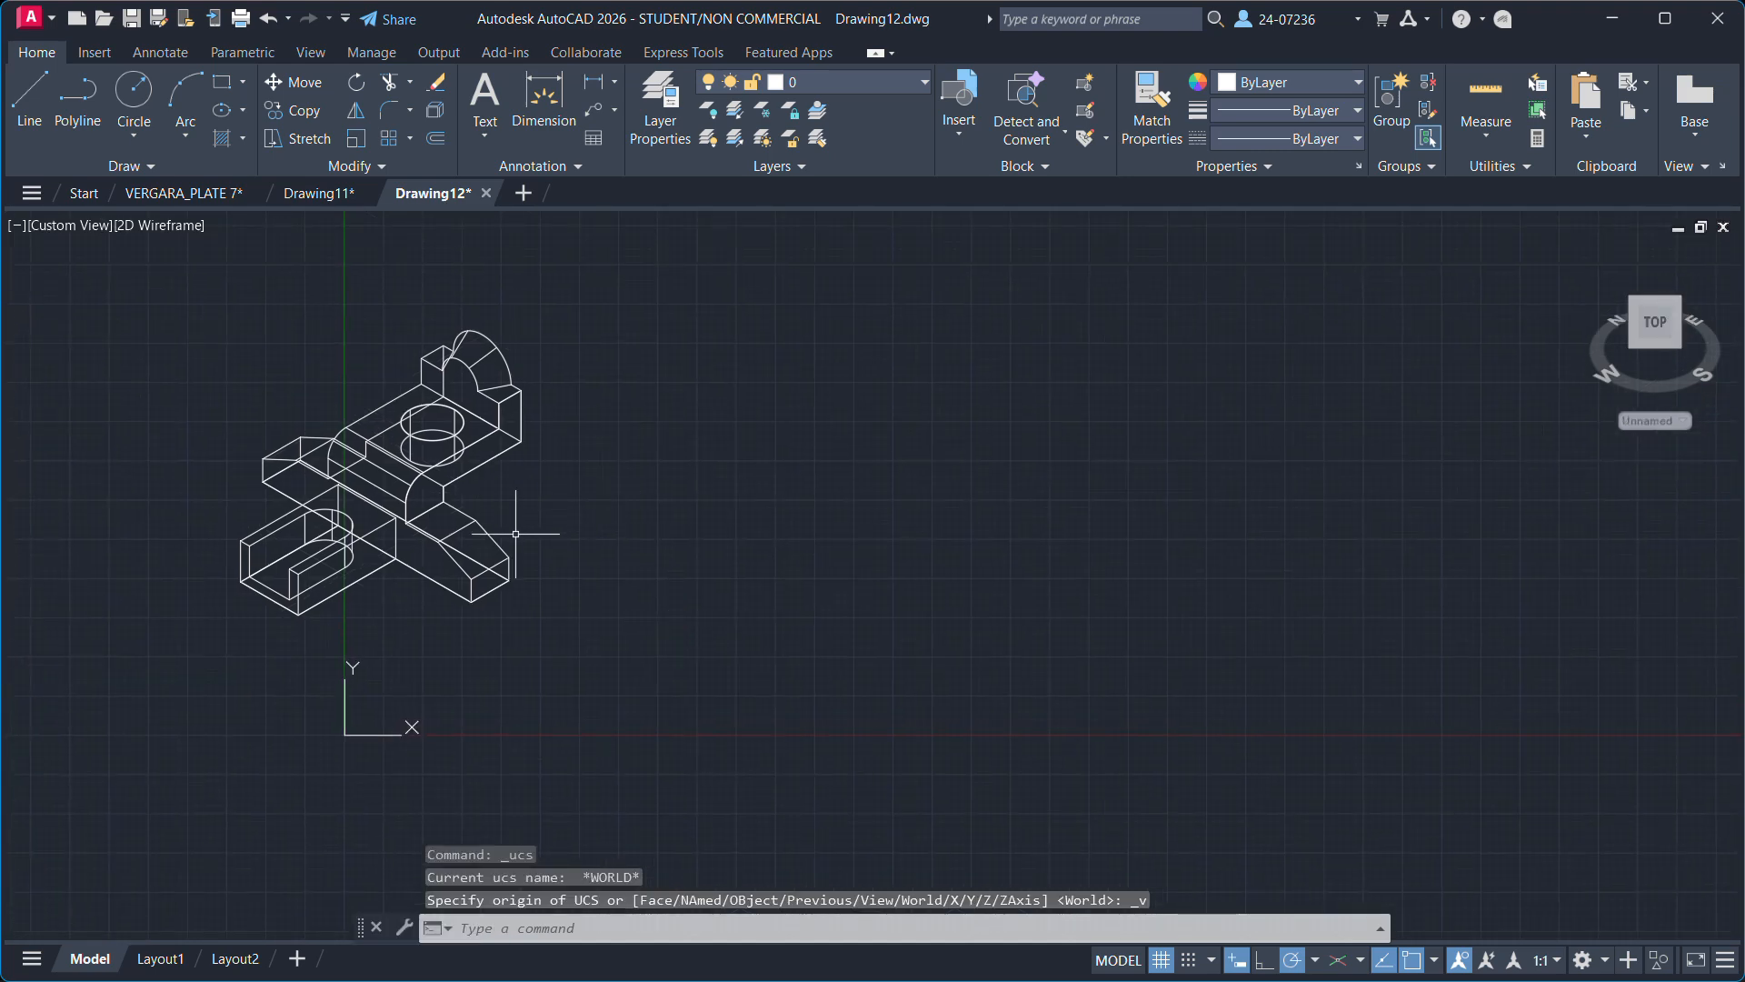
pyautogui.moveTo(634, 585); pyautogui.dragTo(592, 663, button='middle')
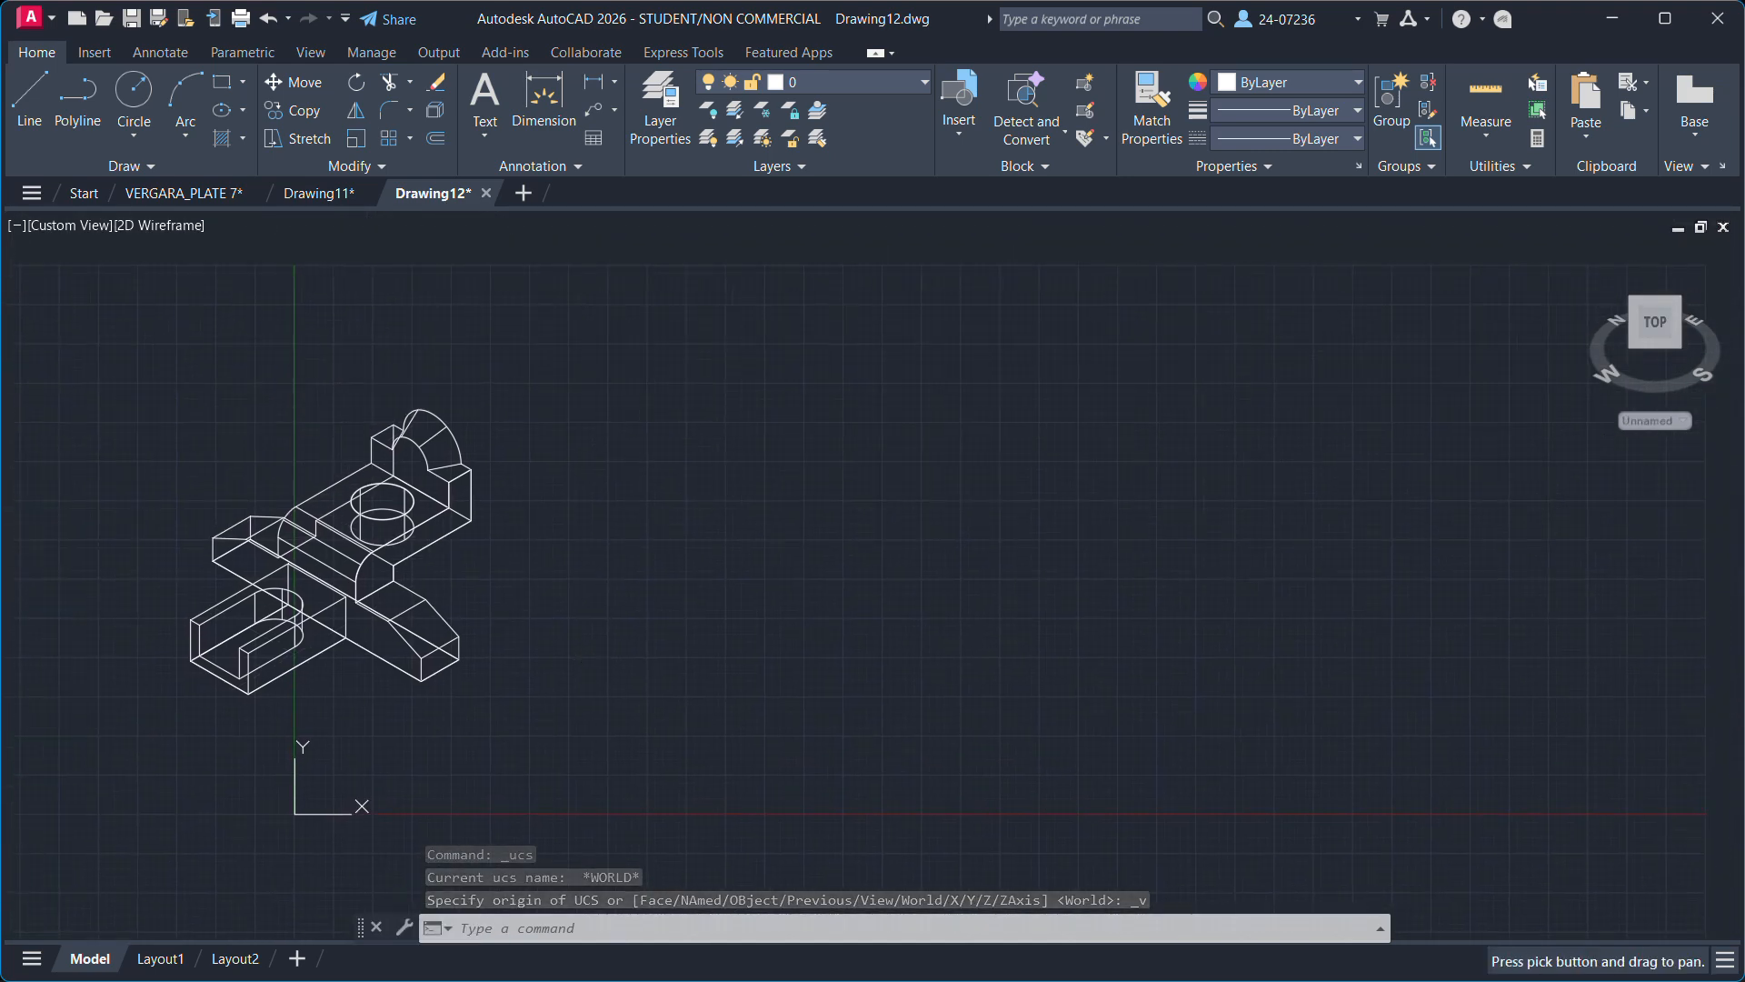
pyautogui.click(231, 406)
pyautogui.click(554, 706)
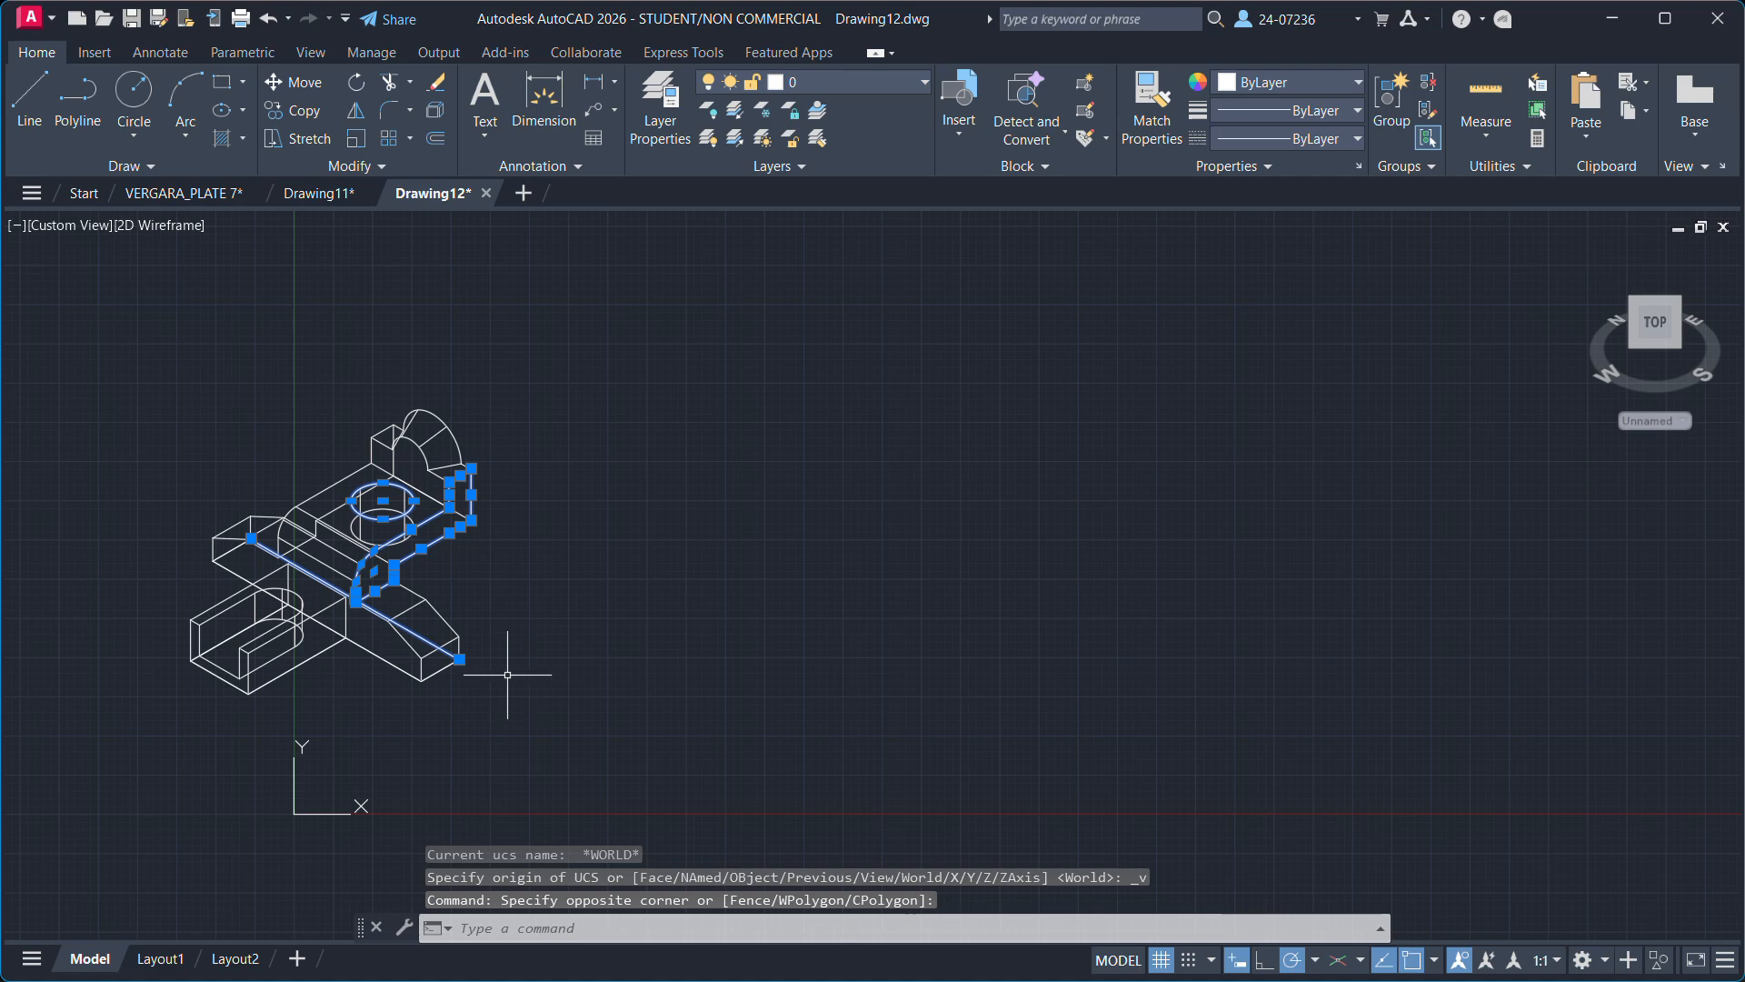
pyautogui.press('Escape')
pyautogui.press('Escape')
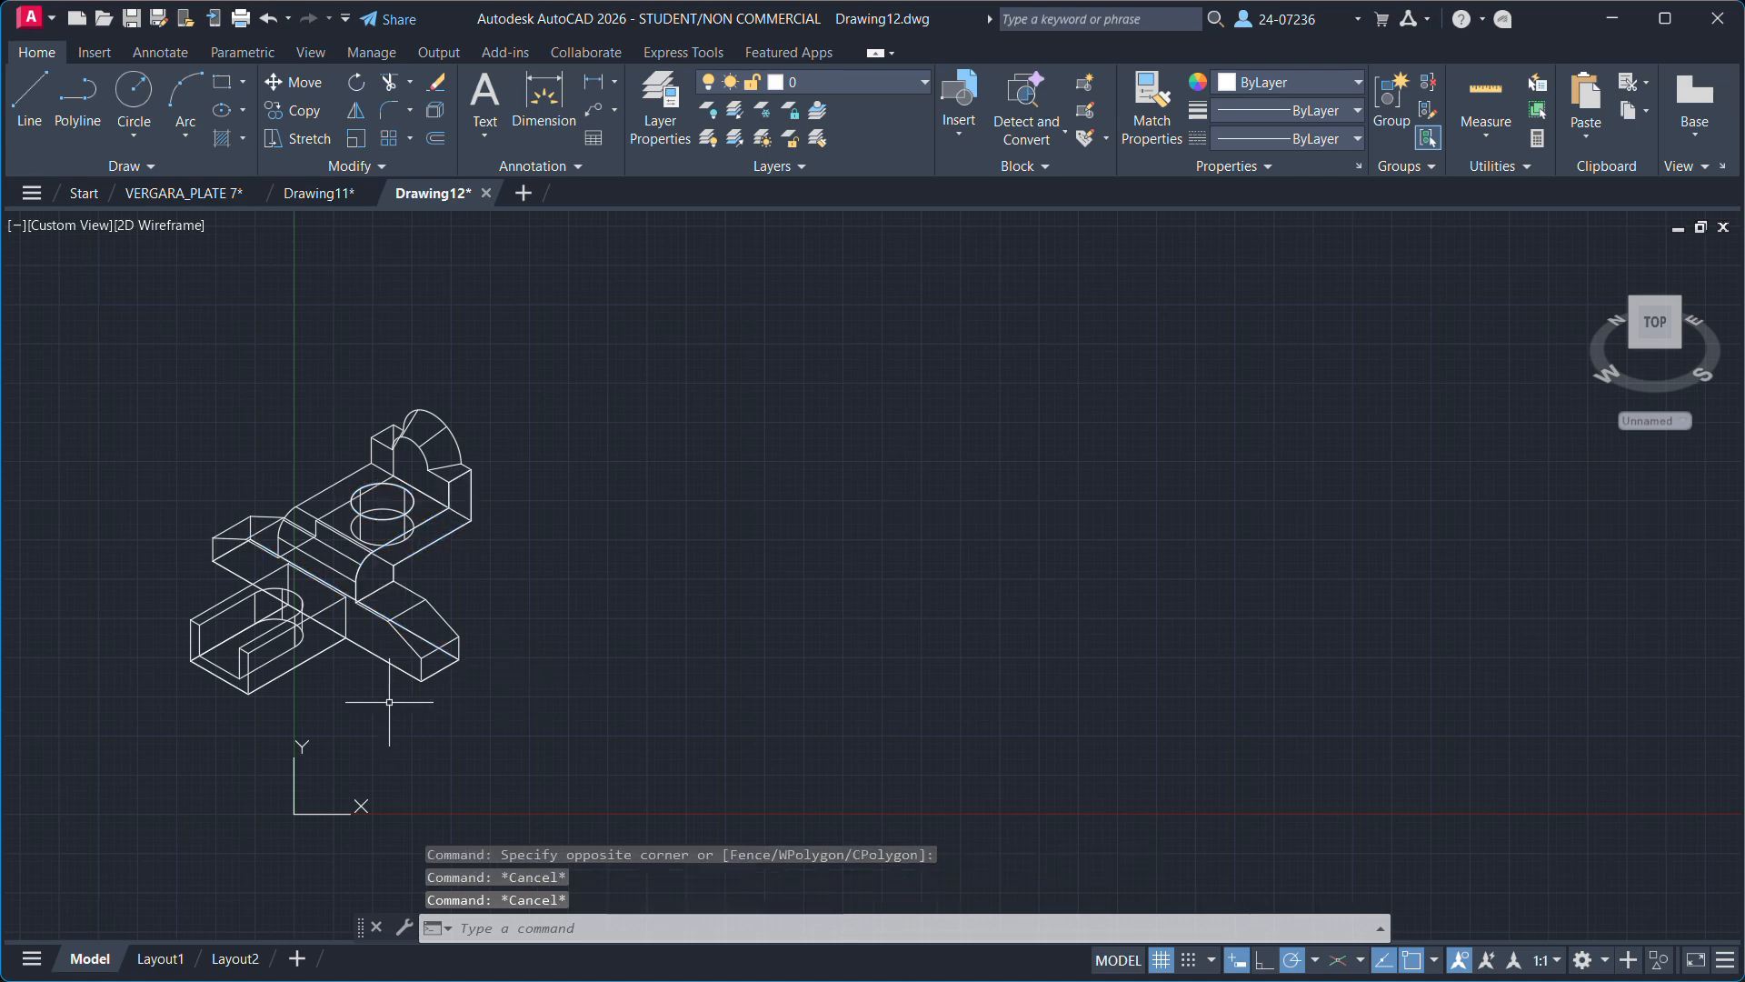
# Set Drawing11 to the top view and copy the whole bracket model.
pyautogui.click(318, 193)
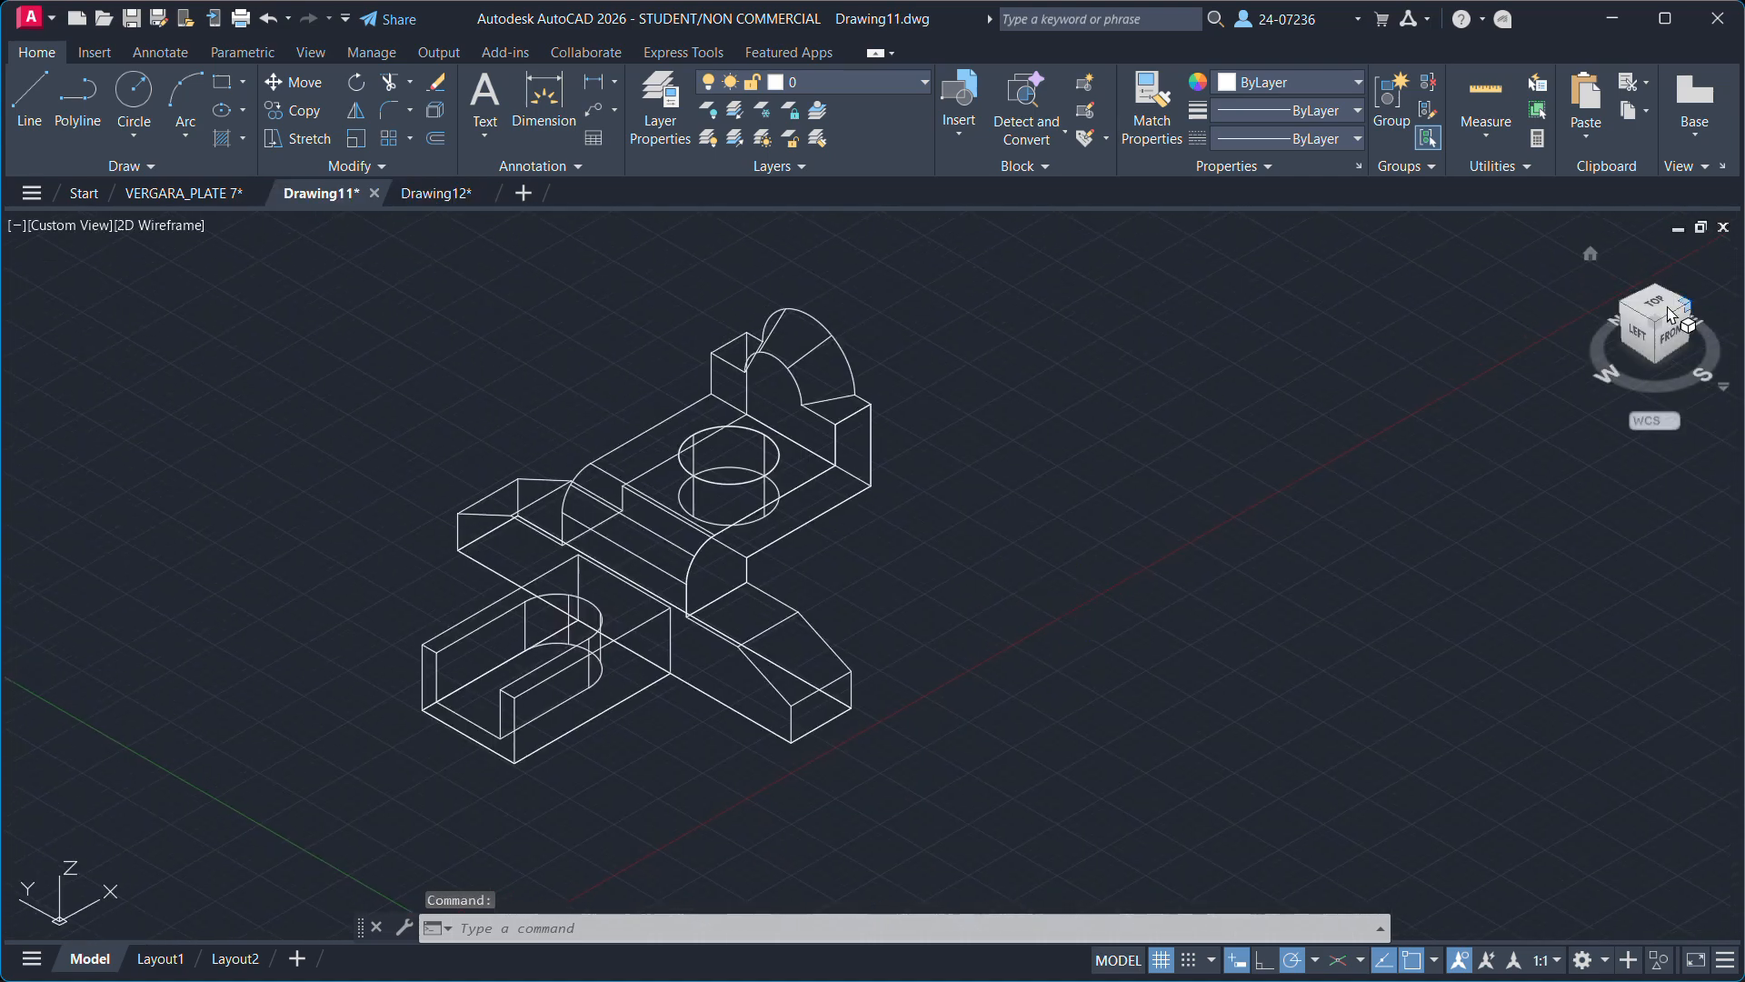
pyautogui.click(1658, 305)
pyautogui.moveTo(1173, 598); pyautogui.dragTo(1059, 573, button='middle')
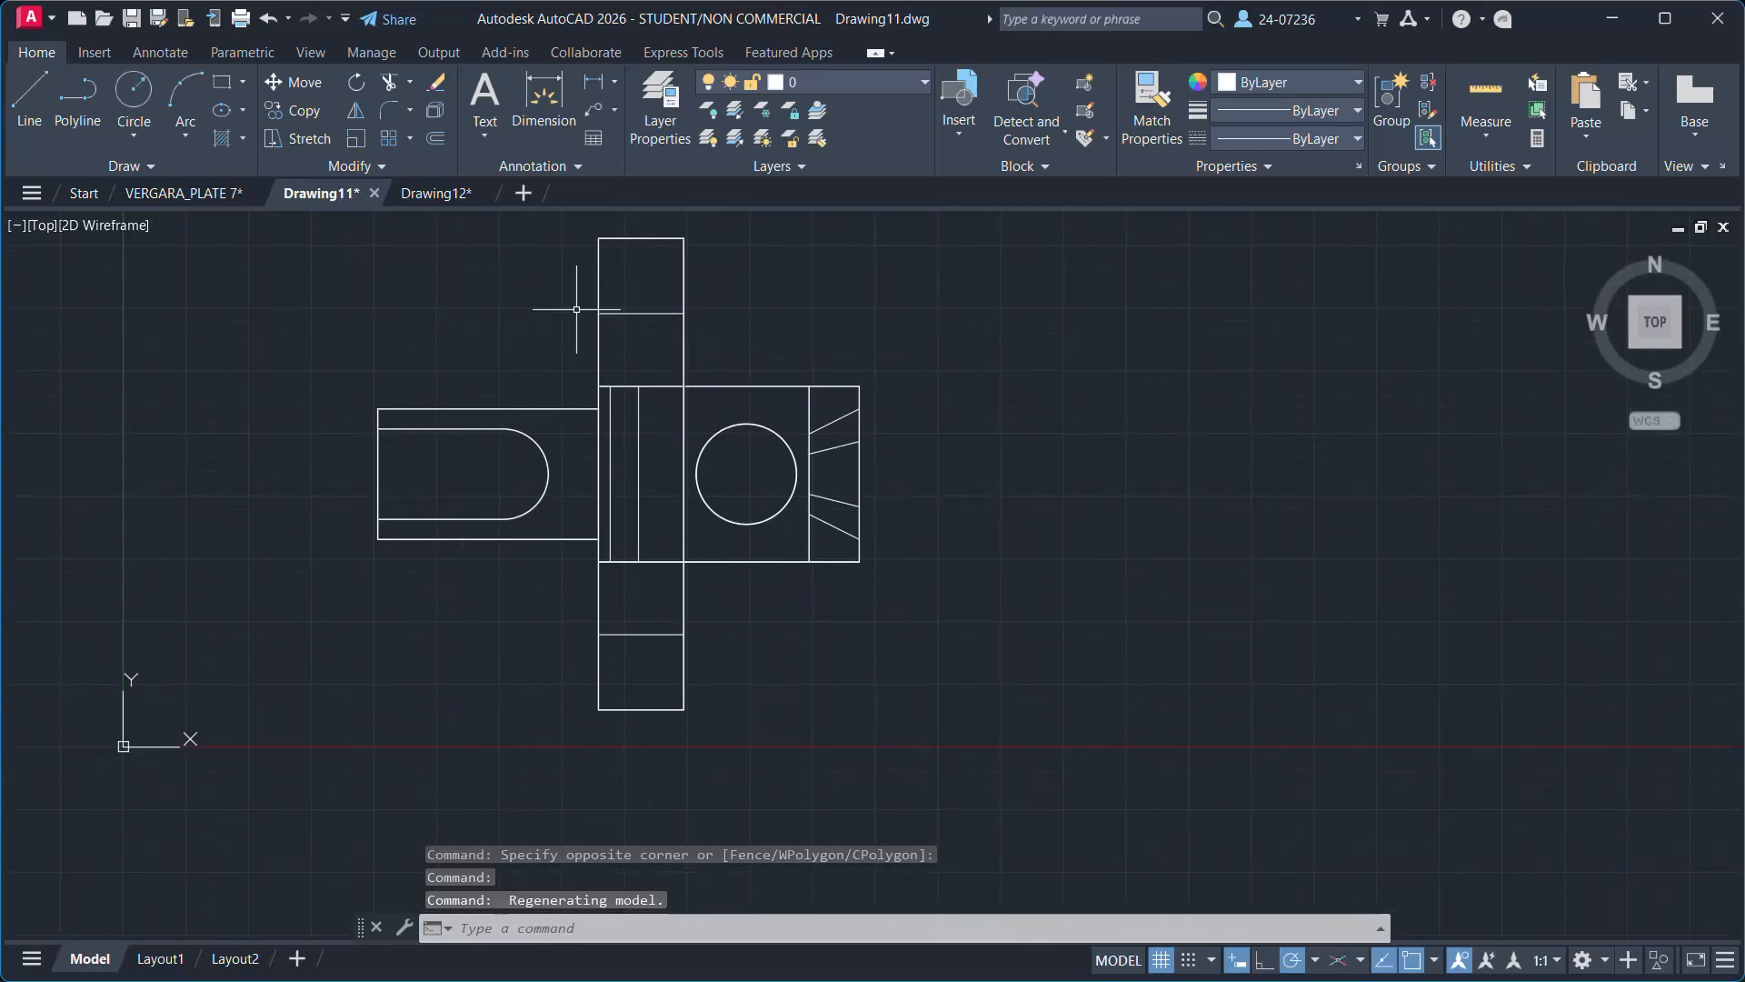
pyautogui.moveTo(1088, 401); pyautogui.dragTo(1079, 452, button='middle')
pyautogui.click(252, 259)
pyautogui.click(1023, 808)
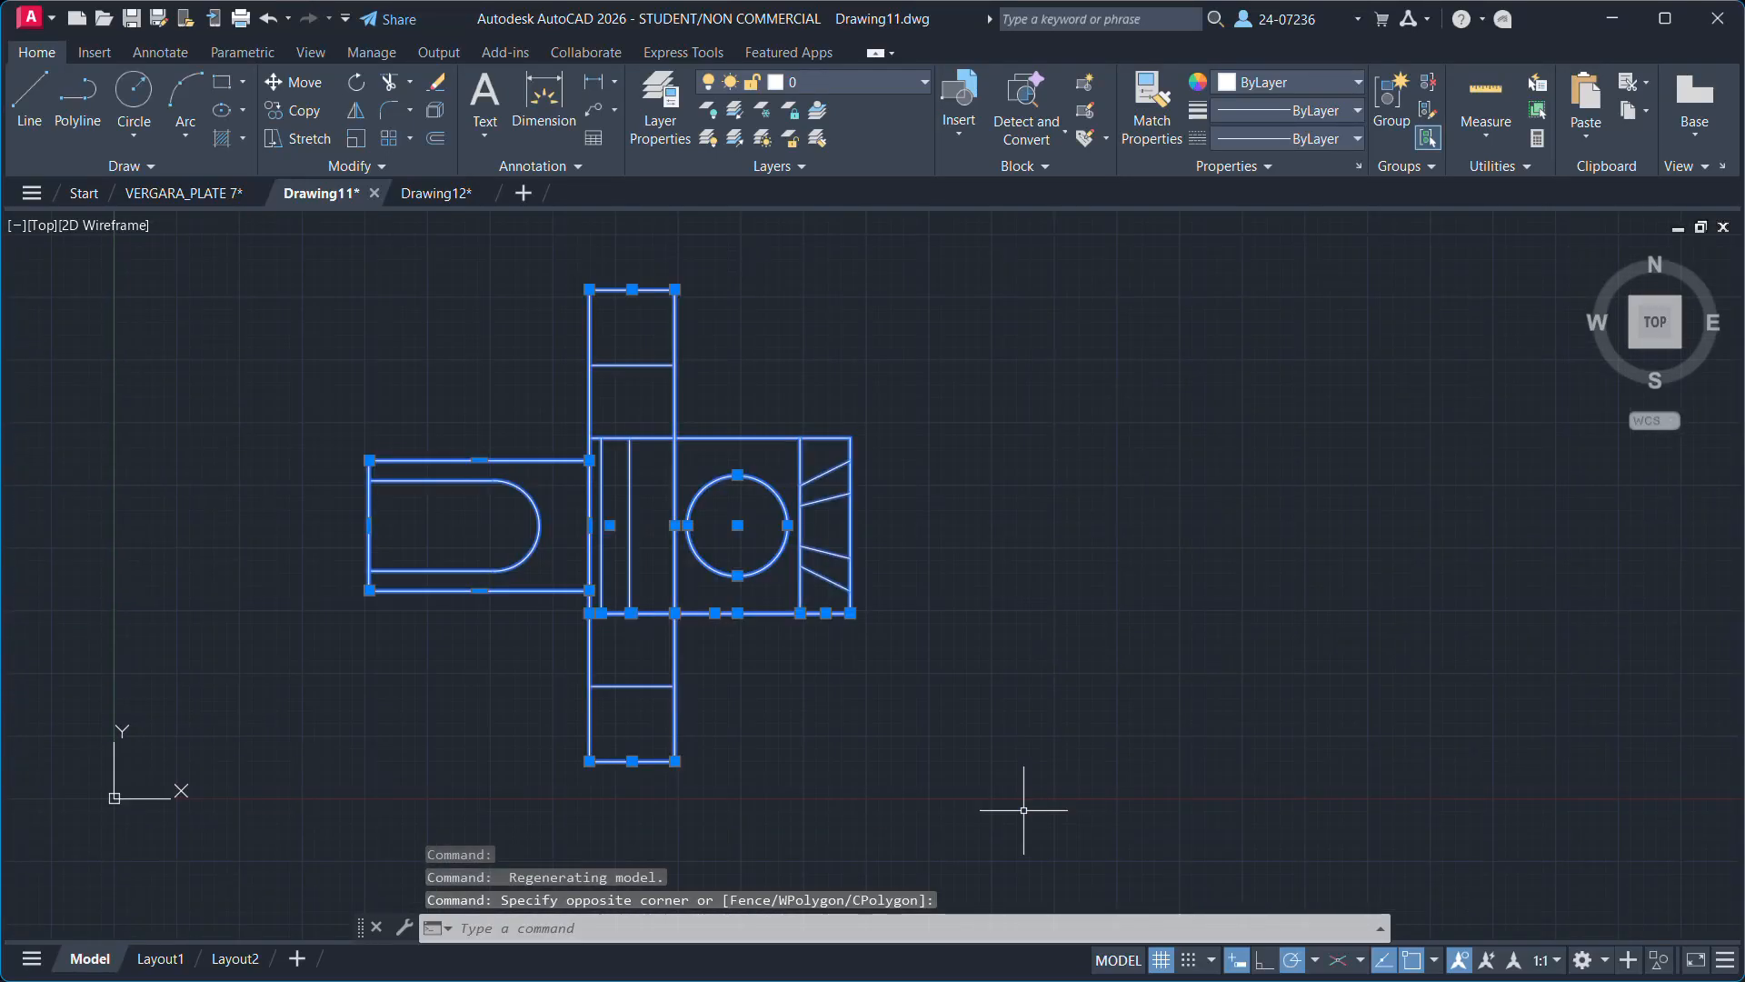
pyautogui.press('Escape')
pyautogui.press('Escape')
# Paste the bracket's top view into Drawing12 beside the isometric view.
pyautogui.click(438, 193)
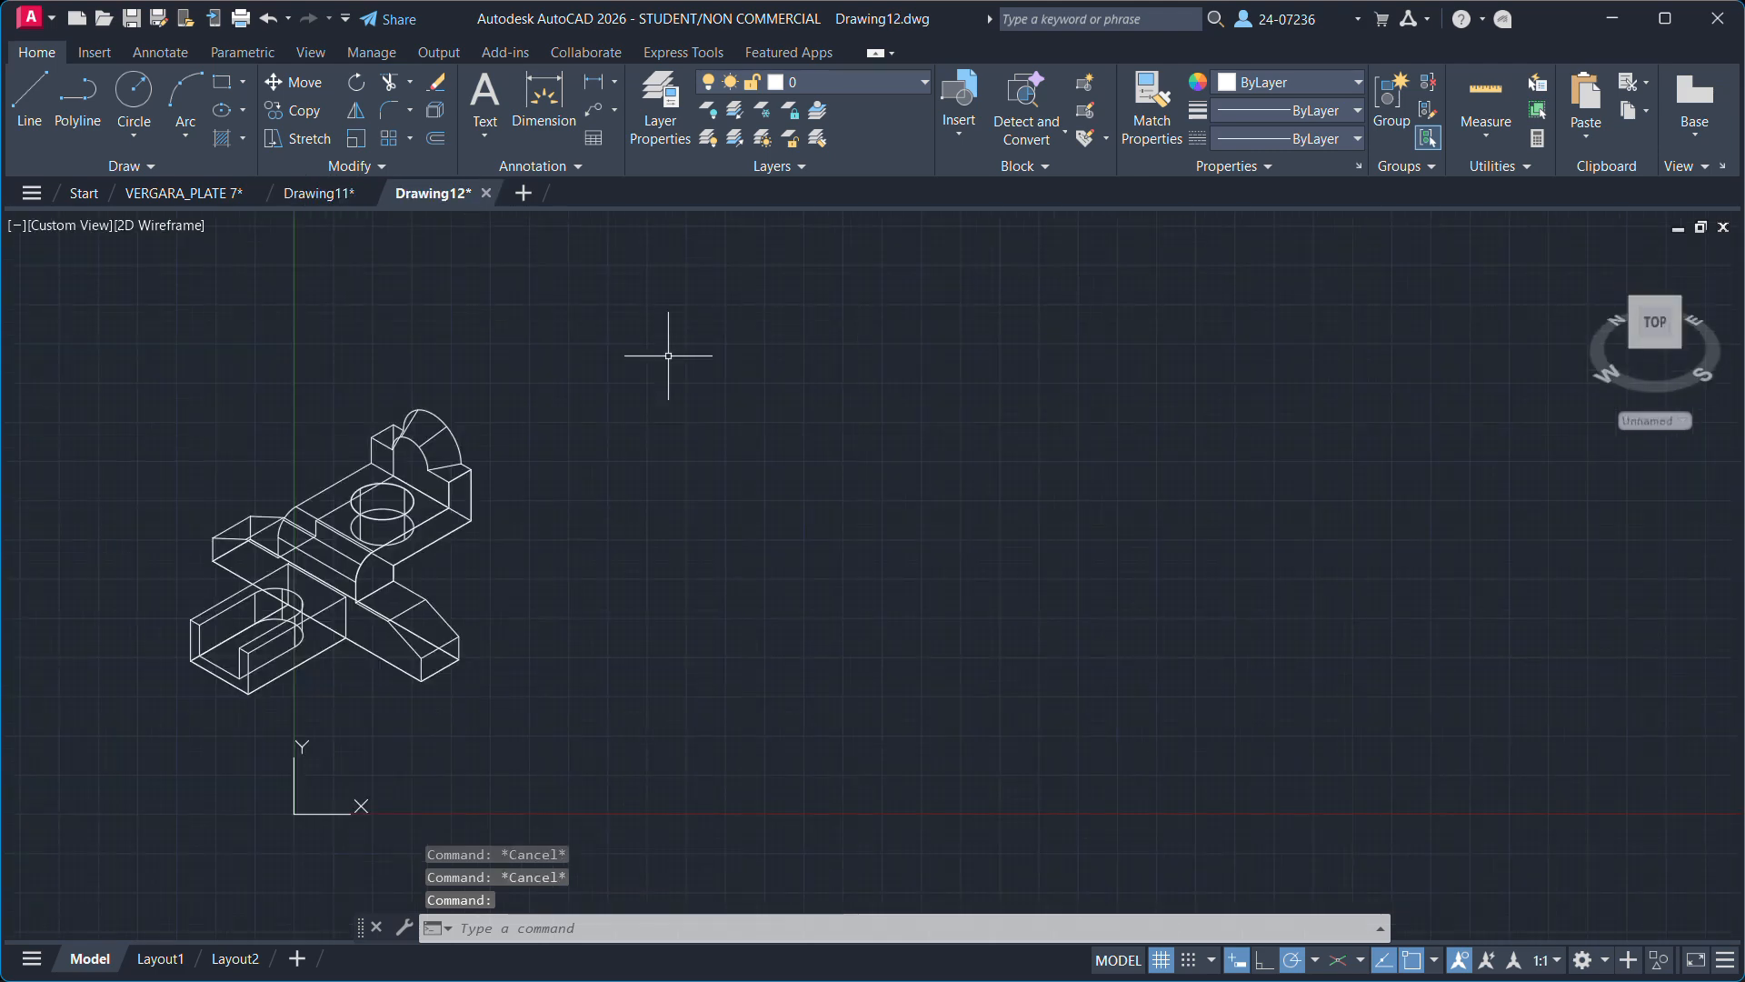
pyautogui.hotkey('ctrl', 'v')
pyautogui.click(600, 683)
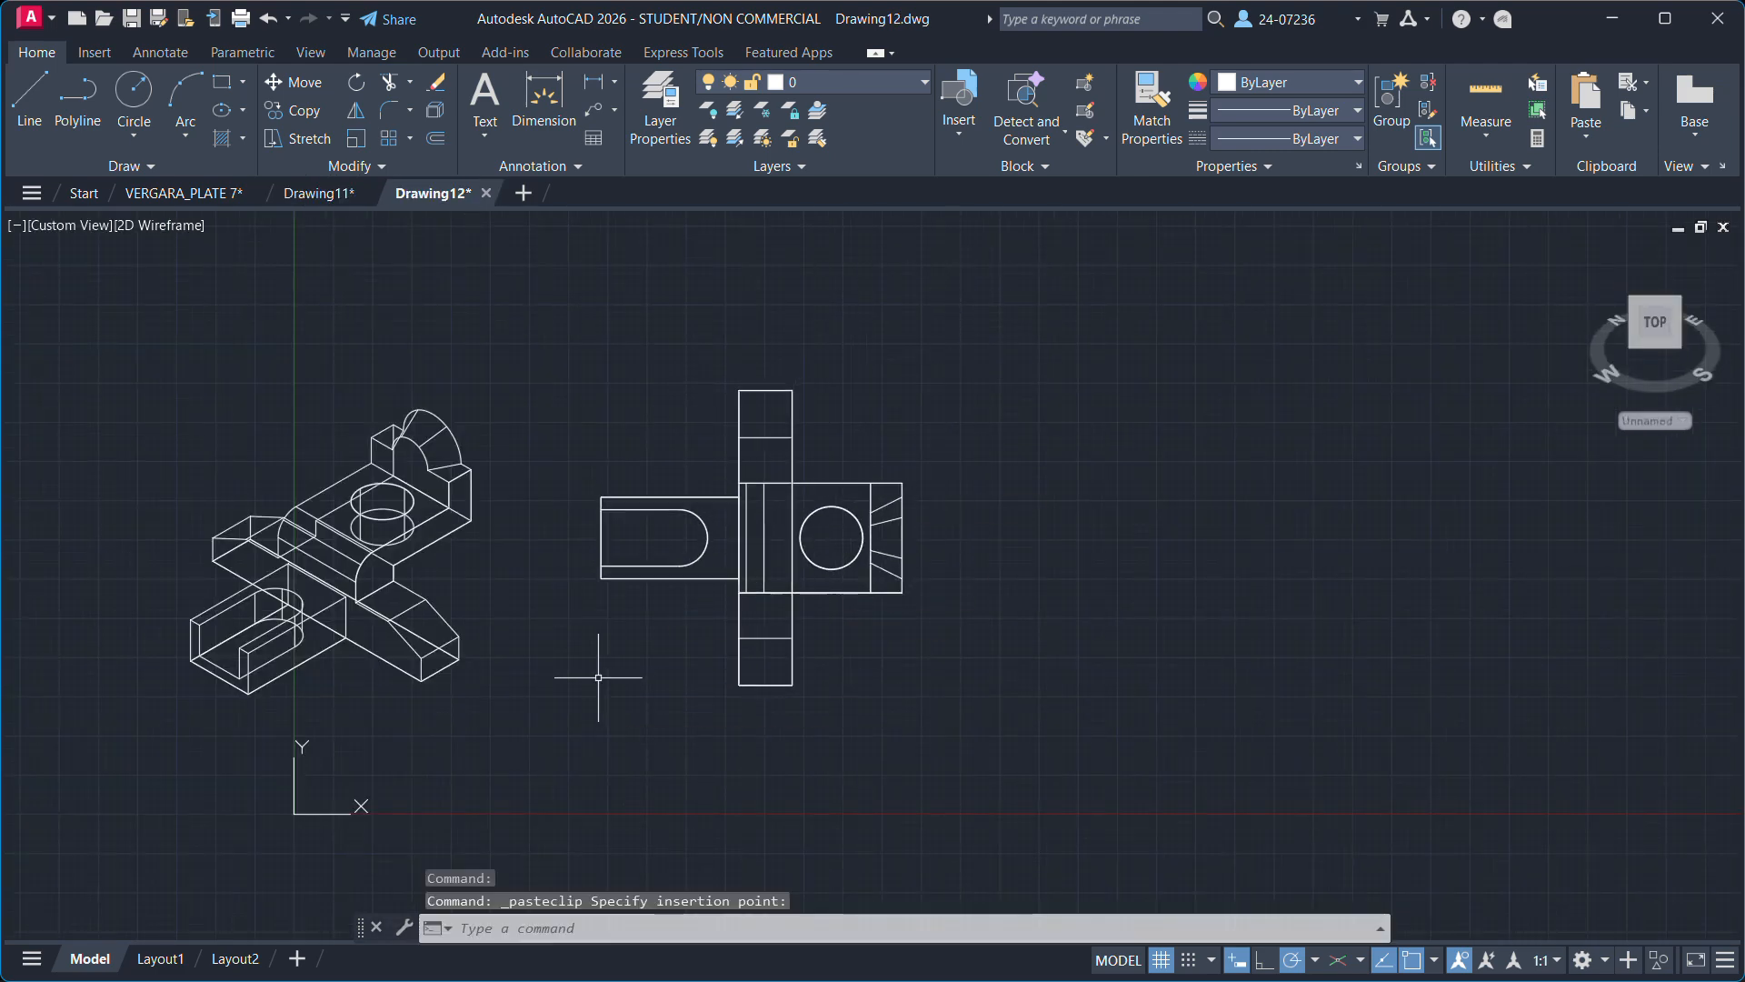
# Return to Drawing11 and set the front view.
pyautogui.click(296, 194)
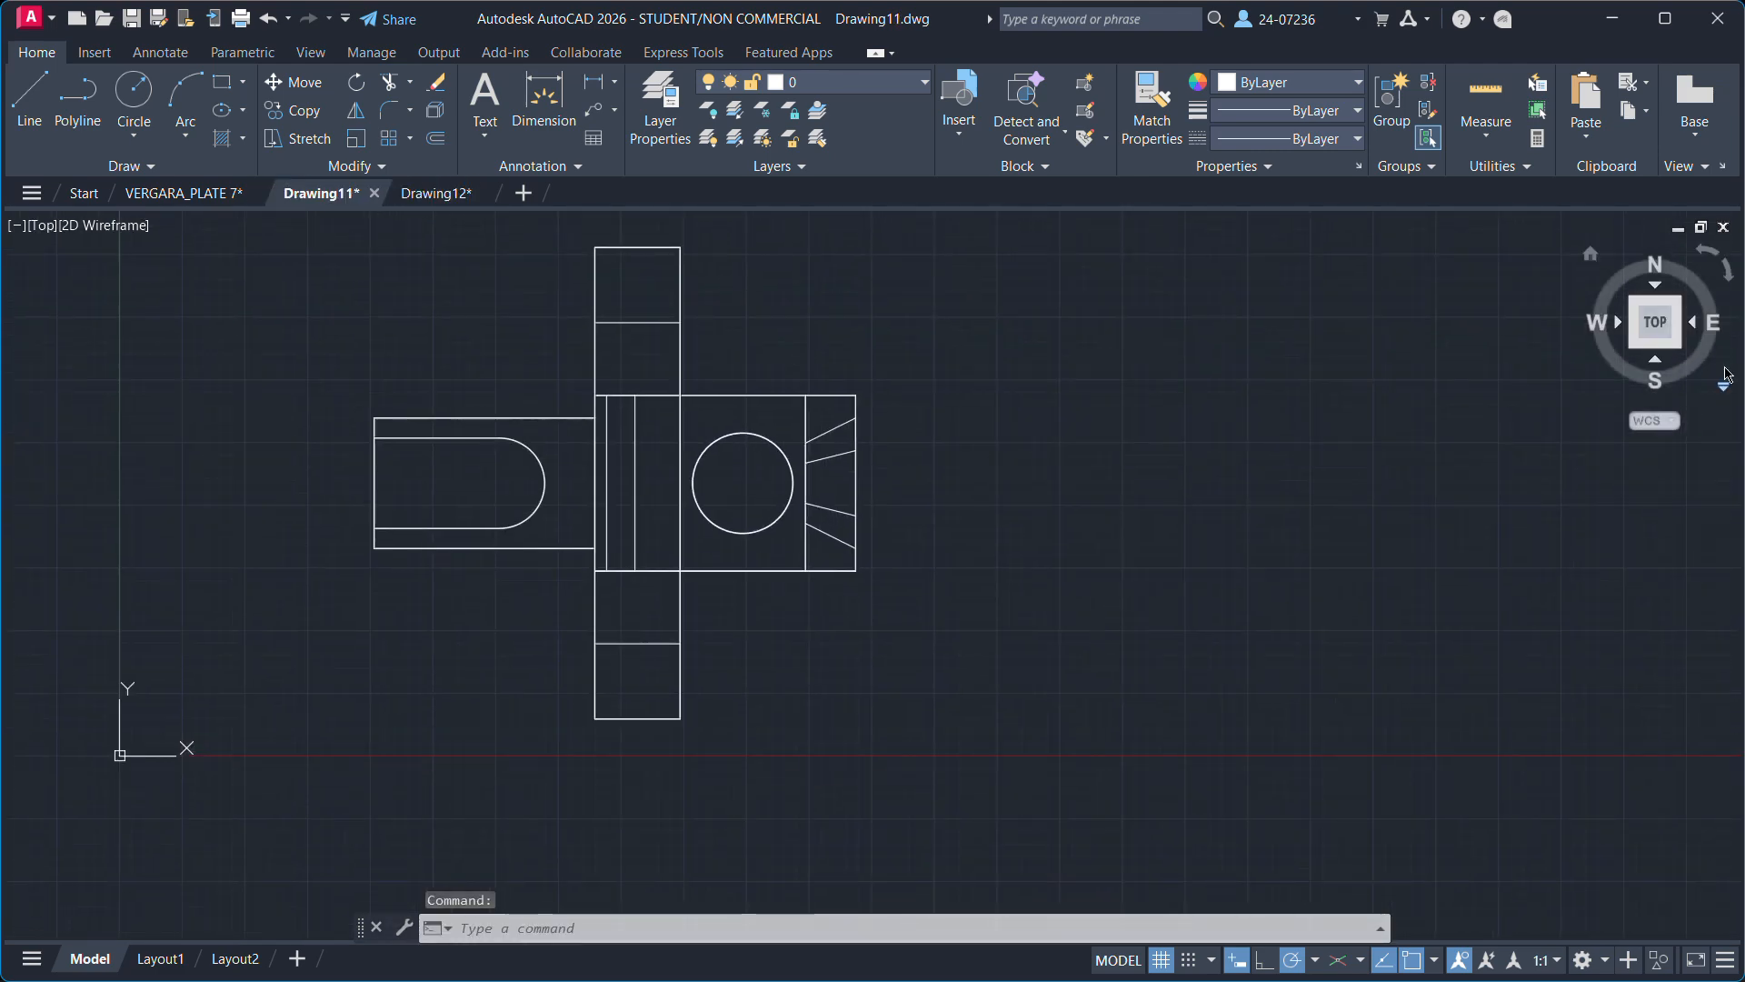
pyautogui.click(1657, 362)
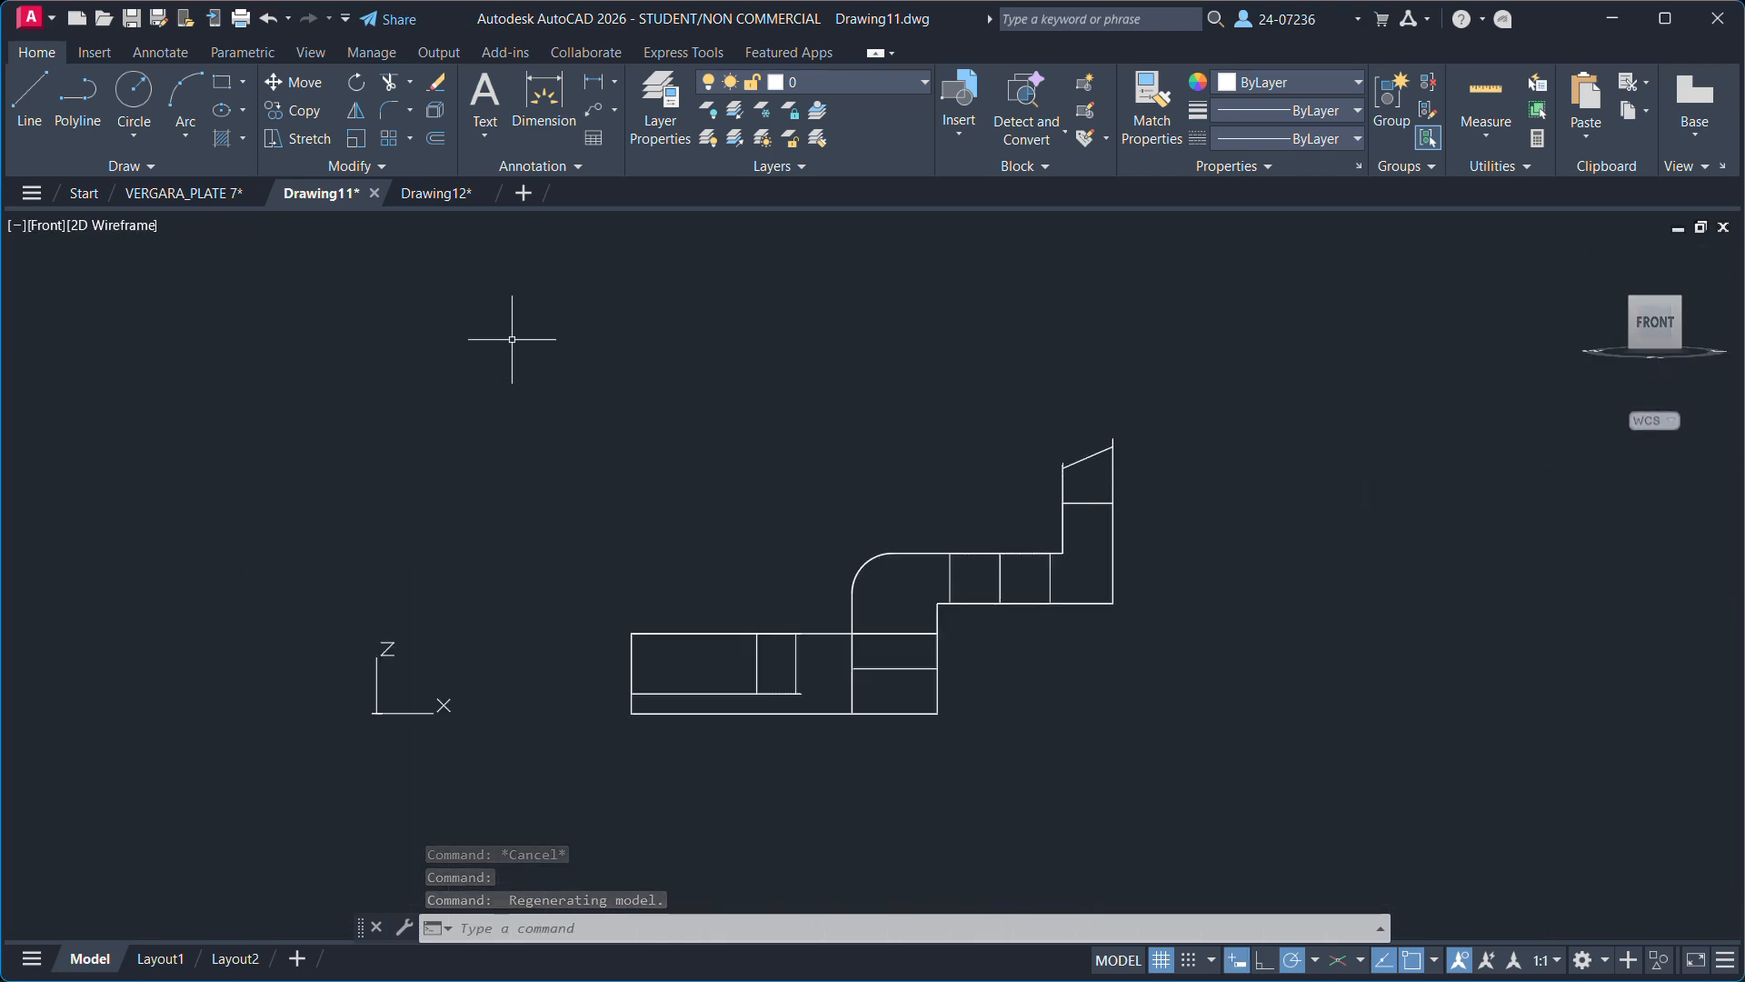
# Try to copy the bracket's front view from Drawing11 into Drawing12 without changing the UCS.
pyautogui.click(532, 321)
pyautogui.click(1254, 809)
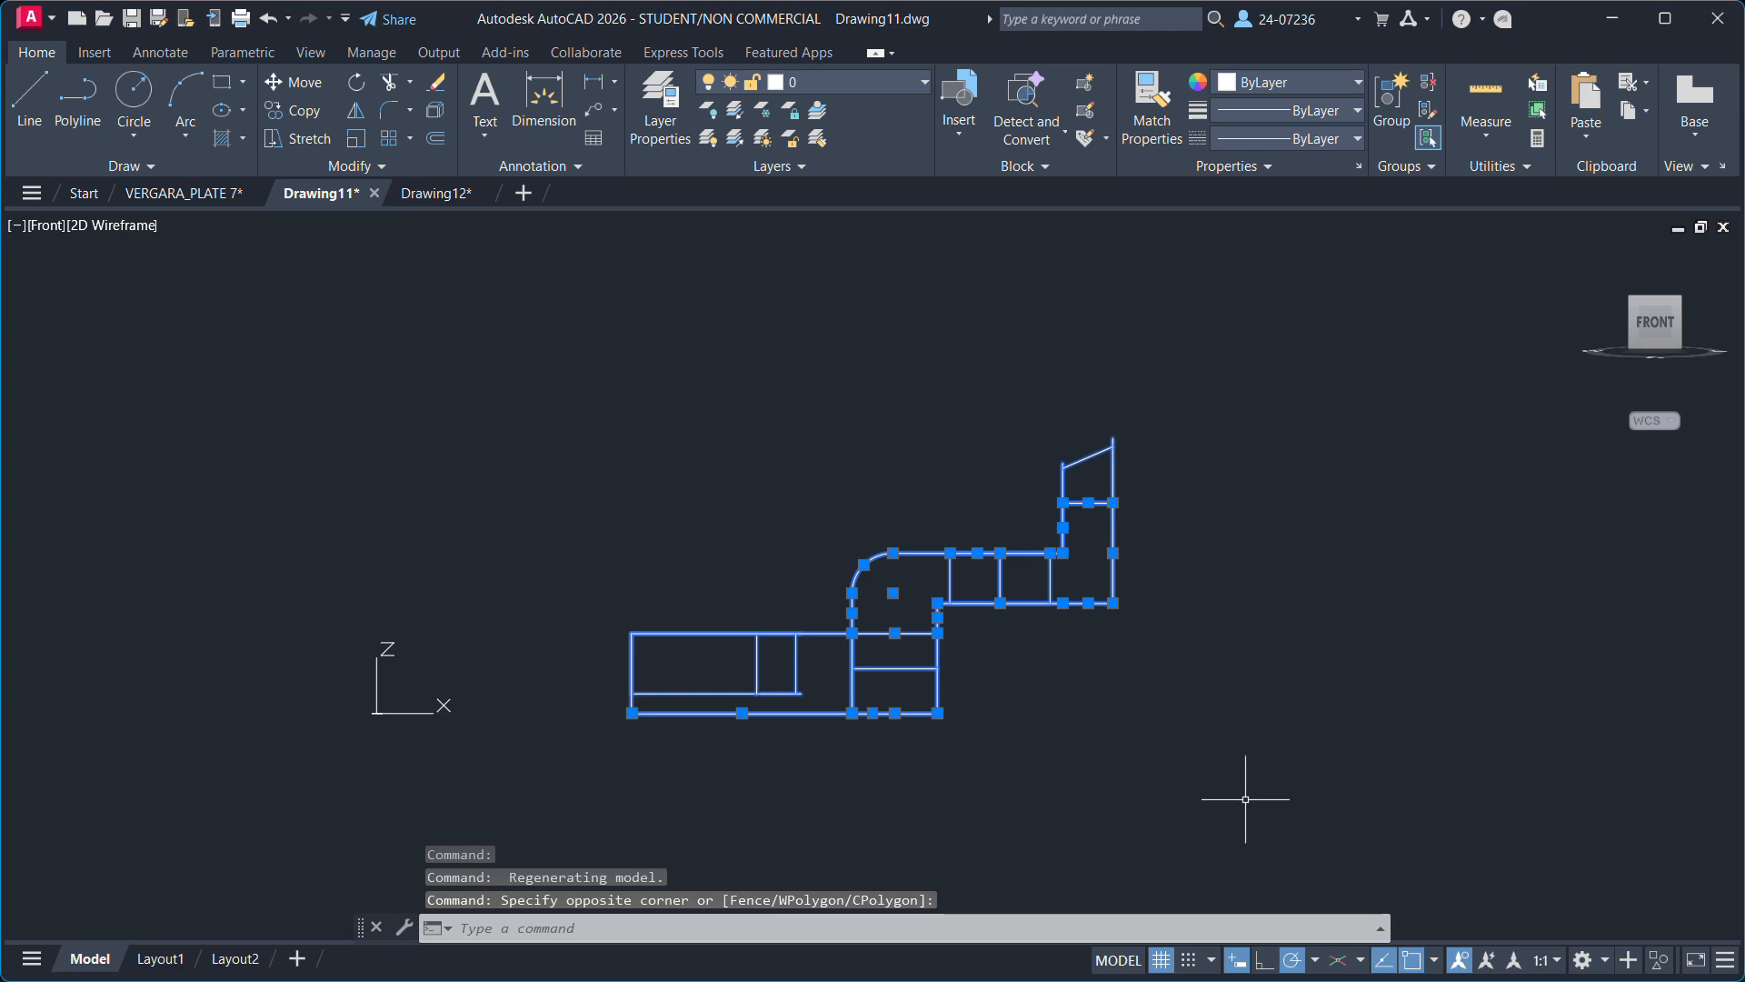
pyautogui.hotkey('ctrl', 'c')
pyautogui.click(436, 193)
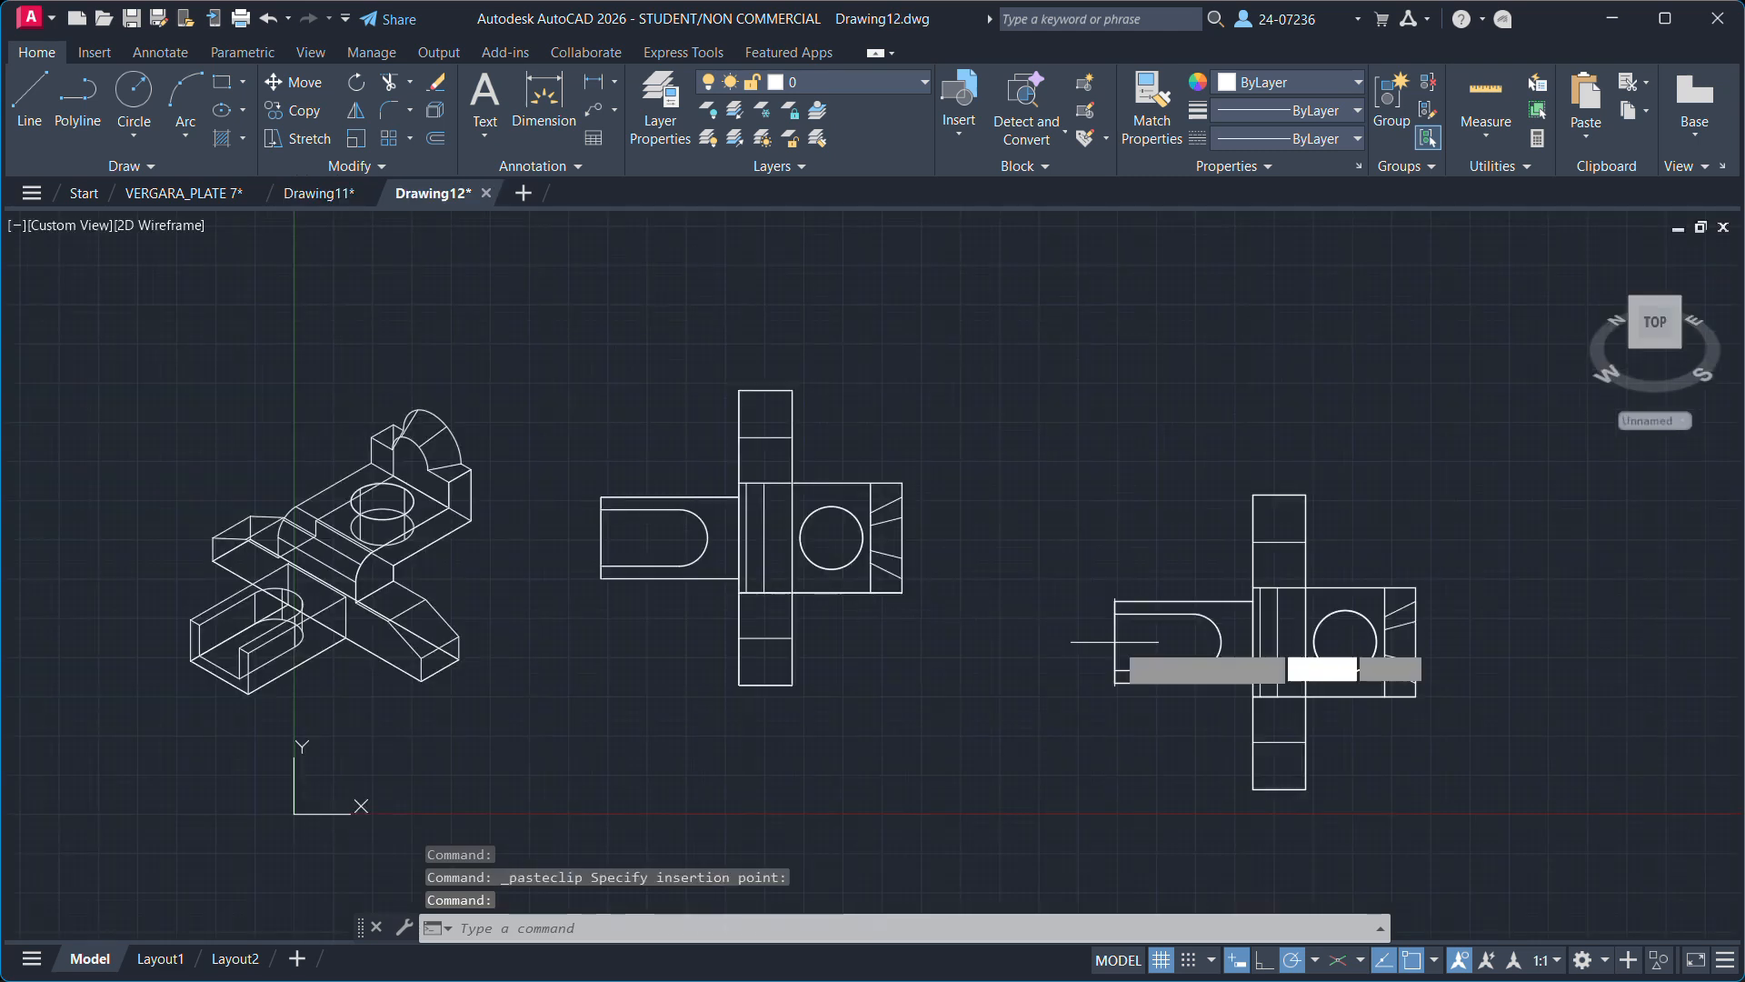
pyautogui.hotkey('ctrl', 'v')
pyautogui.press('Escape')
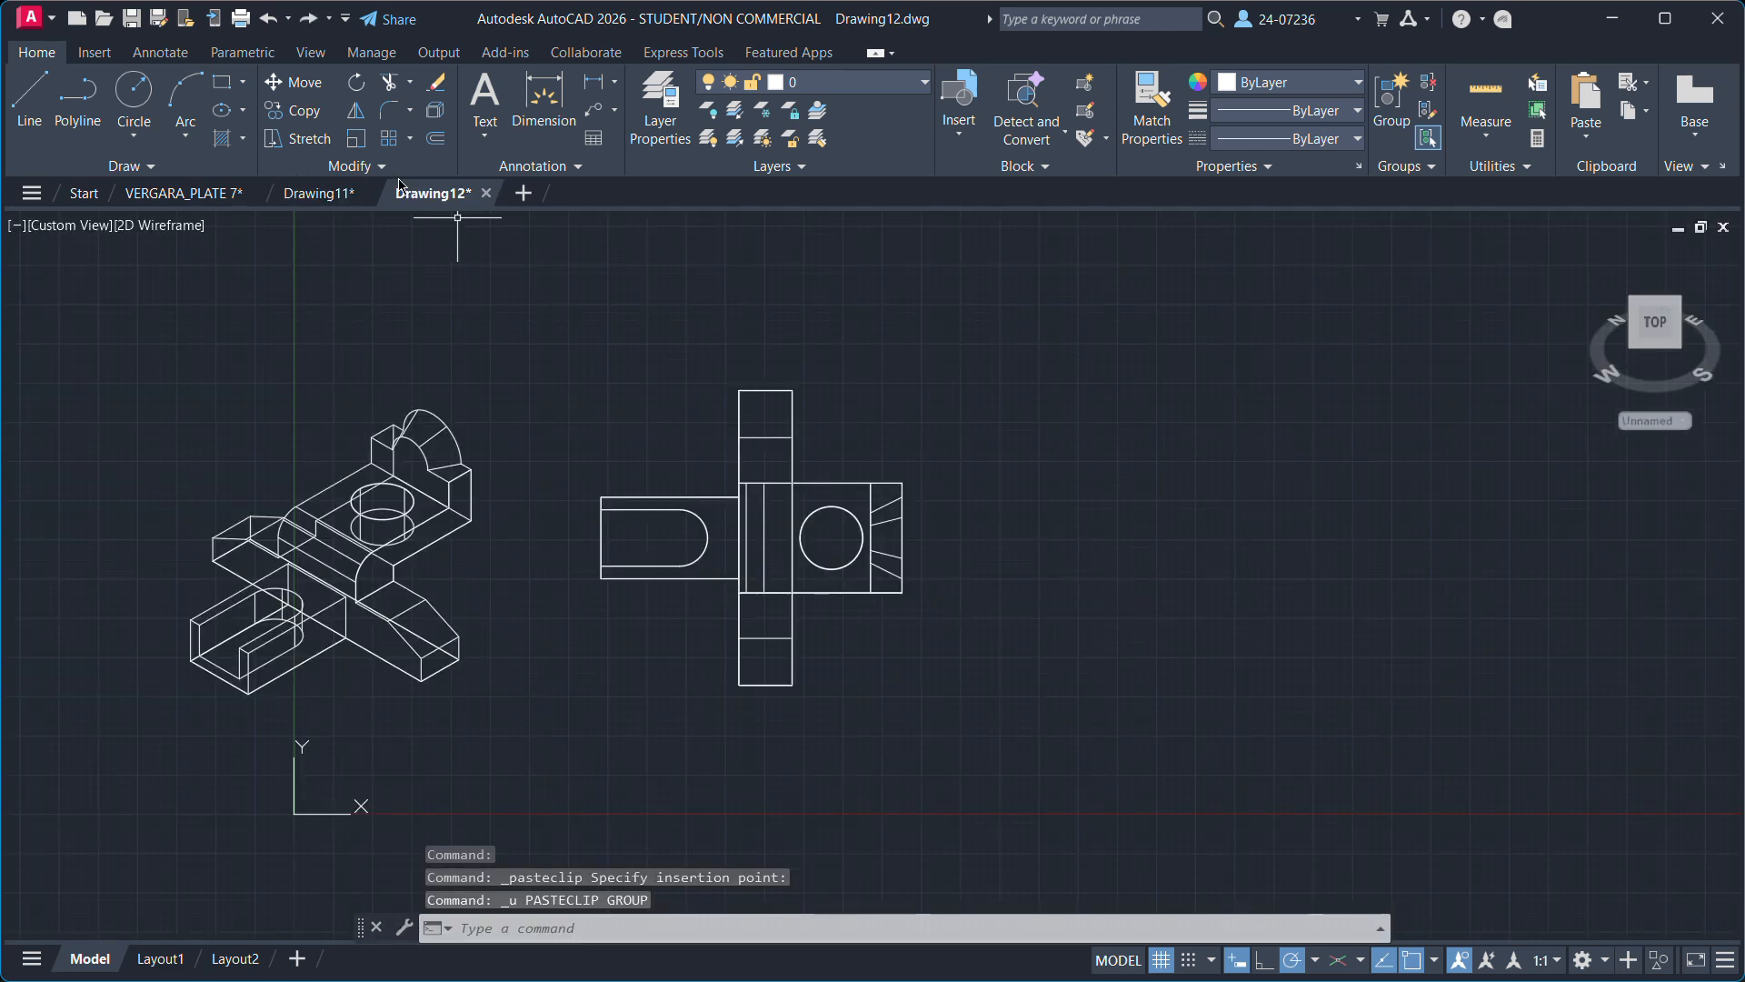
# Rotate the UCS in Drawing11 by 90 degrees about the X axis to match the front view.
pyautogui.click(318, 193)
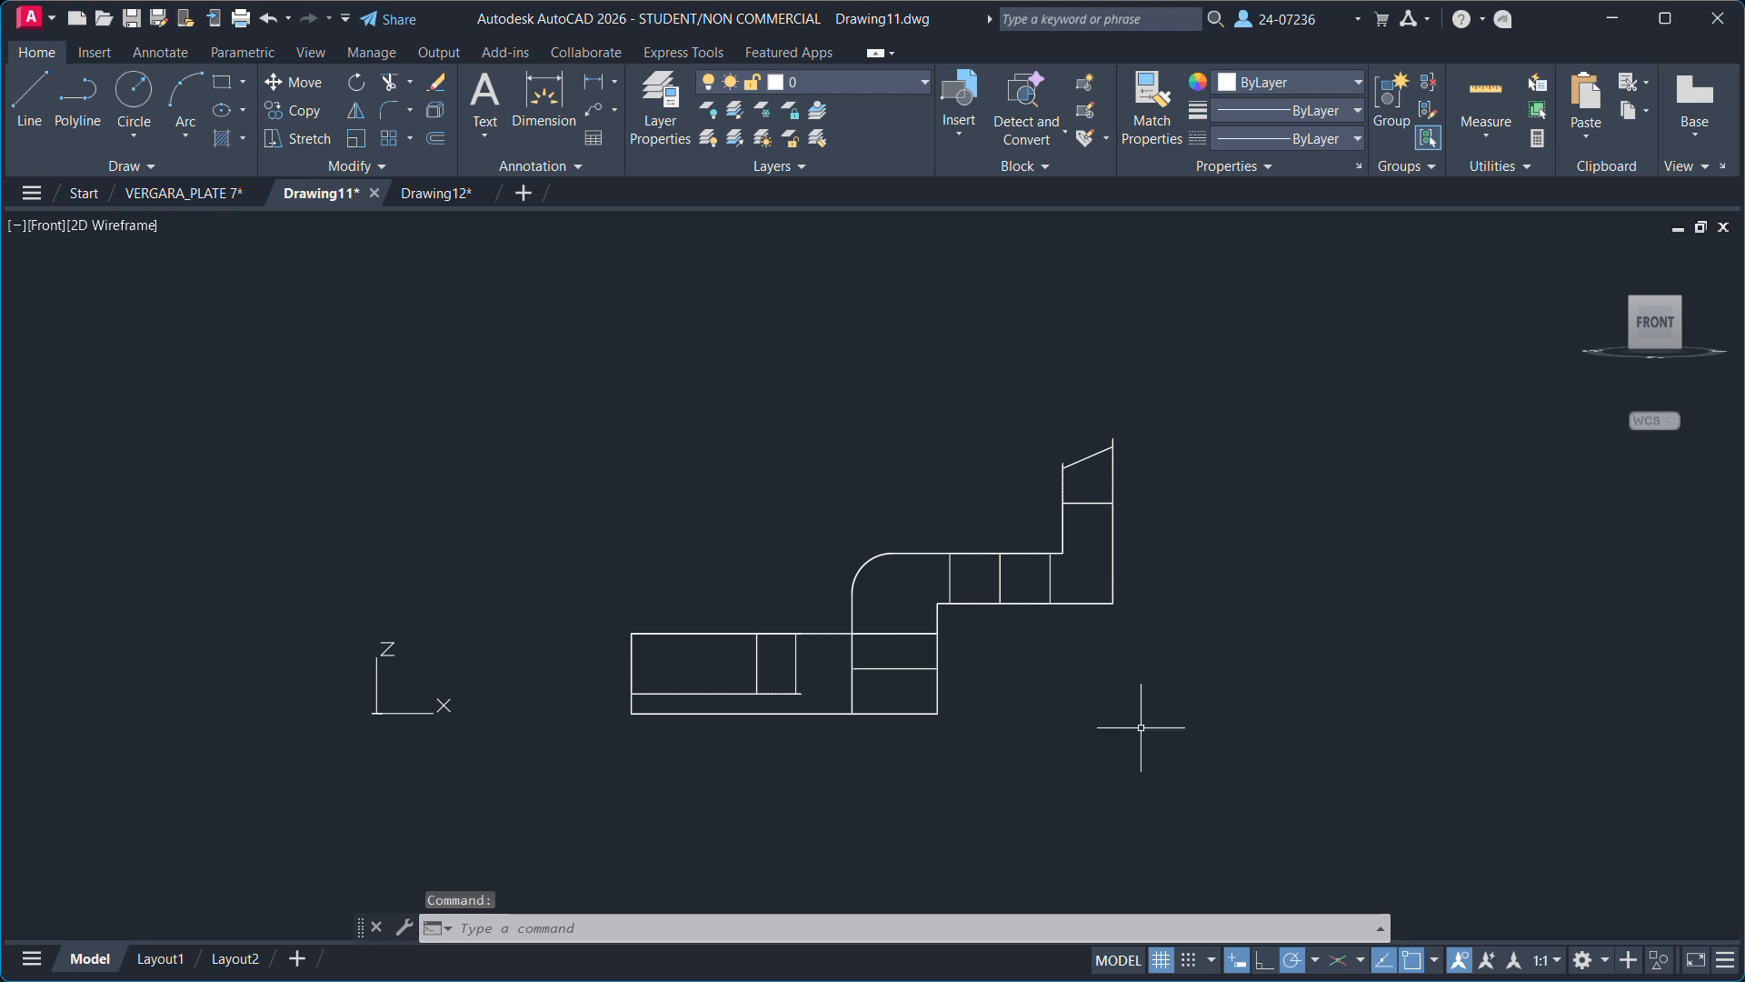
pyautogui.write('ucs')
pyautogui.press('Return')
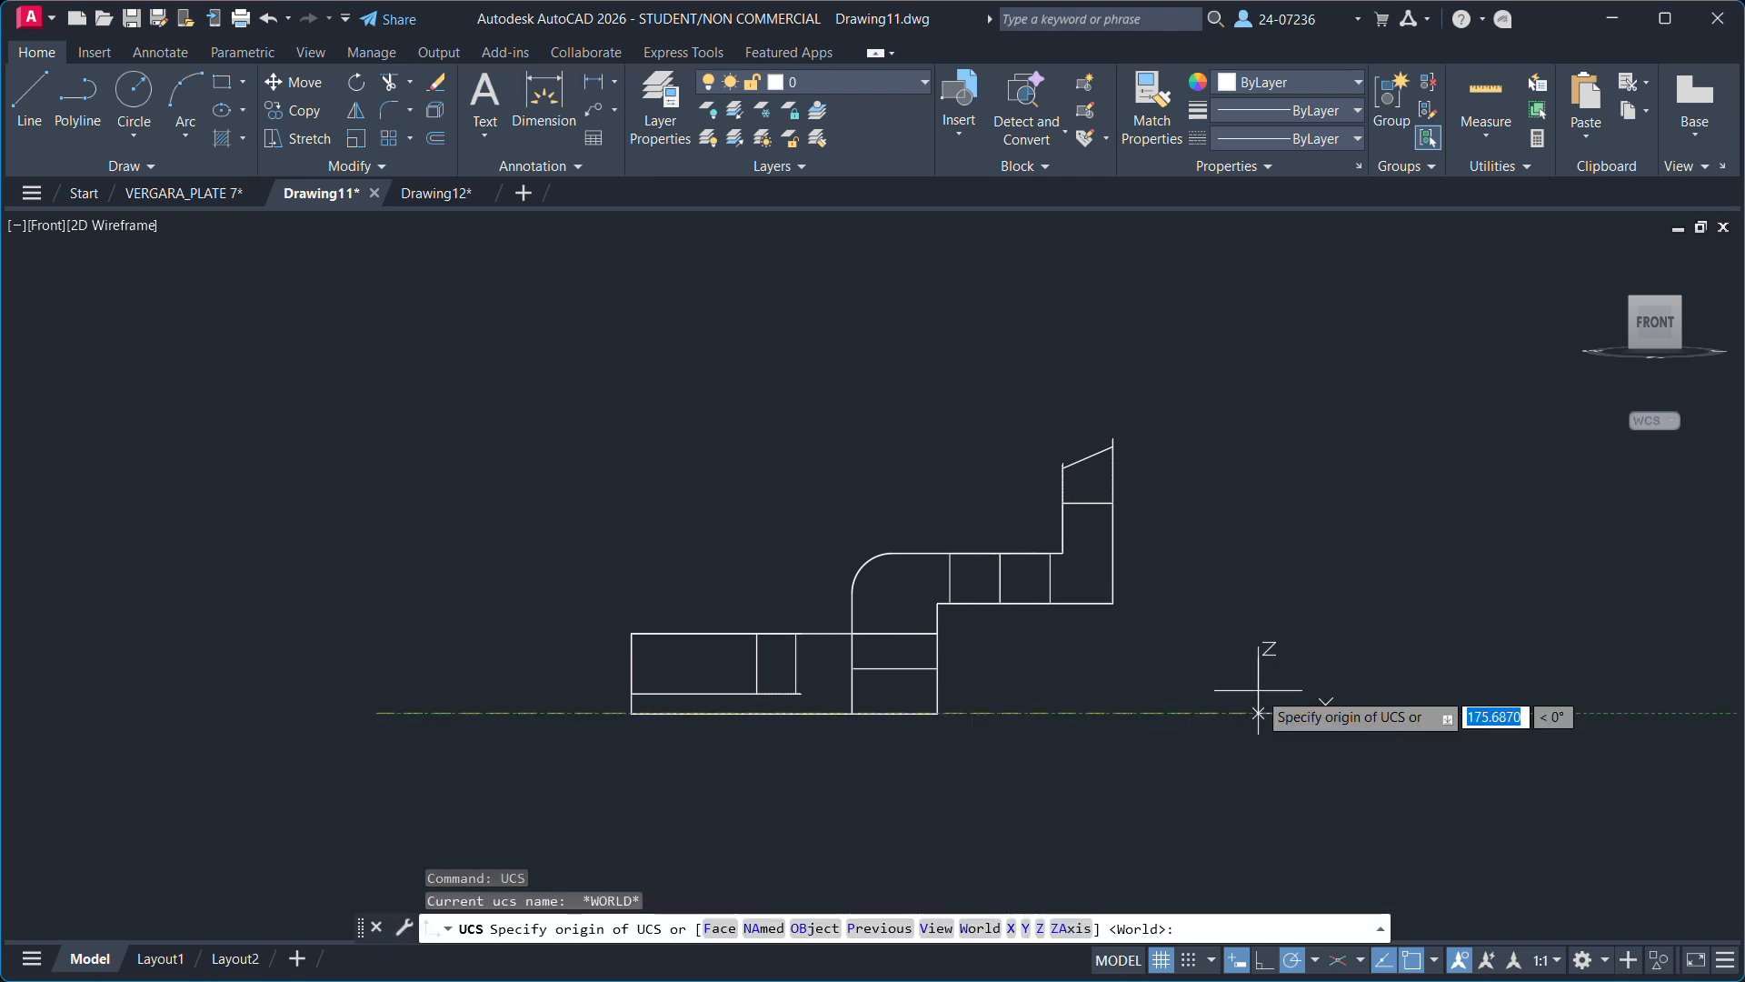
pyautogui.write('X')
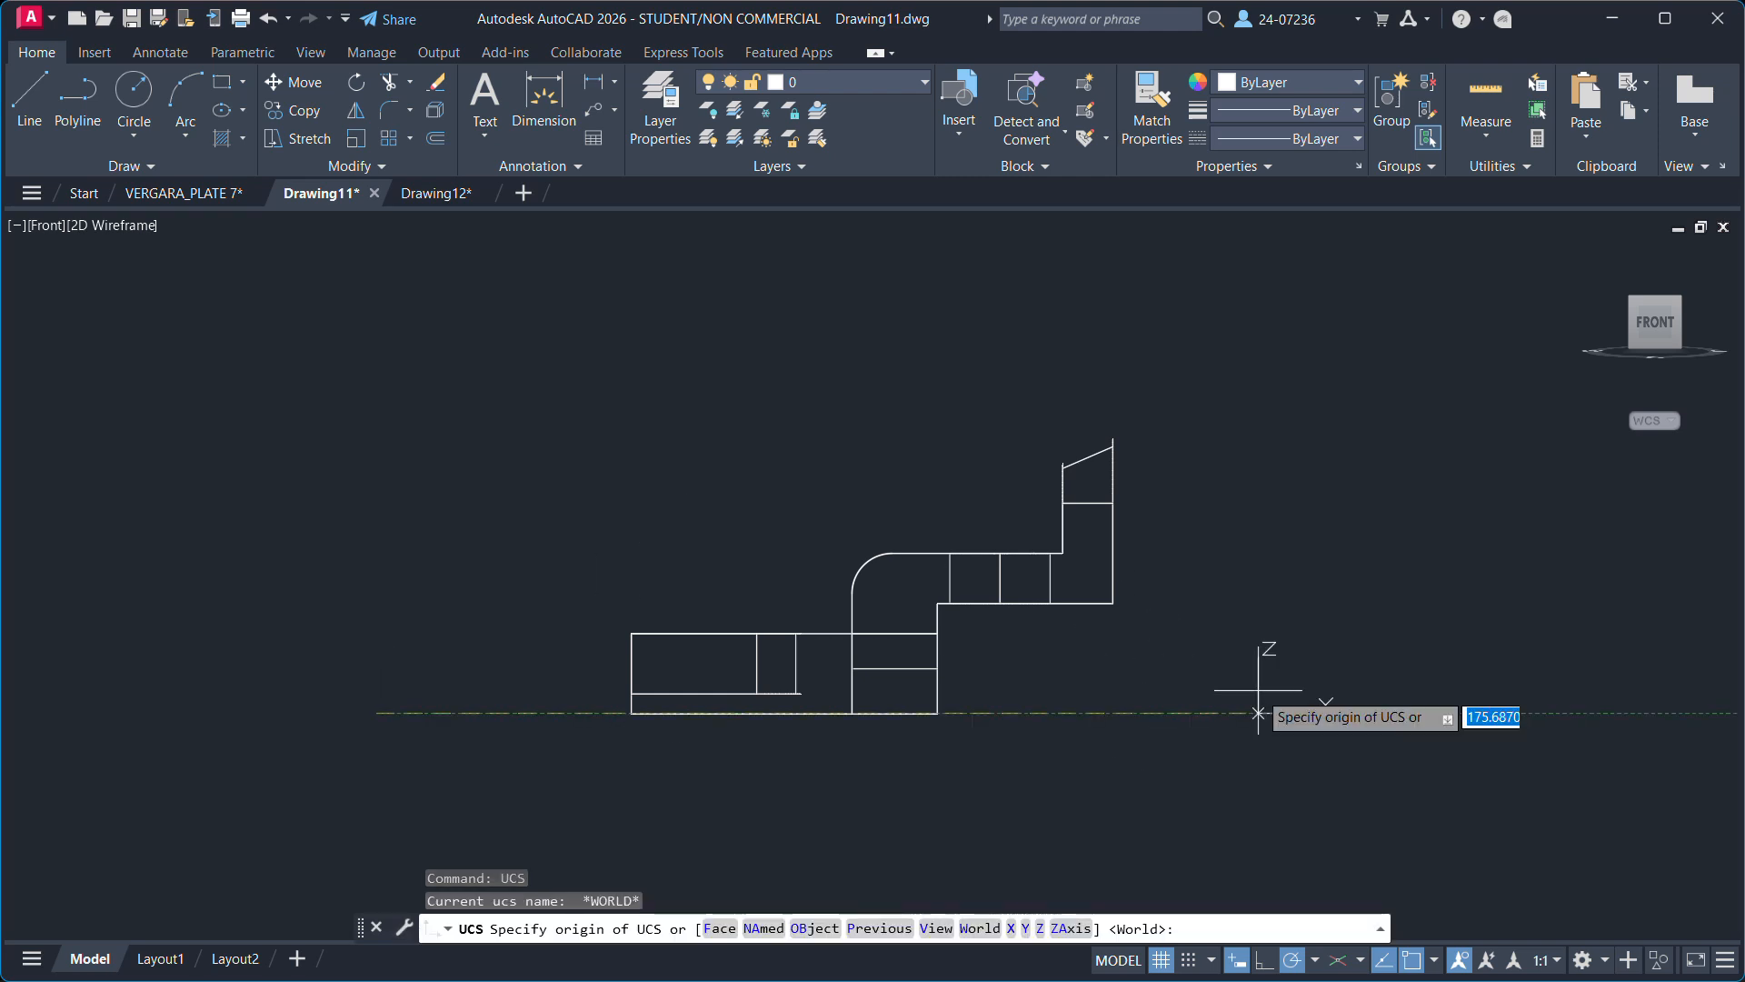
pyautogui.press('Return')
pyautogui.press('Return')
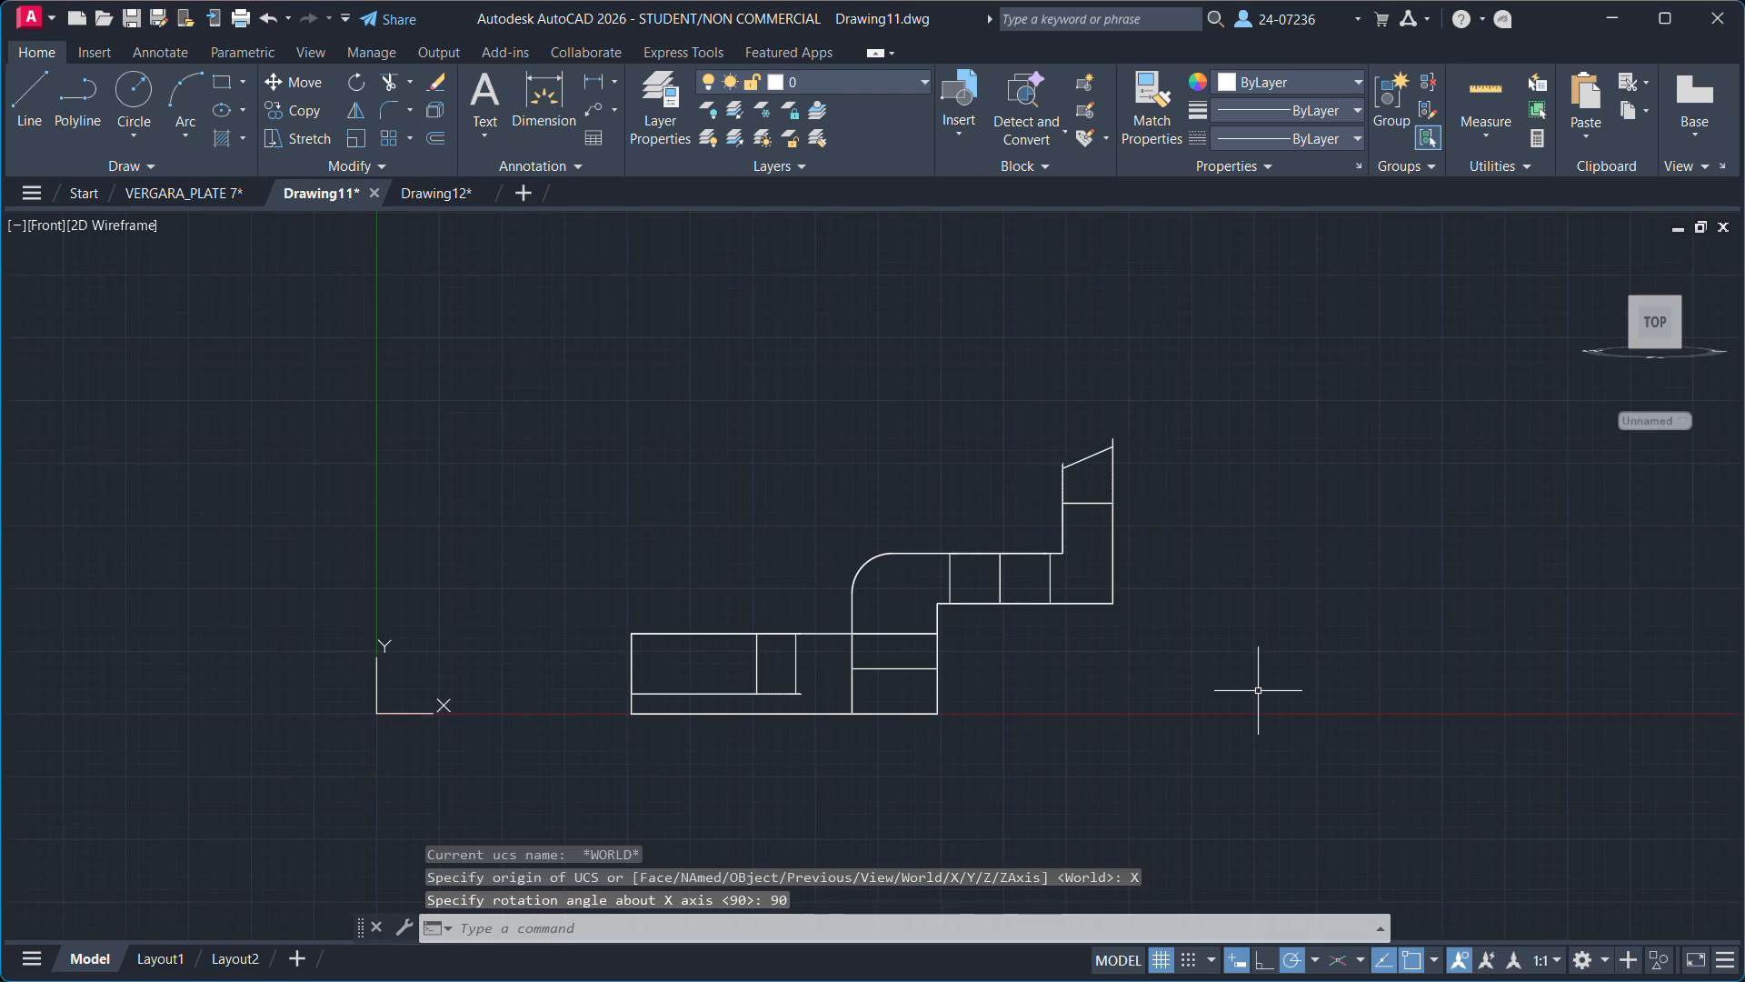
# Copy the whole bracket from the front view and paste it into Drawing12 beside the top view.
pyautogui.click(534, 322)
pyautogui.click(1224, 777)
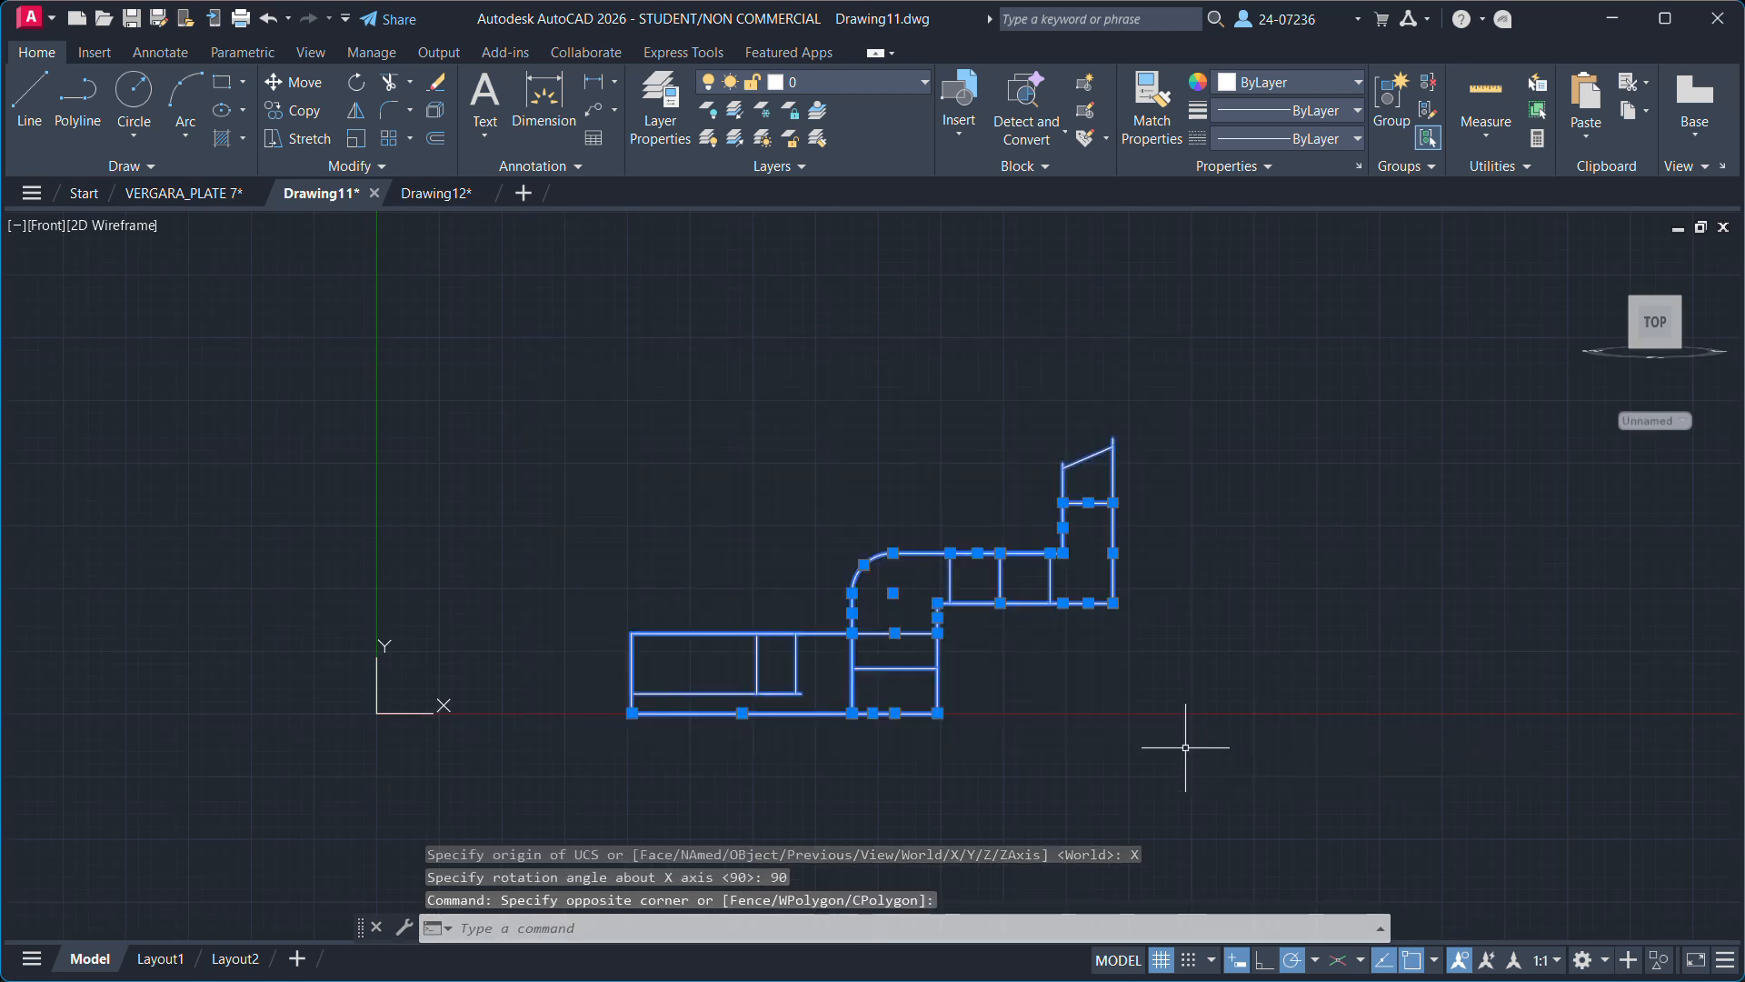
pyautogui.hotkey('ctrl', 'c')
pyautogui.hotkey('ctrl', 'Tab')
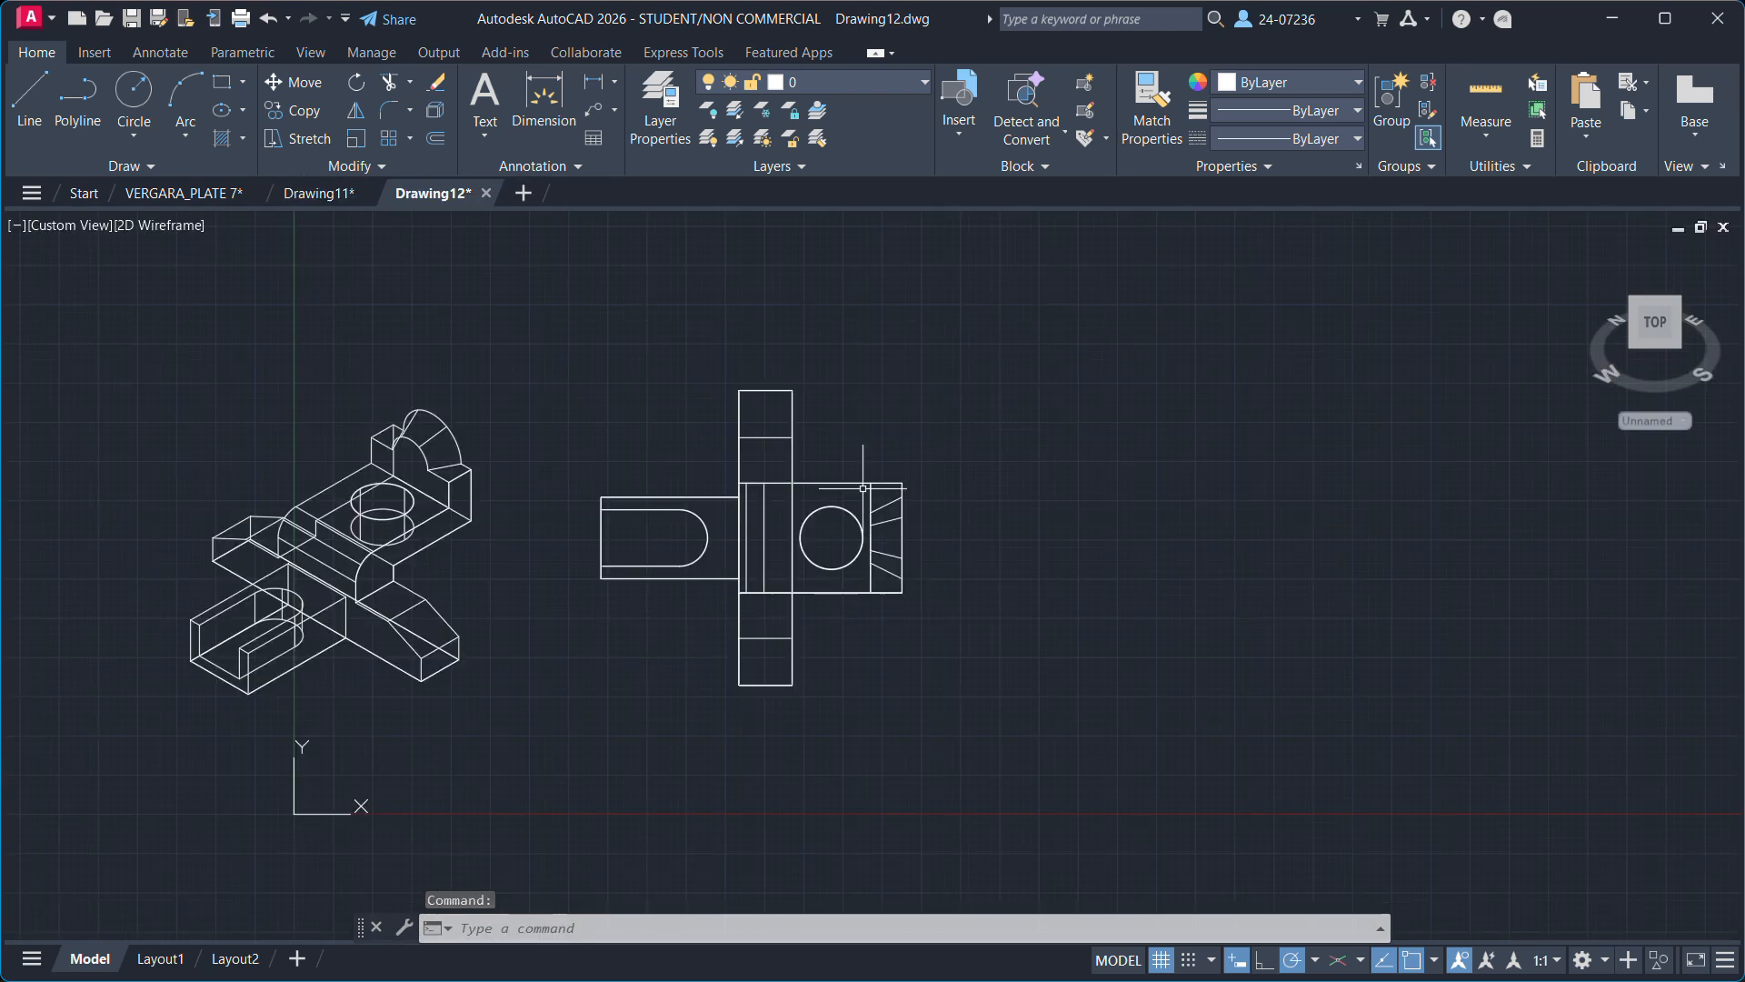
pyautogui.hotkey('ctrl', 'v')
pyautogui.click(1024, 589)
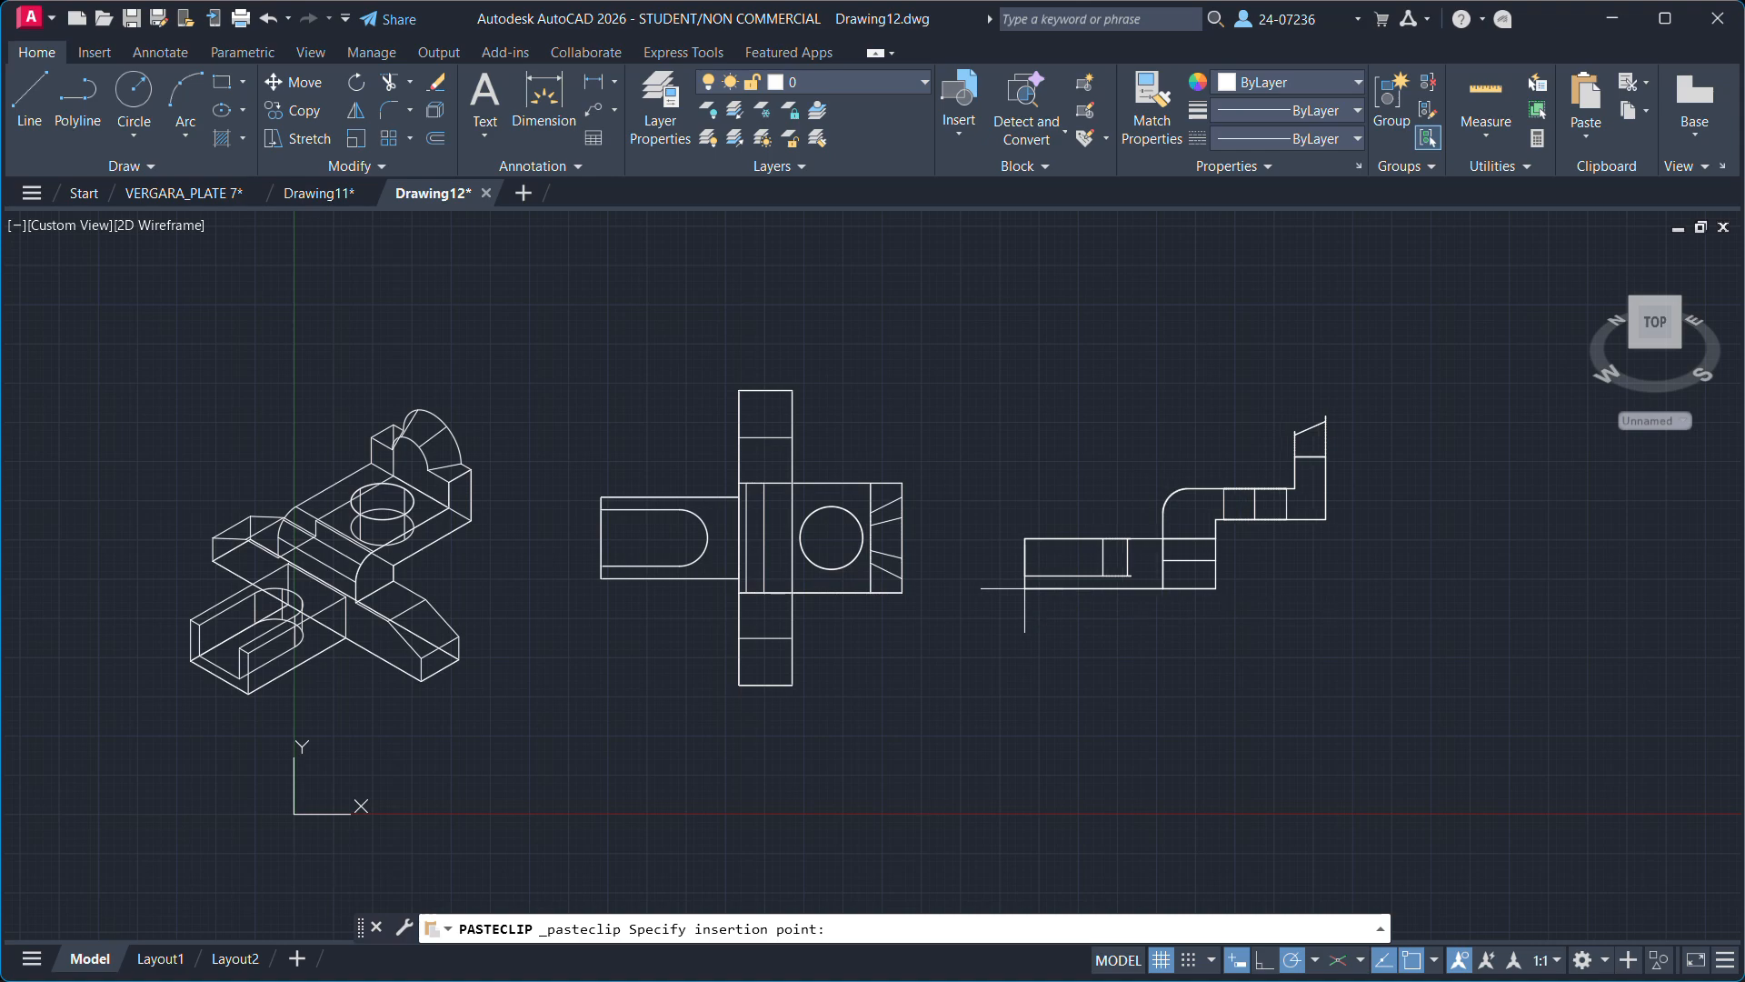
pyautogui.moveTo(1012, 685); pyautogui.dragTo(1118, 670, button='middle')
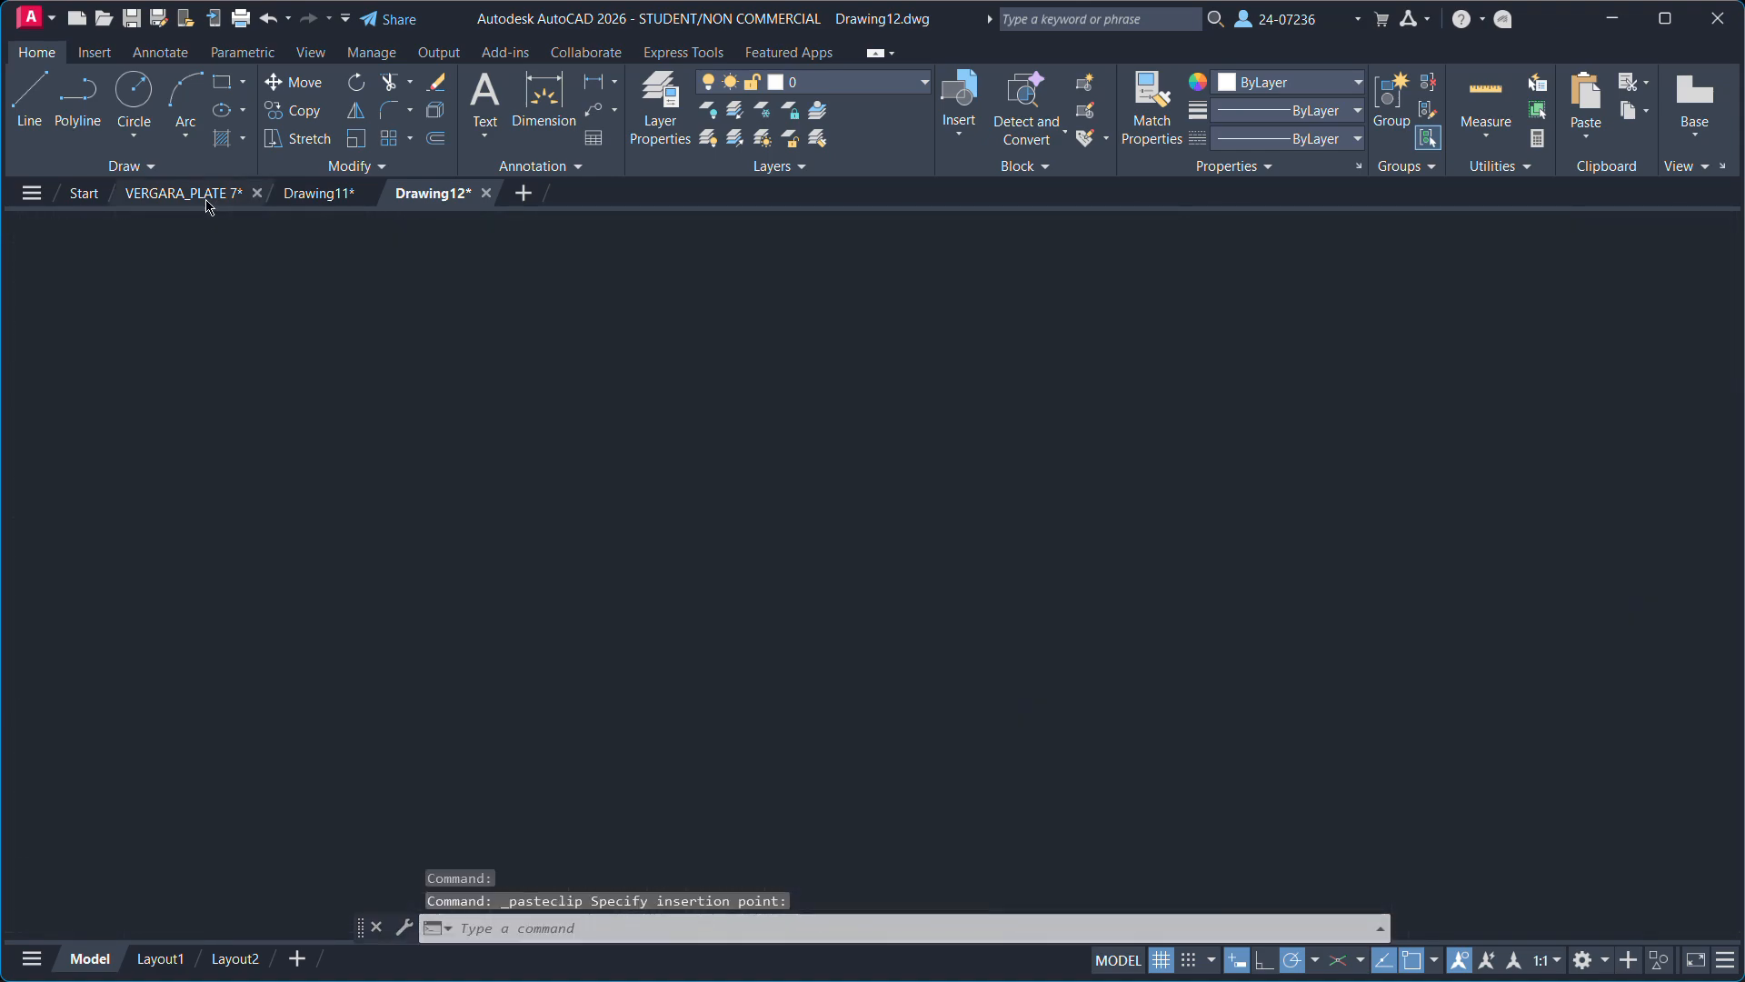
# Switch to Drawing11, set the left view and roll it a quarter turn clockwise so the bracket stands upright.
pyautogui.hotkey('ctrl', 'Tab')
pyautogui.hotkey('ctrl', 'Tab')
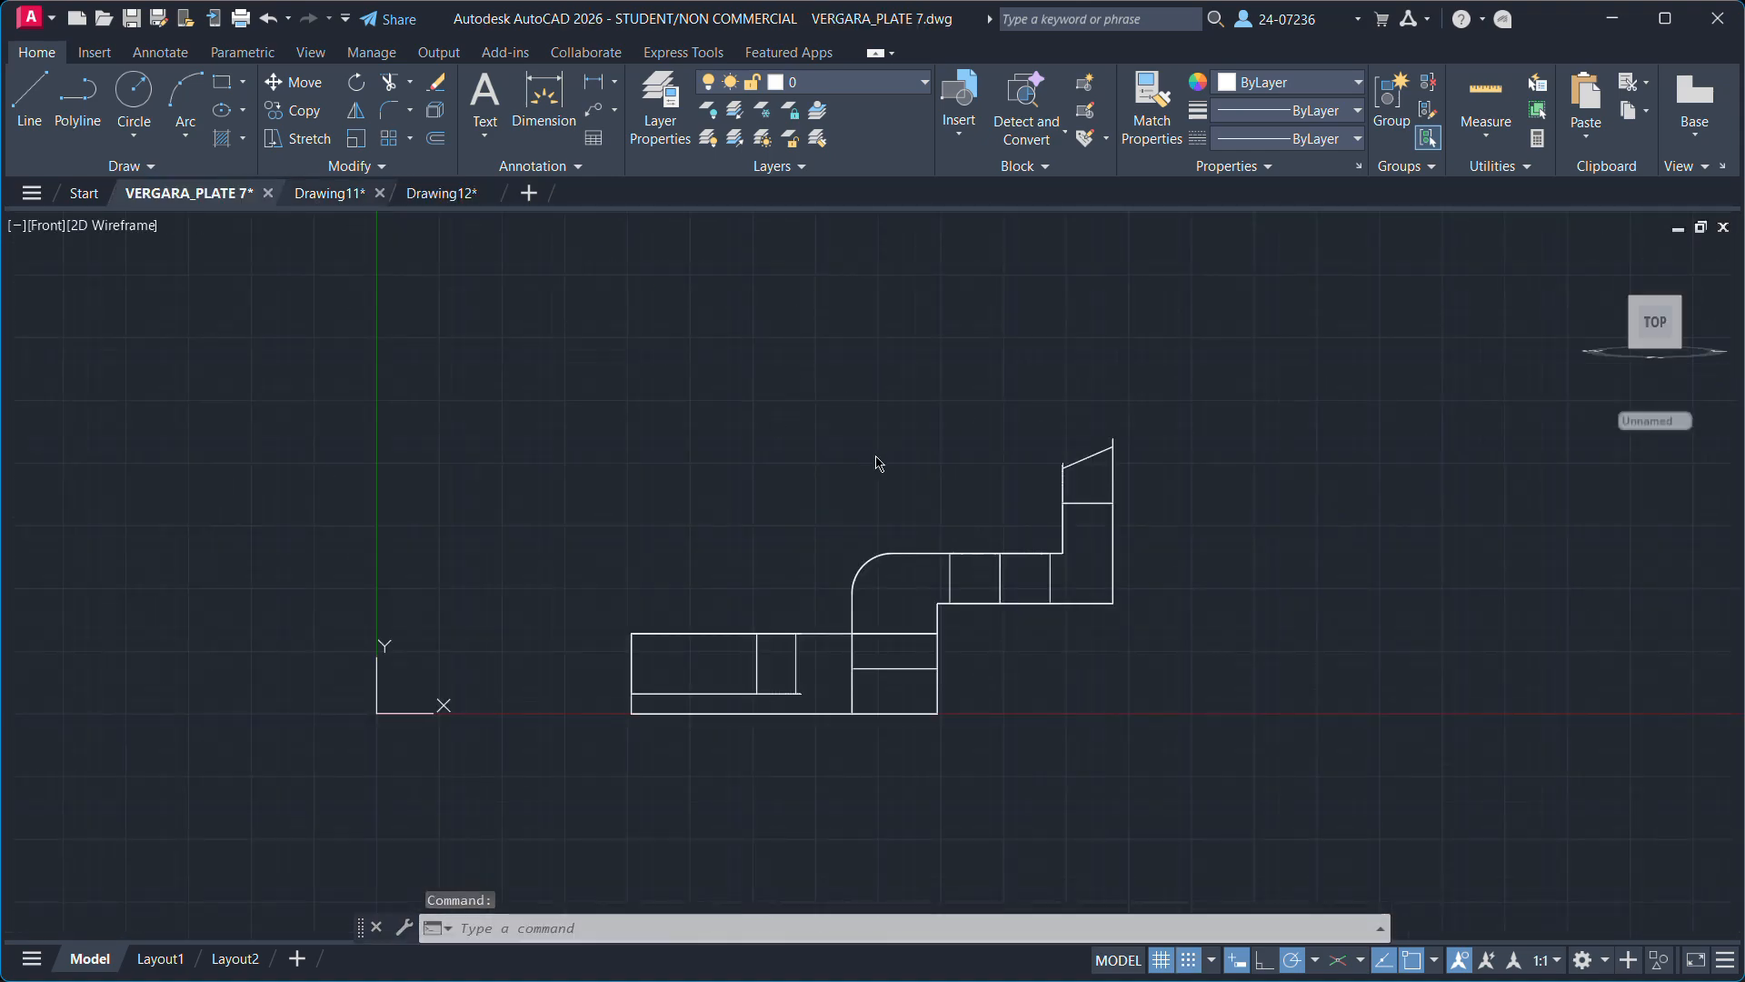
pyautogui.click(1621, 322)
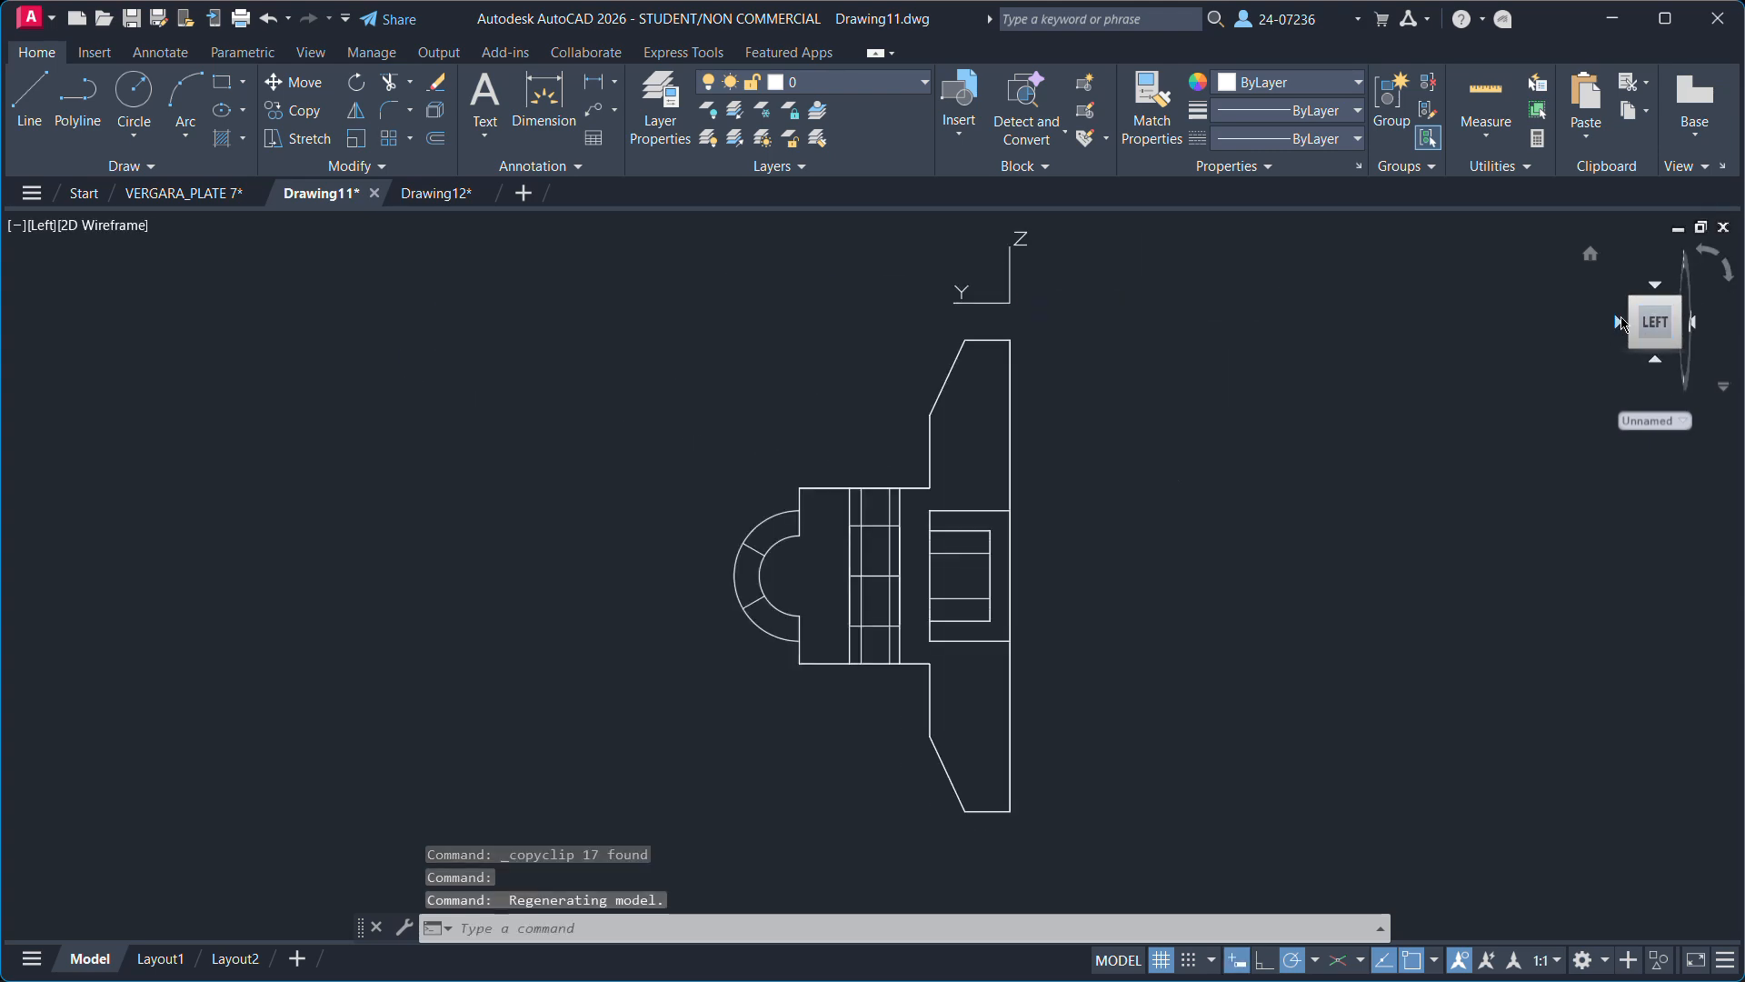
pyautogui.click(1728, 270)
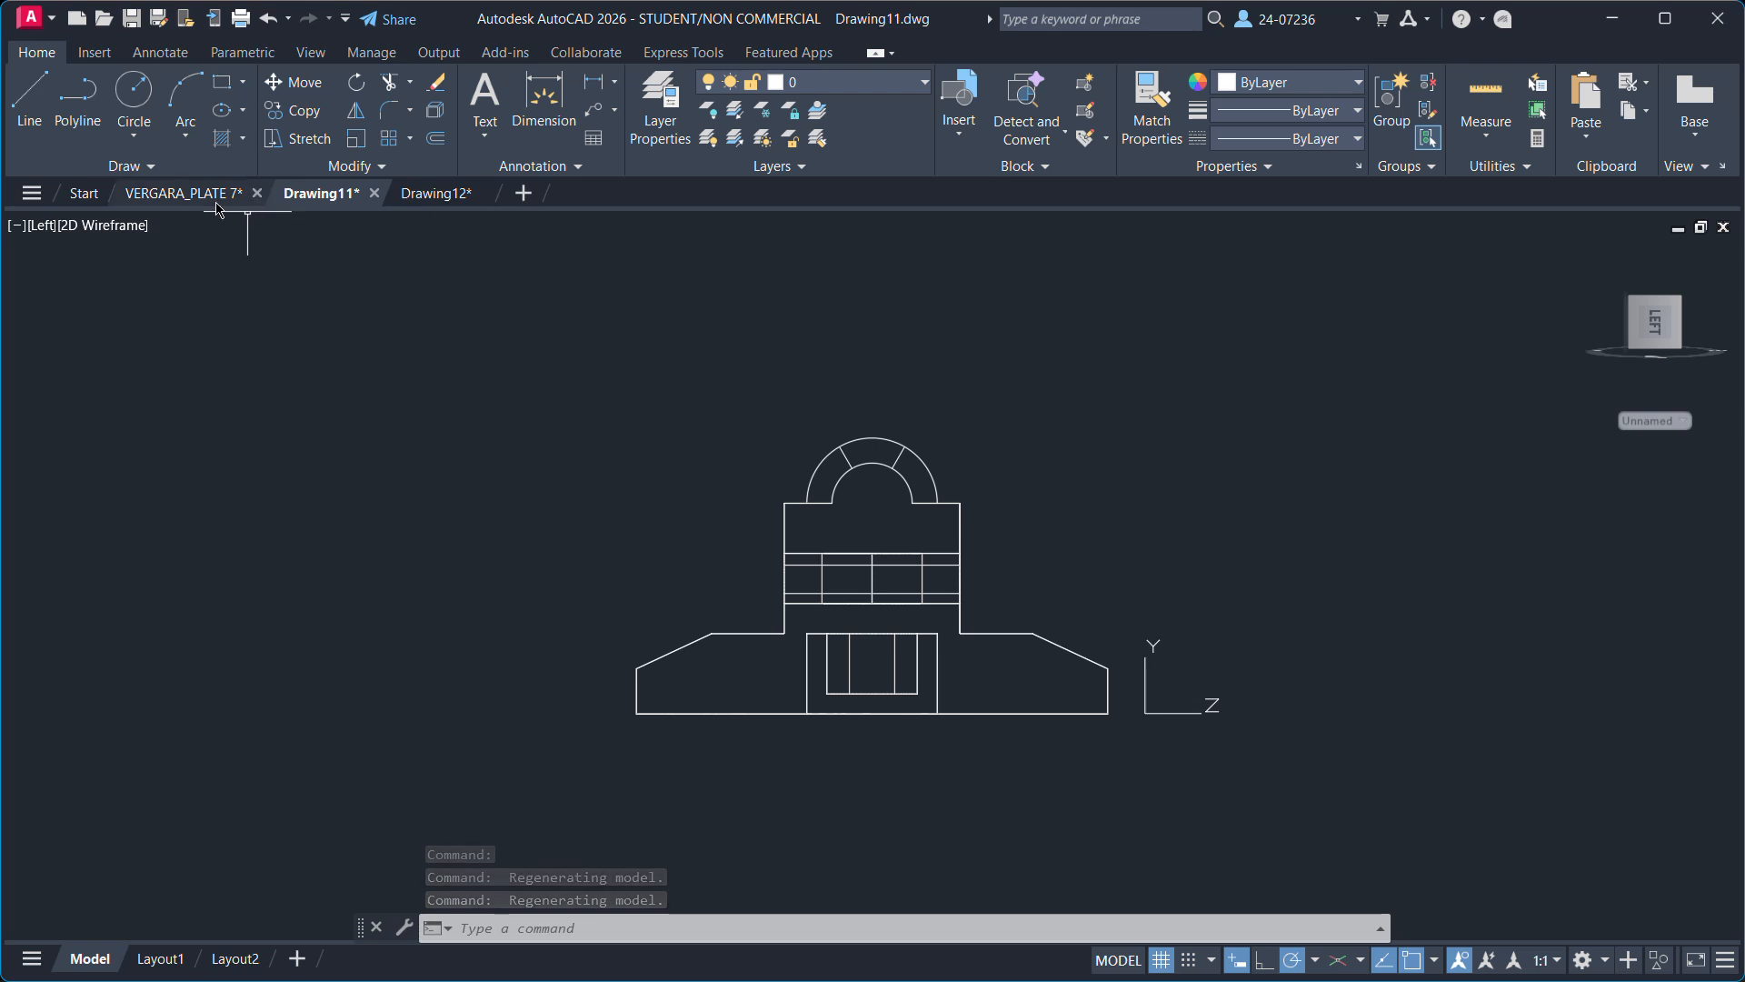
pyautogui.moveTo(219, 208)
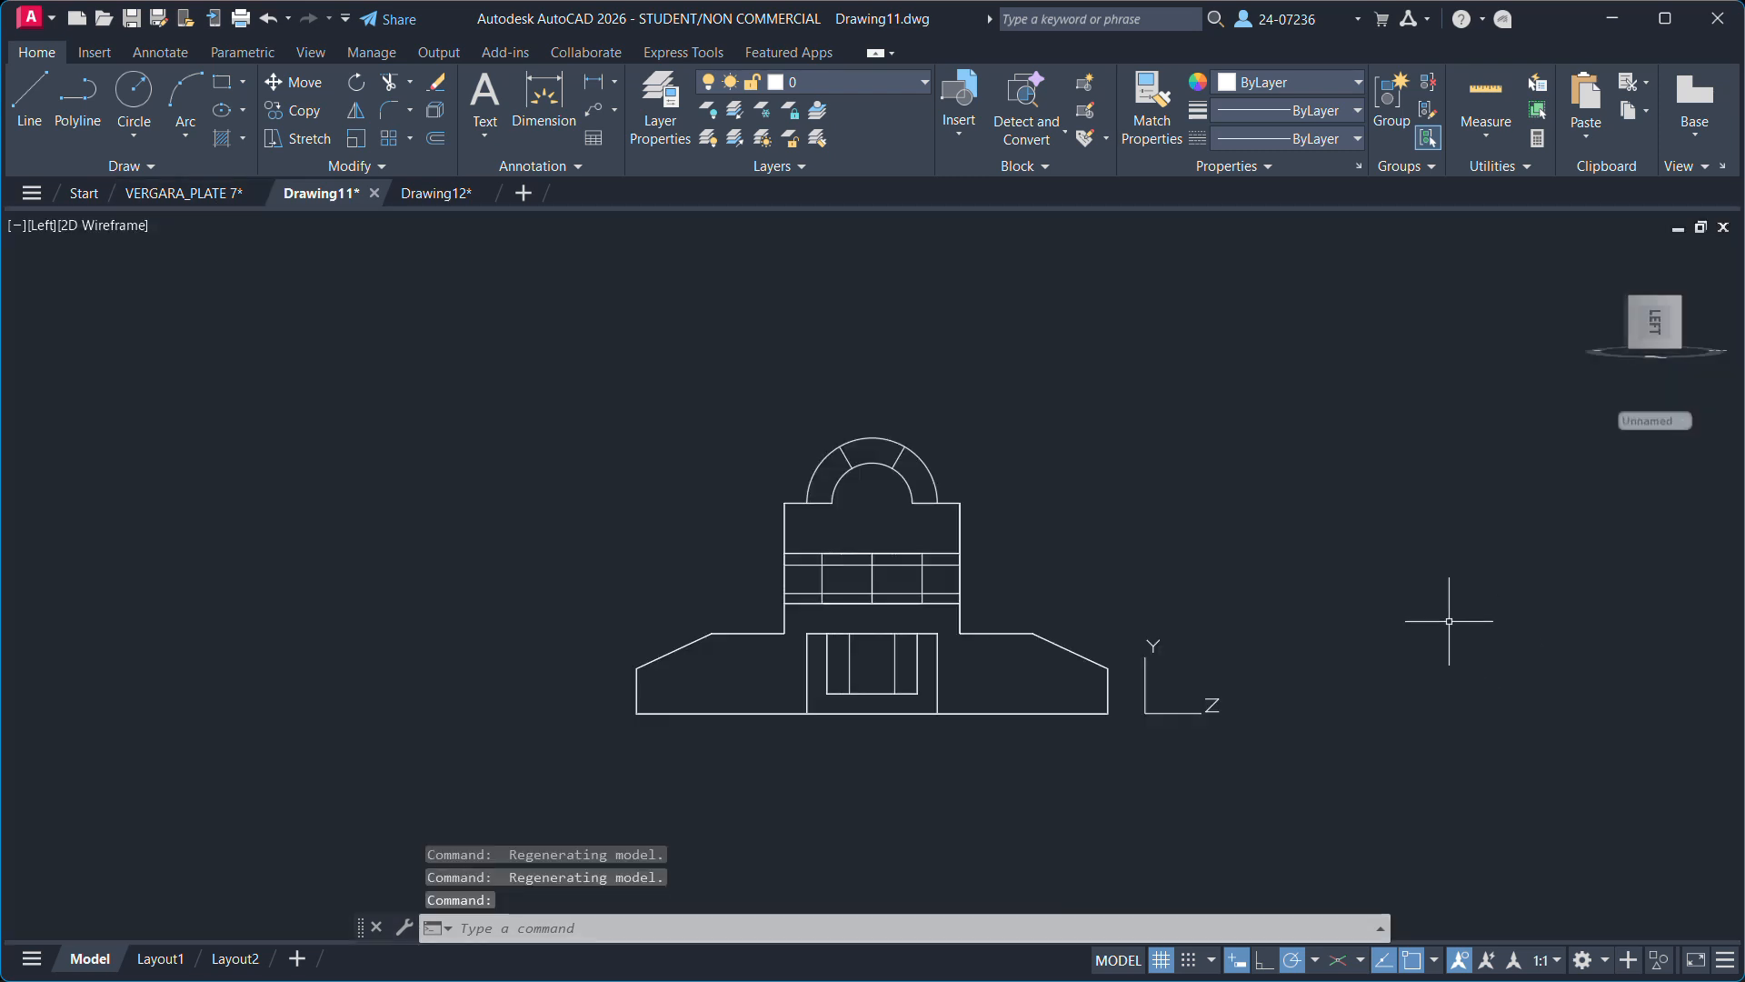
# Rotate the UCS in Drawing11 by 90 degrees about the X axis.
pyautogui.write('ucs')
pyautogui.press('Return')
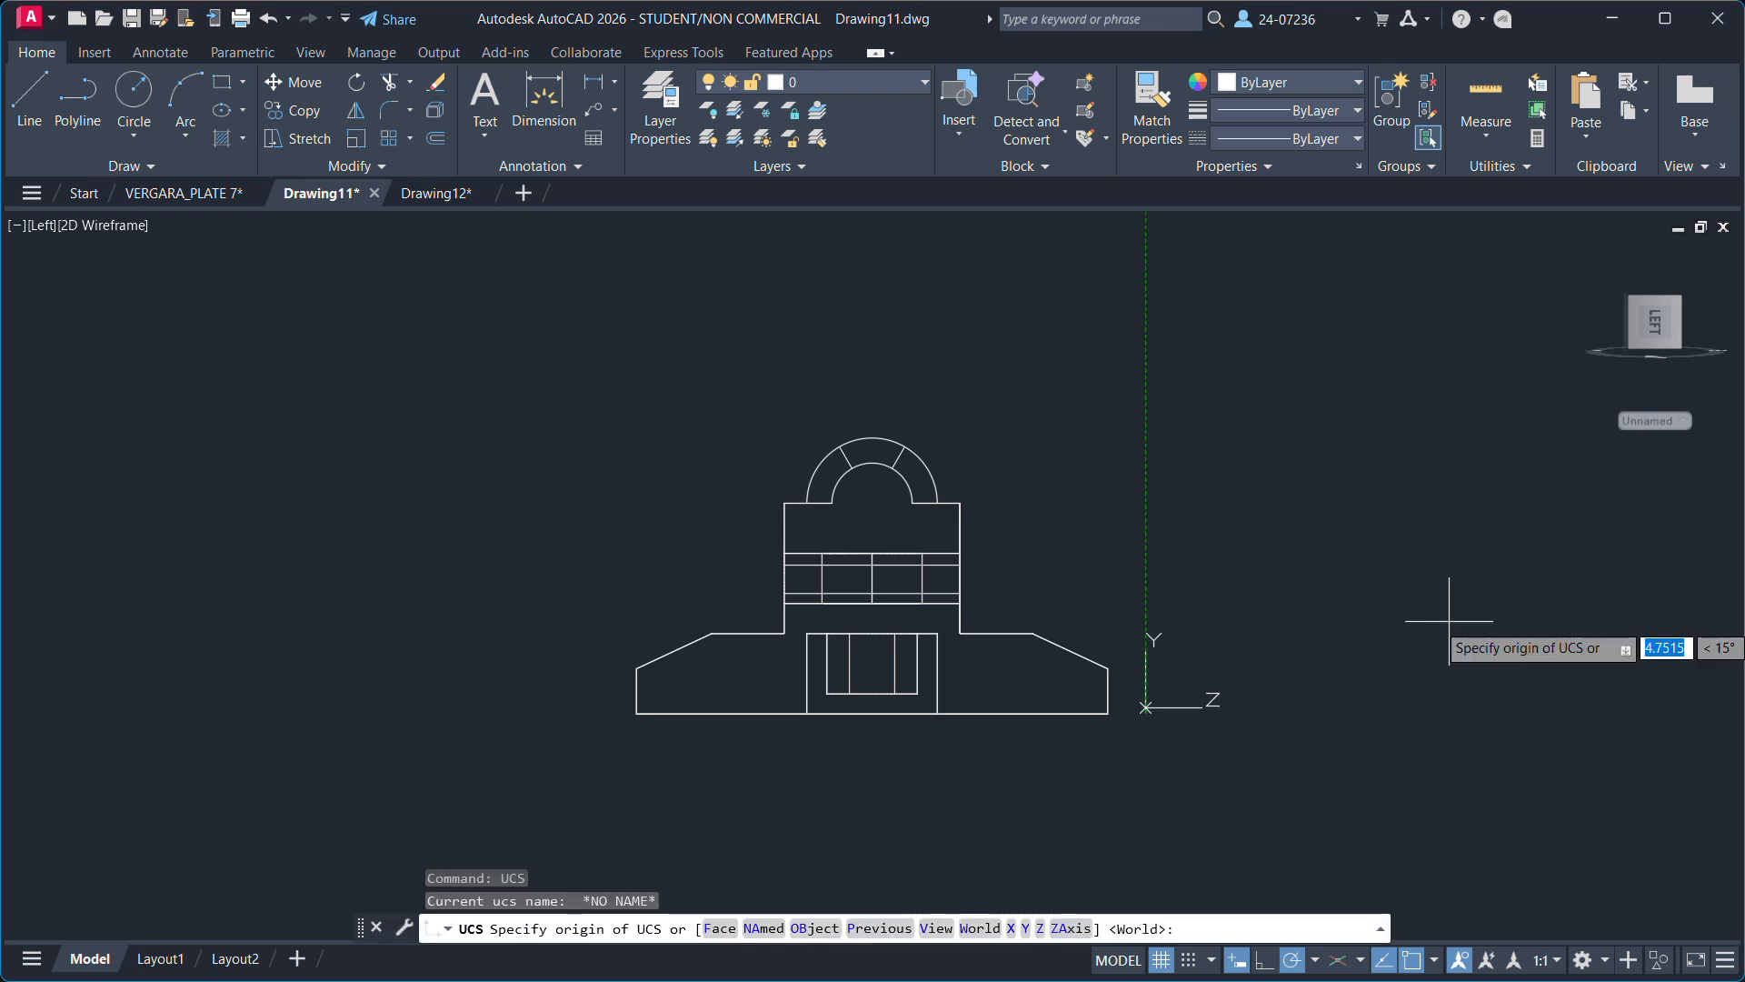
pyautogui.write('x')
pyautogui.press('Return')
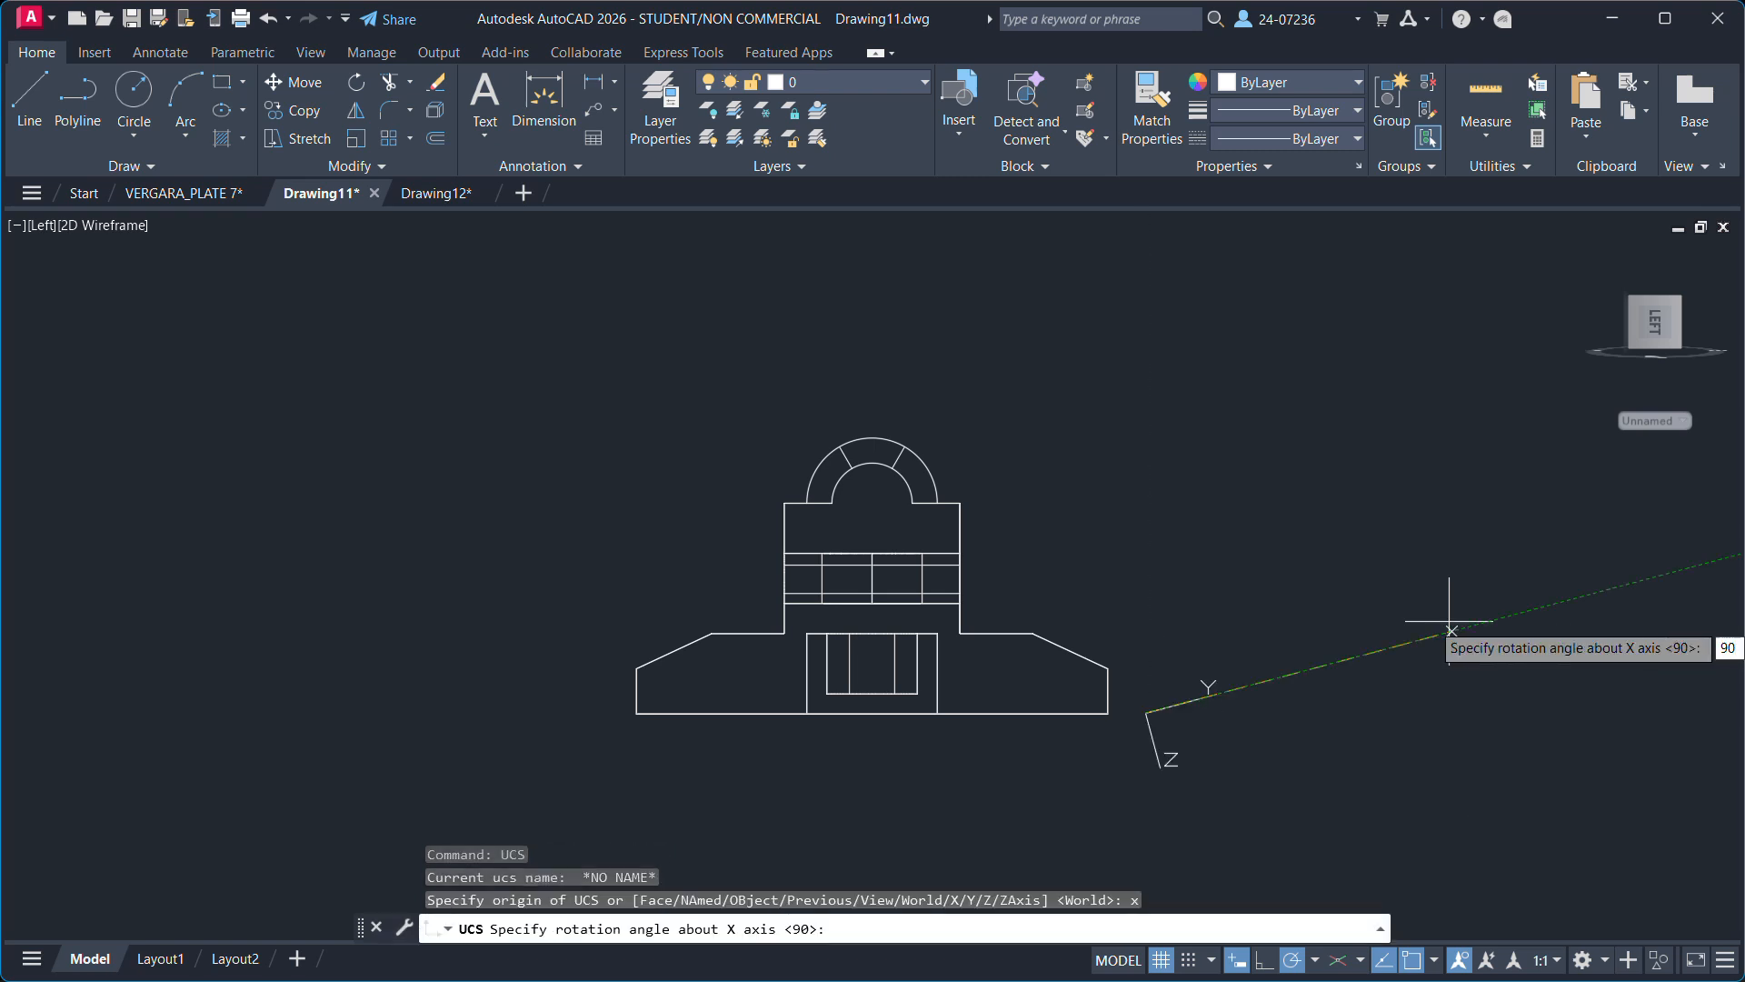
pyautogui.write('90')
pyautogui.press('Return')
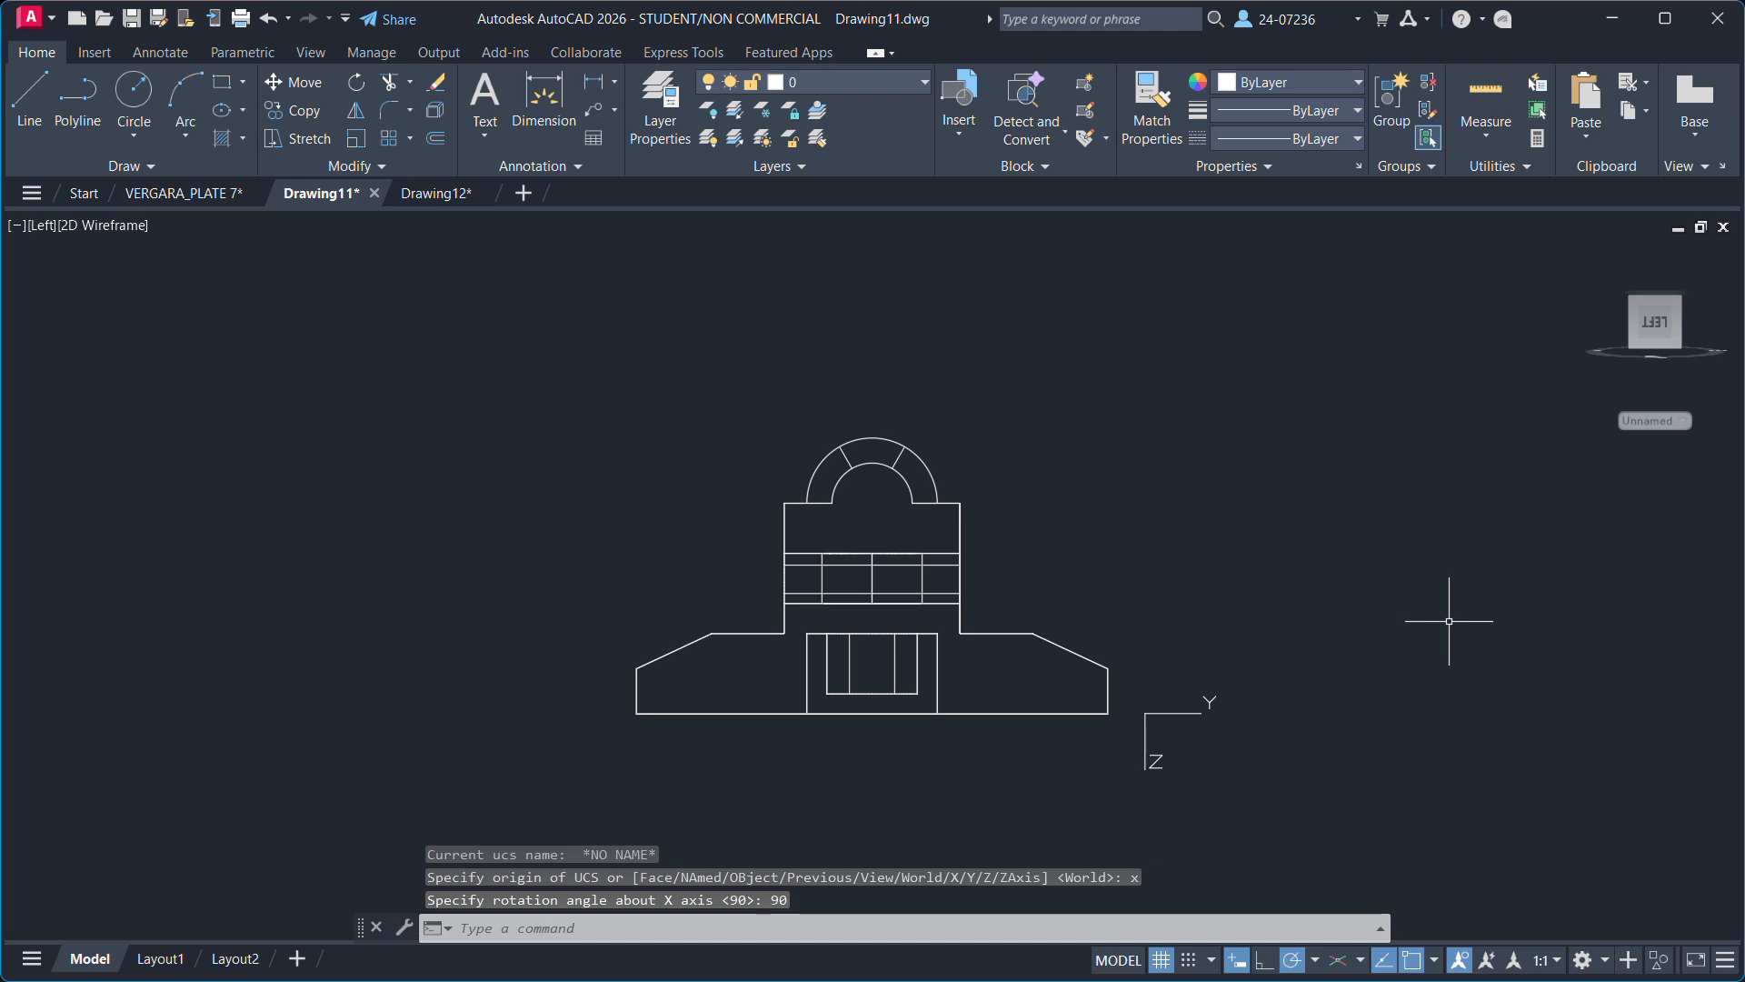
# Rotate the UCS by 90 degrees about the Y axis so its XY plane is parallel to the left view.
pyautogui.write('ucs')
pyautogui.press('Return')
pyautogui.write('y')
pyautogui.press('Return')
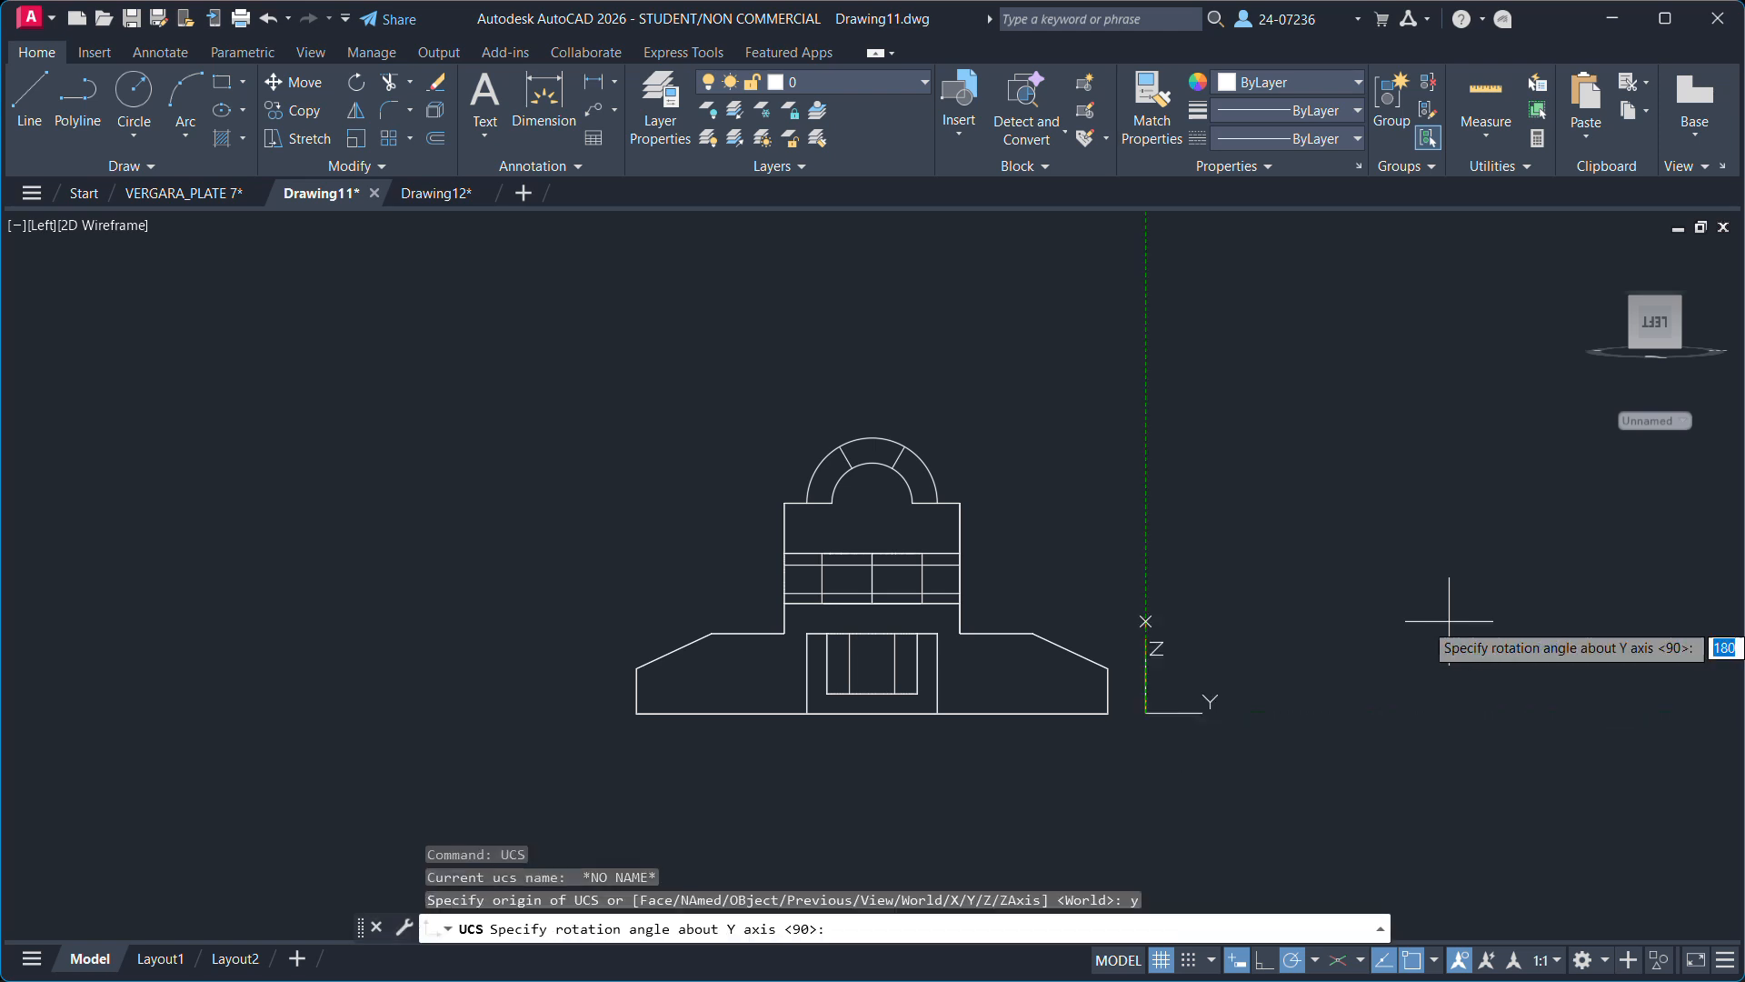
pyautogui.write('90')
pyautogui.press('Return')
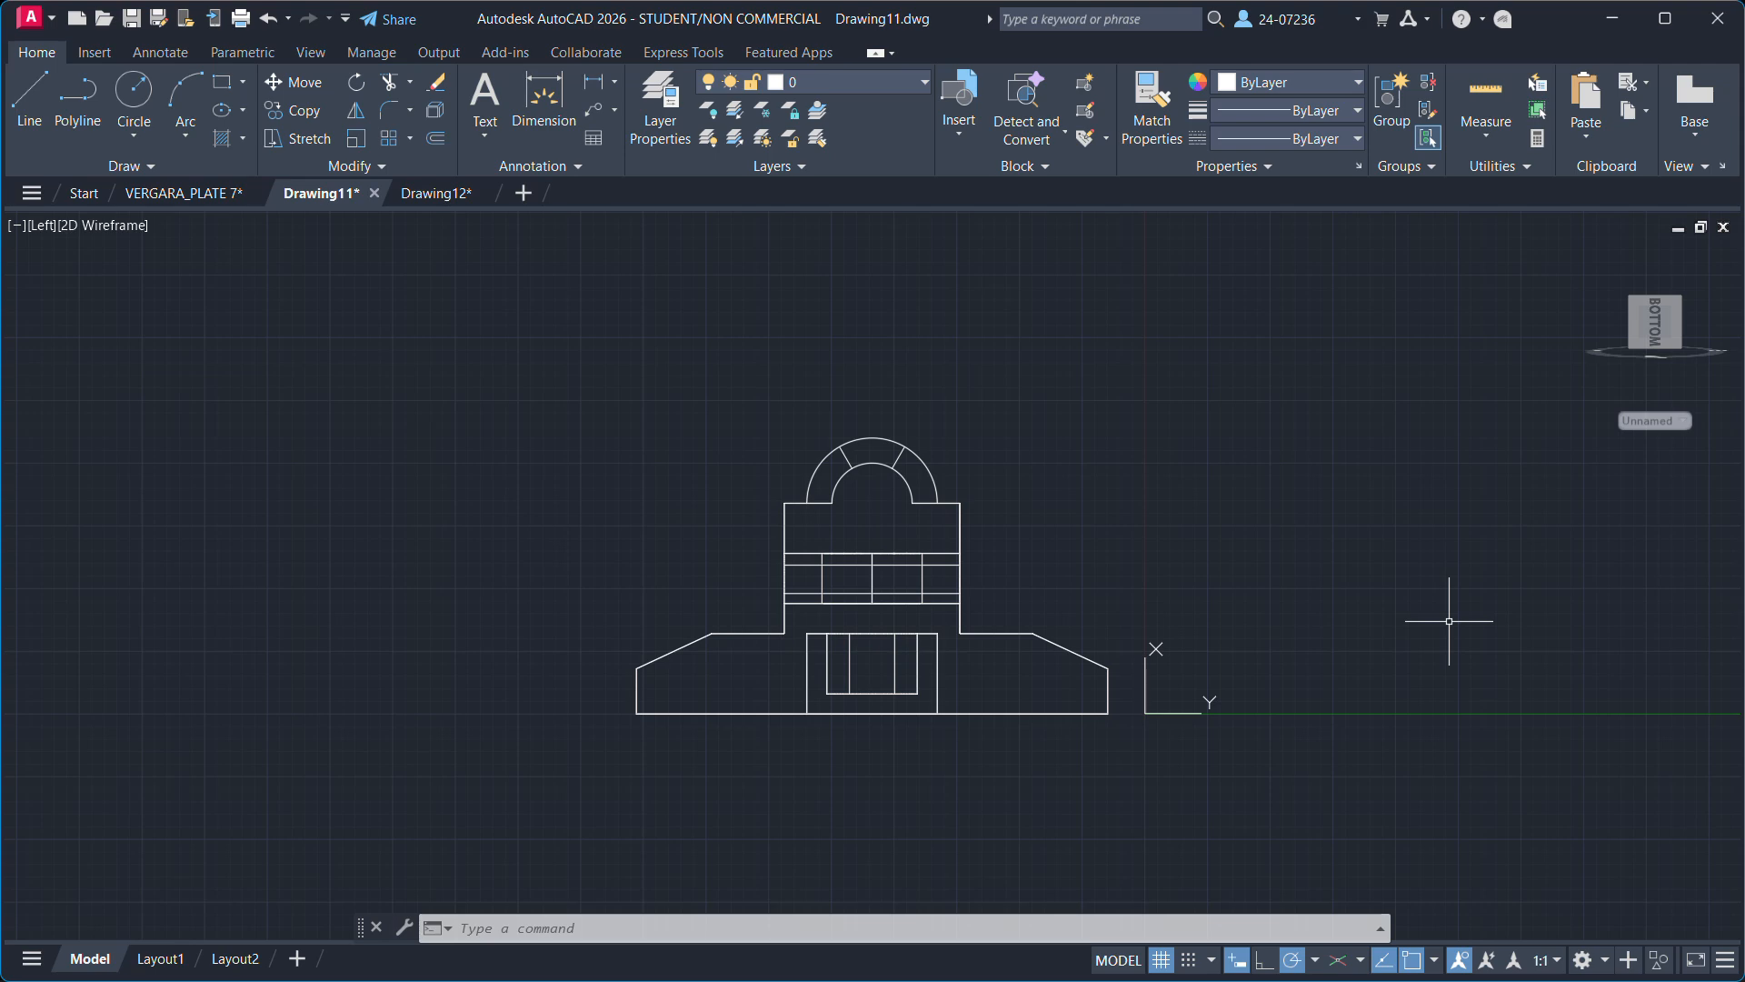
# Flip the UCS by rotating it 180 degrees about the X axis.
pyautogui.write('f')
pyautogui.write('UCS')
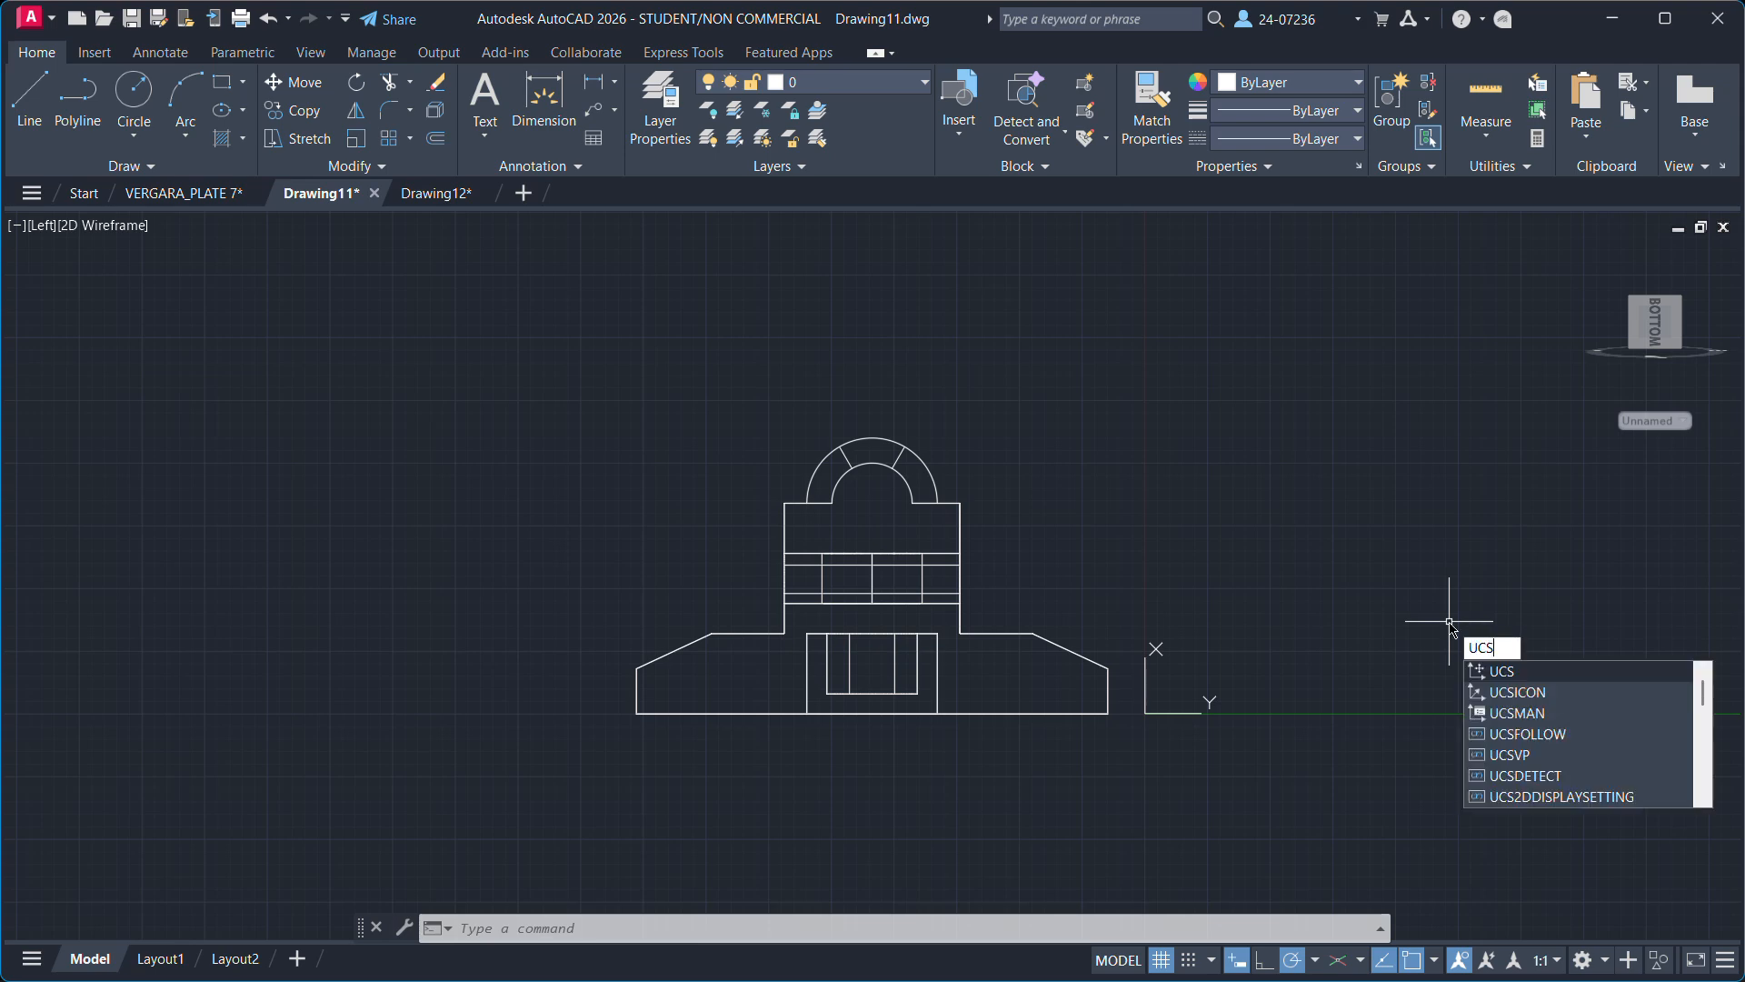
pyautogui.press('Return')
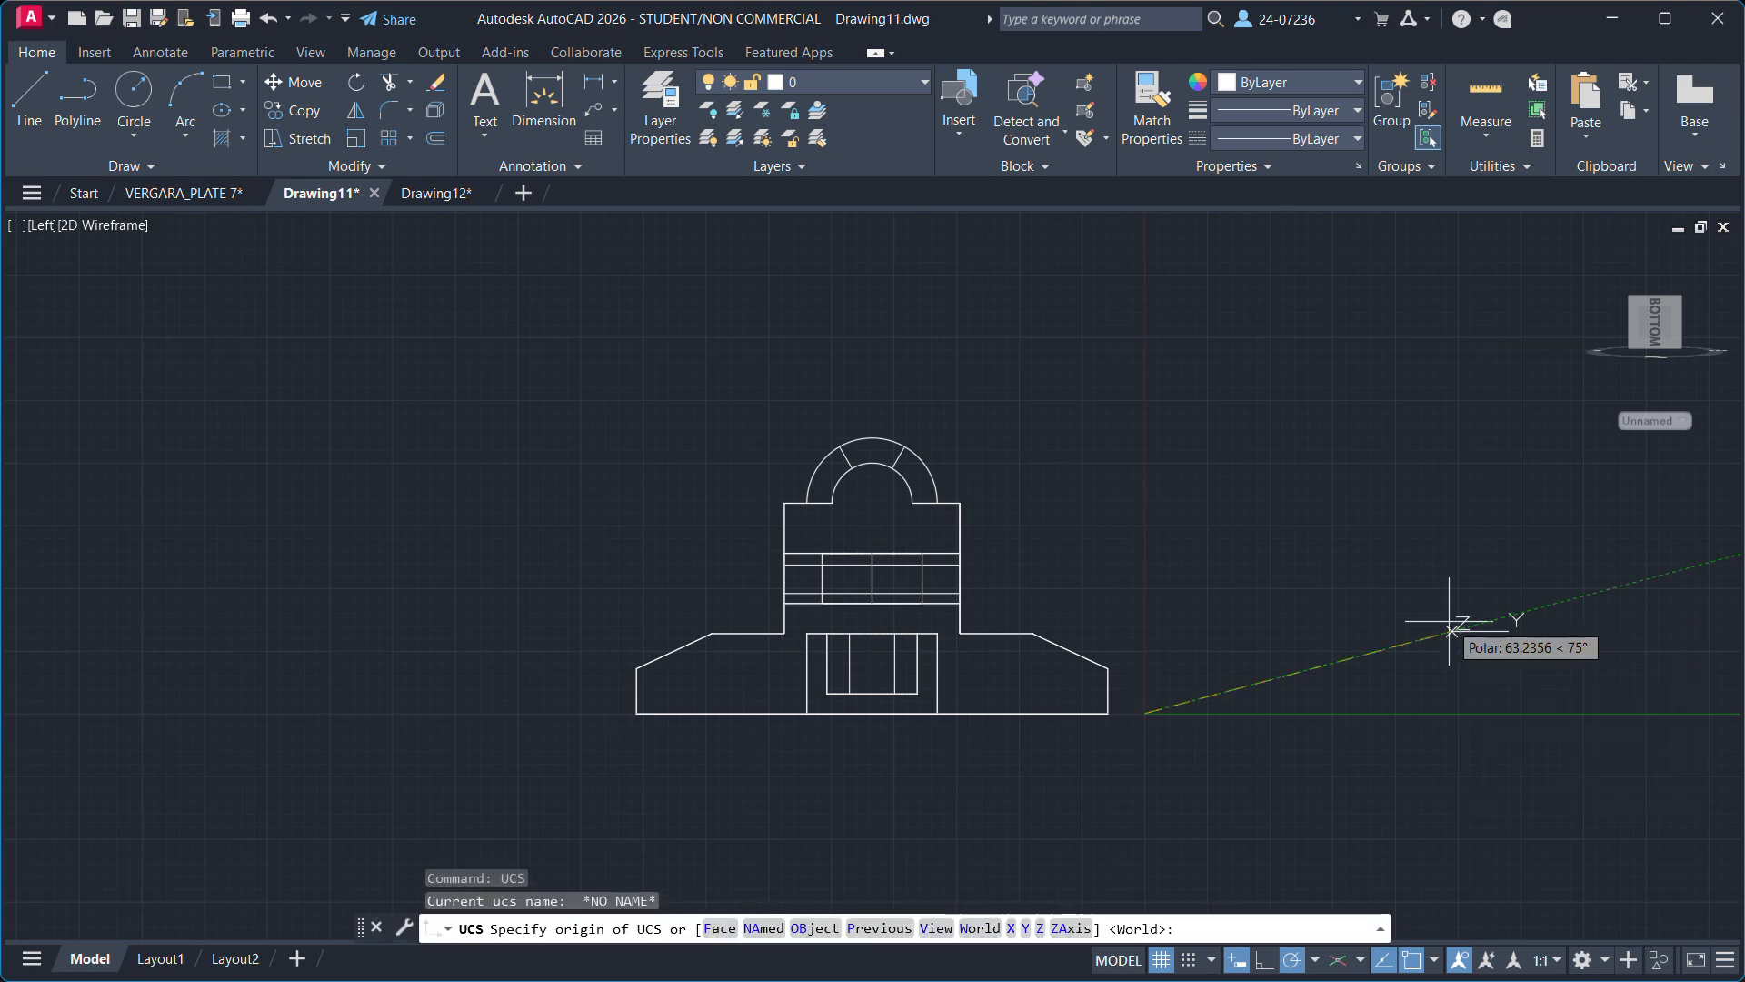
pyautogui.write('x')
pyautogui.press('Return')
pyautogui.write('180')
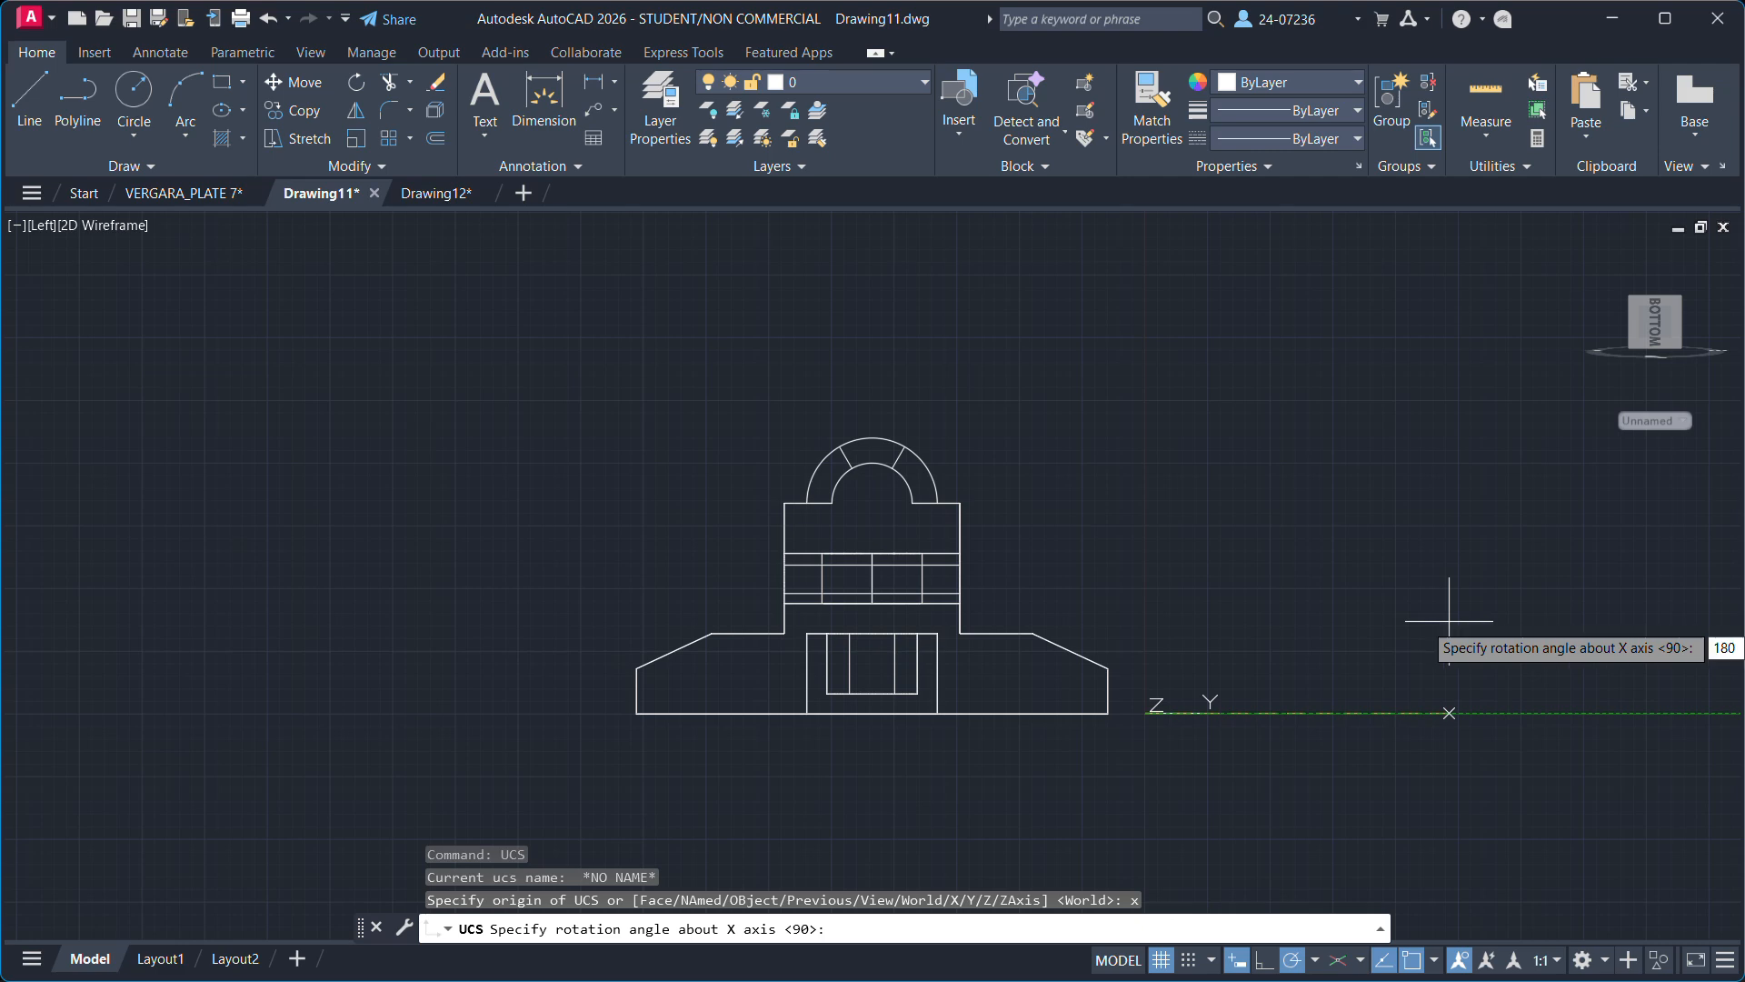
pyautogui.press('Return')
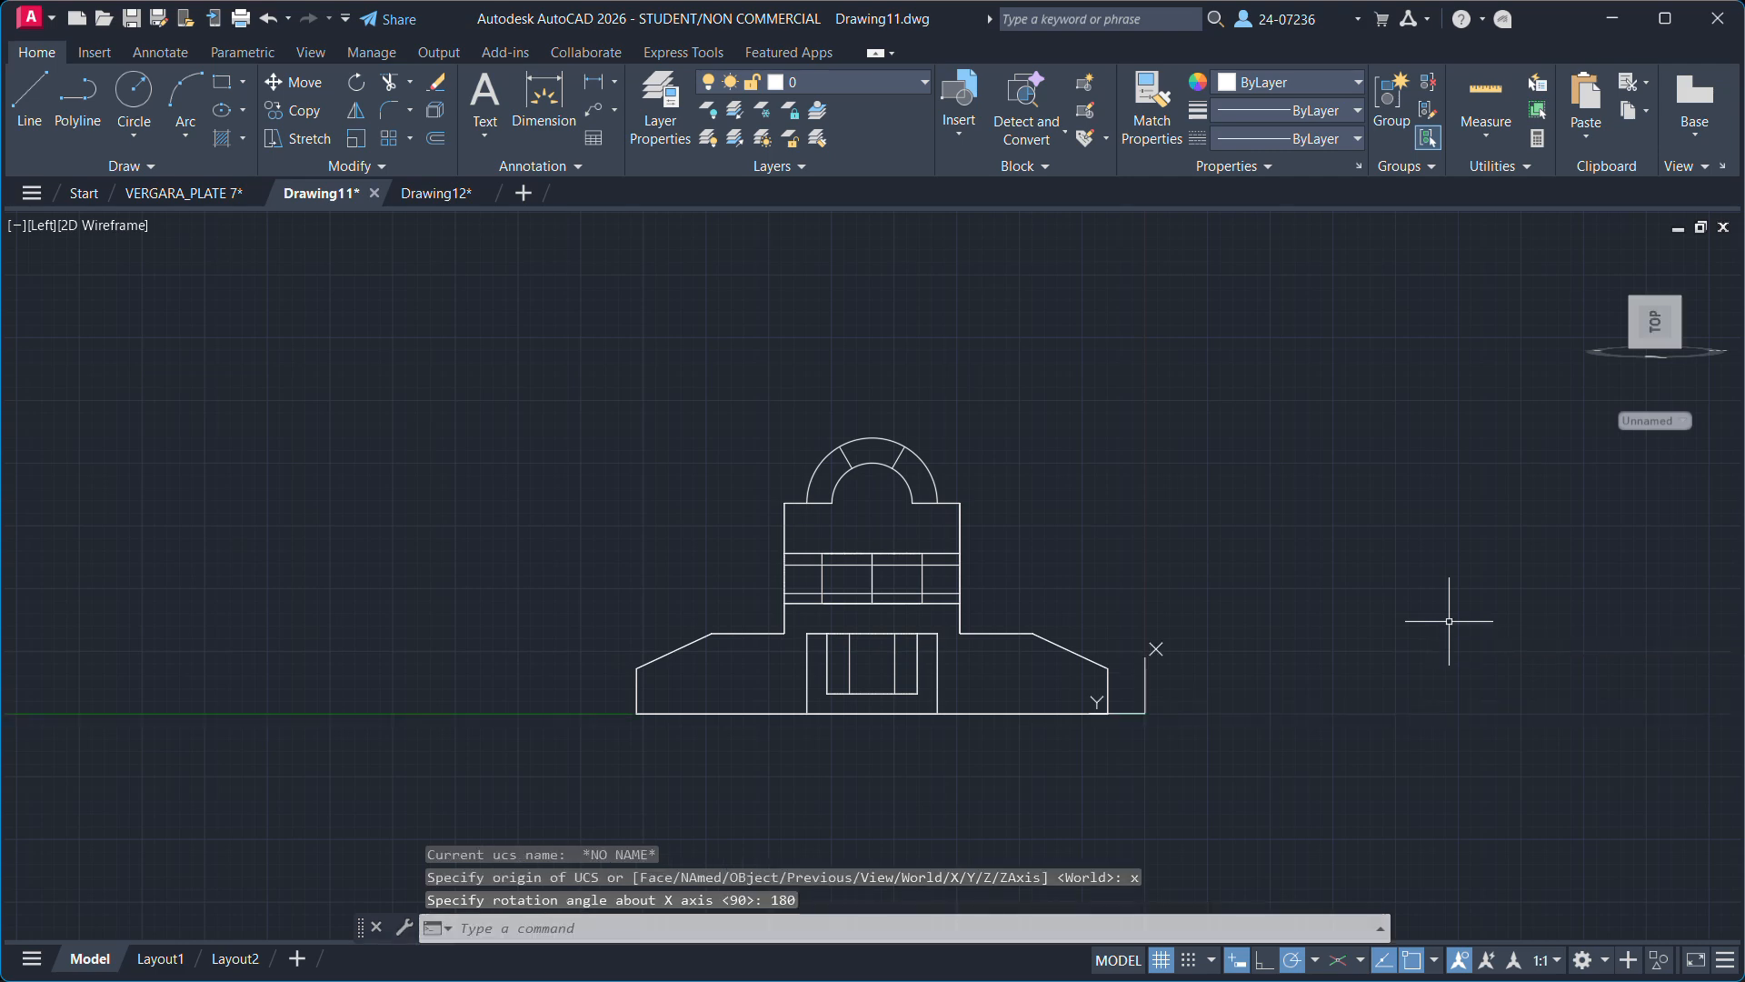
# Try rotating the UCS by another 90 degrees about the Y axis.
pyautogui.write('ucs')
pyautogui.press('Return')
pyautogui.write('y')
pyautogui.press('Return')
pyautogui.write('90')
pyautogui.press('Return')
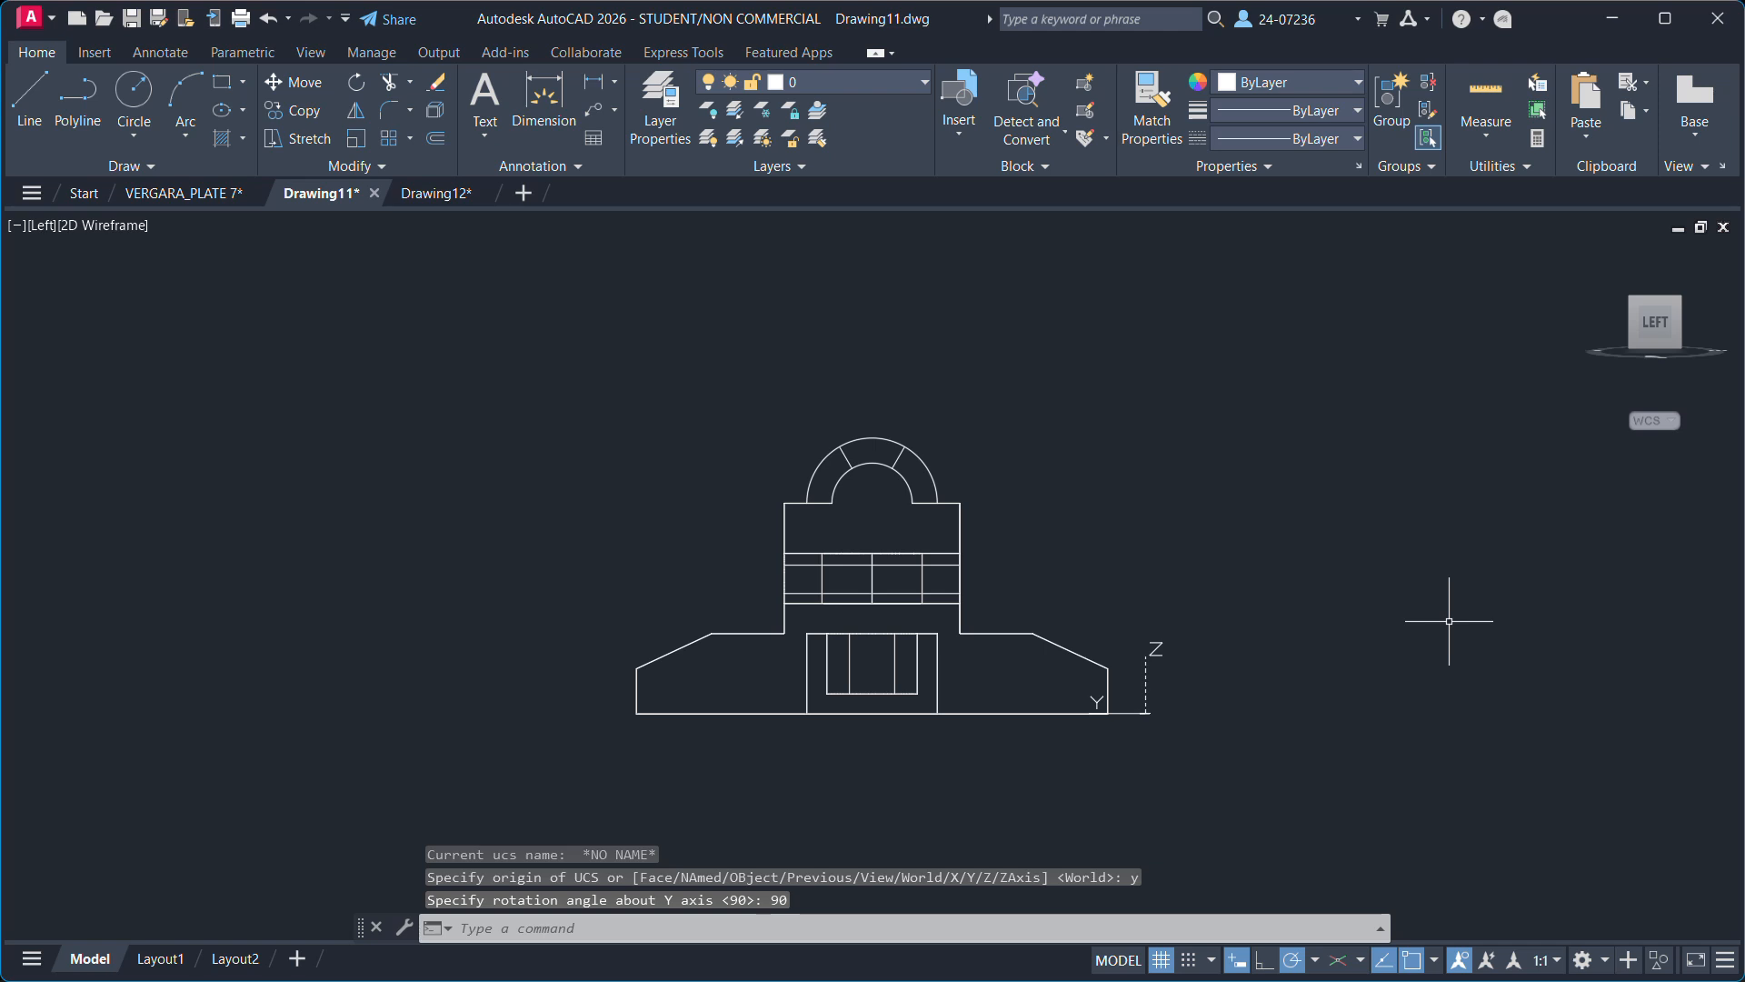
pyautogui.press('Return')
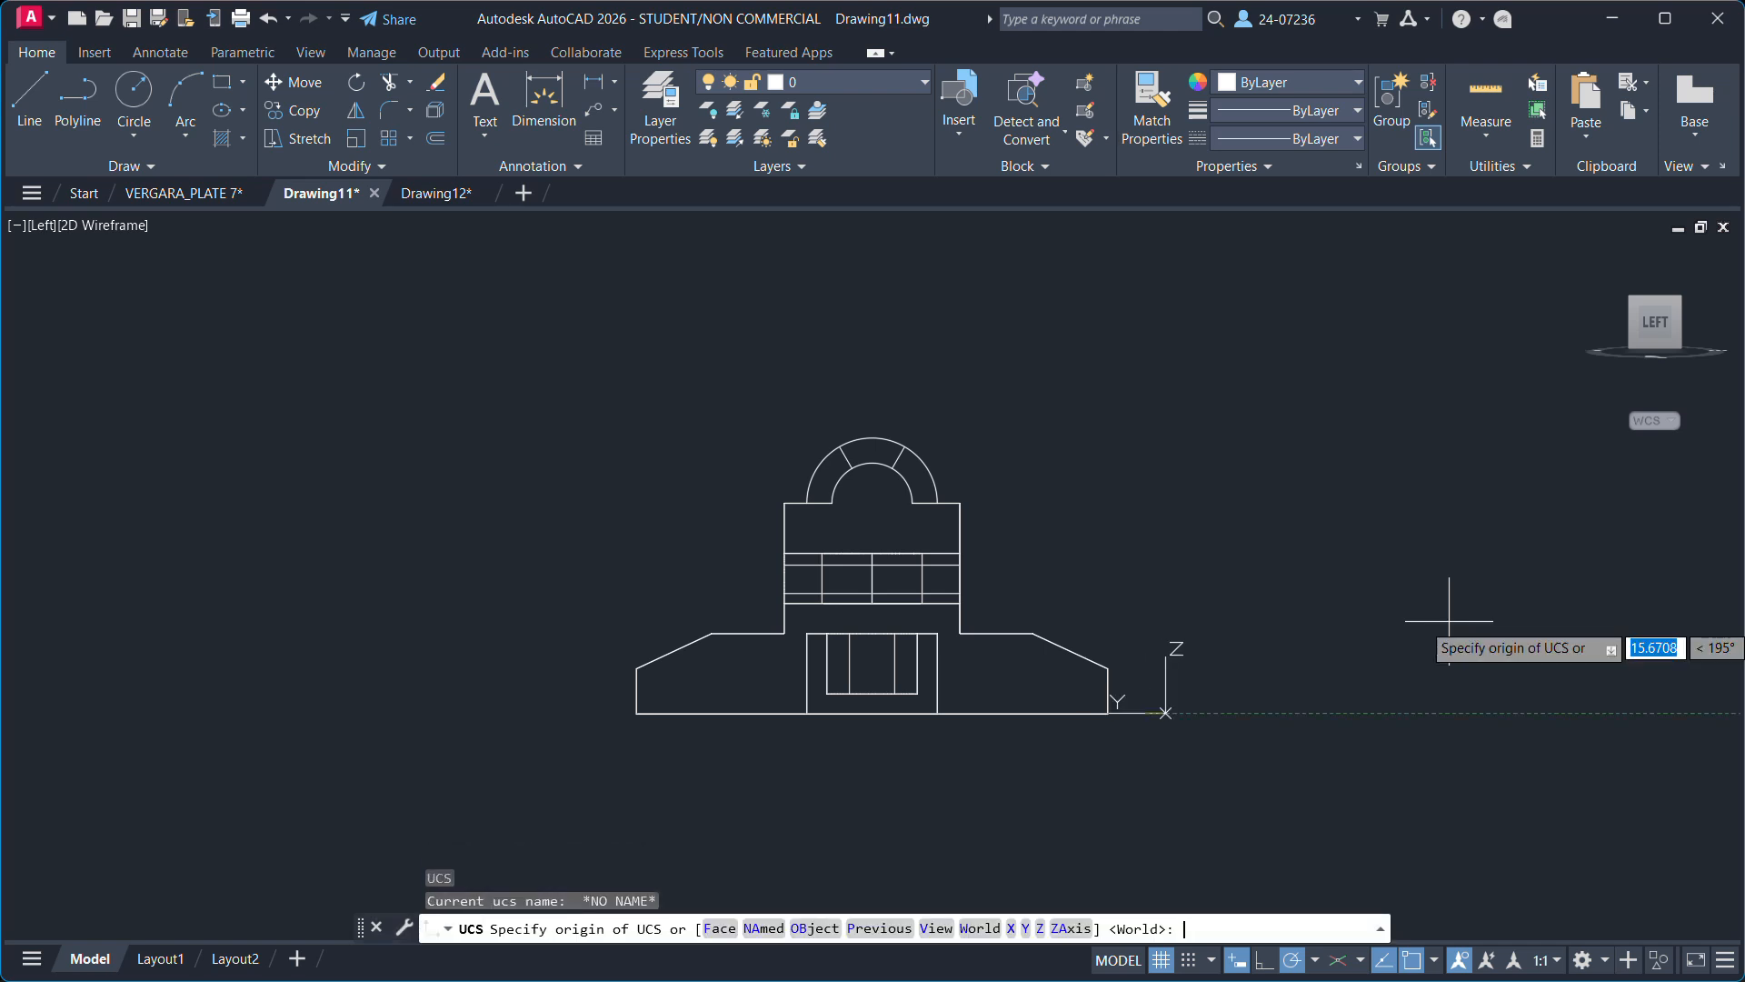
pyautogui.write('ucs')
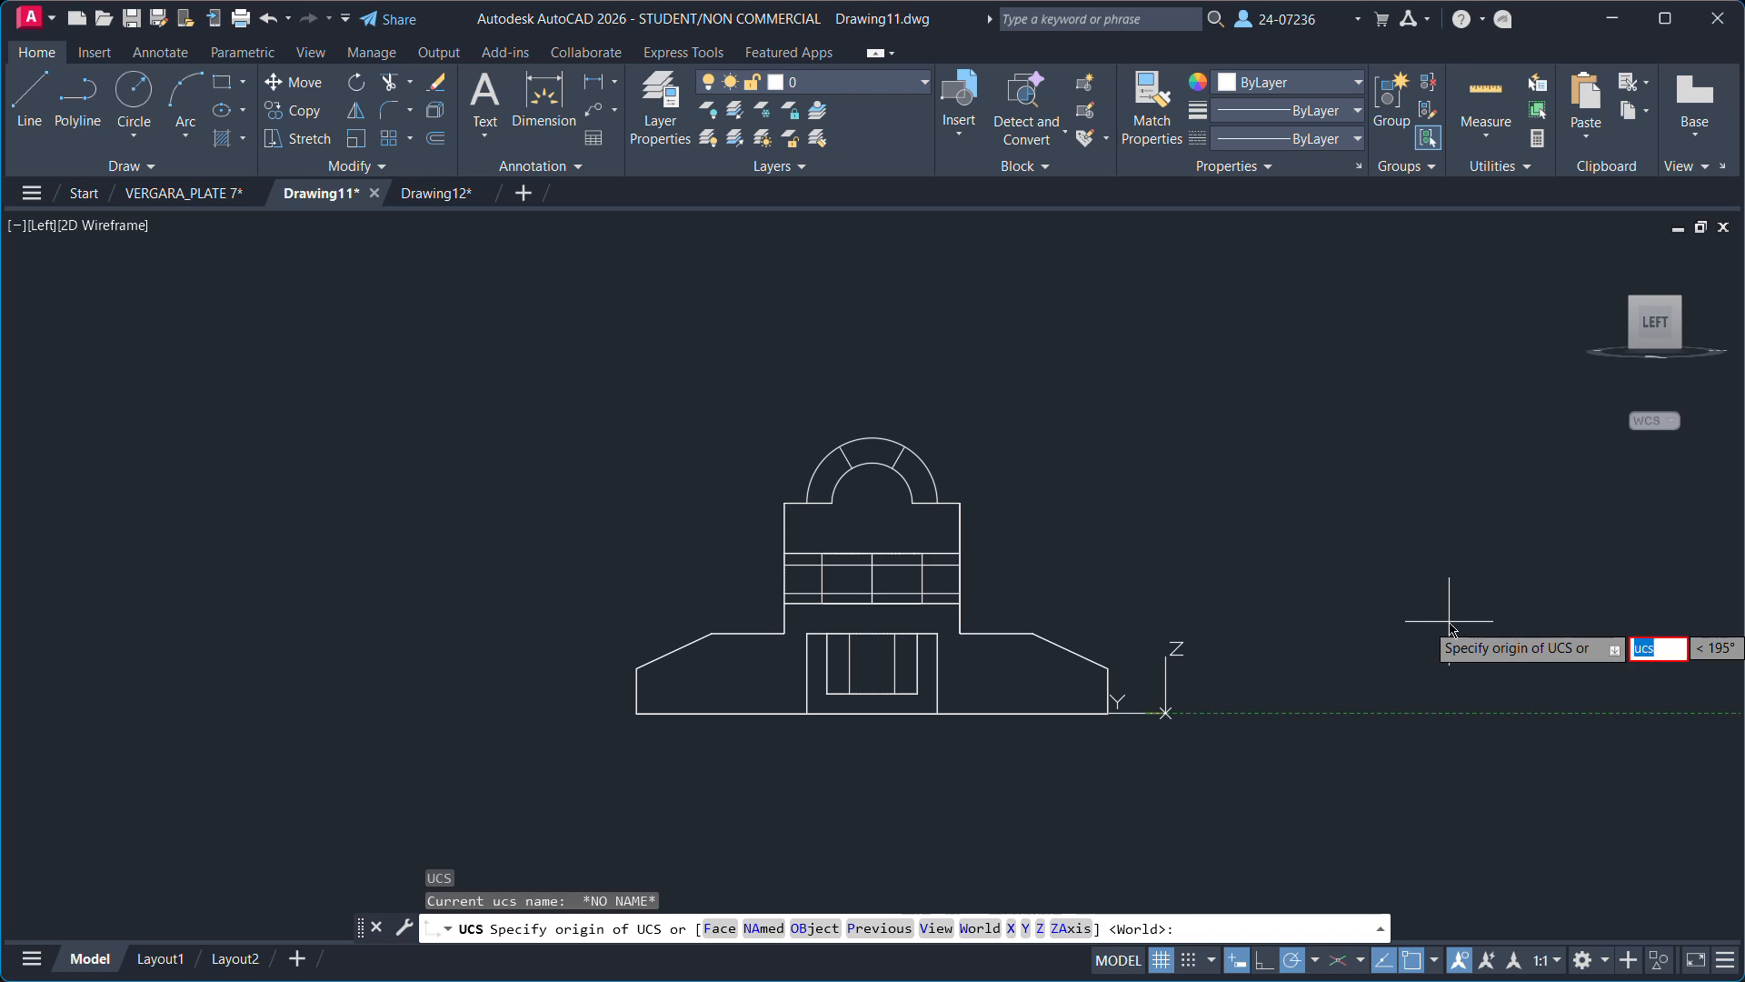
pyautogui.press('Escape')
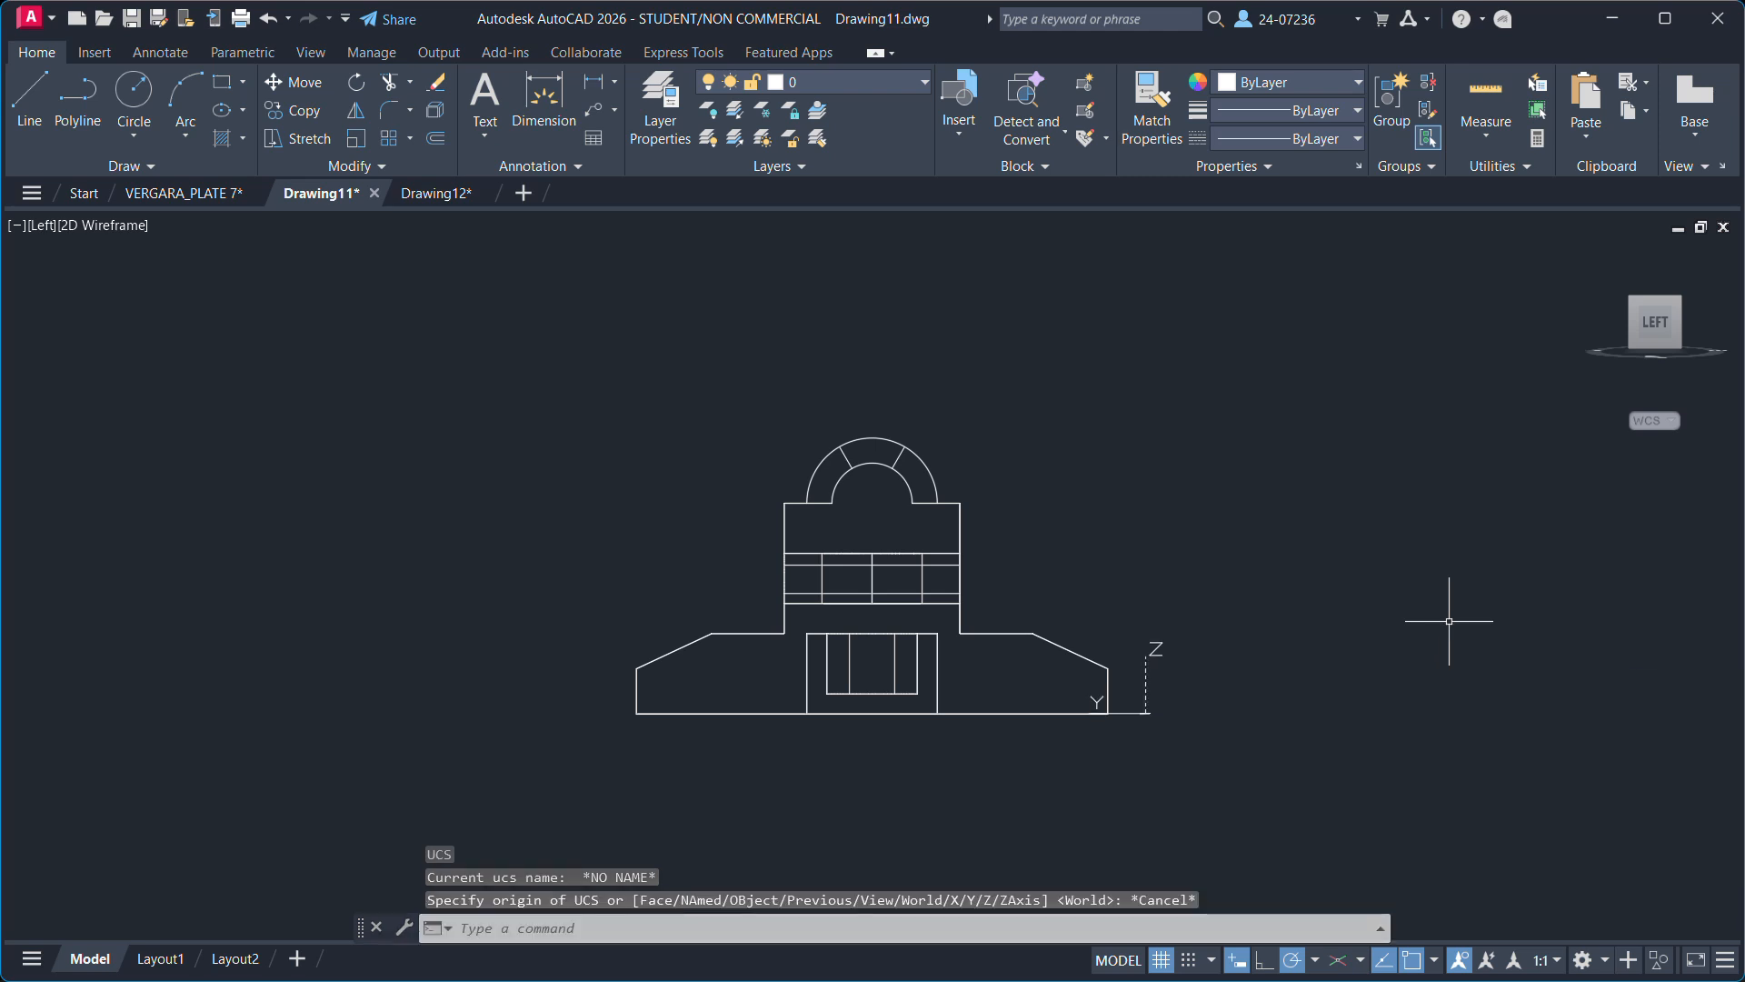
# Reverse the last UCS rotation by turning it -90 degrees about the Y axis.
pyautogui.write('u')
pyautogui.press('Return')
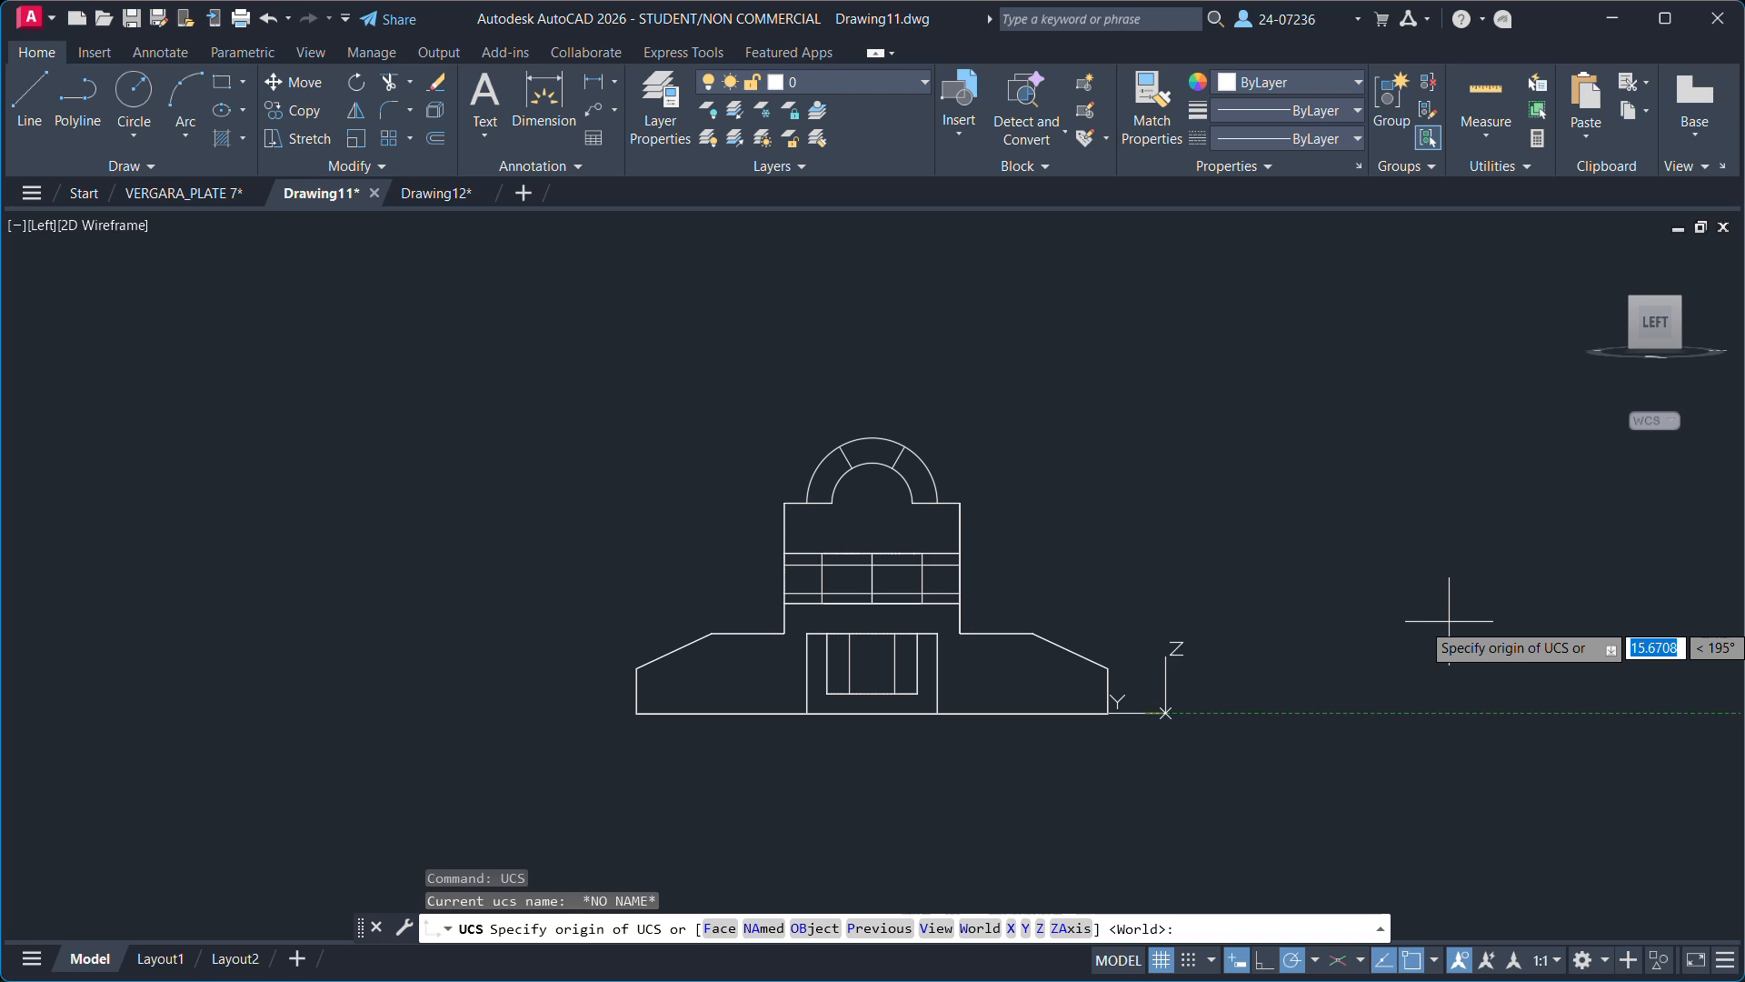
pyautogui.write('y')
pyautogui.press('Return')
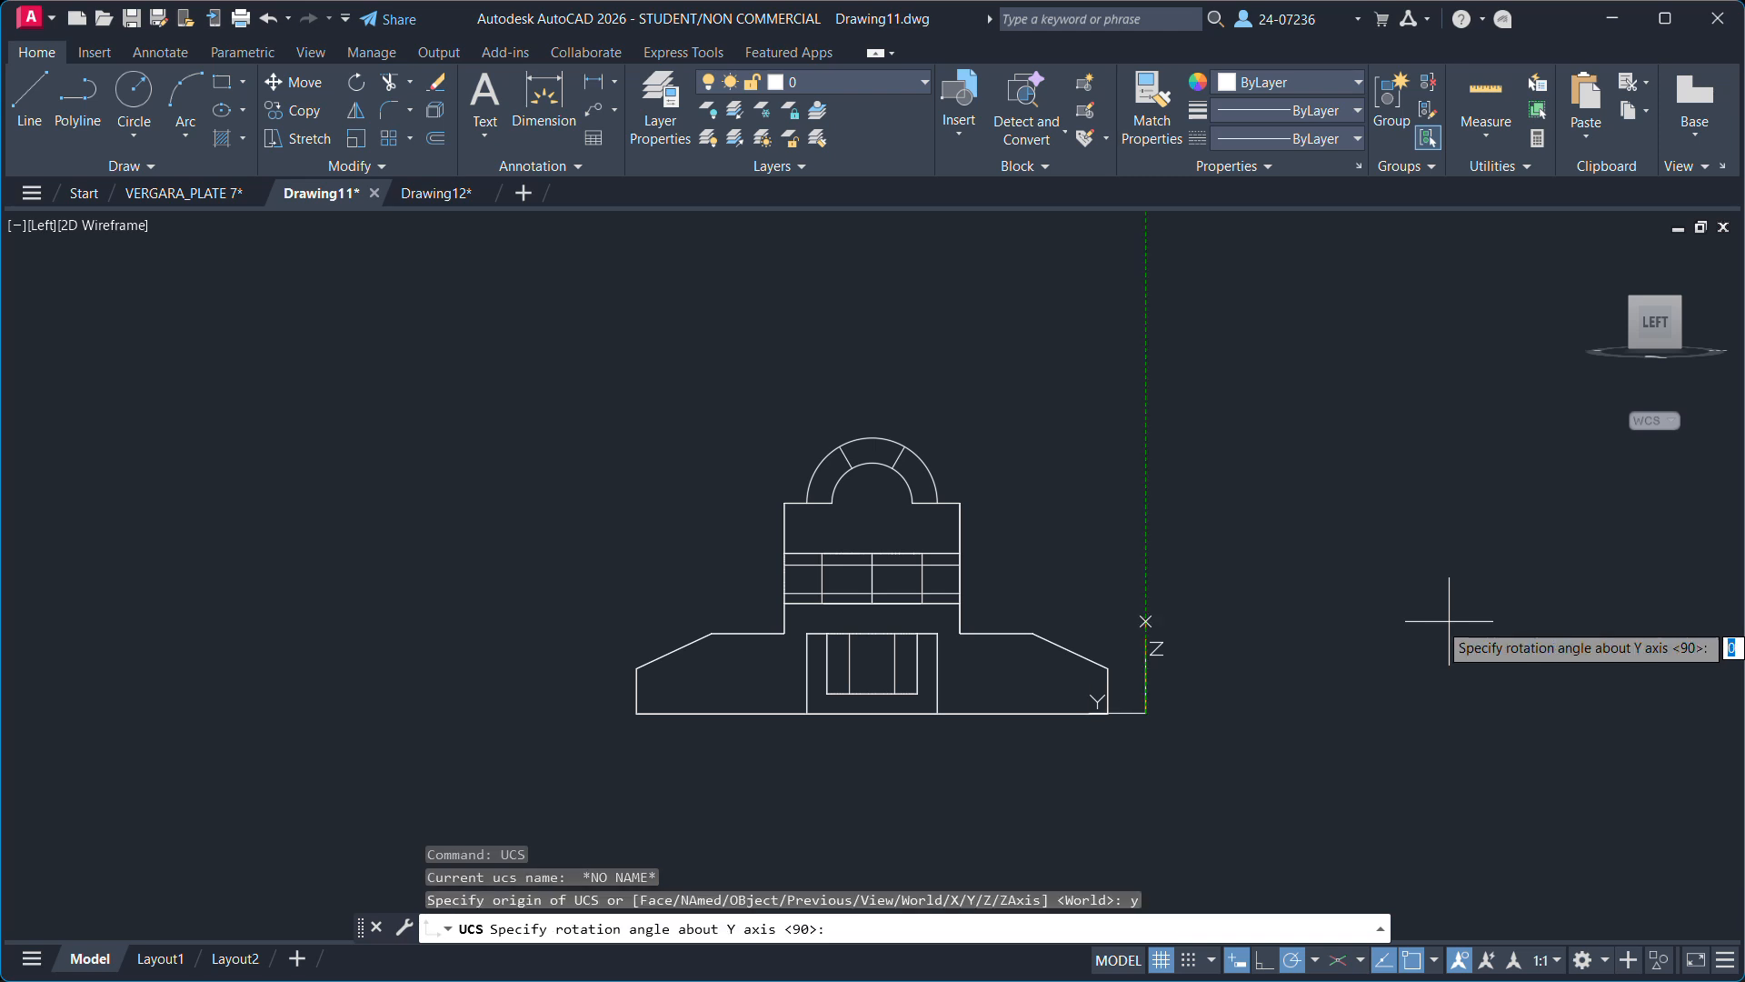
pyautogui.write('-90')
pyautogui.press('Return')
# Rotate the UCS by 90 degrees about the Z axis.
pyautogui.write('ucs')
pyautogui.press('Return')
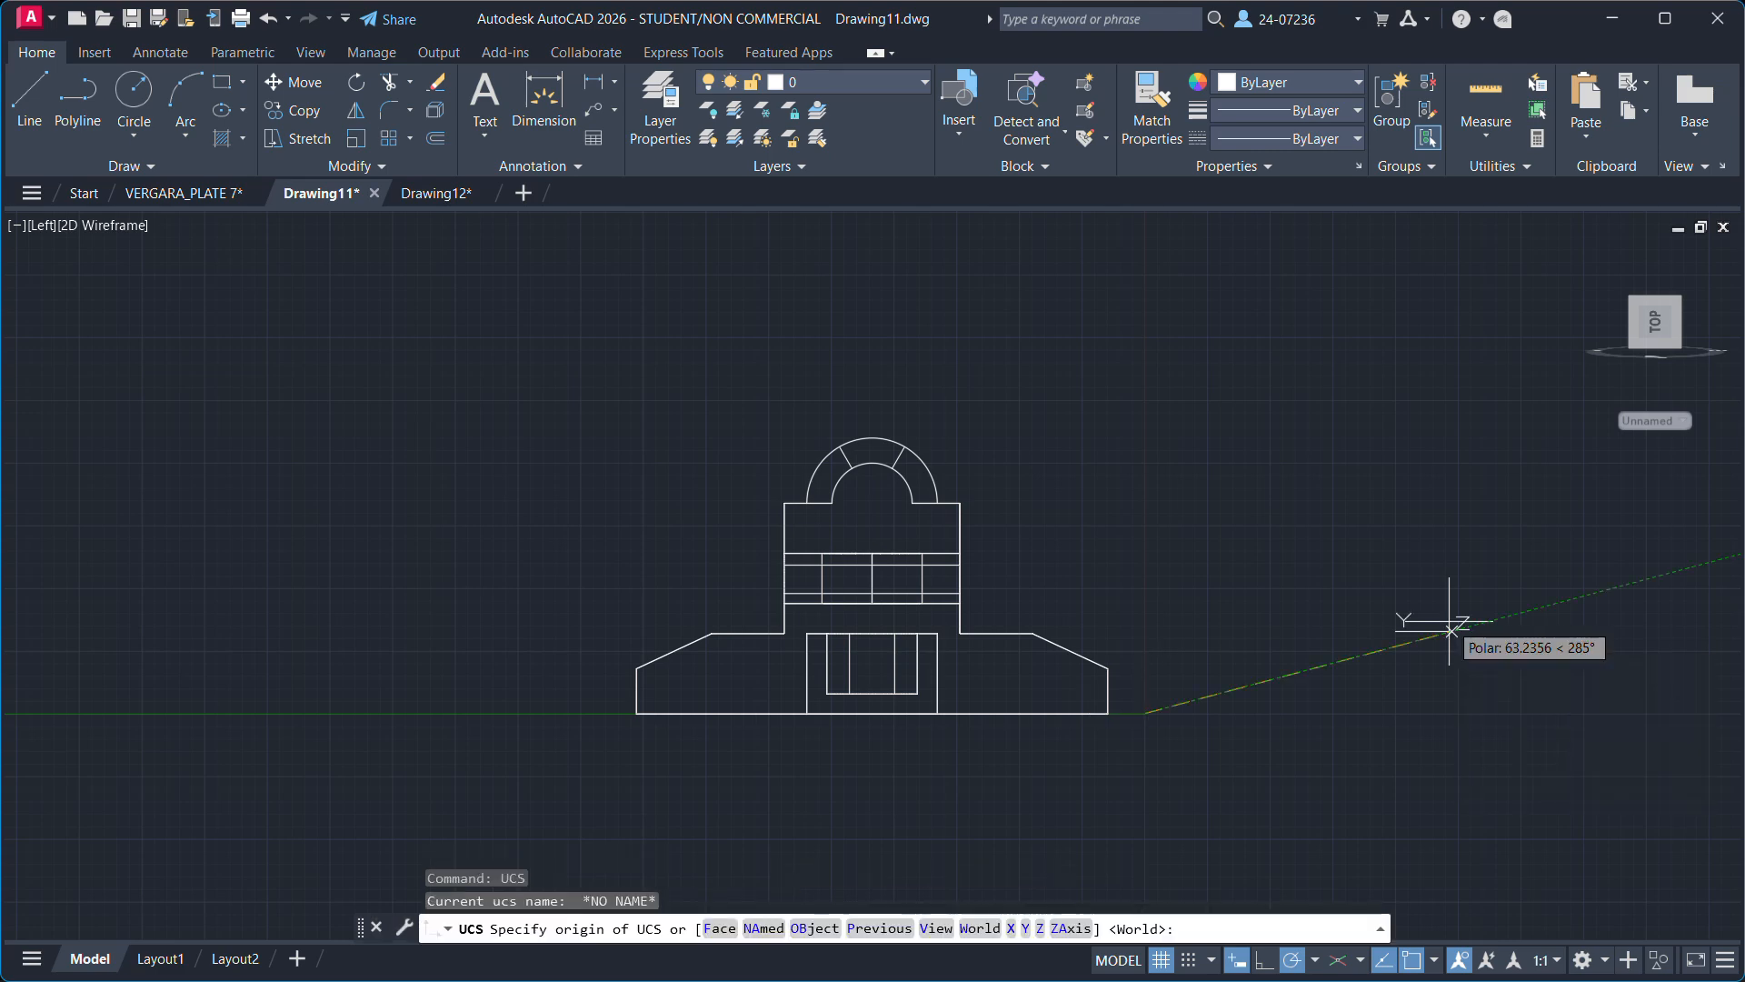
pyautogui.write('z')
pyautogui.press('Return')
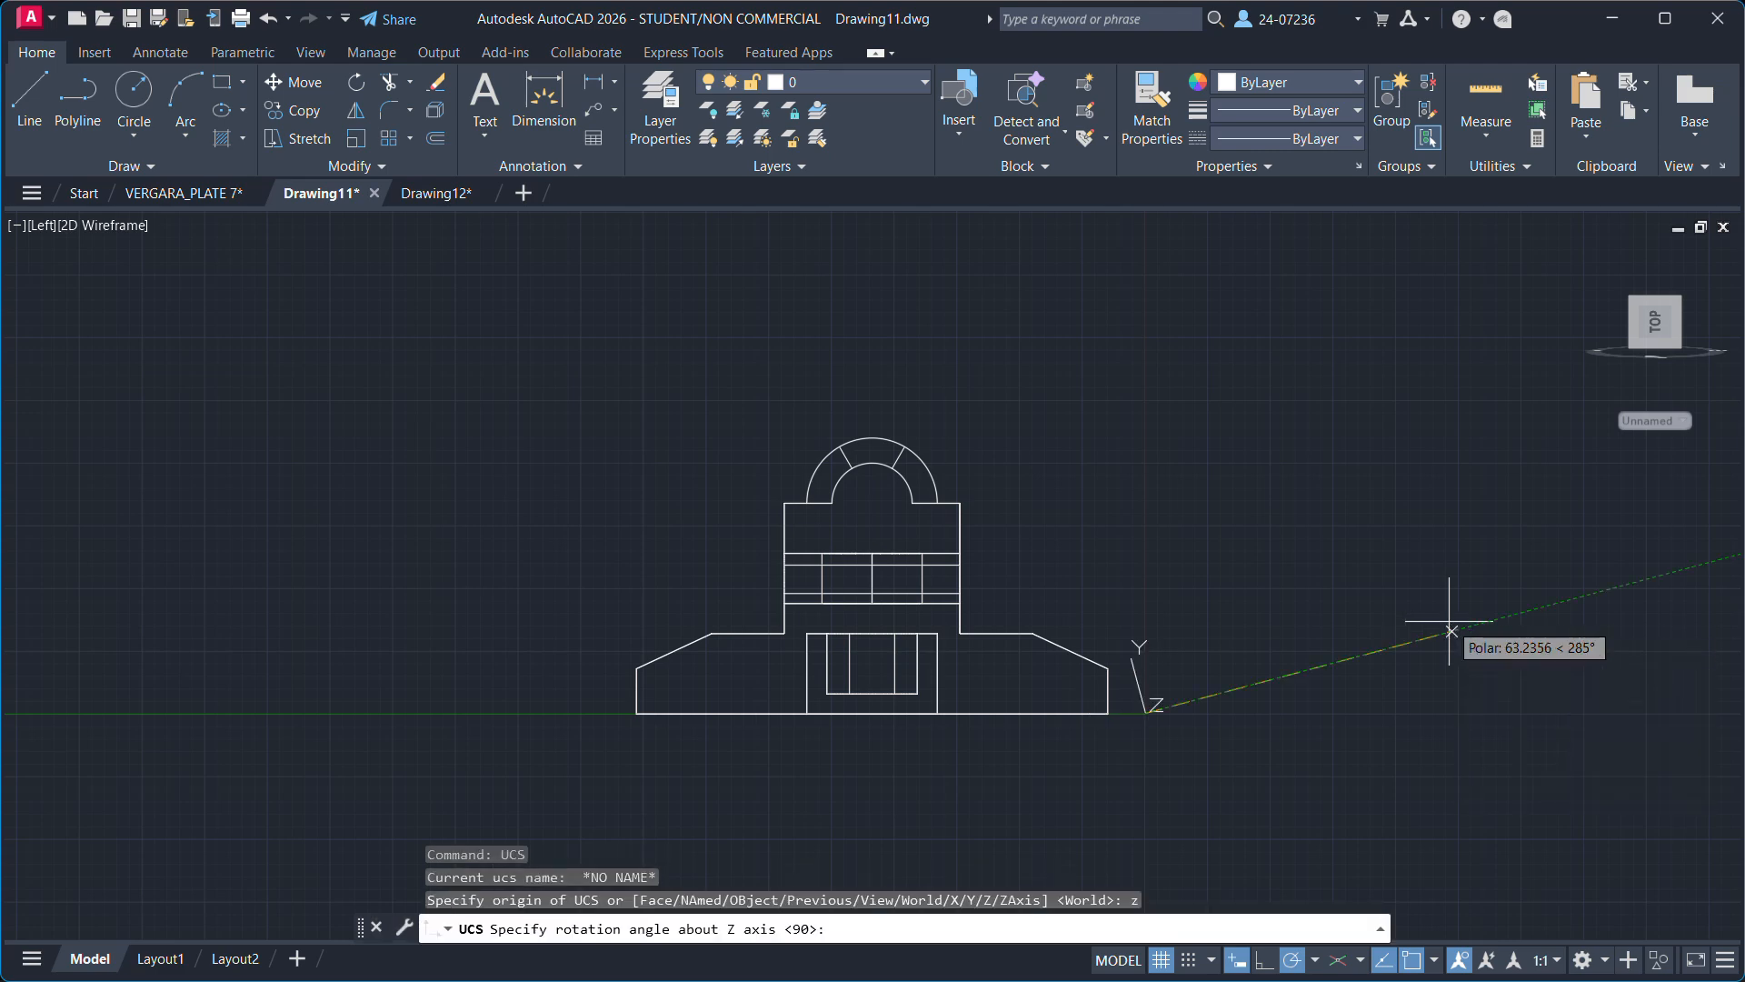
pyautogui.write('90')
pyautogui.press('Return')
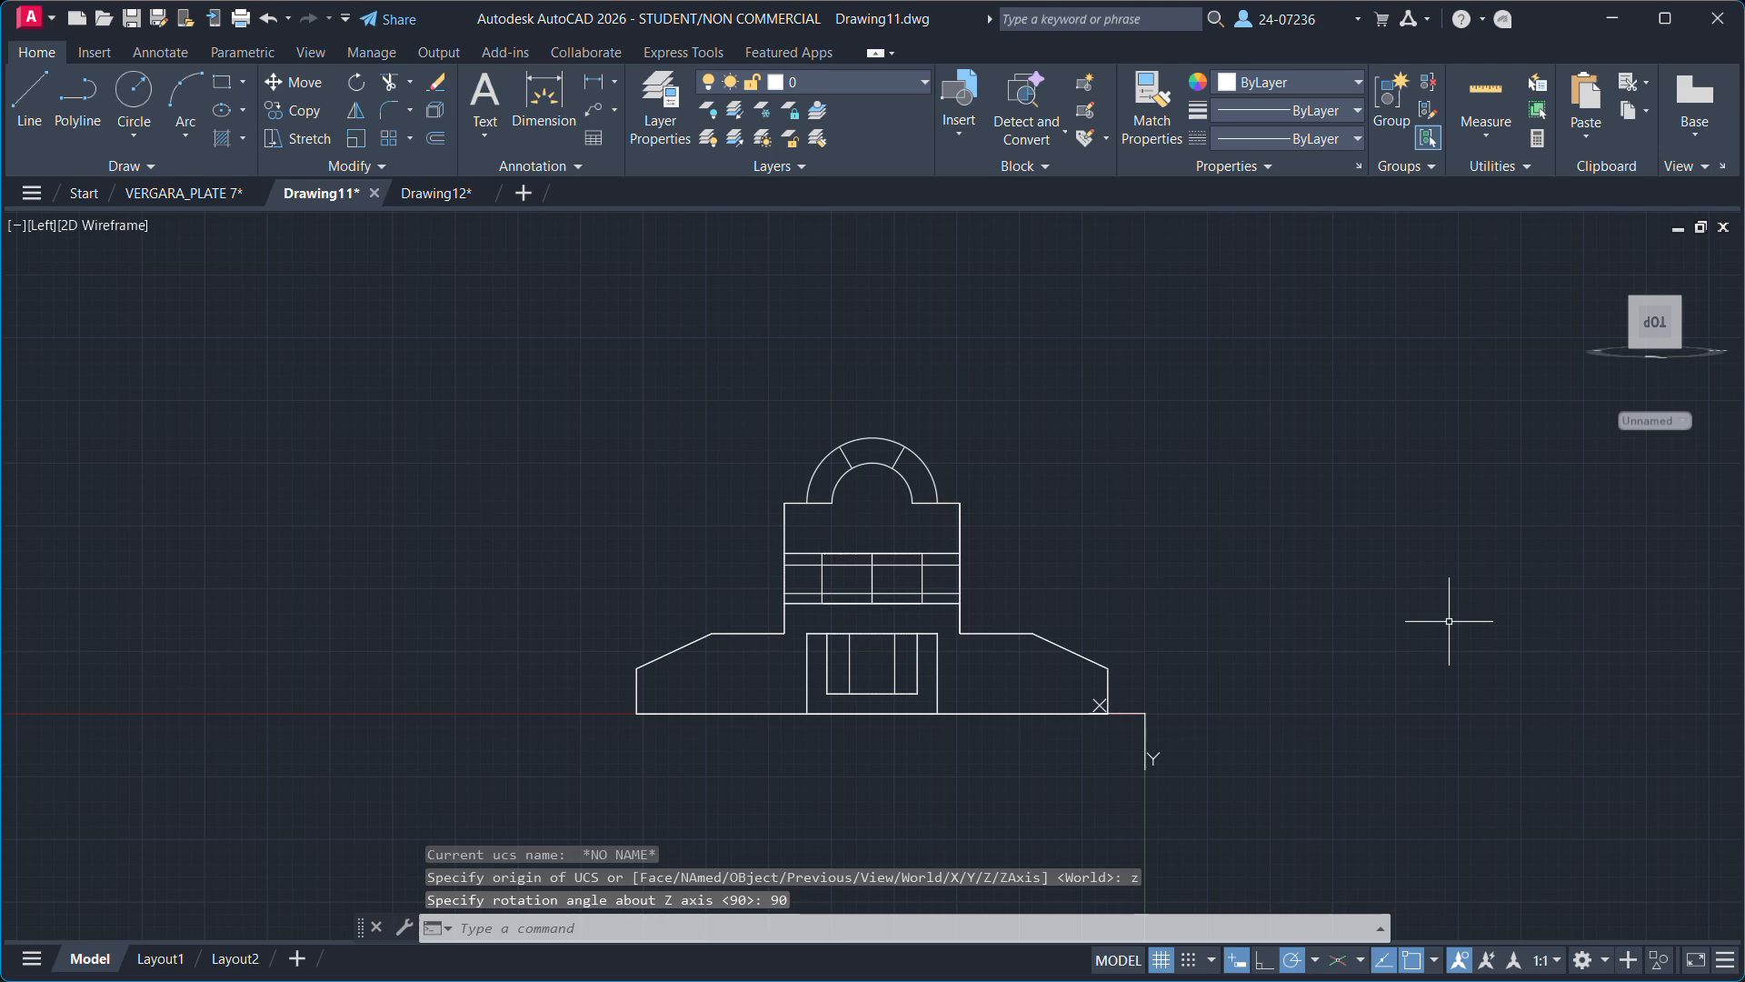
pyautogui.press('Return')
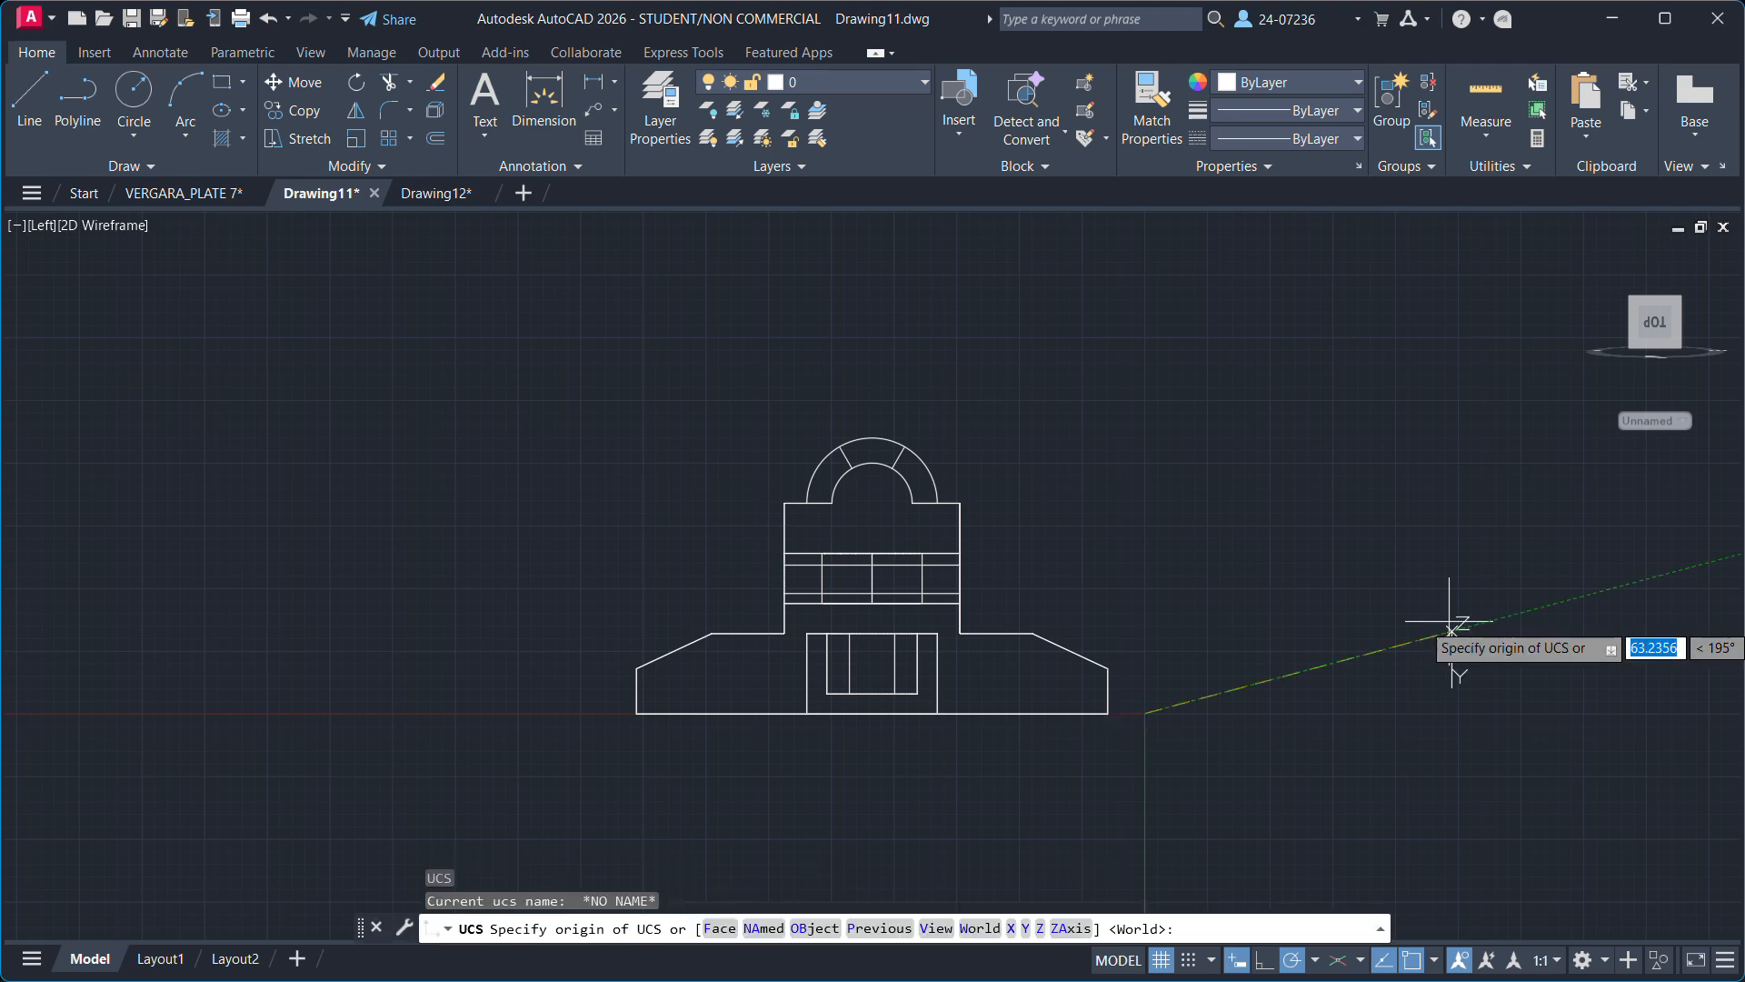
pyautogui.press('Escape')
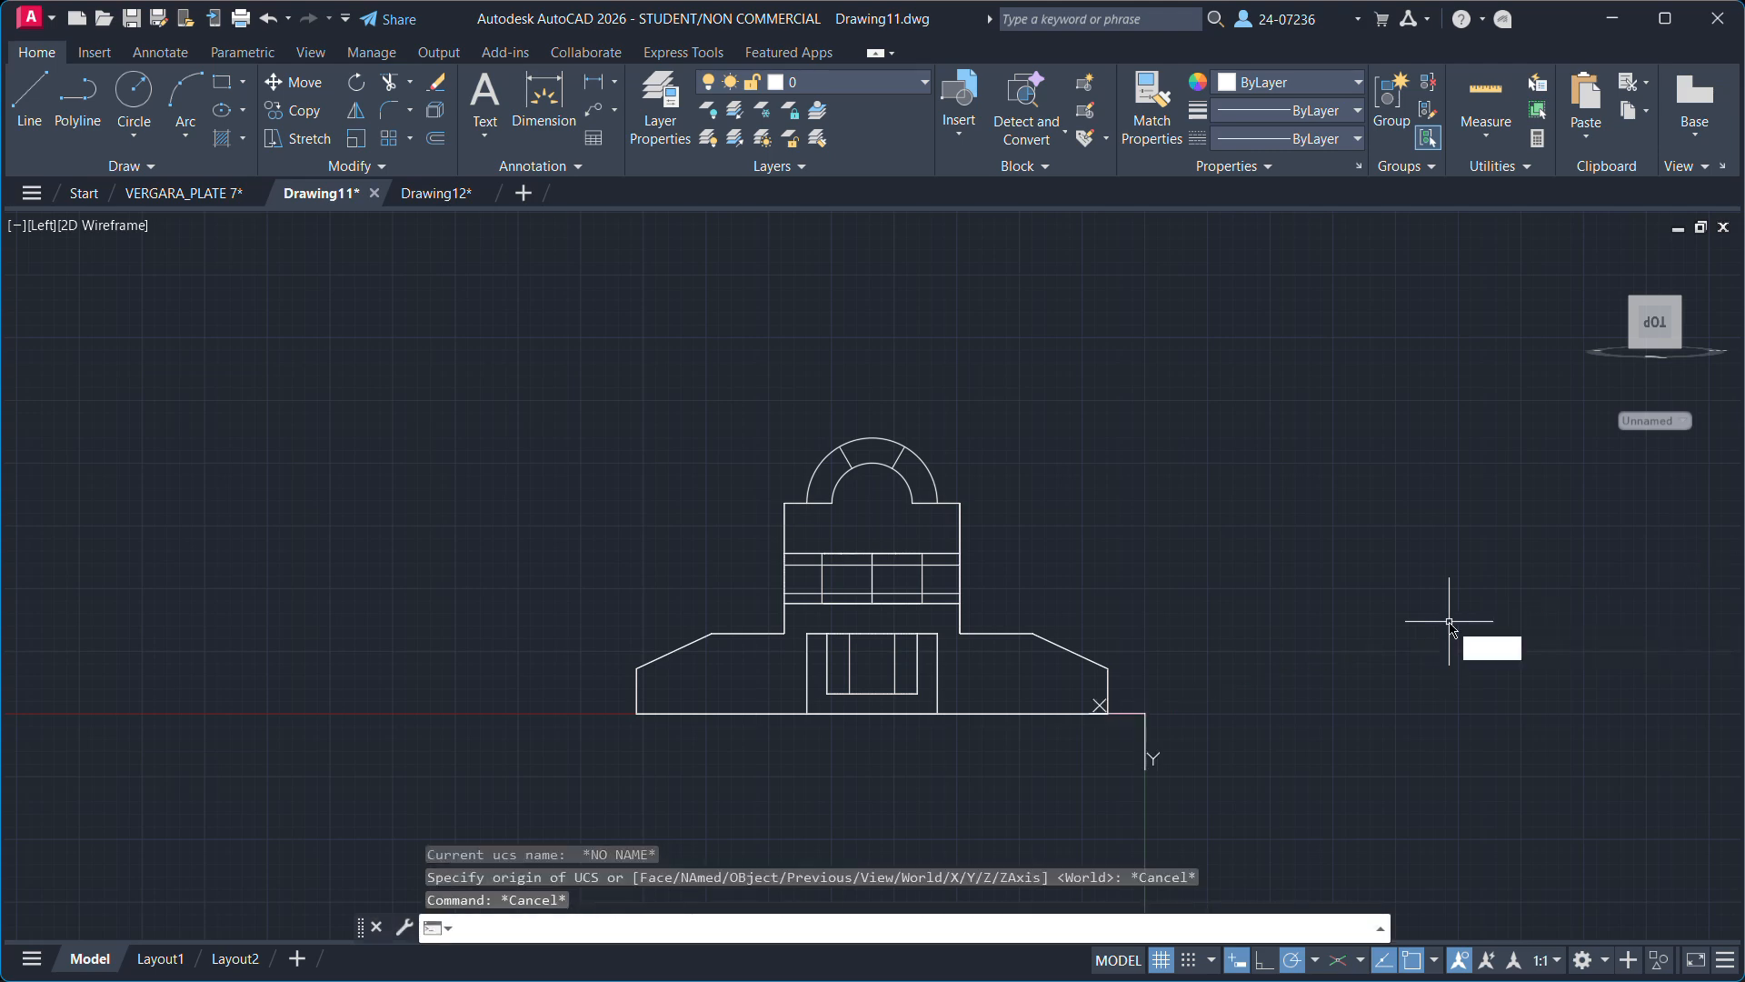
# Rotate the UCS by 180 degrees about the Z axis so X points right and Y points up in the left view.
pyautogui.write('ucs')
pyautogui.press('Return')
pyautogui.write('z')
pyautogui.press('Return')
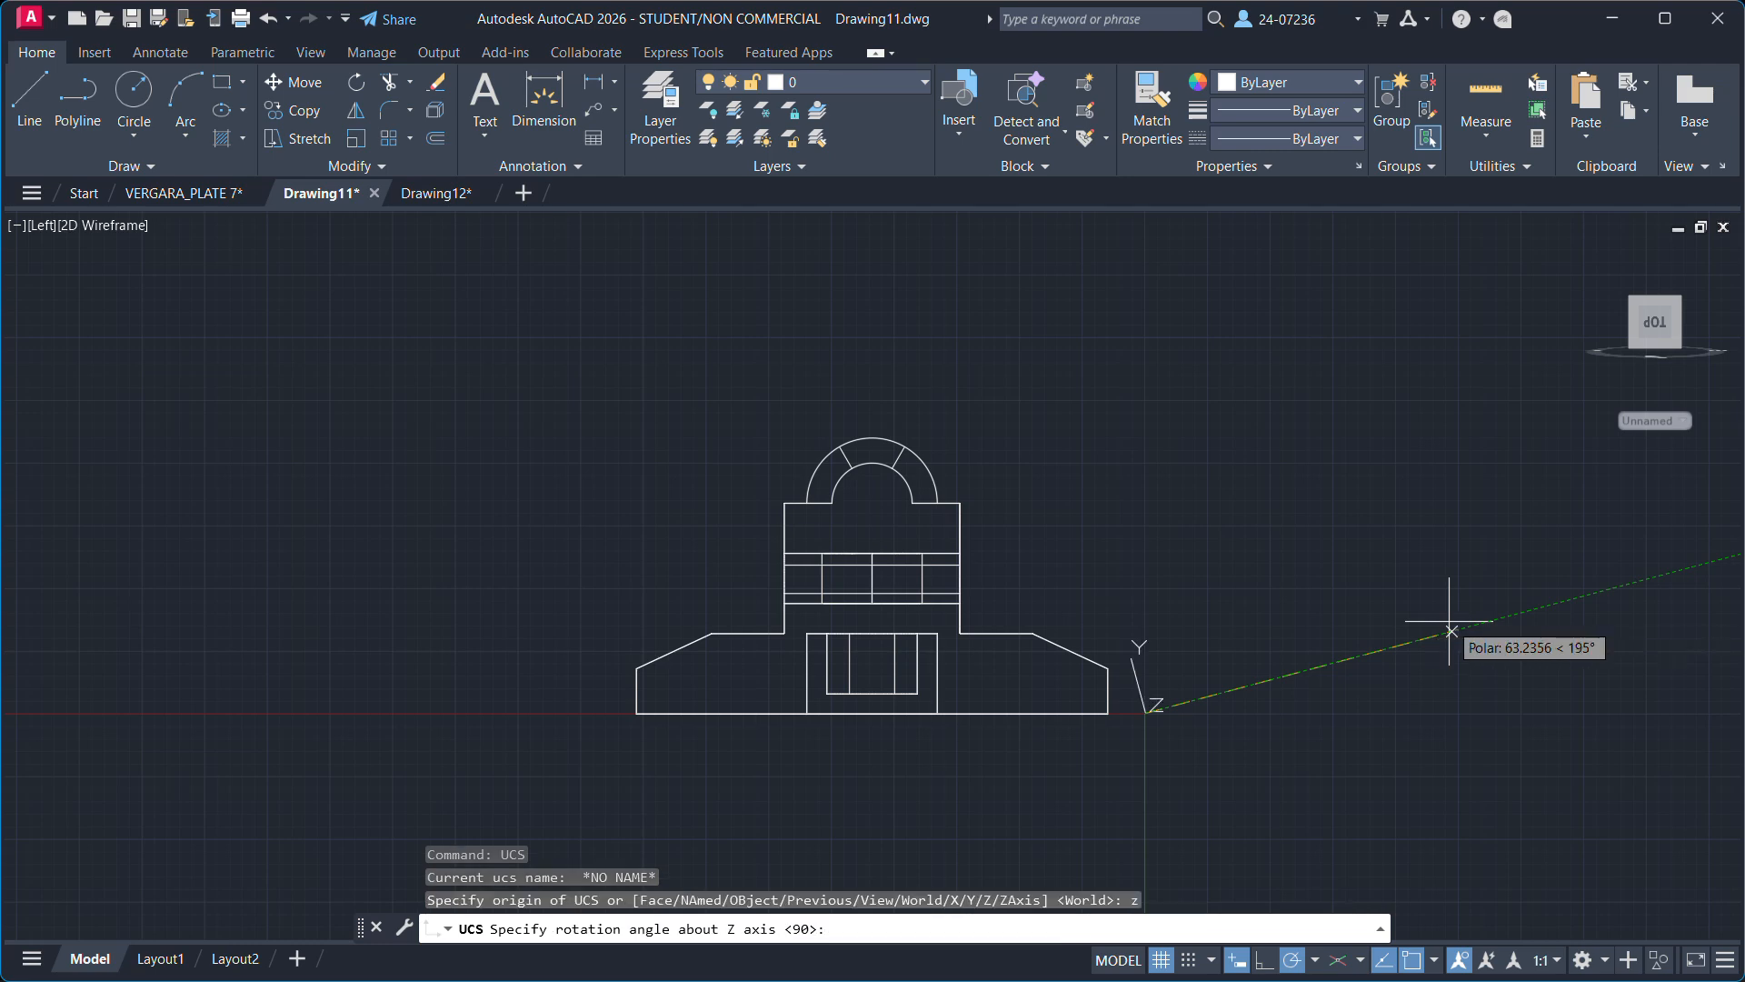
pyautogui.write('180')
pyautogui.press('Return')
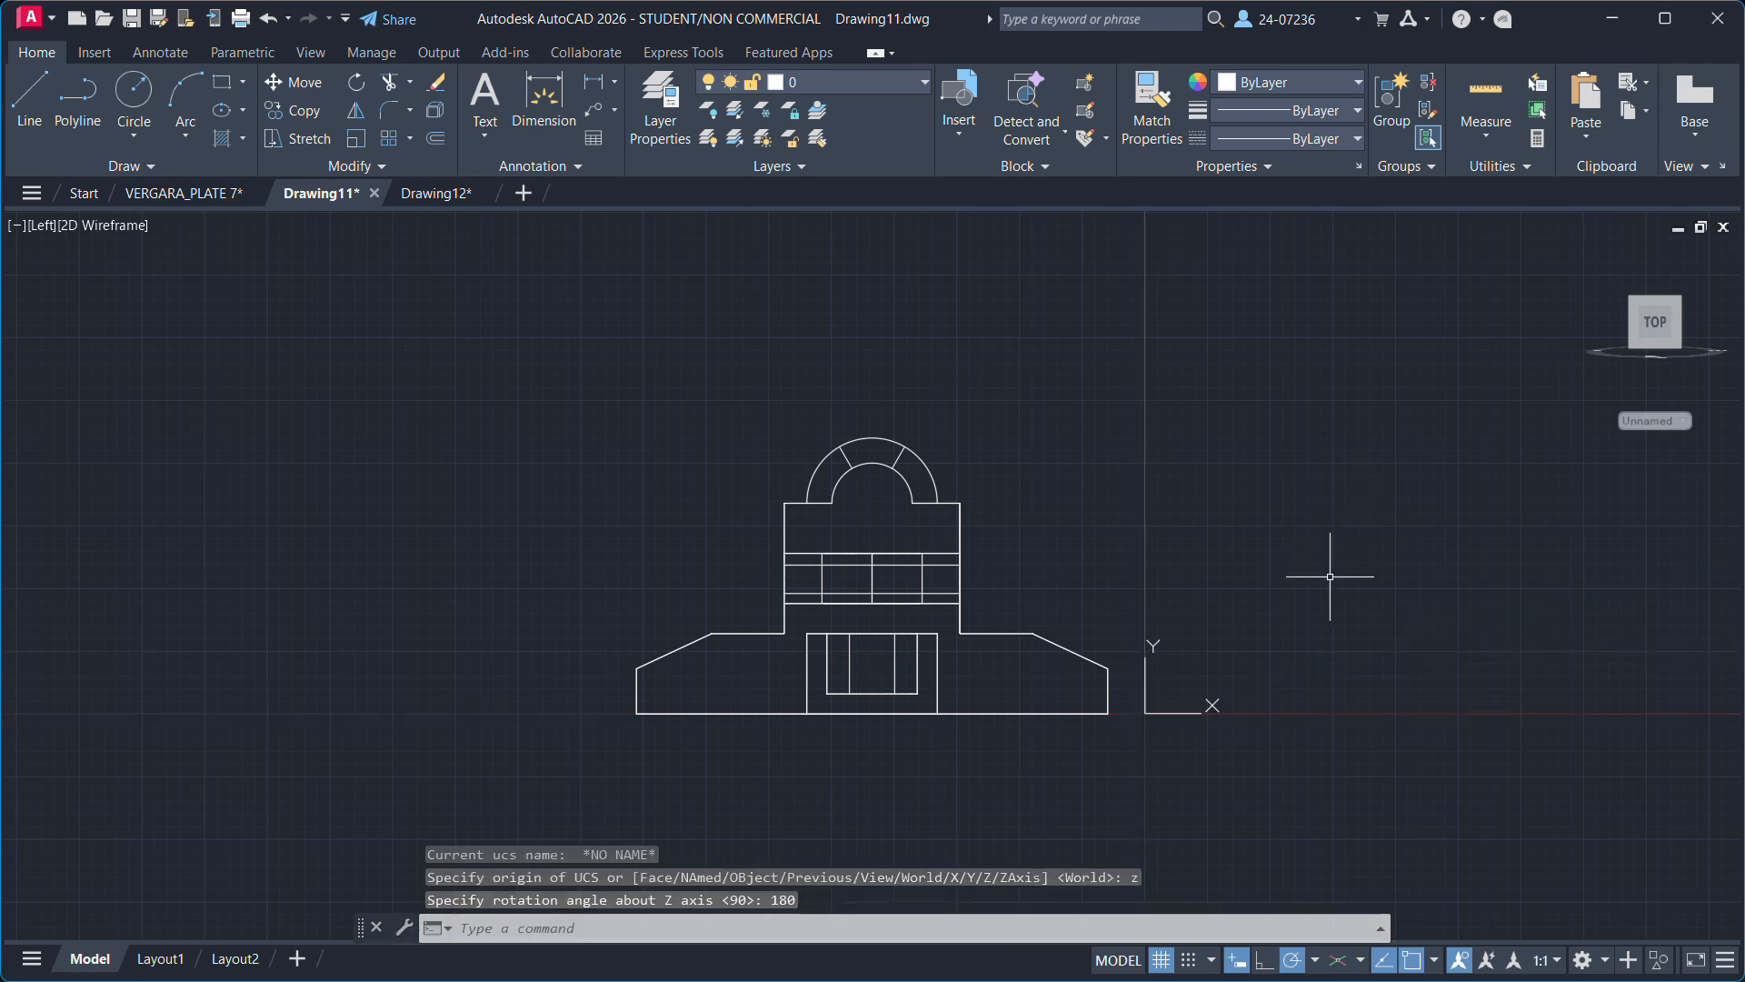
# Copy the whole bracket from the left view and paste it into Drawing12 below the gap between the top and front views.
pyautogui.click(549, 358)
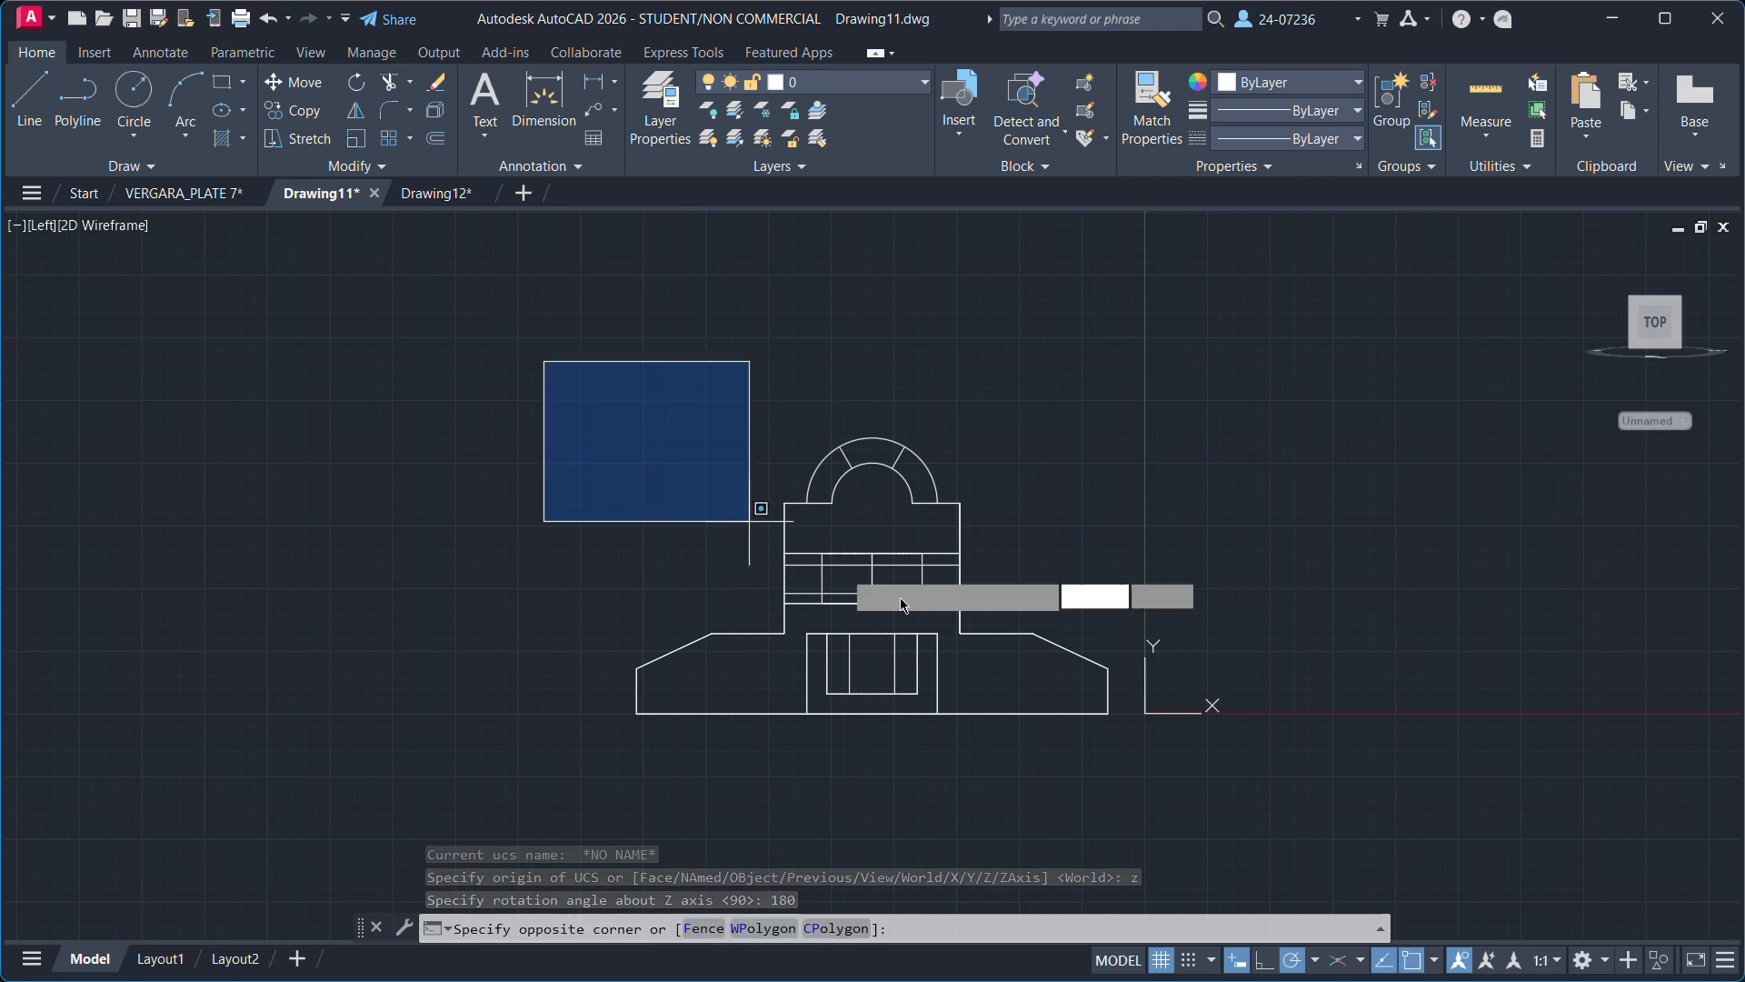
pyautogui.click(1218, 779)
pyautogui.hotkey('ctrl', 'c')
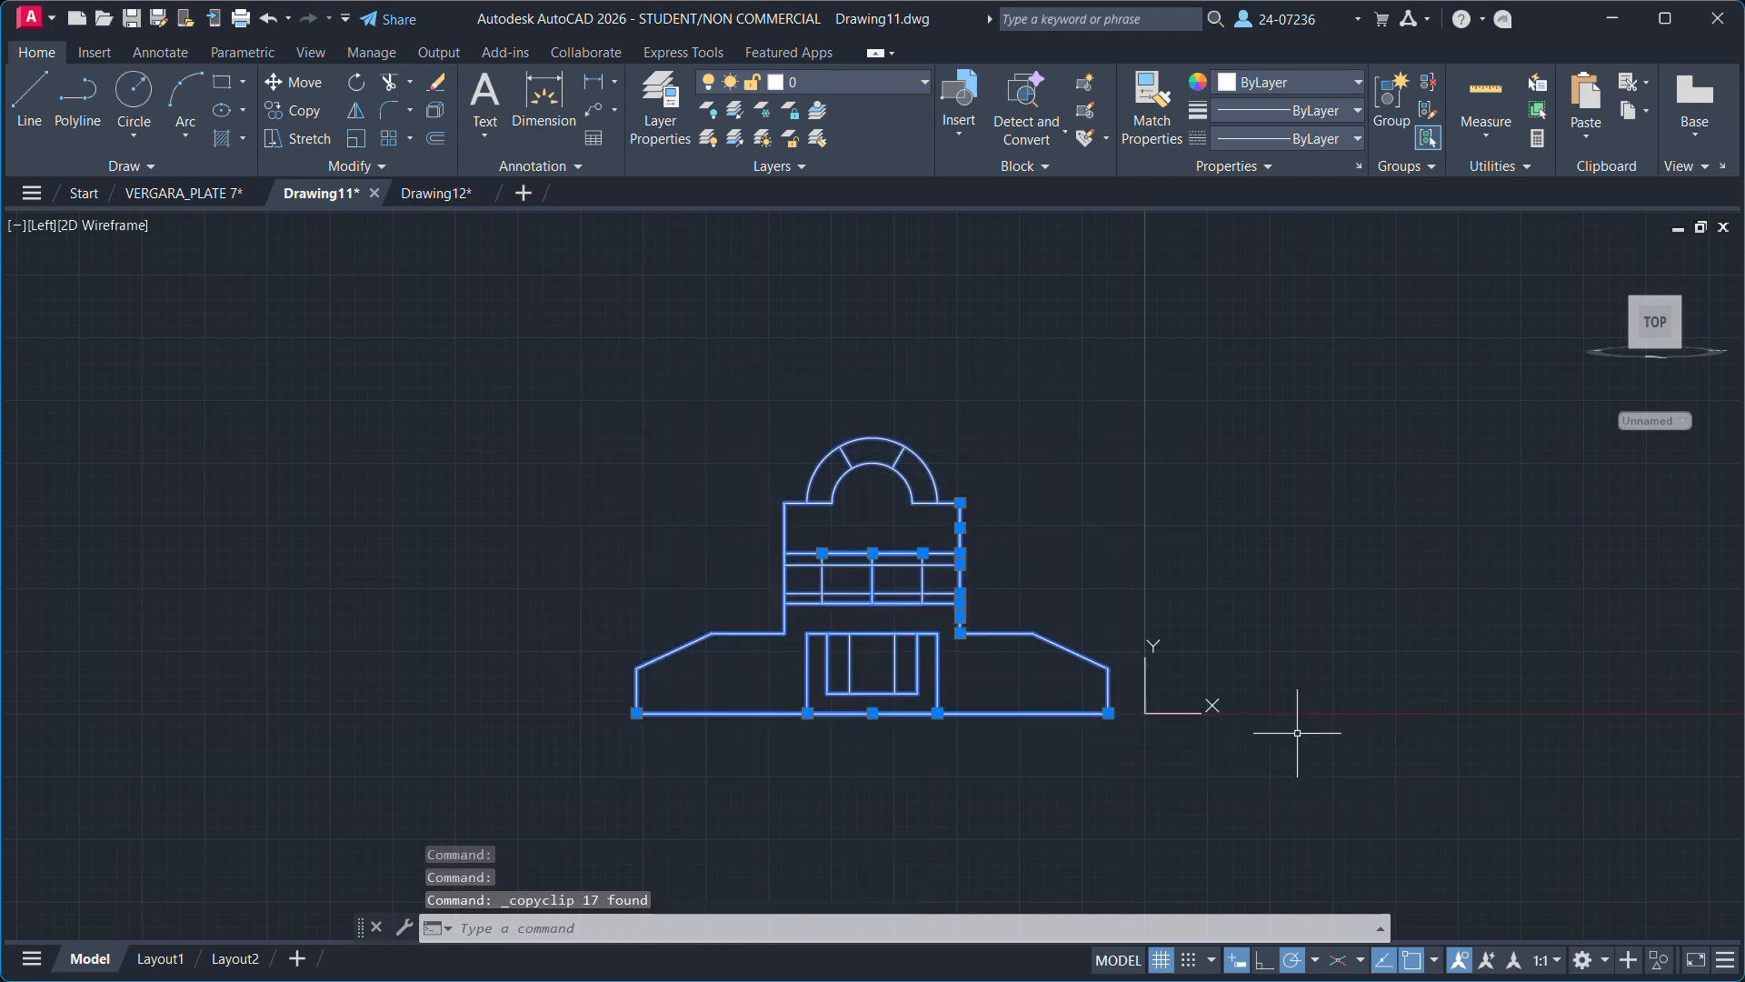
pyautogui.click(437, 193)
pyautogui.hotkey('ctrl', 'v')
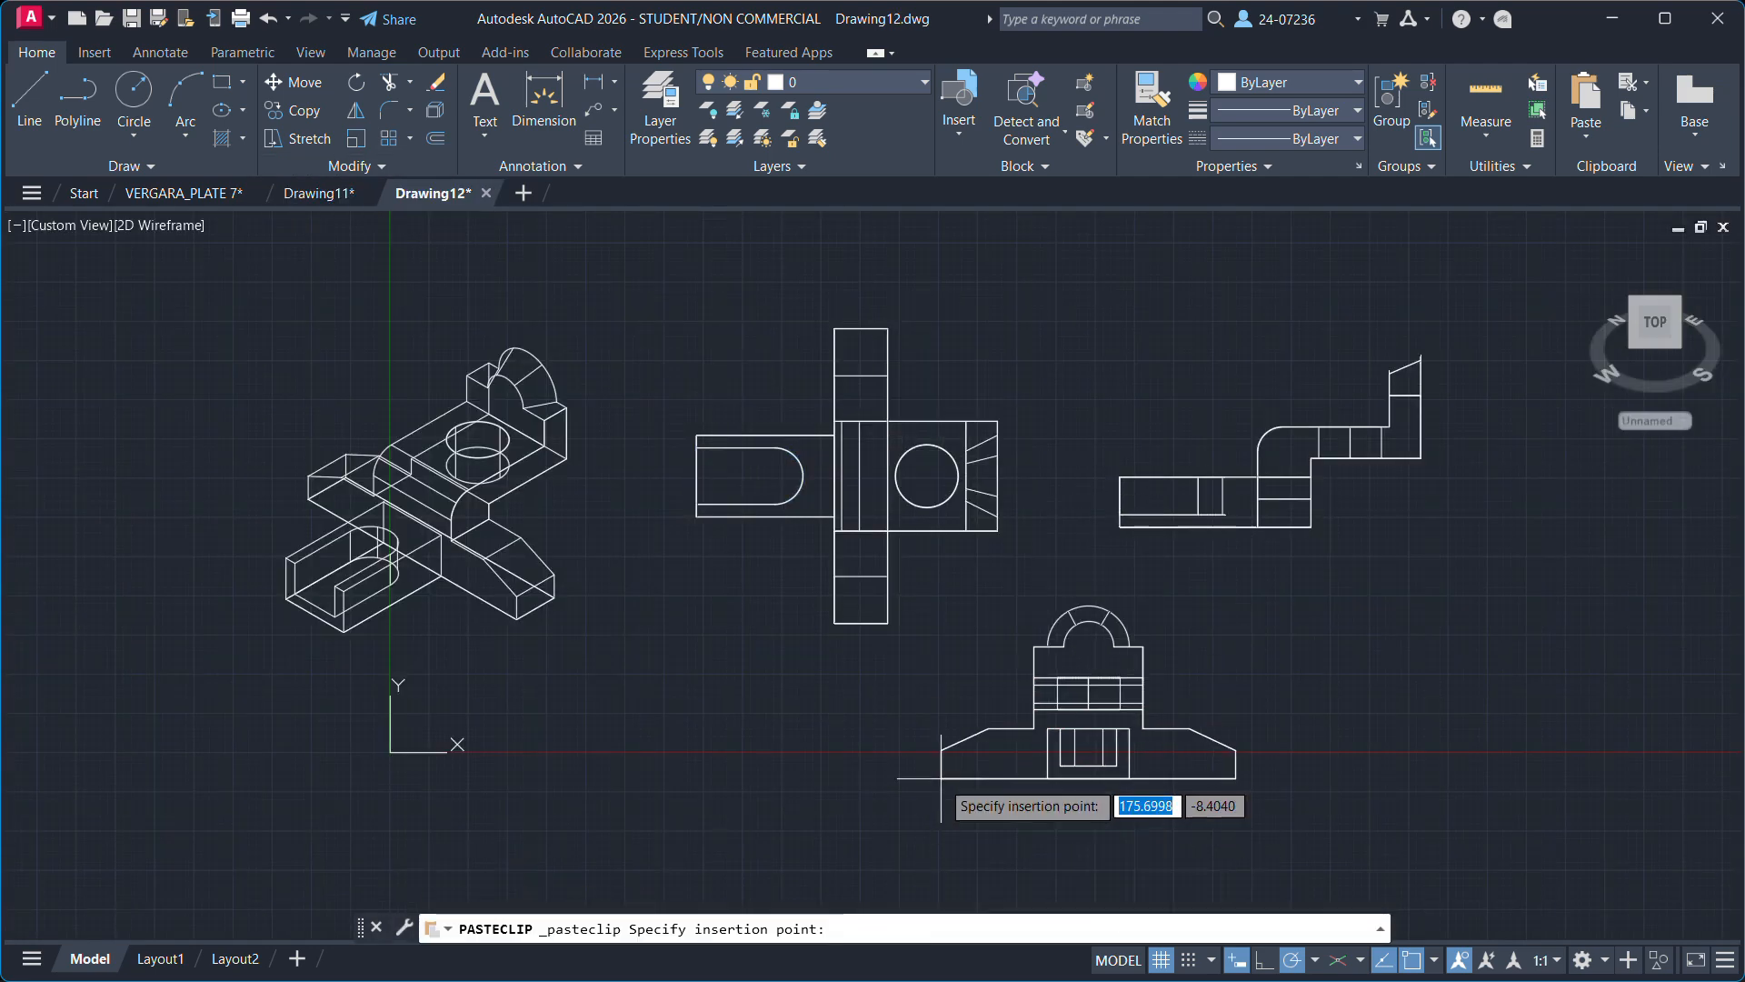
pyautogui.moveTo(1295, 717)
pyautogui.mouseDown(button='middle')
pyautogui.moveTo(1348, 693)
pyautogui.moveTo(1435, 698)
pyautogui.mouseUp(button='middle')
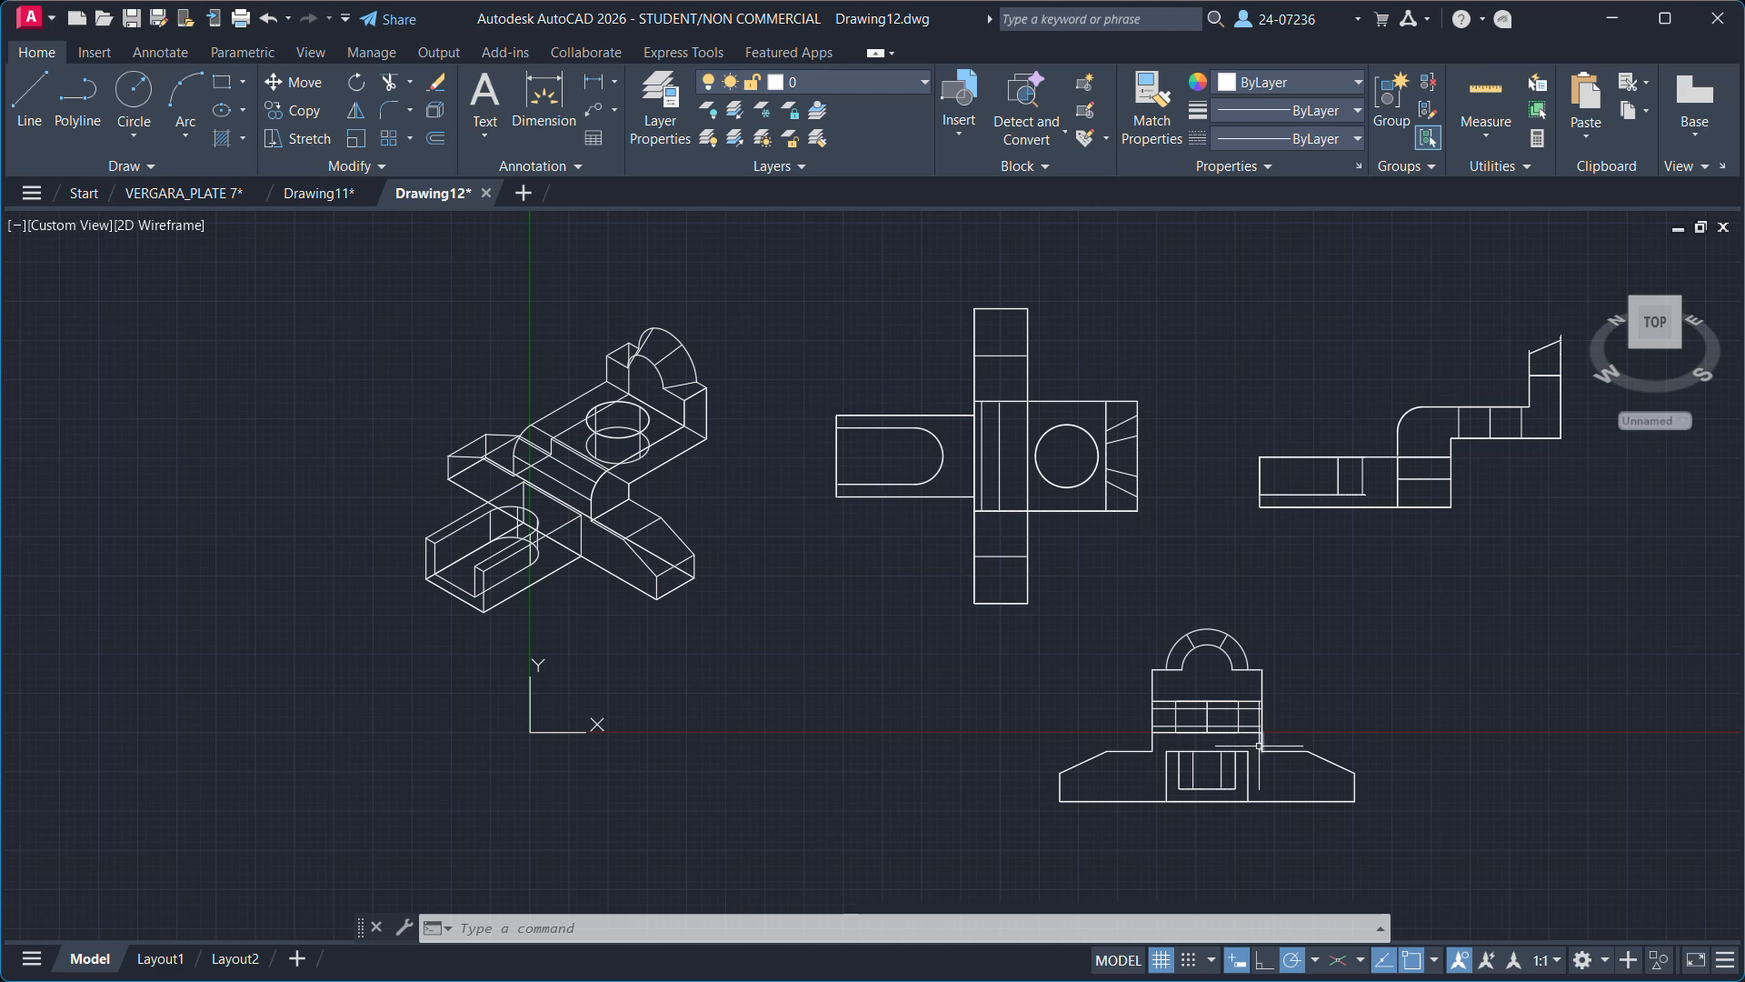
# Move the pasted left view of the bracket straight down, farther away from the top and front views.
pyautogui.moveTo(959, 713); pyautogui.dragTo(969, 592, button='middle')
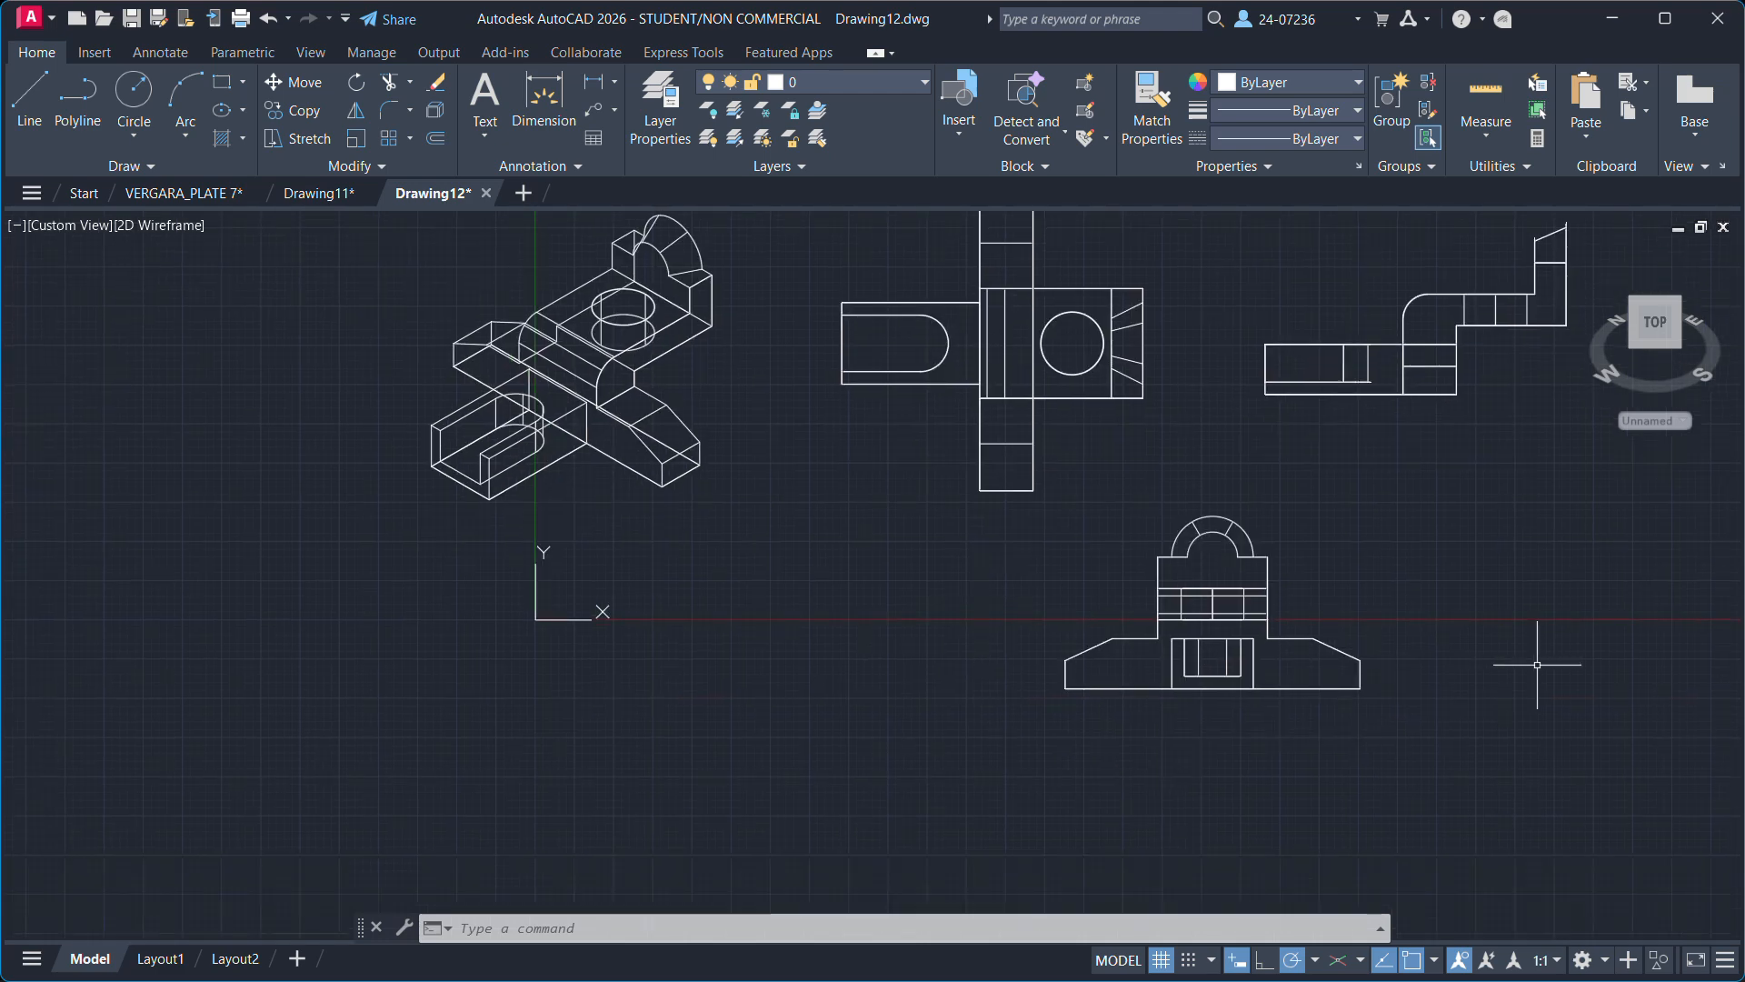
pyautogui.moveTo(1535, 667); pyautogui.dragTo(1434, 728, button='middle')
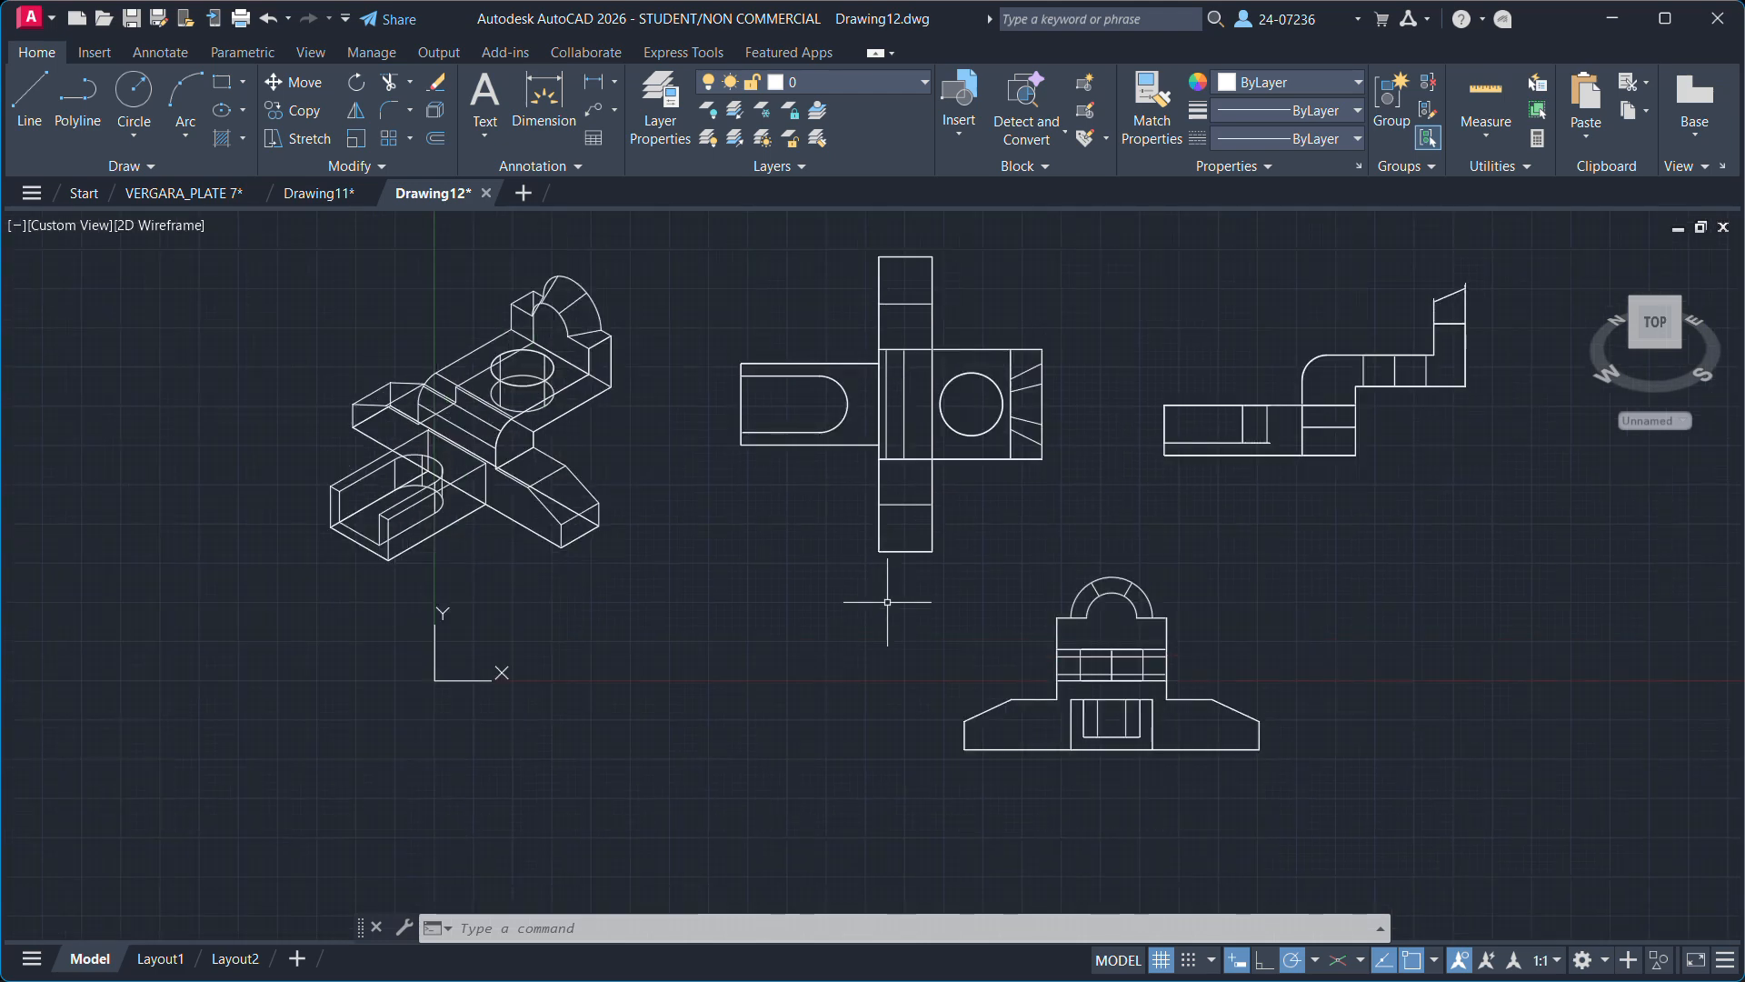
pyautogui.click(1285, 768)
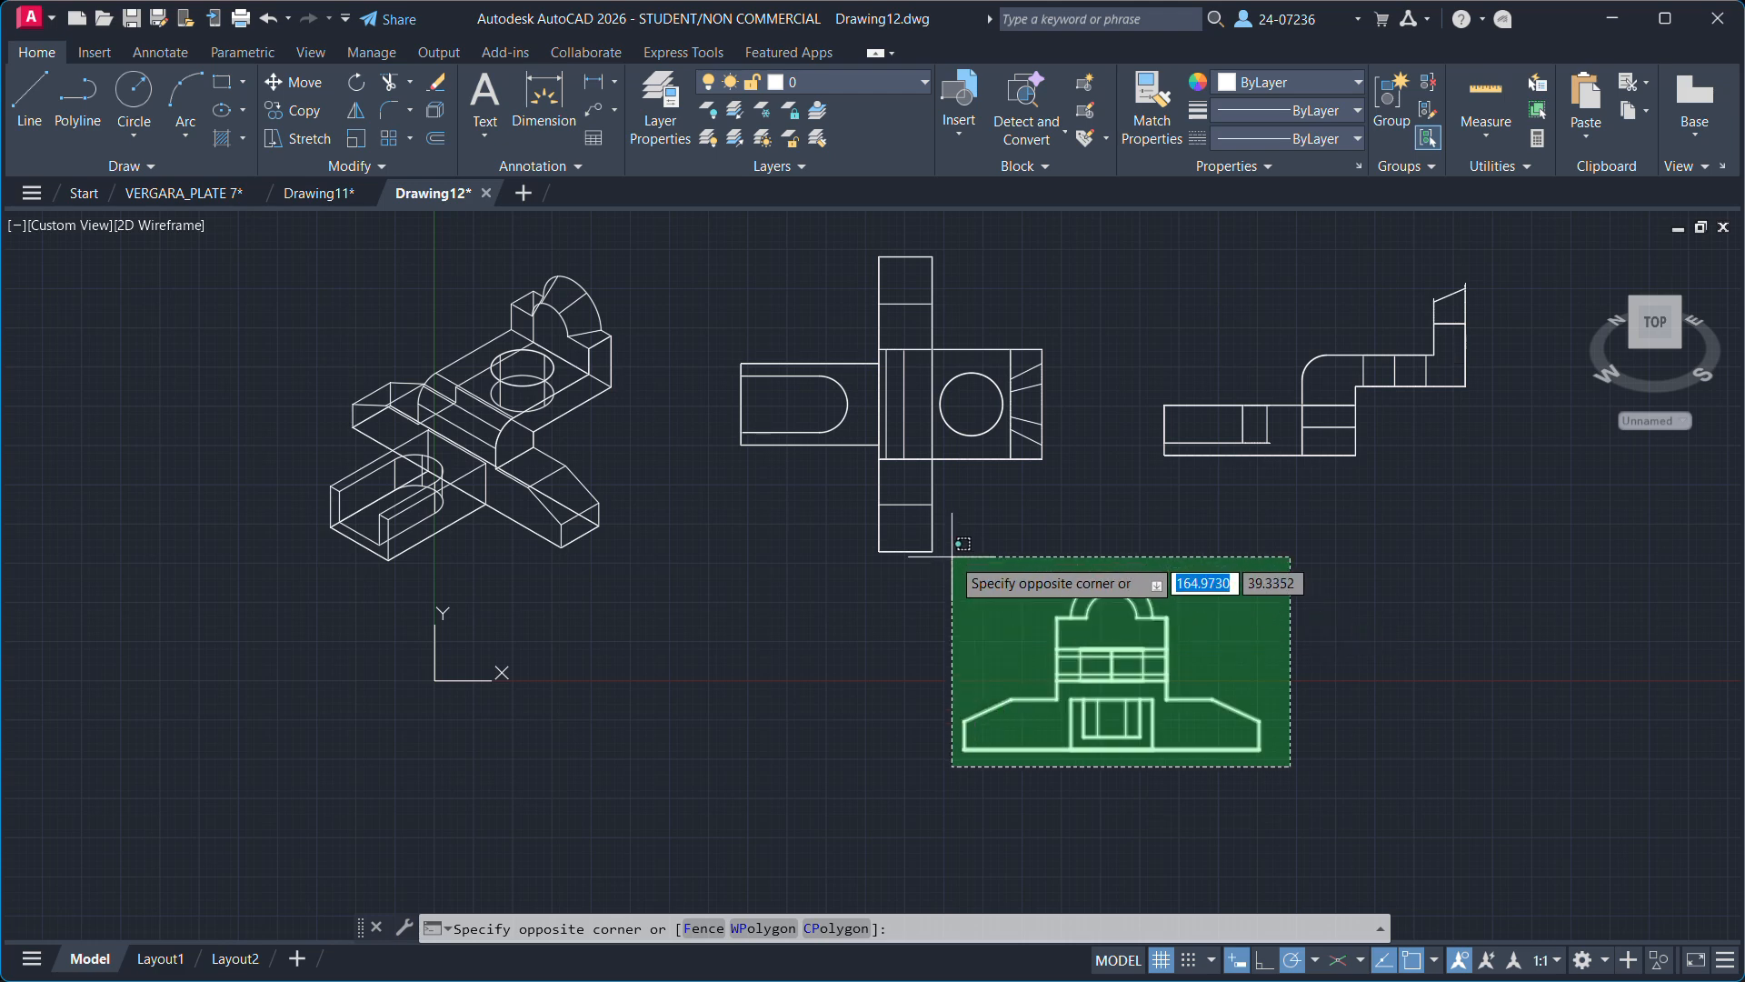
pyautogui.click(972, 563)
pyautogui.write('M')
pyautogui.press('Return')
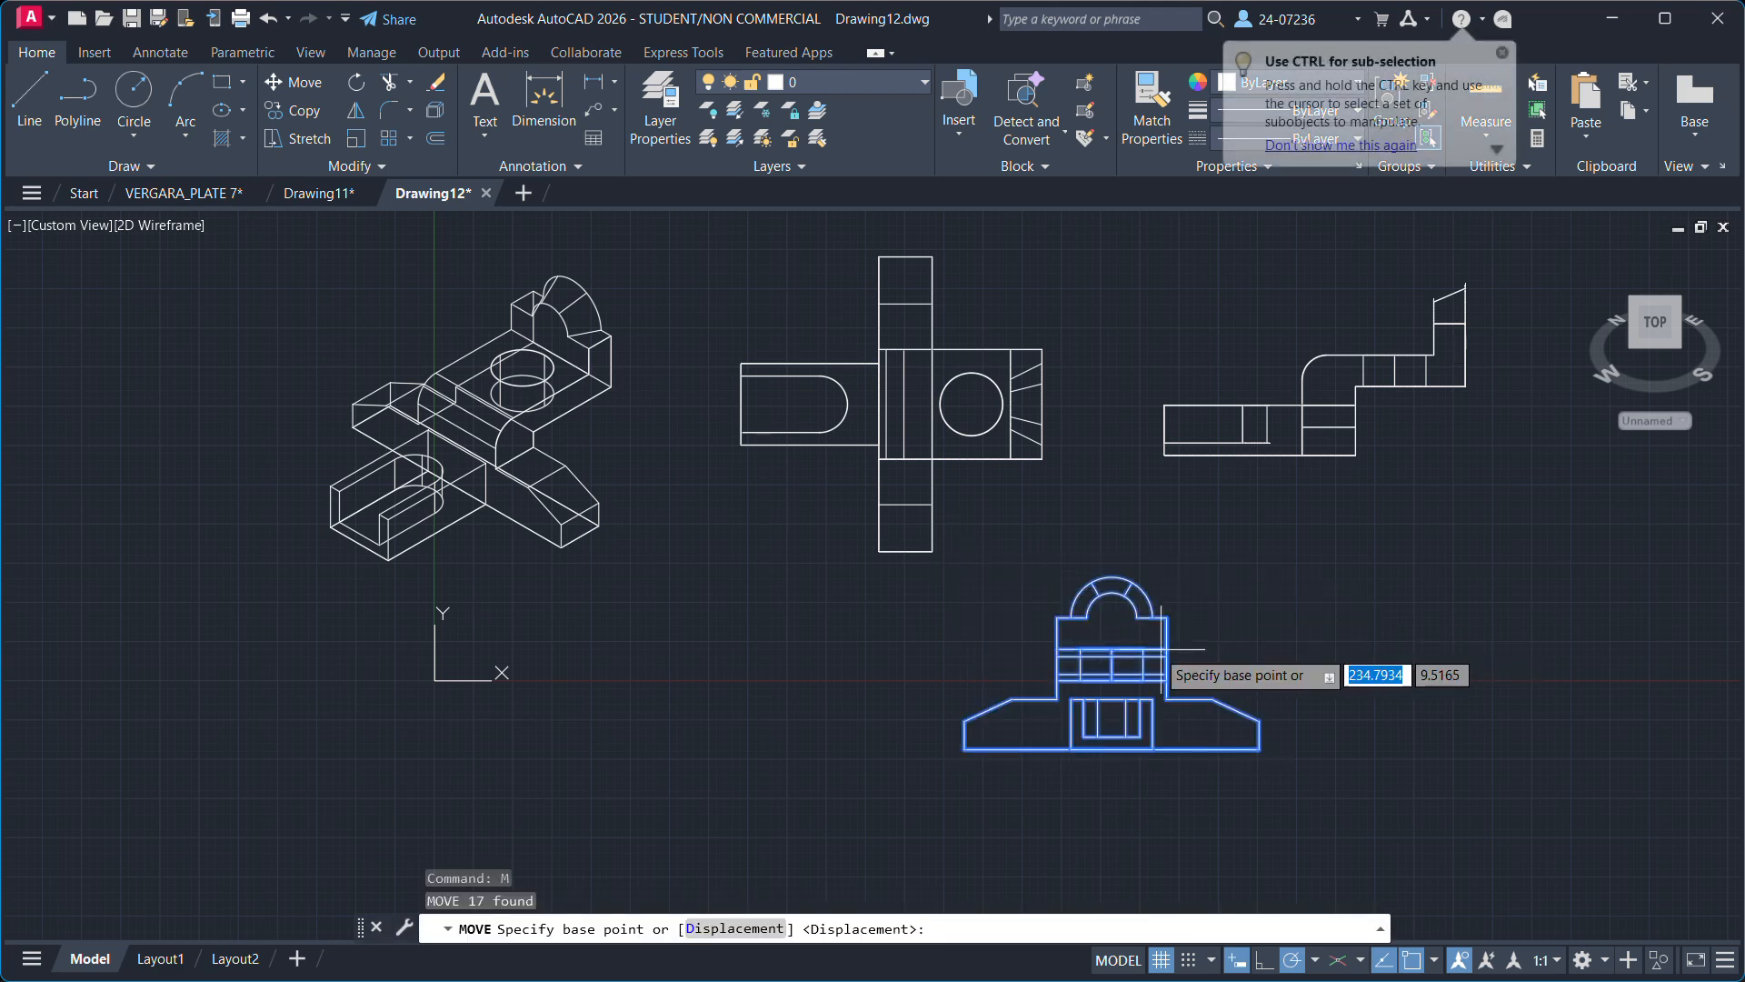
pyautogui.click(1111, 648)
pyautogui.click(1110, 812)
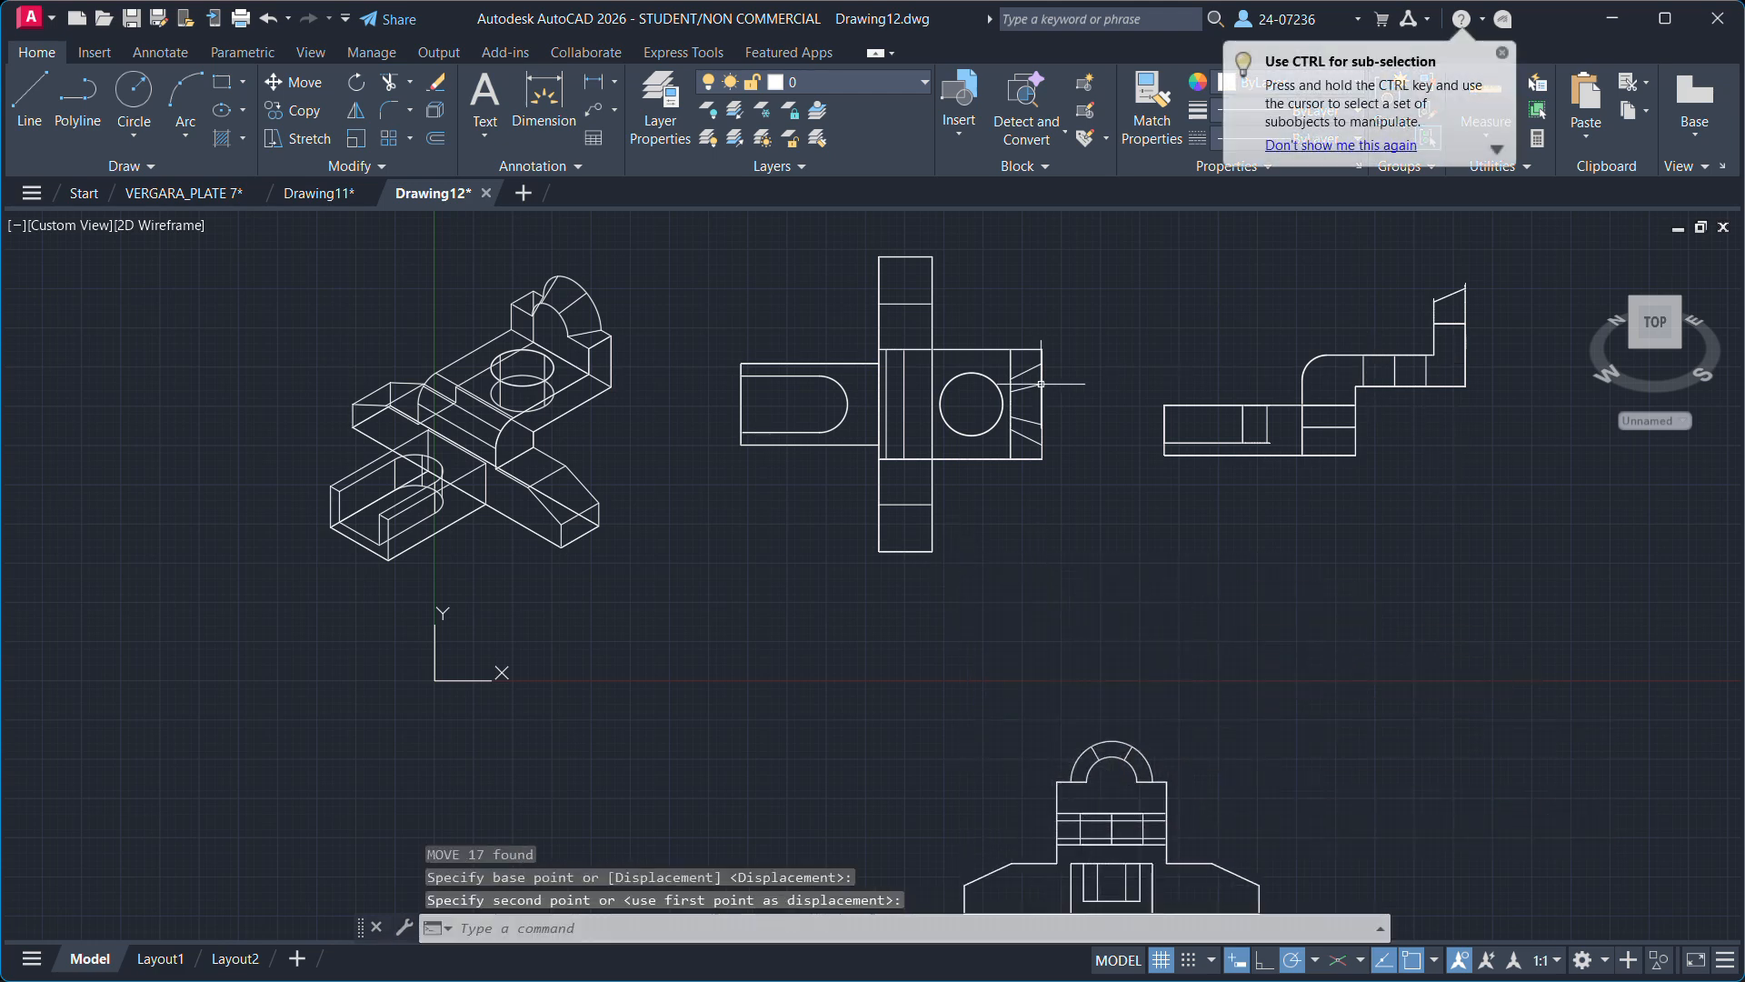
# Move the whole side-profile front view from beside the top view to the open area below the isometric view.
pyautogui.click(1181, 270)
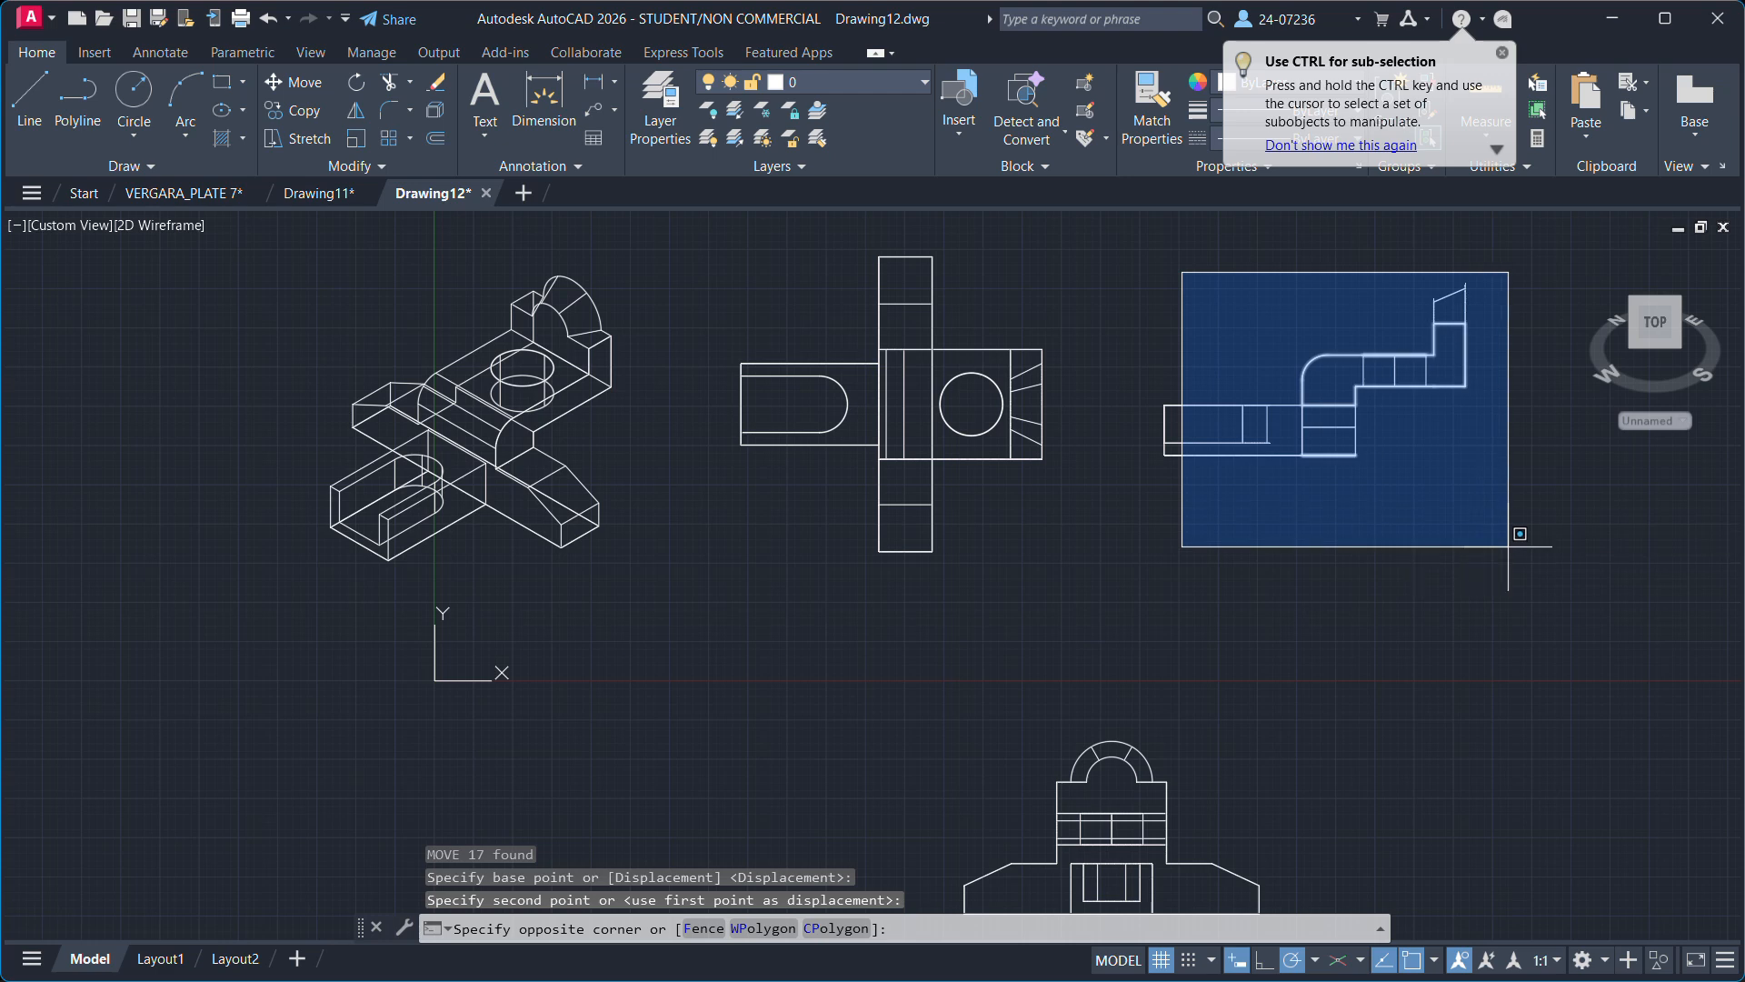
pyautogui.click(1565, 545)
pyautogui.click(1520, 510)
pyautogui.click(1158, 249)
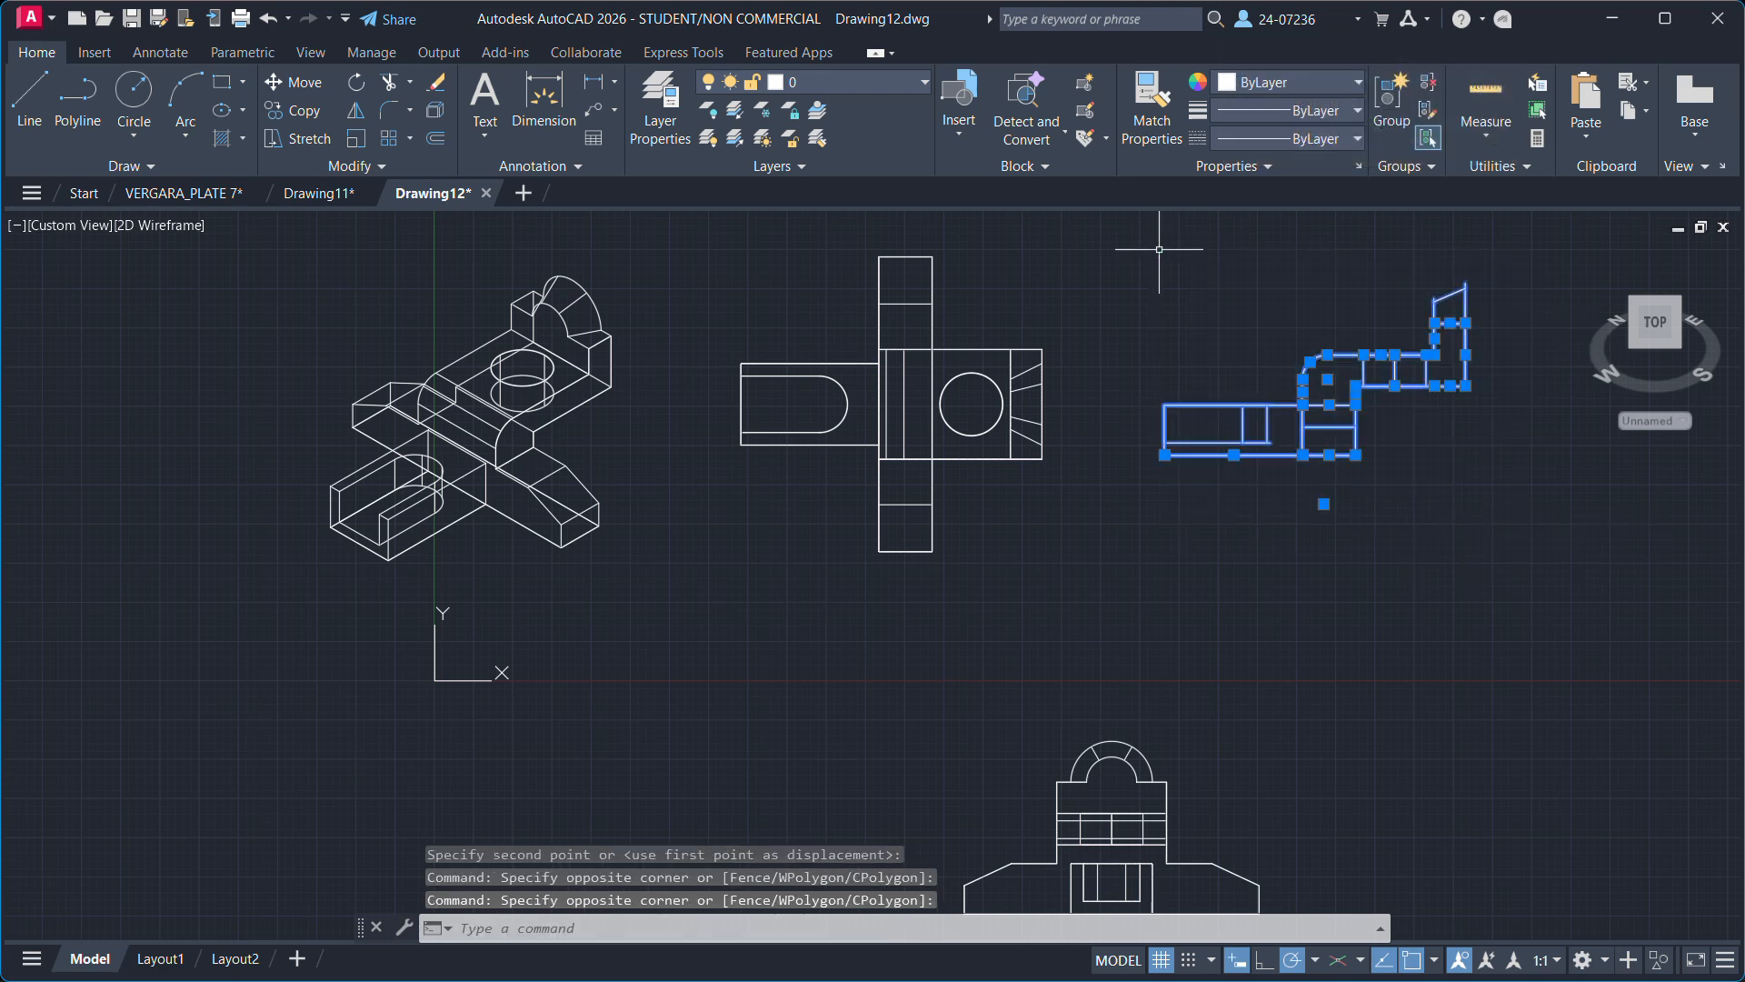
pyautogui.write('move')
pyautogui.press('Return')
pyautogui.click(1324, 380)
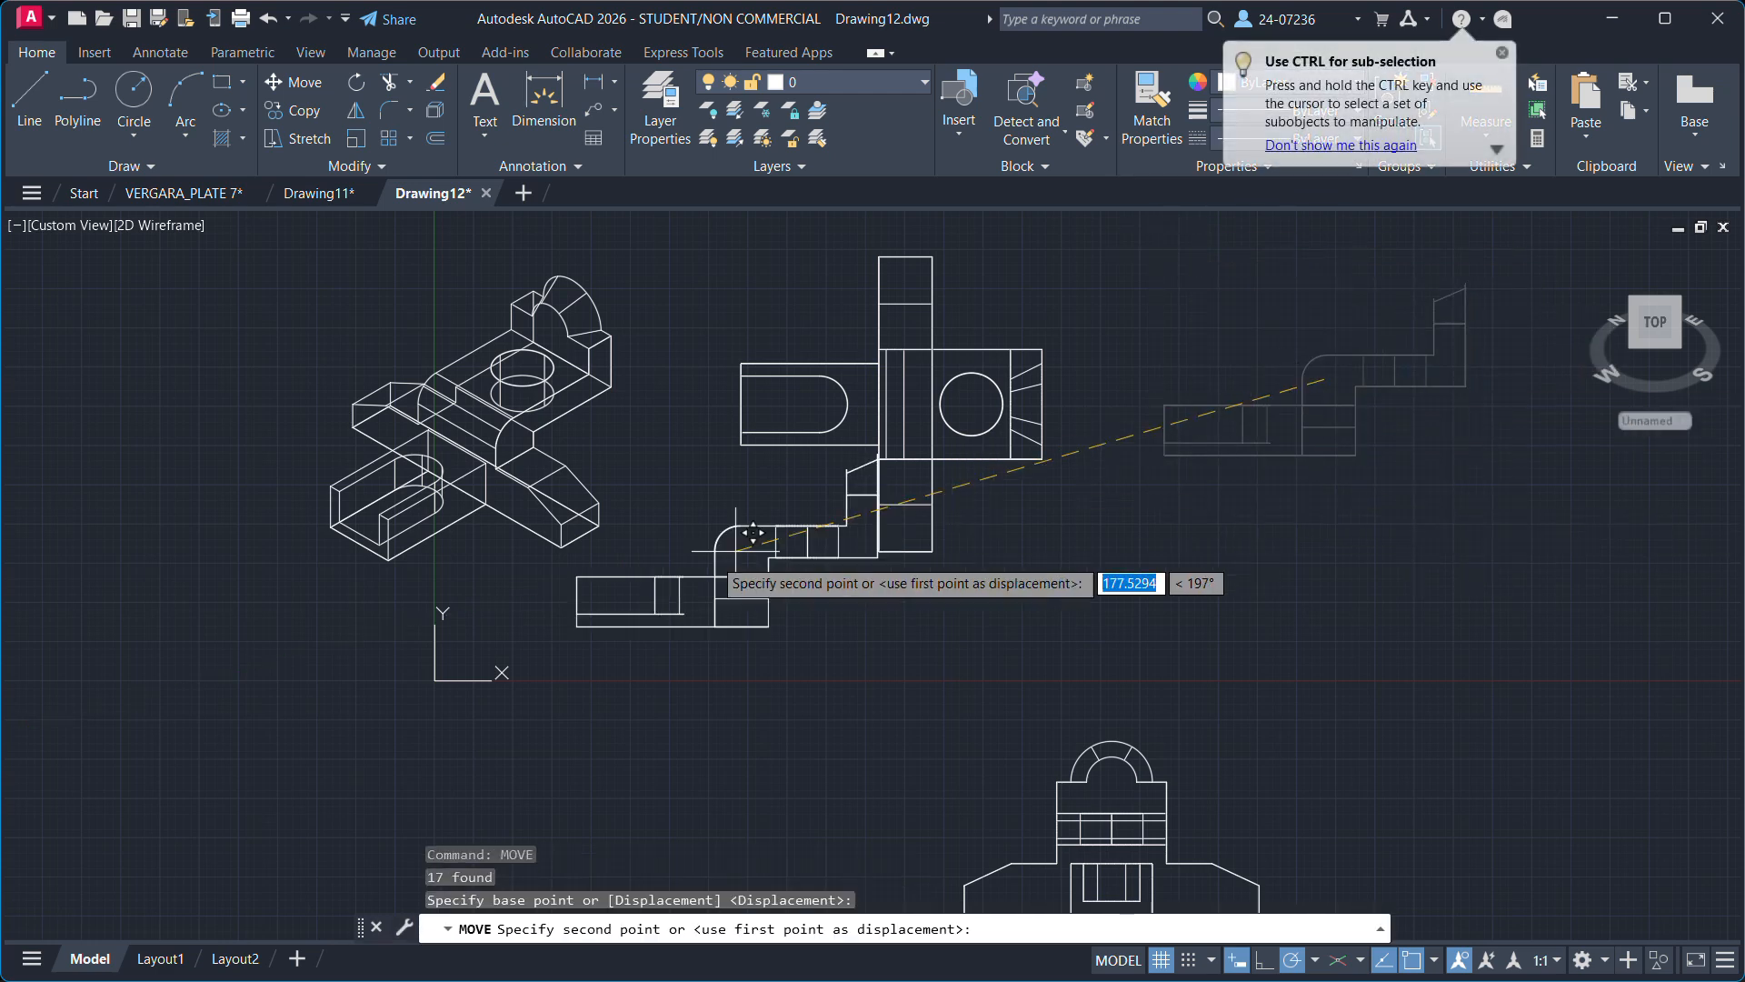
pyautogui.scroll(-2, 499, 798)
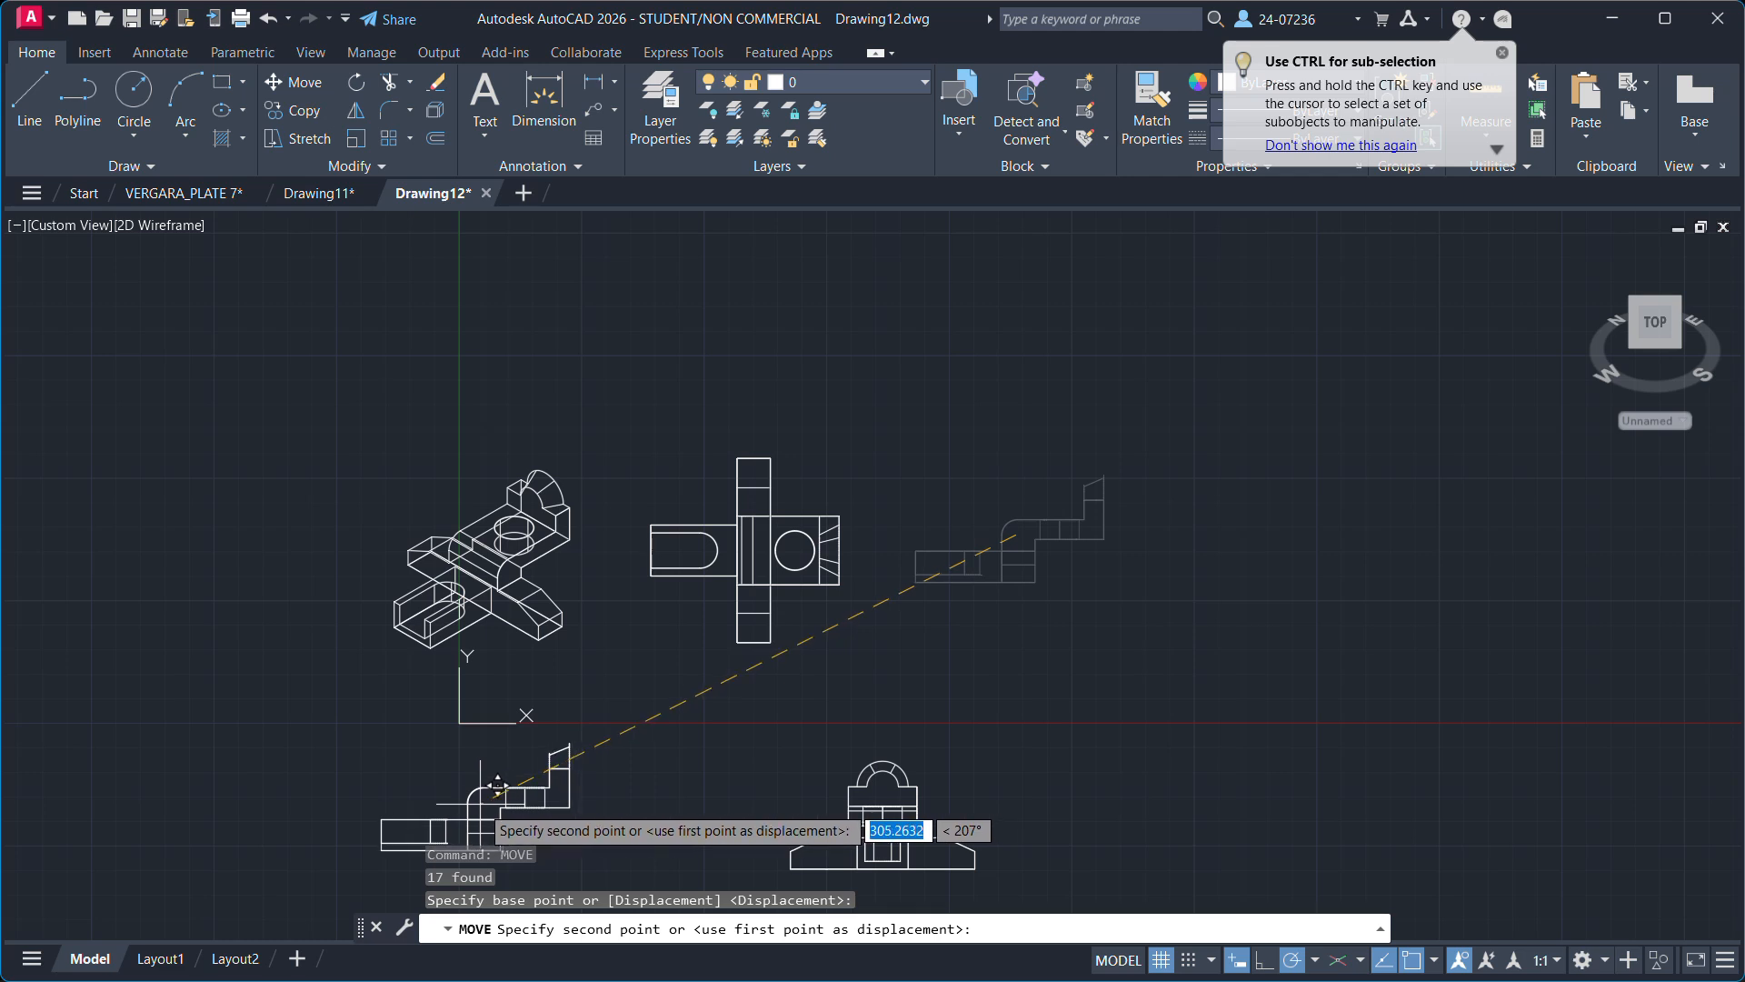
pyautogui.click(490, 784)
# Move the left view with the arched top to below the top view, level with the front view.
pyautogui.moveTo(491, 783); pyautogui.dragTo(540, 638, button='middle')
pyautogui.click(1034, 751)
pyautogui.click(825, 610)
pyautogui.write('move')
pyautogui.press('Return')
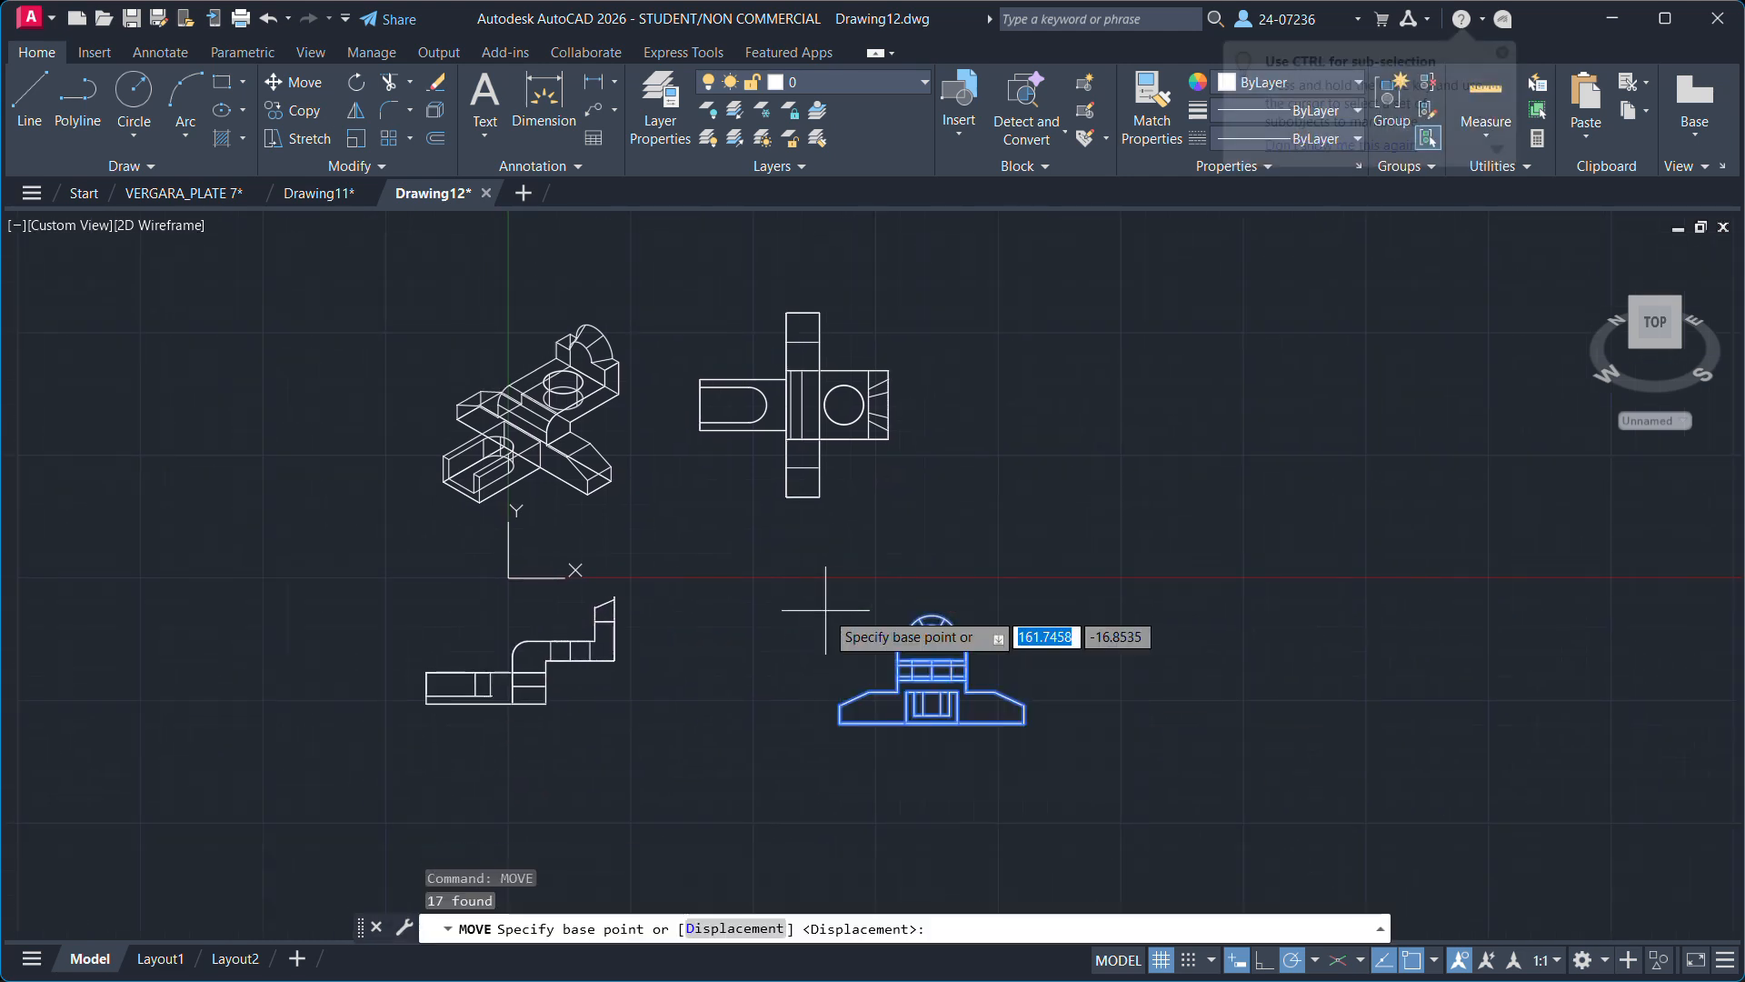
pyautogui.click(980, 712)
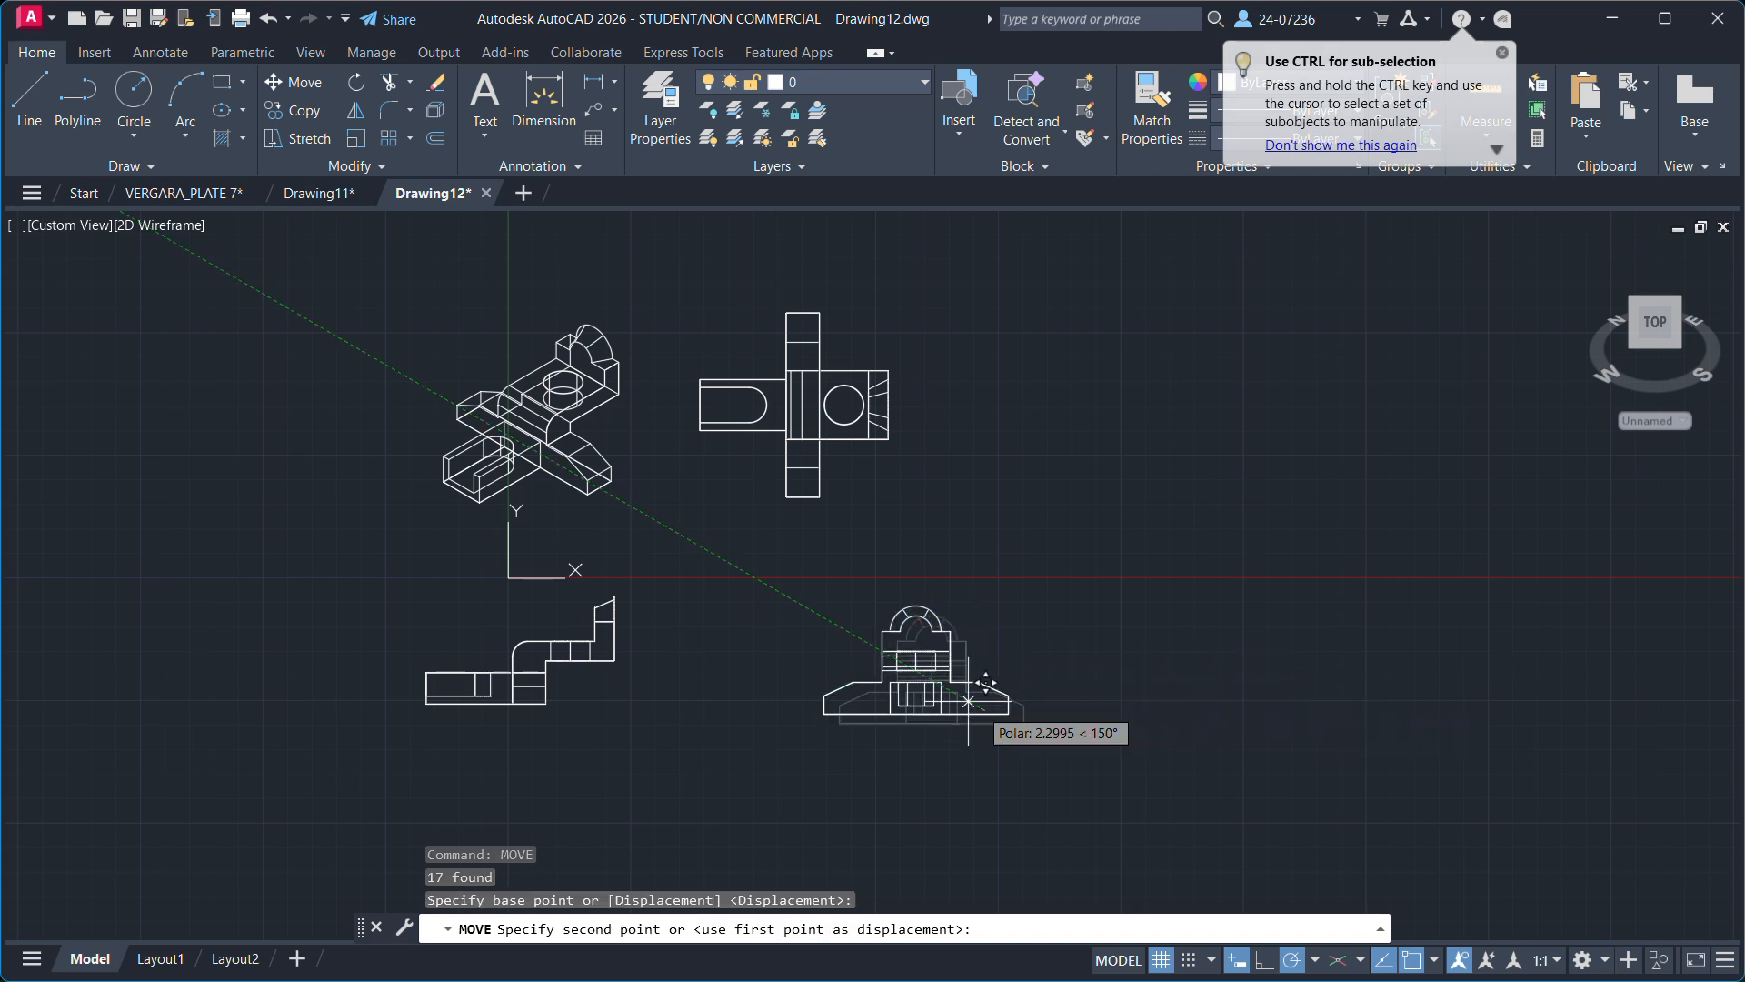
pyautogui.click(882, 674)
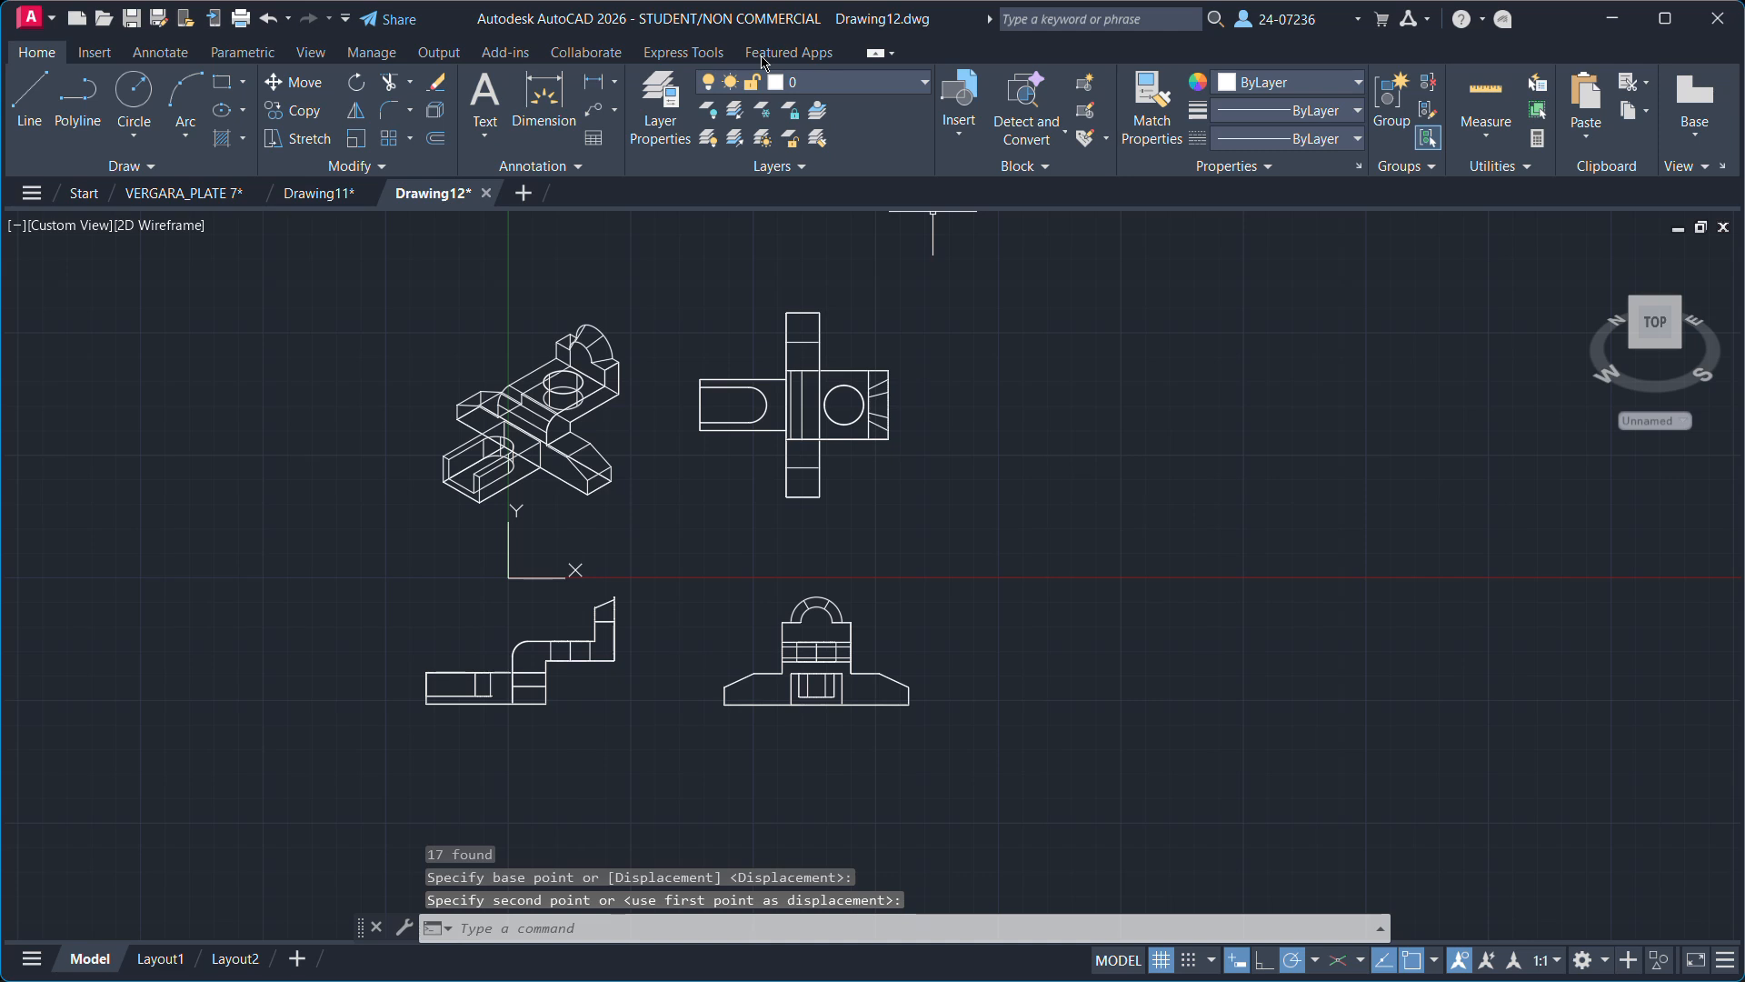
# Try to dimension the end edge of the upper arm in the top view.
pyautogui.scroll(4, 1255, 530)
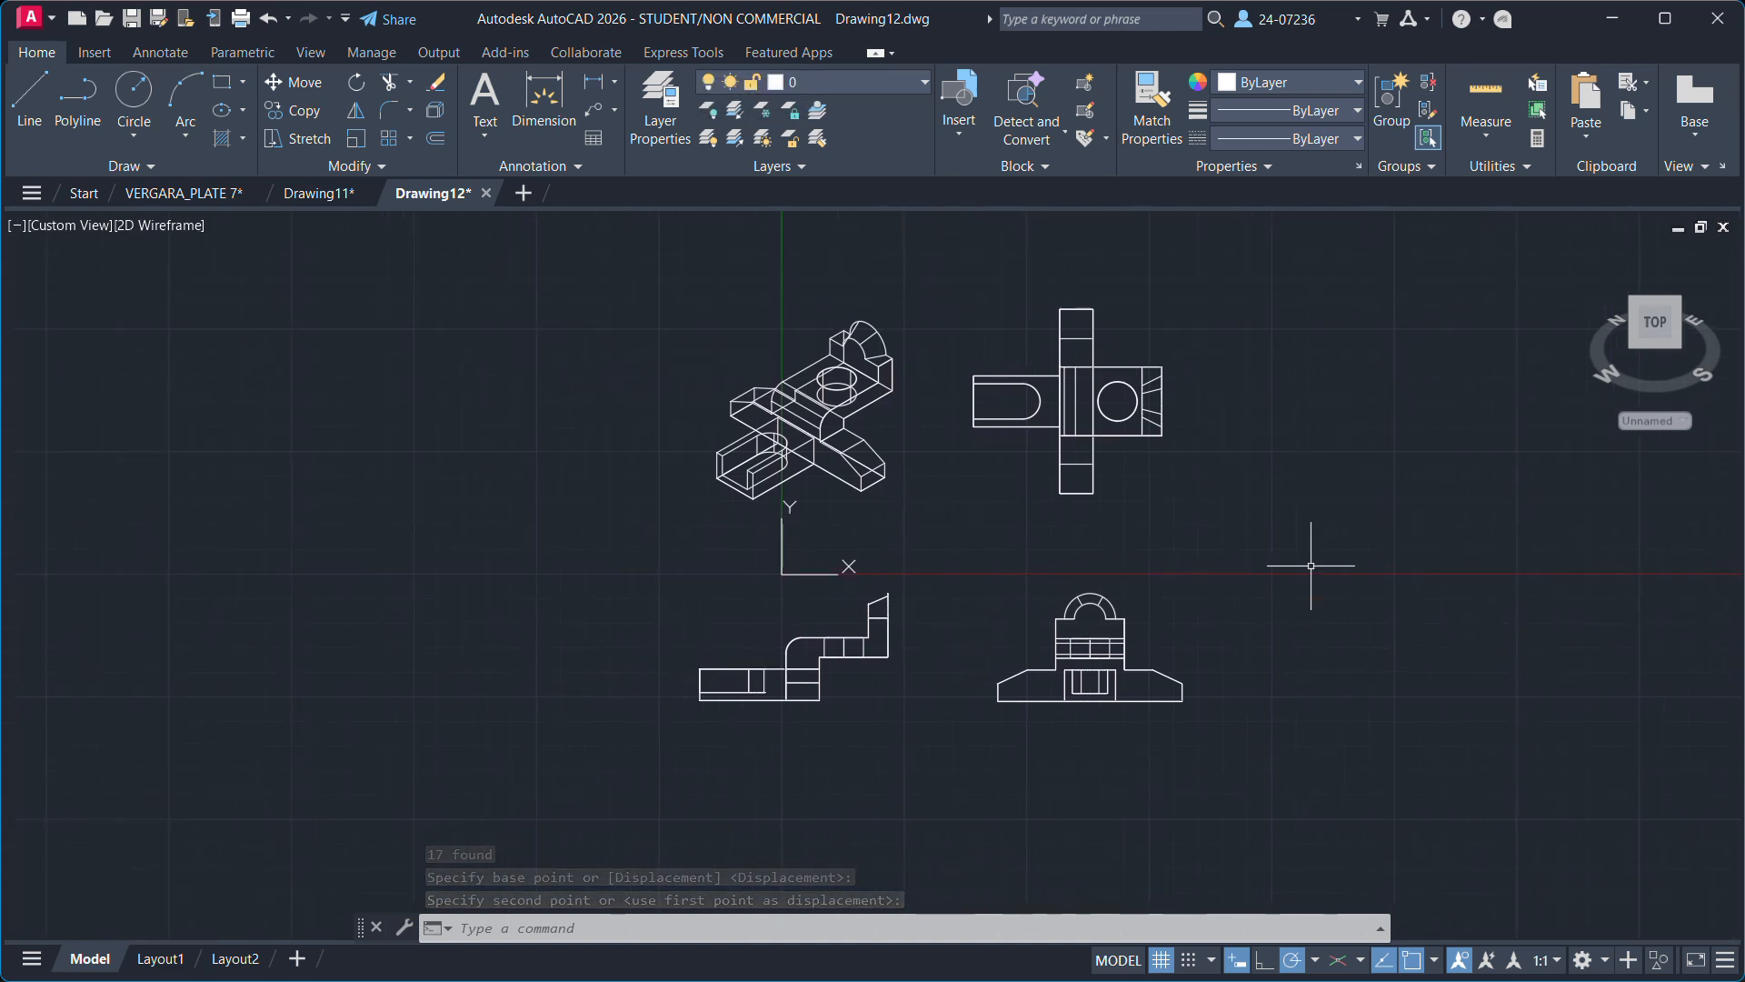
pyautogui.moveTo(1198, 534); pyautogui.dragTo(1305, 597, button='middle')
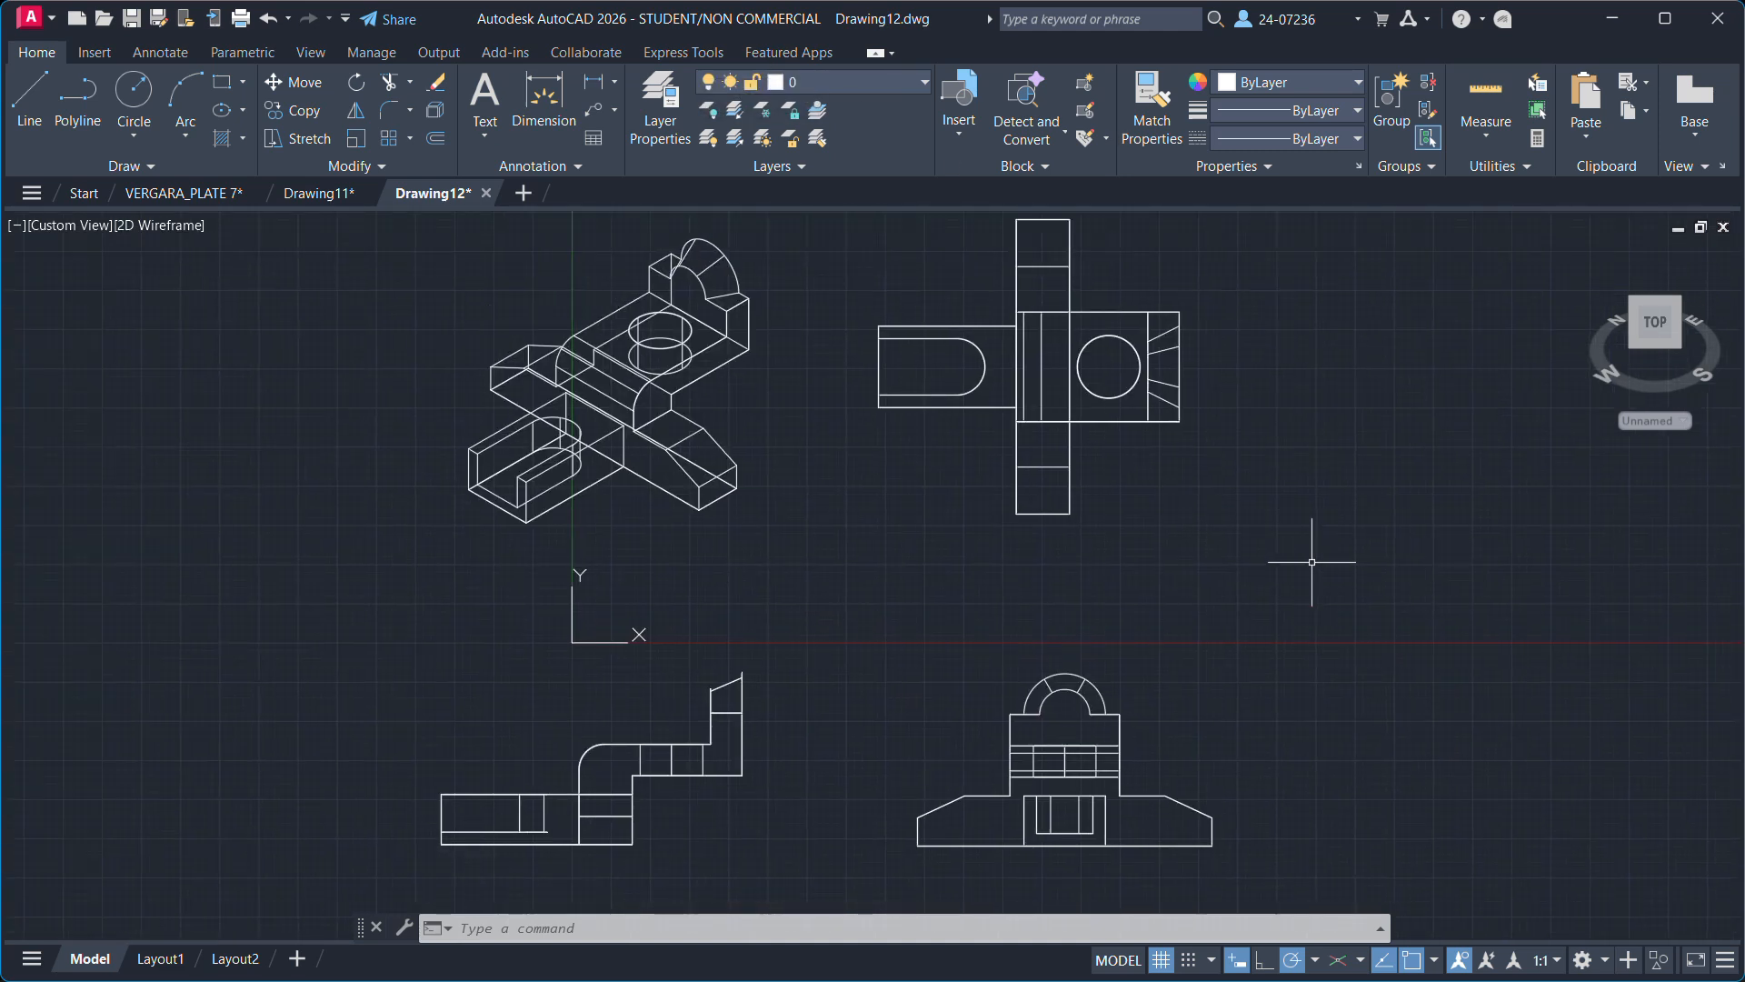
pyautogui.moveTo(1620, 336)
pyautogui.moveTo(1201, 545); pyautogui.dragTo(1105, 692, button='middle')
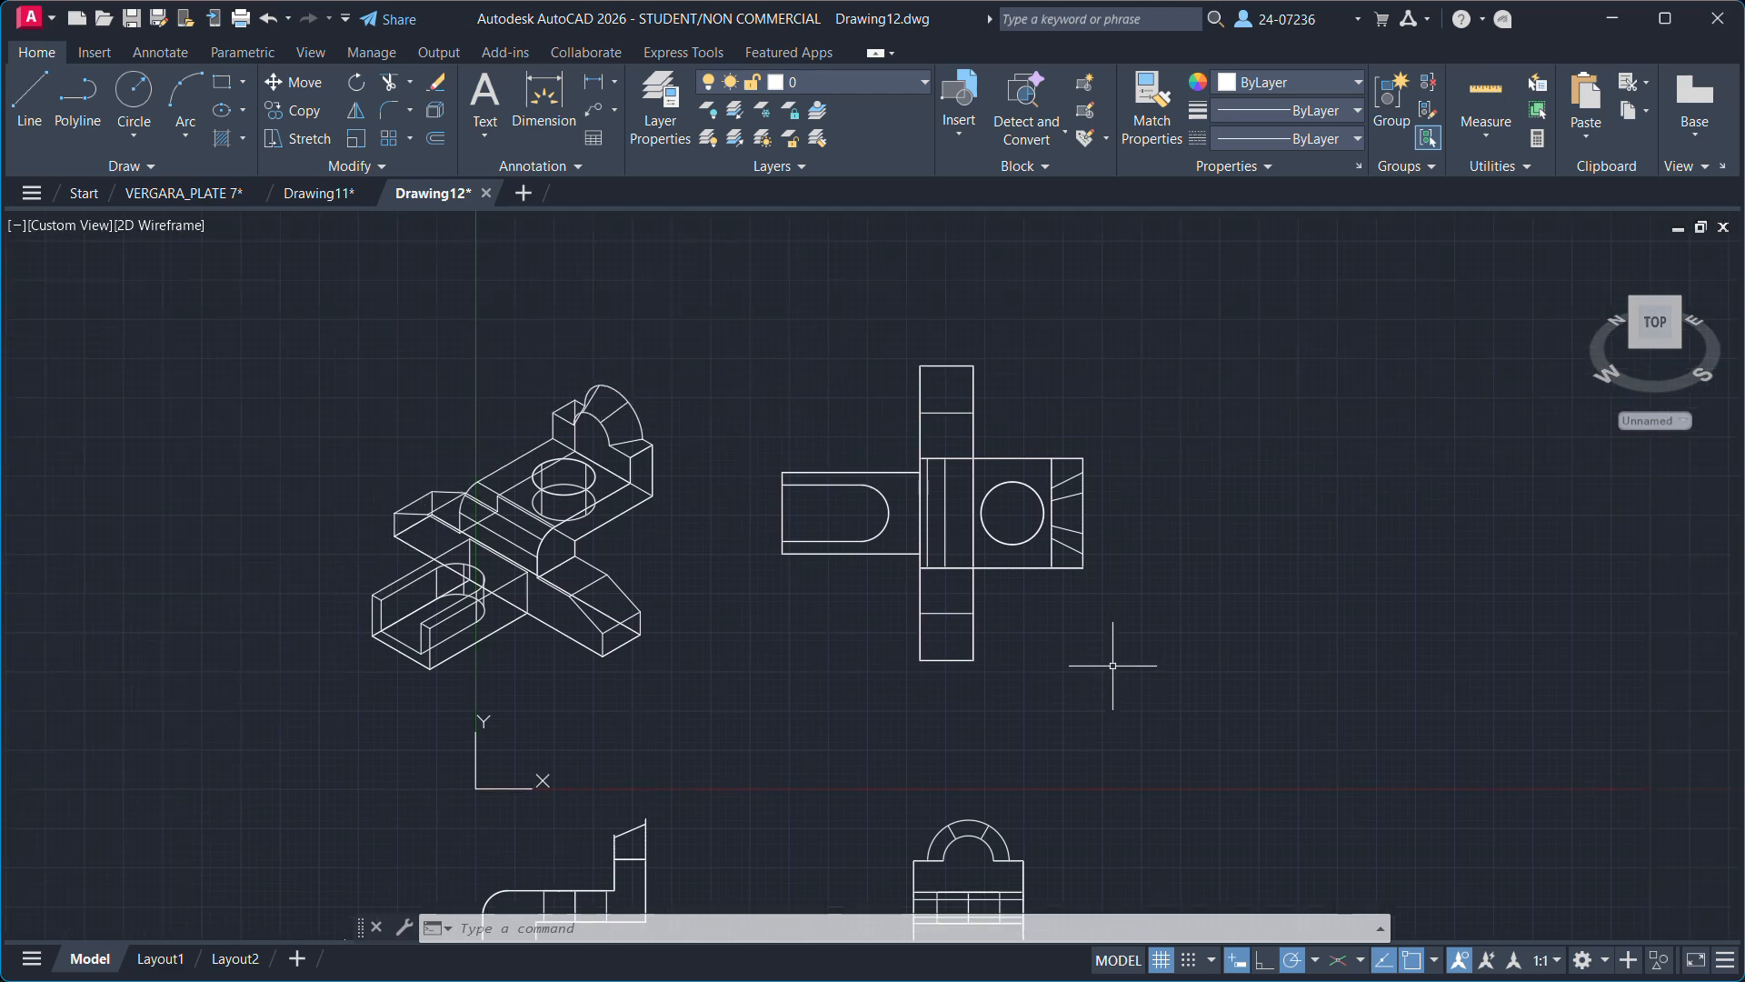
pyautogui.click(552, 114)
pyautogui.click(936, 365)
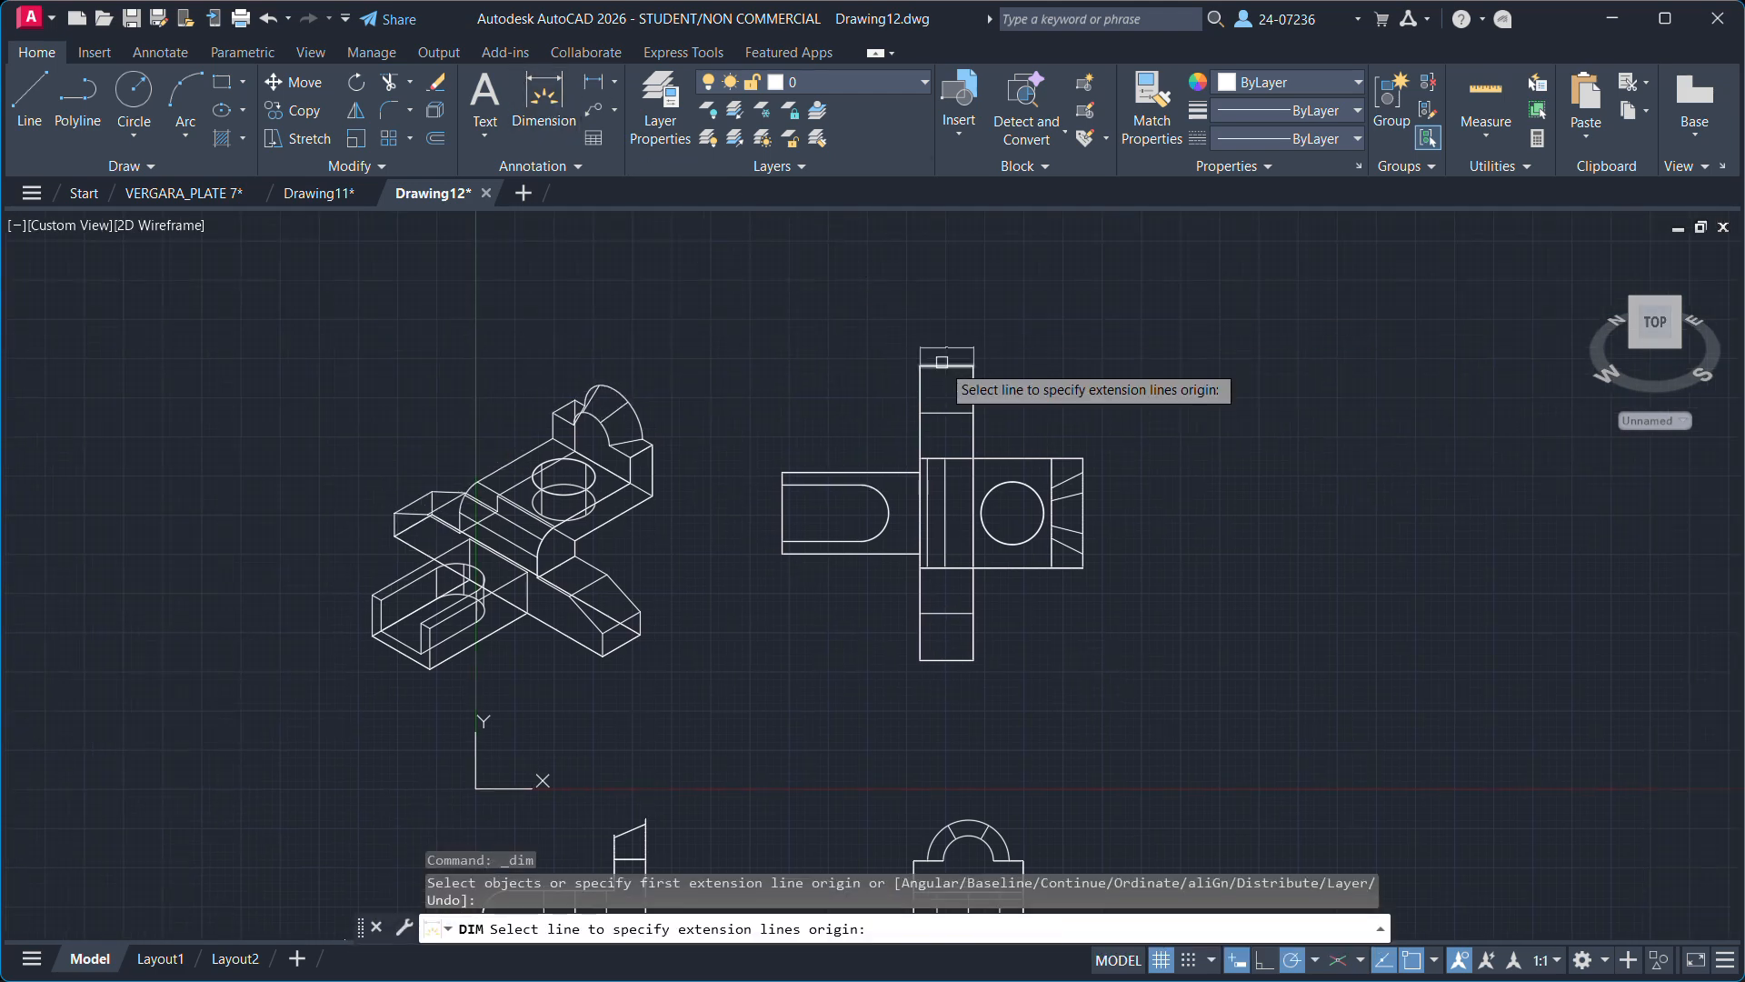
pyautogui.press('Escape')
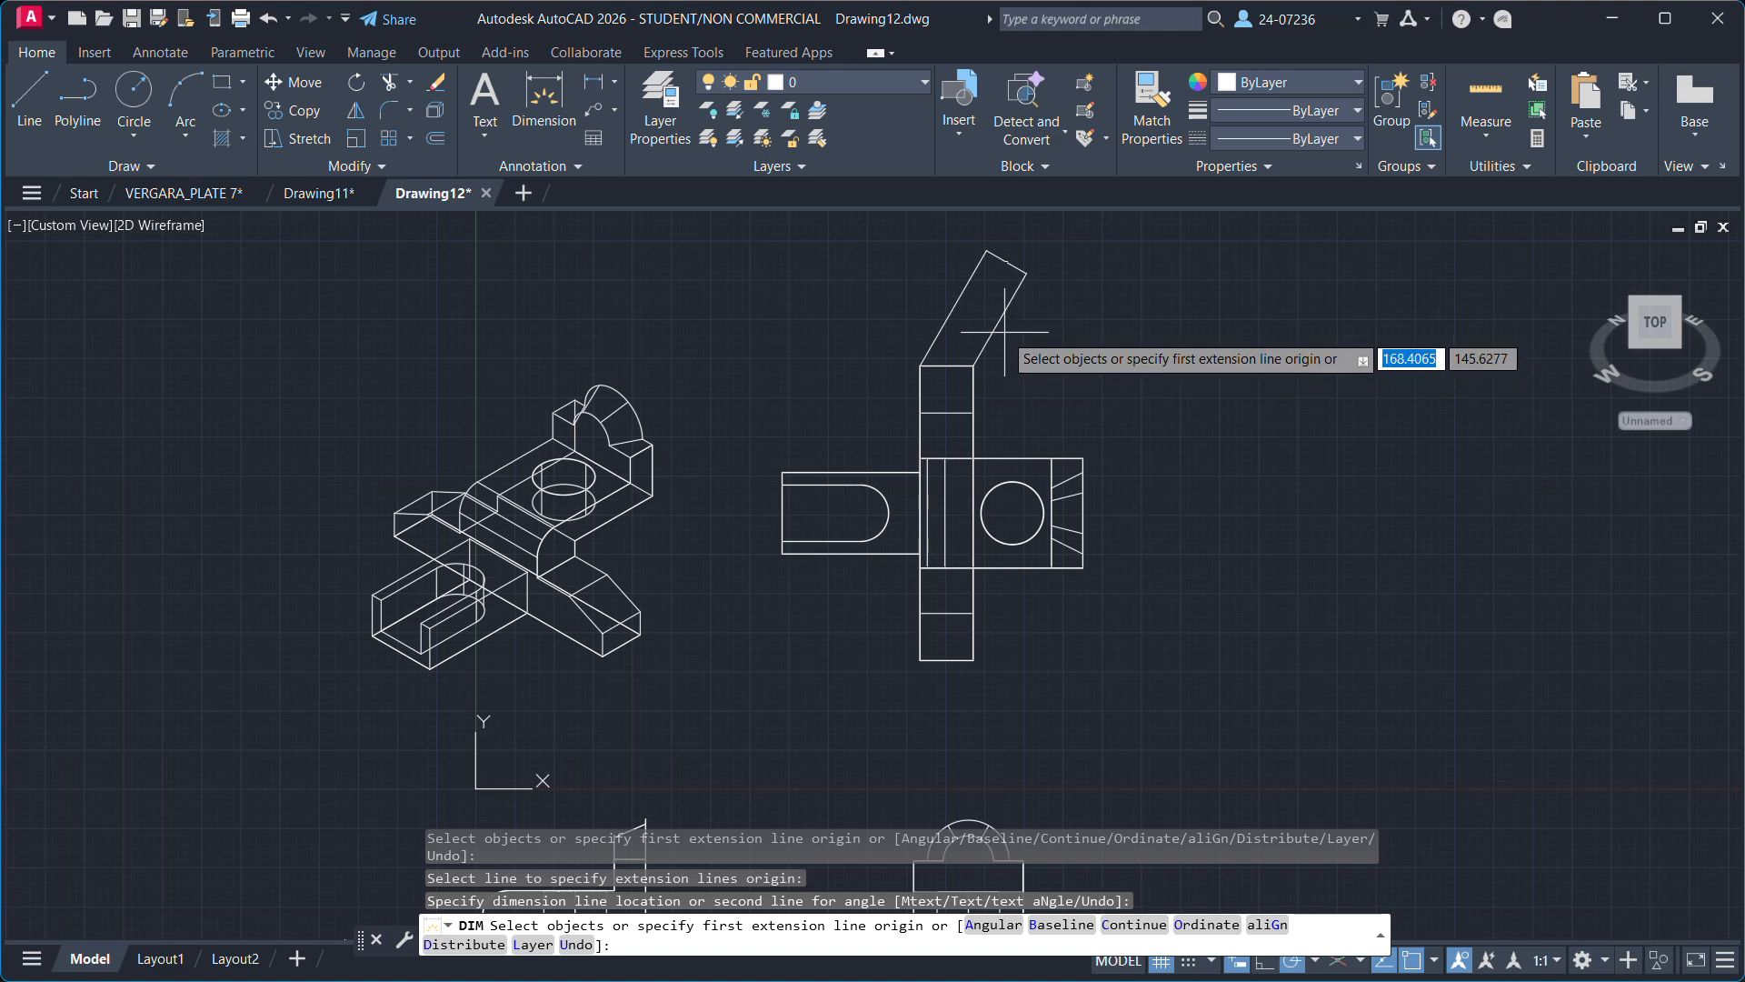
pyautogui.scroll(2, 1009, 337)
pyautogui.moveTo(1027, 329); pyautogui.dragTo(1028, 524, button='middle')
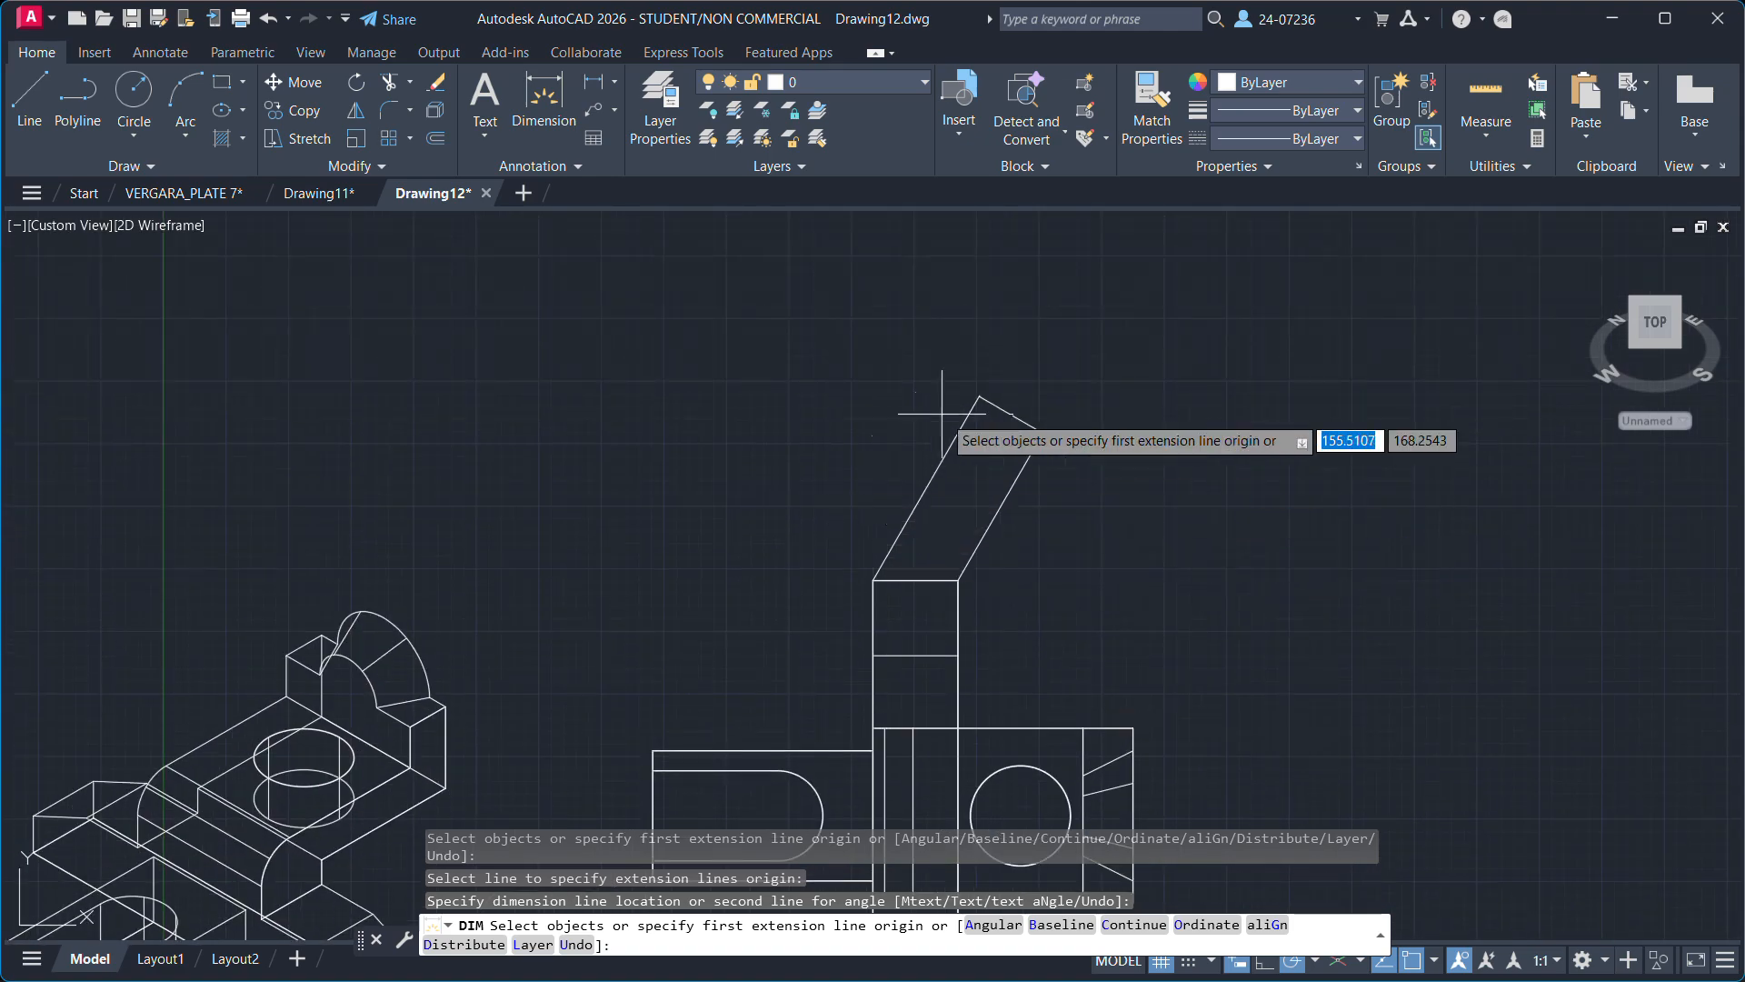
# Leave the dimension command and erase the slanted trial dimension above the top view.
pyautogui.write('c')
pyautogui.press('Return')
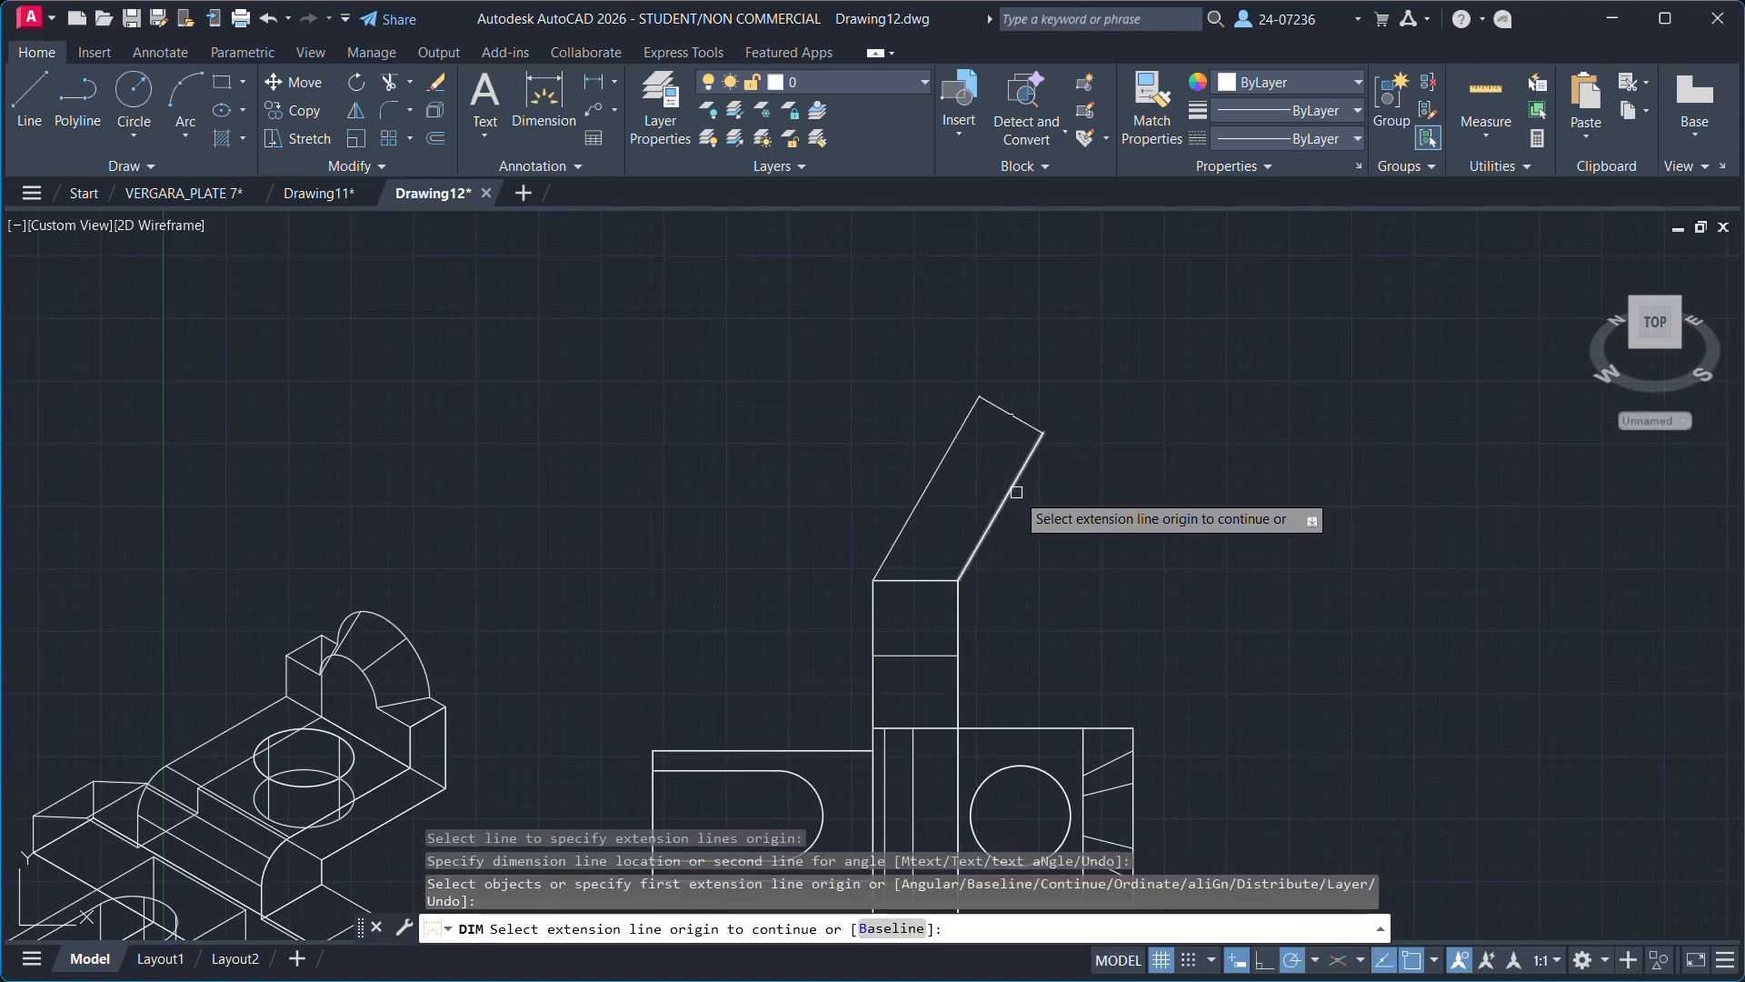
pyautogui.press('Escape')
pyautogui.press('Escape')
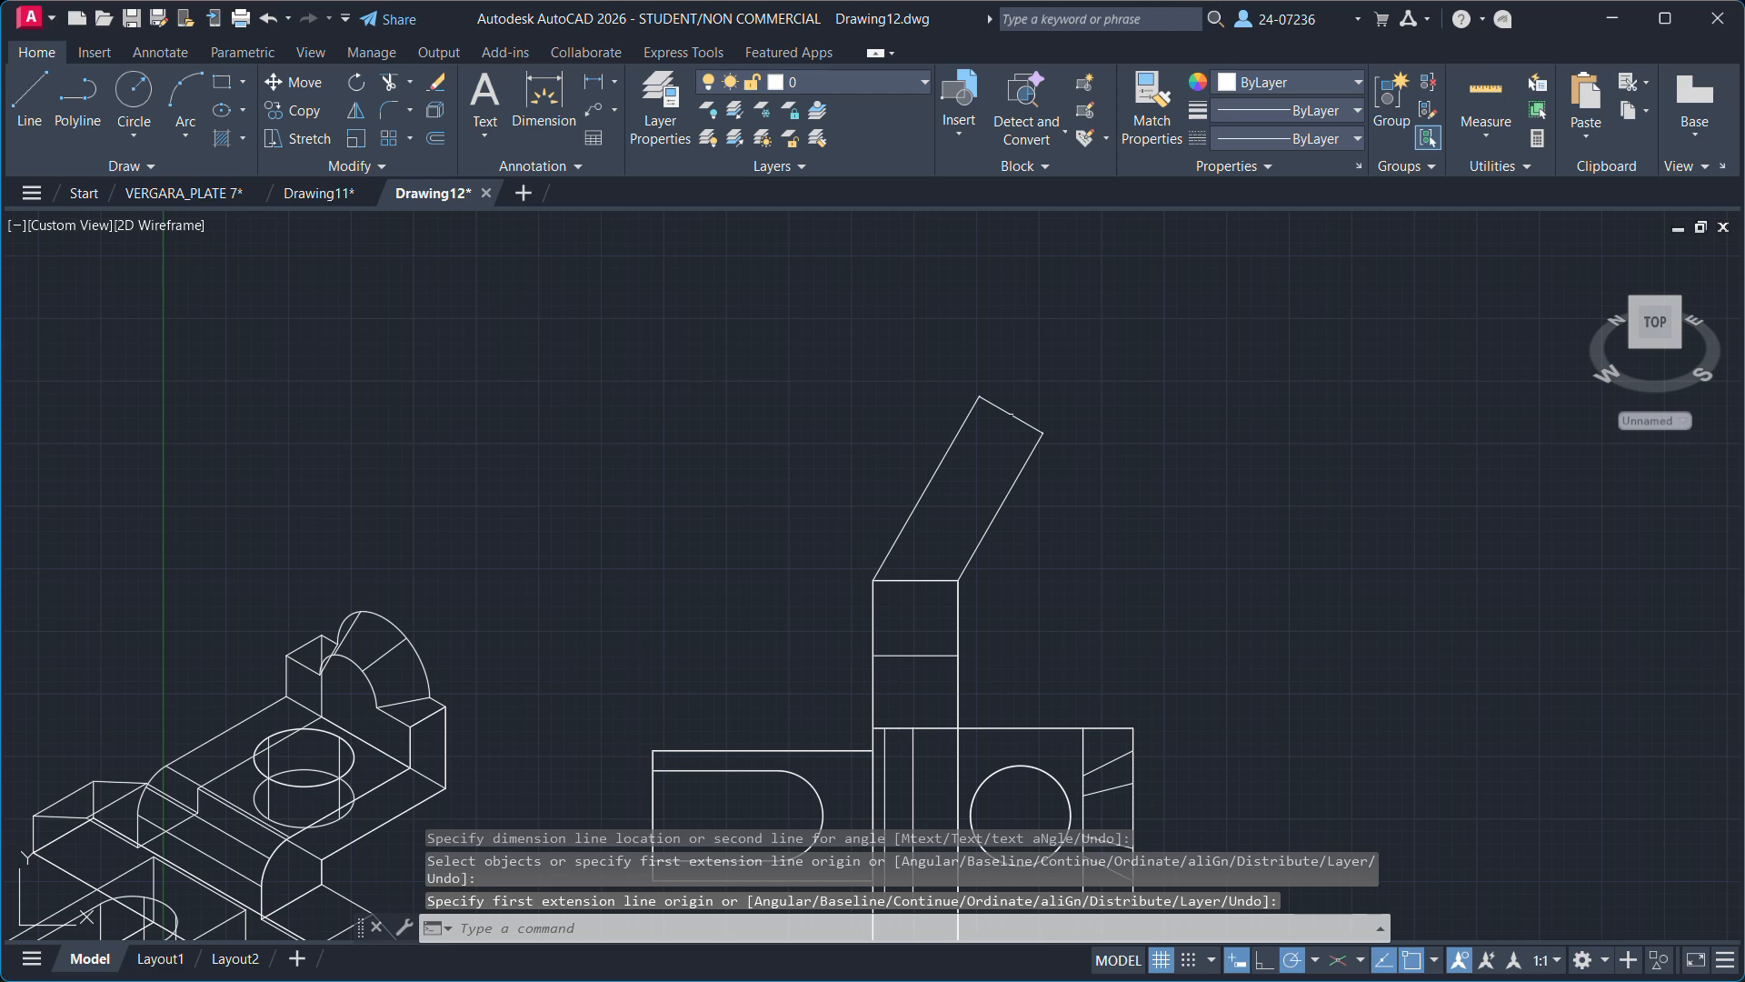
pyautogui.click(1013, 415)
pyautogui.moveTo(1012, 415)
pyautogui.press('Delete')
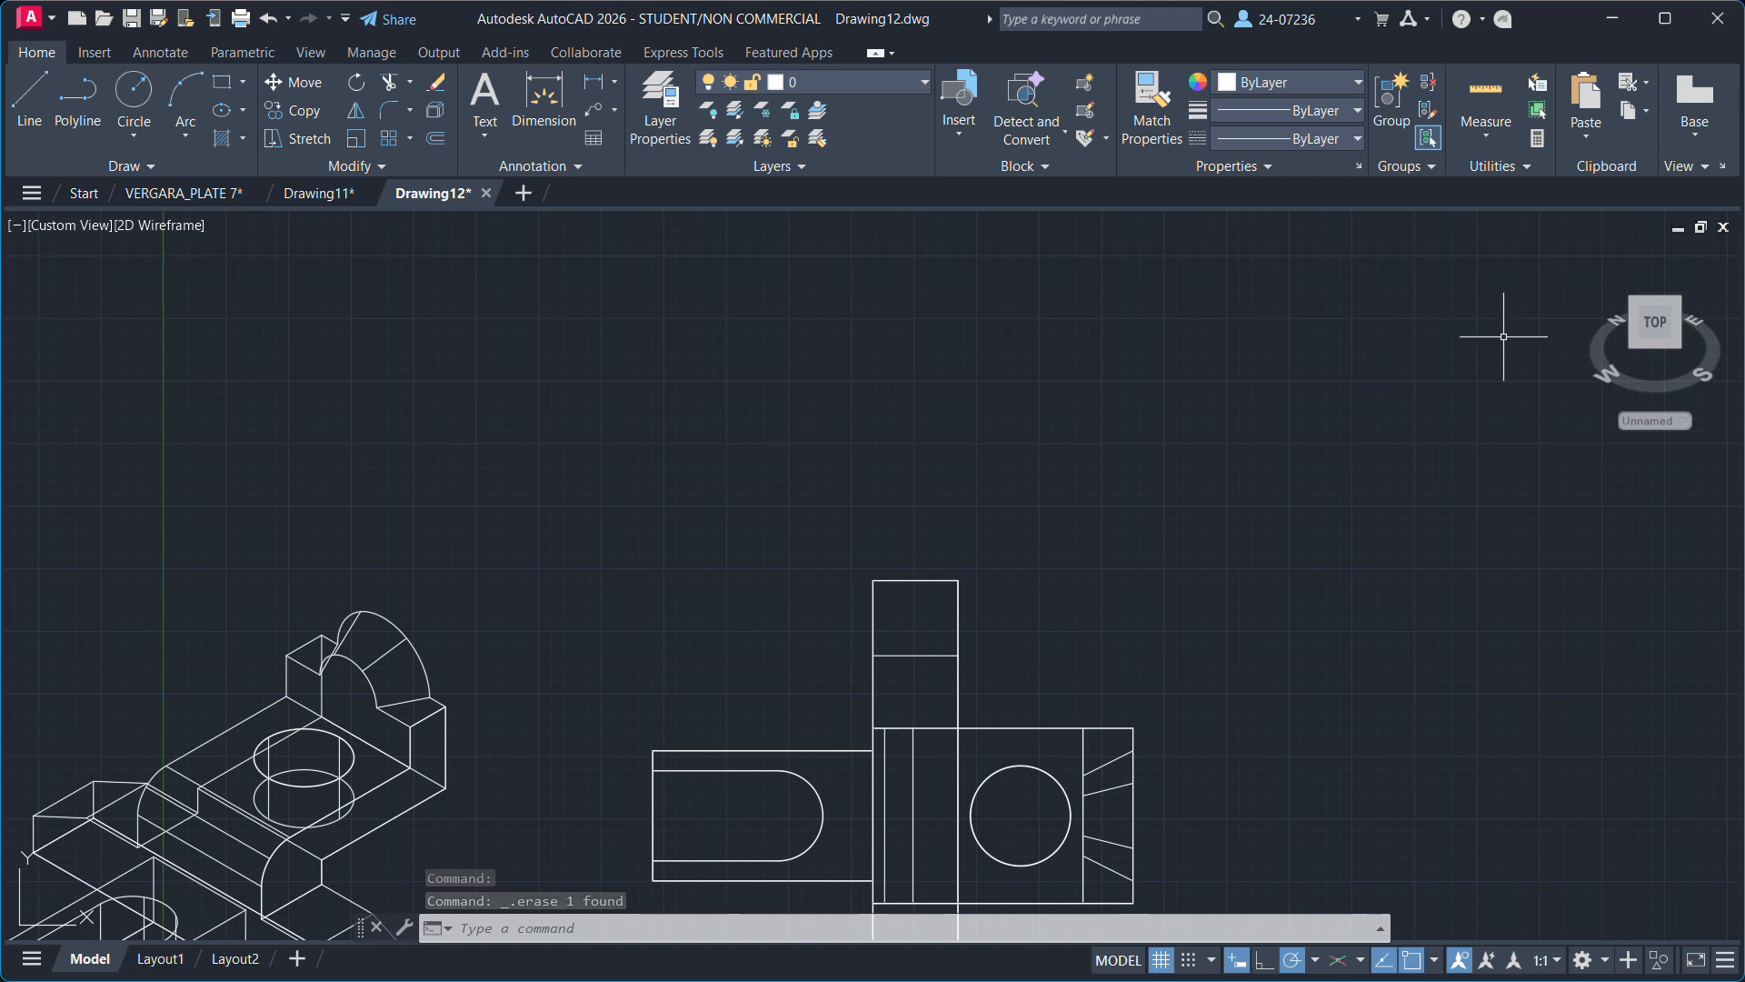
# Create a new blank drawing to hold the four bracket views in an unrotated coordinate system.
pyautogui.moveTo(1686, 323)
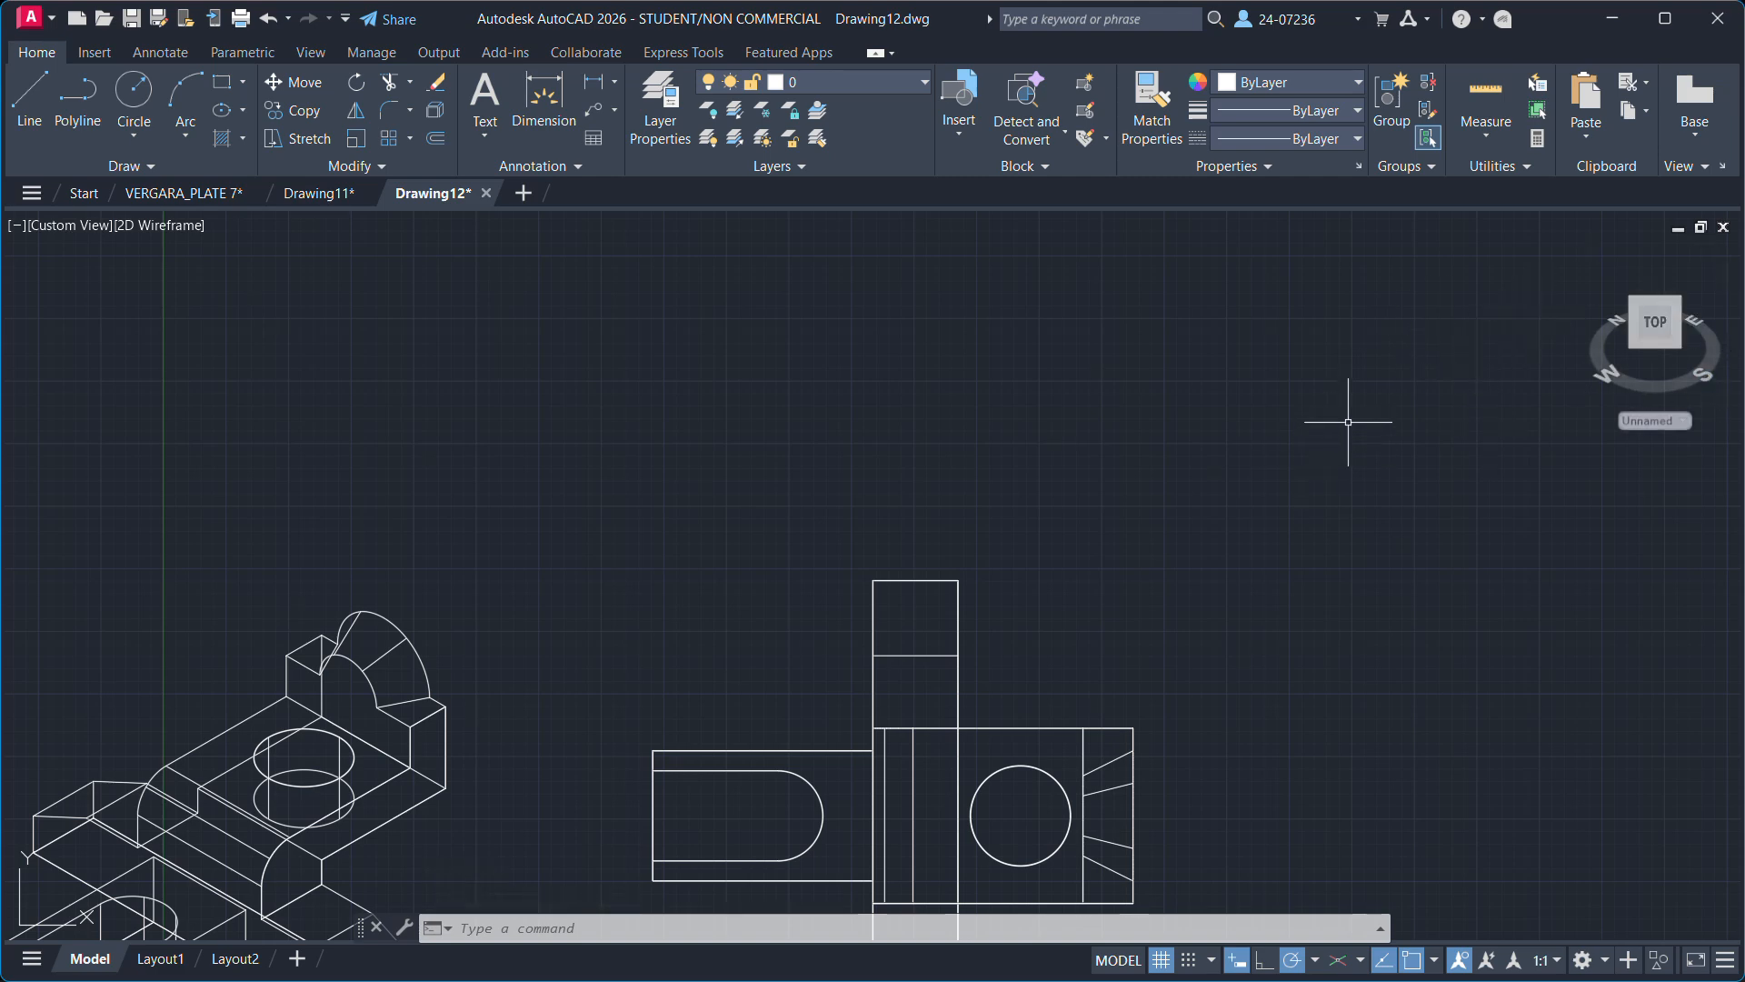
pyautogui.moveTo(1215, 607); pyautogui.dragTo(1330, 325, button='middle')
pyautogui.scroll(-1, 1335, 527)
pyautogui.moveTo(1389, 651); pyautogui.dragTo(1331, 441, button='middle')
pyautogui.scroll(-1, 1331, 440)
pyautogui.click(523, 192)
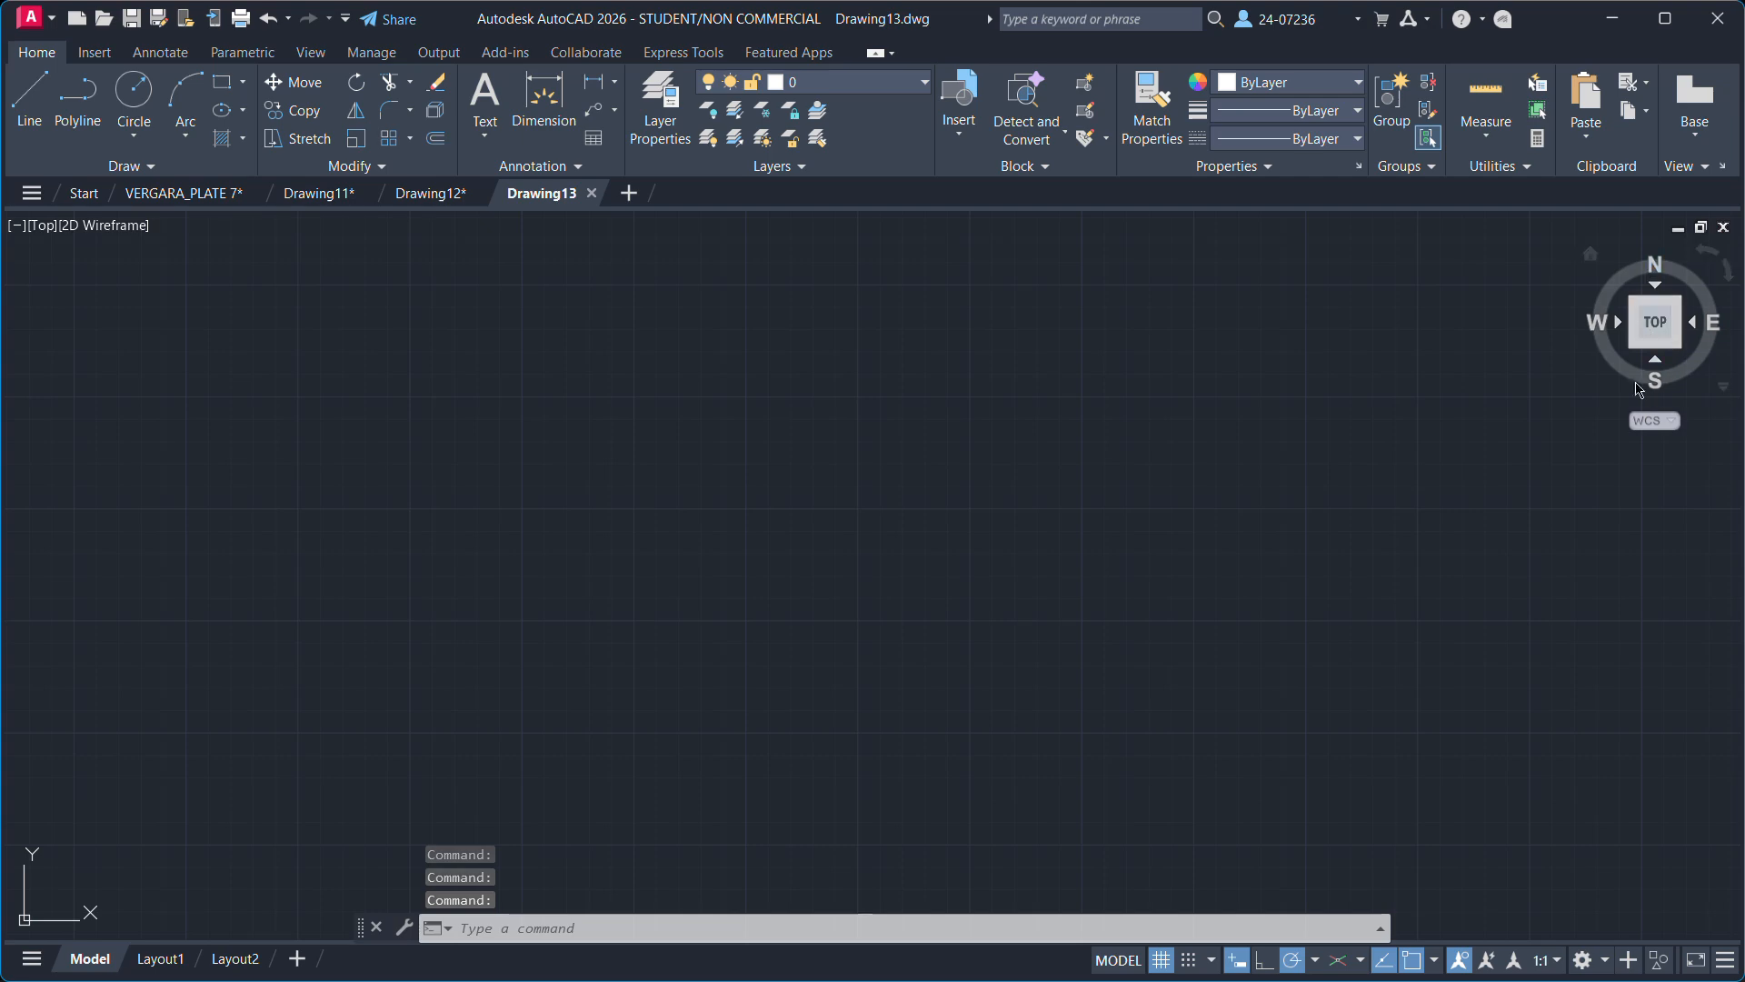
# Copy all four bracket views from Drawing12 and paste them into Drawing13 near the origin.
pyautogui.click(430, 193)
pyautogui.moveTo(1285, 507); pyautogui.dragTo(1098, 496, button='middle')
pyautogui.click(530, 254)
pyautogui.click(1328, 727)
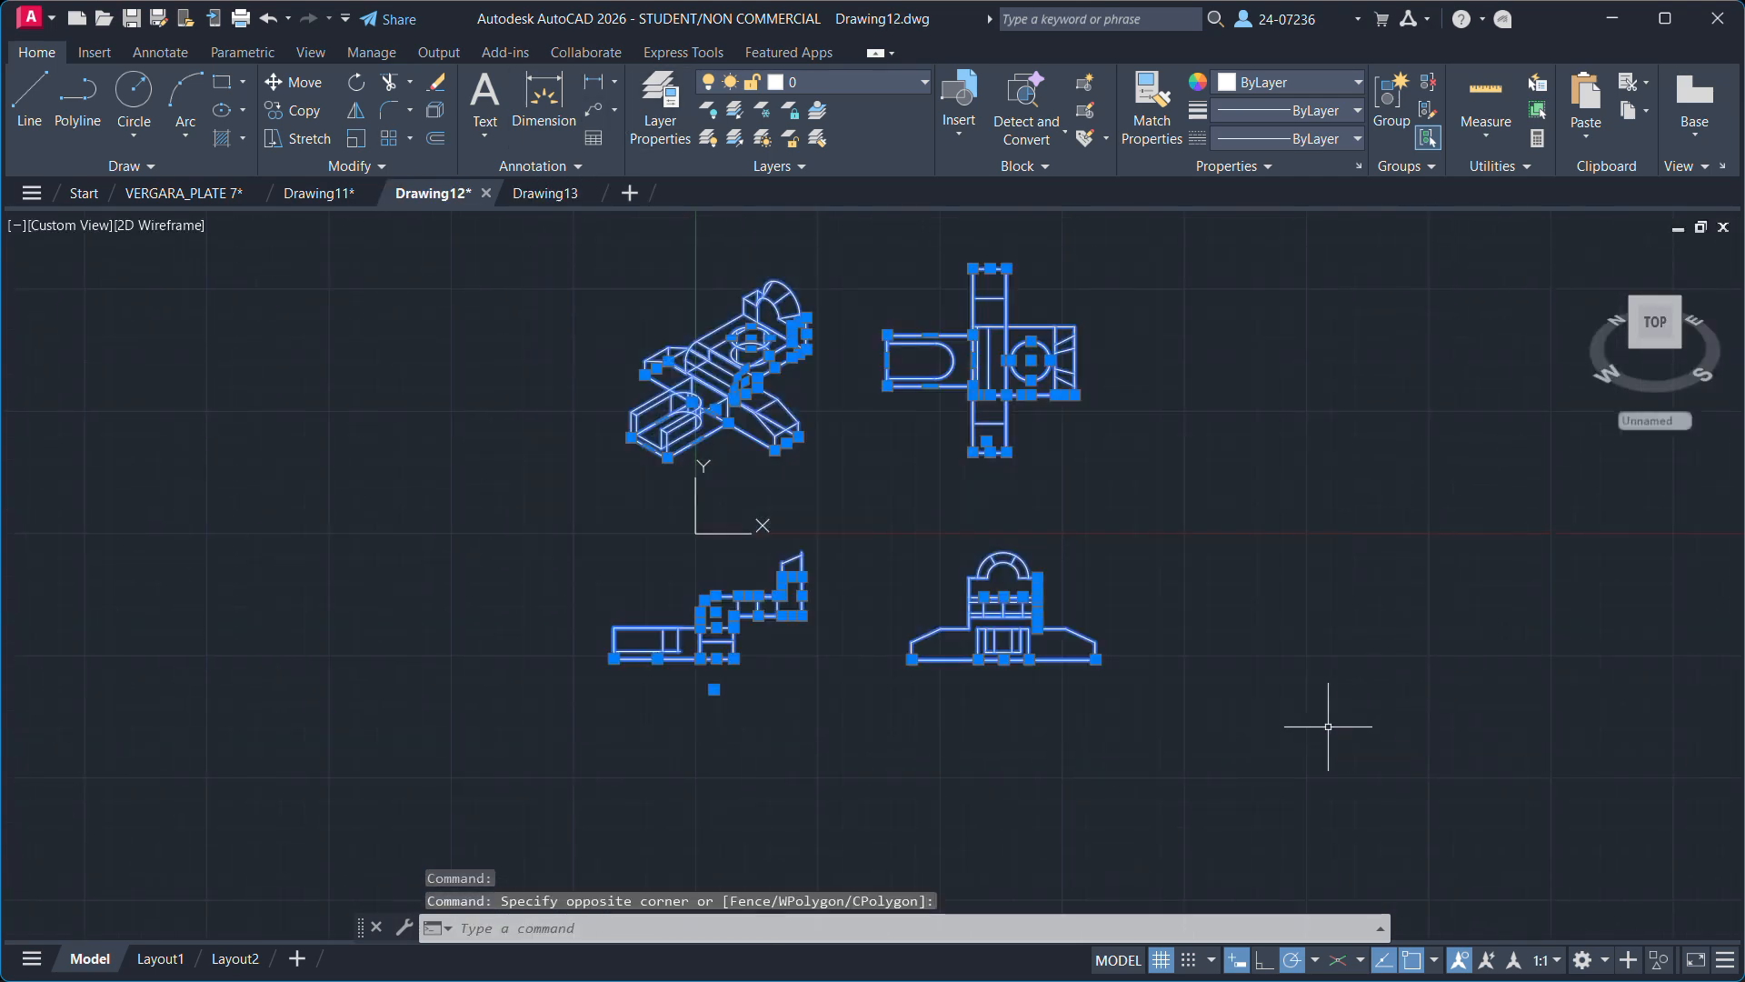
pyautogui.hotkey('ctrl', 'c')
pyautogui.click(543, 193)
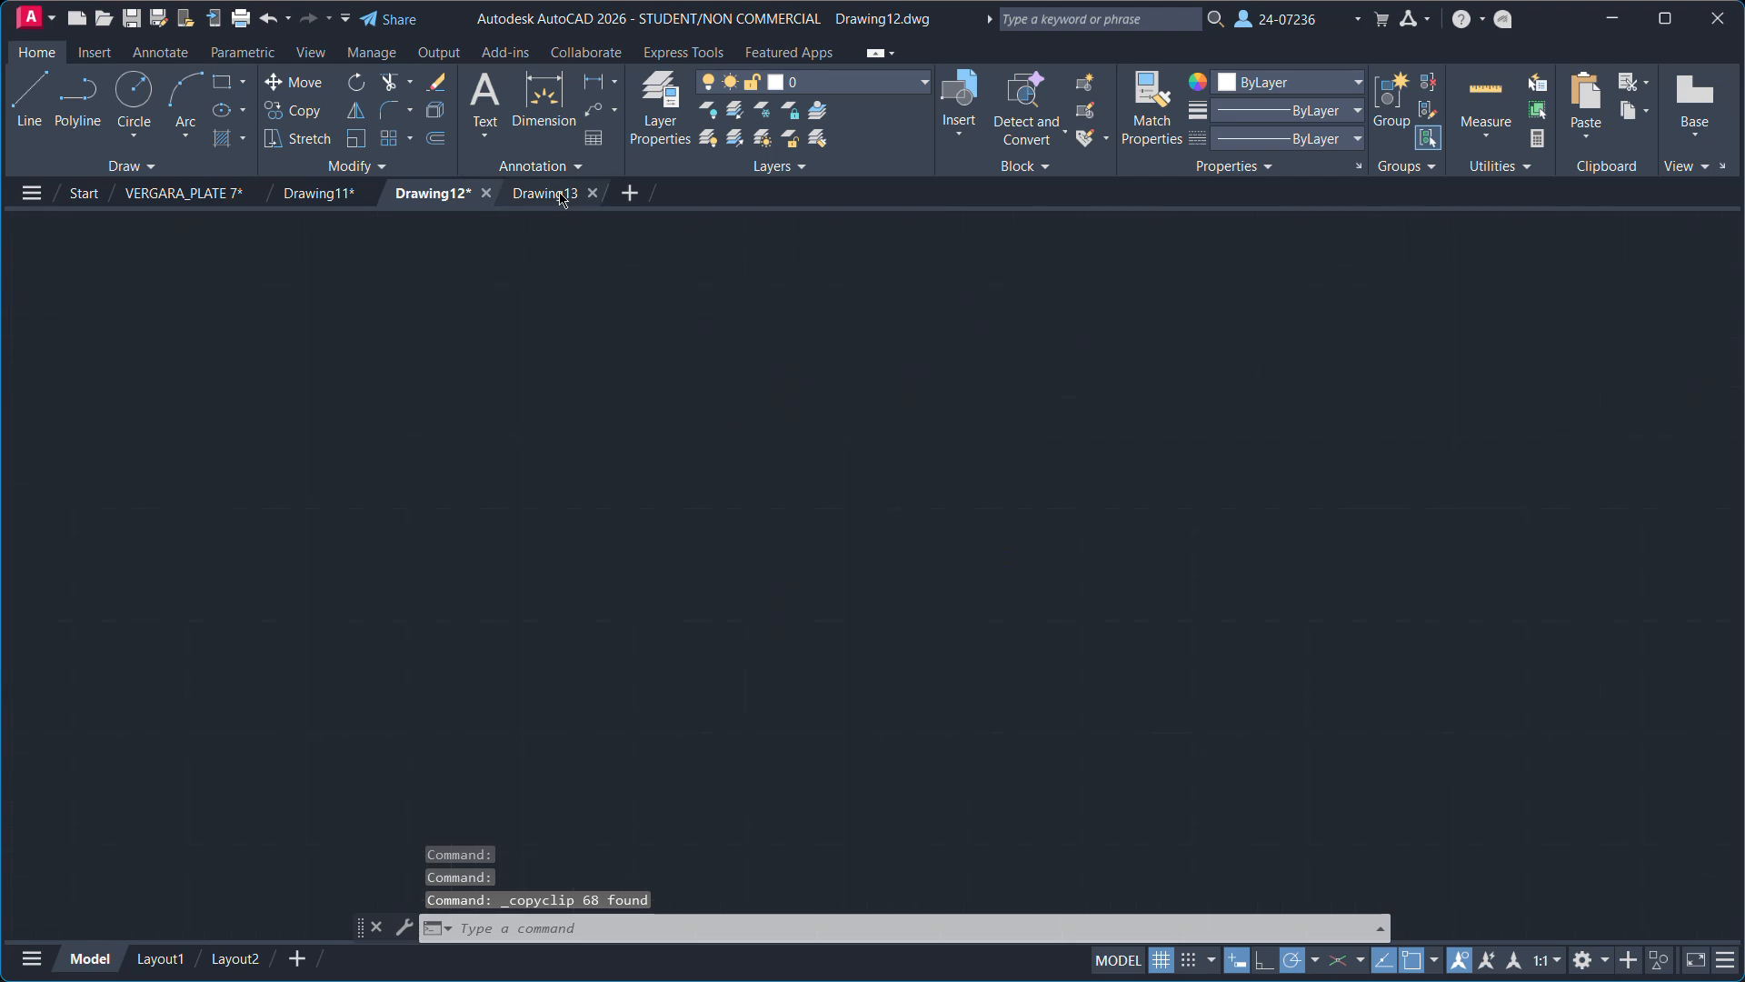
pyautogui.hotkey('ctrl', 'v')
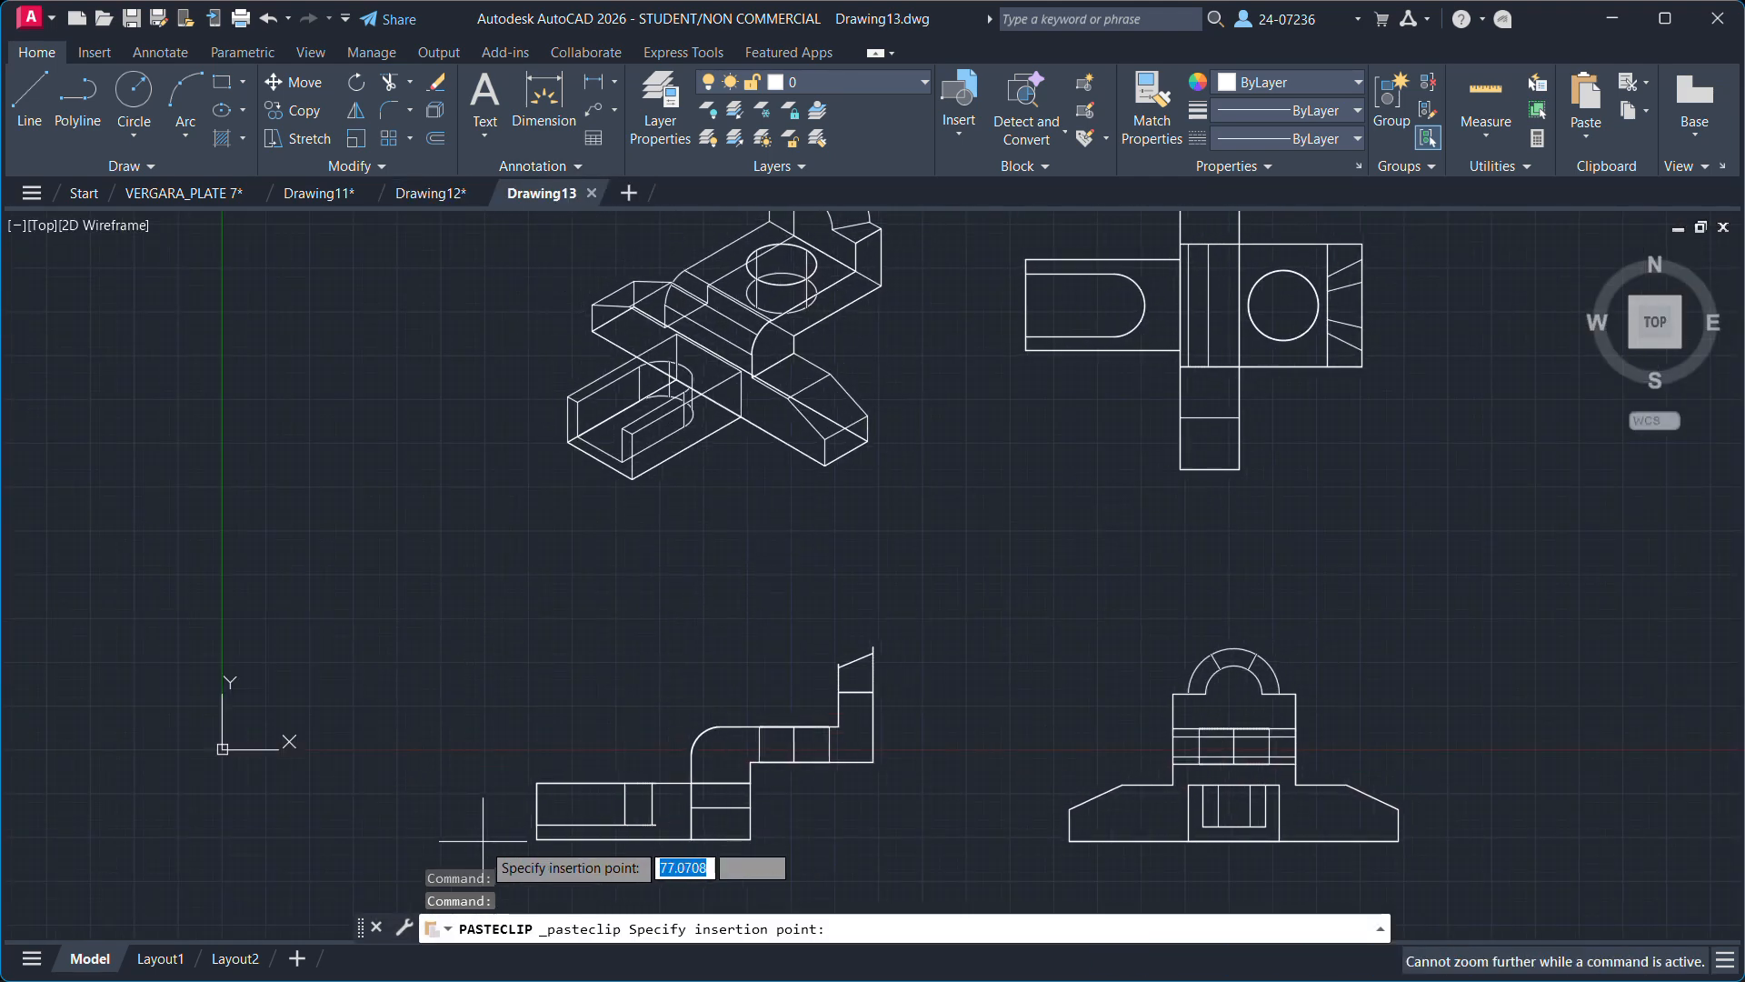
pyautogui.click(672, 773)
# Close Drawing12 without saving its changes.
pyautogui.scroll(-6, 1194, 608)
pyautogui.scroll(4, 1291, 632)
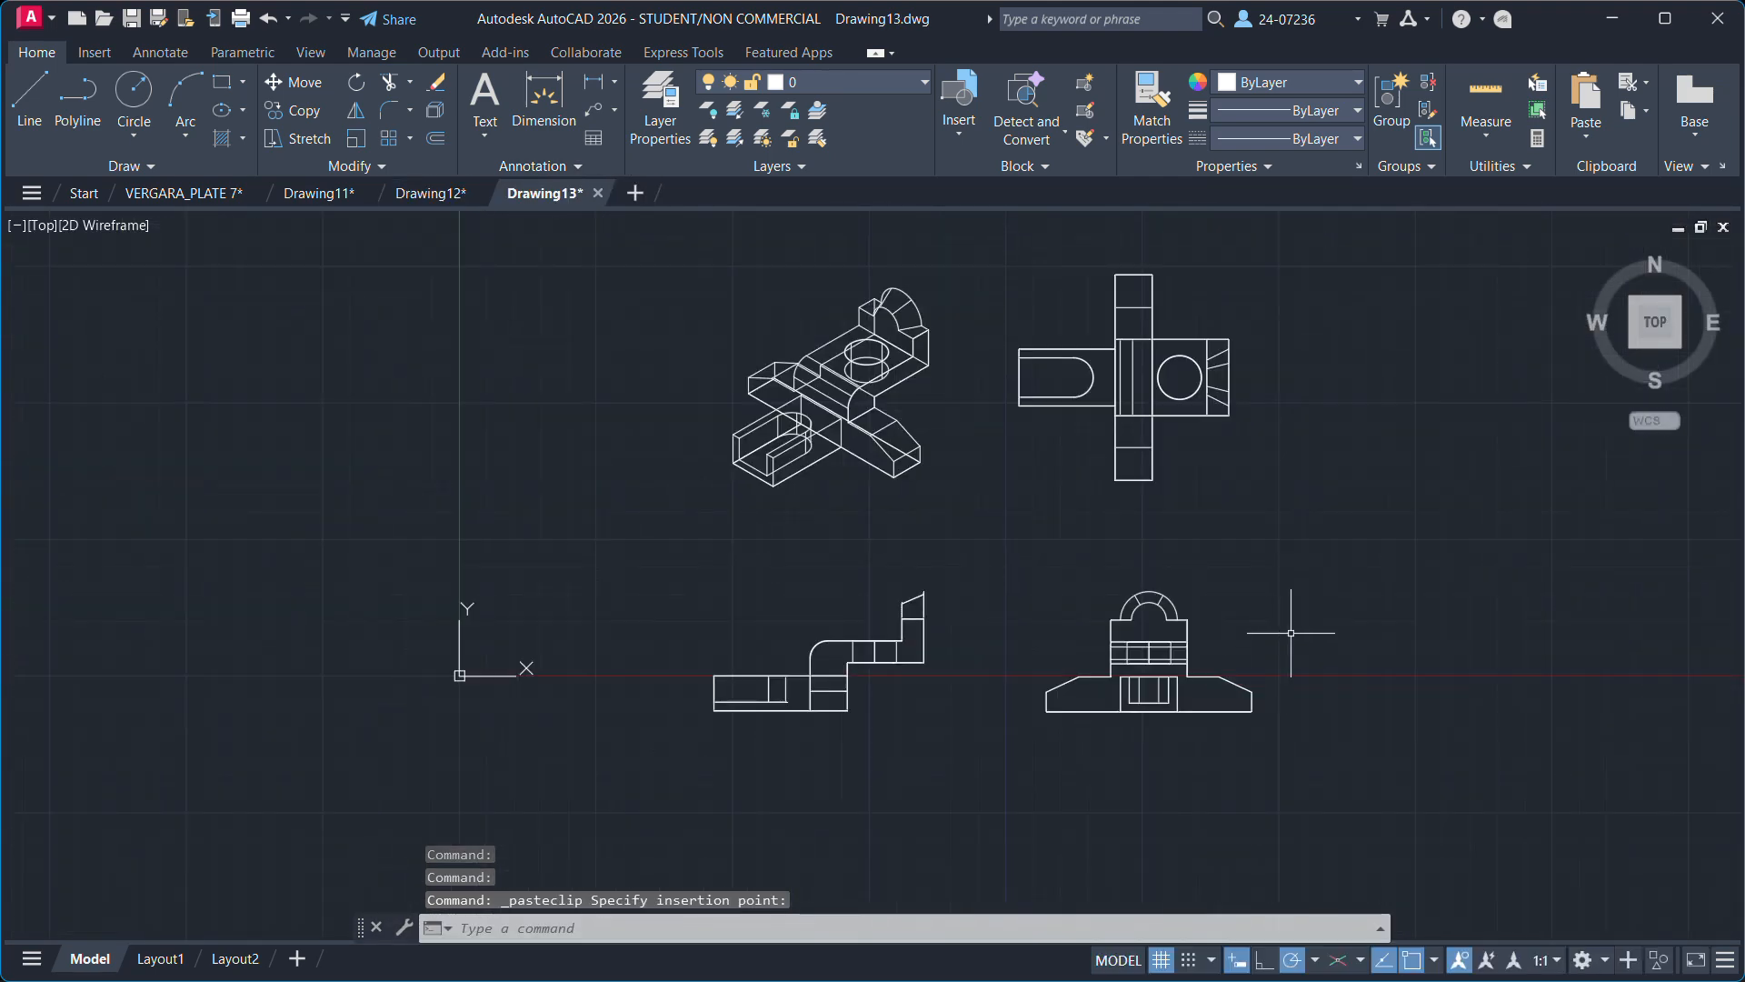
pyautogui.click(465, 196)
pyautogui.click(486, 193)
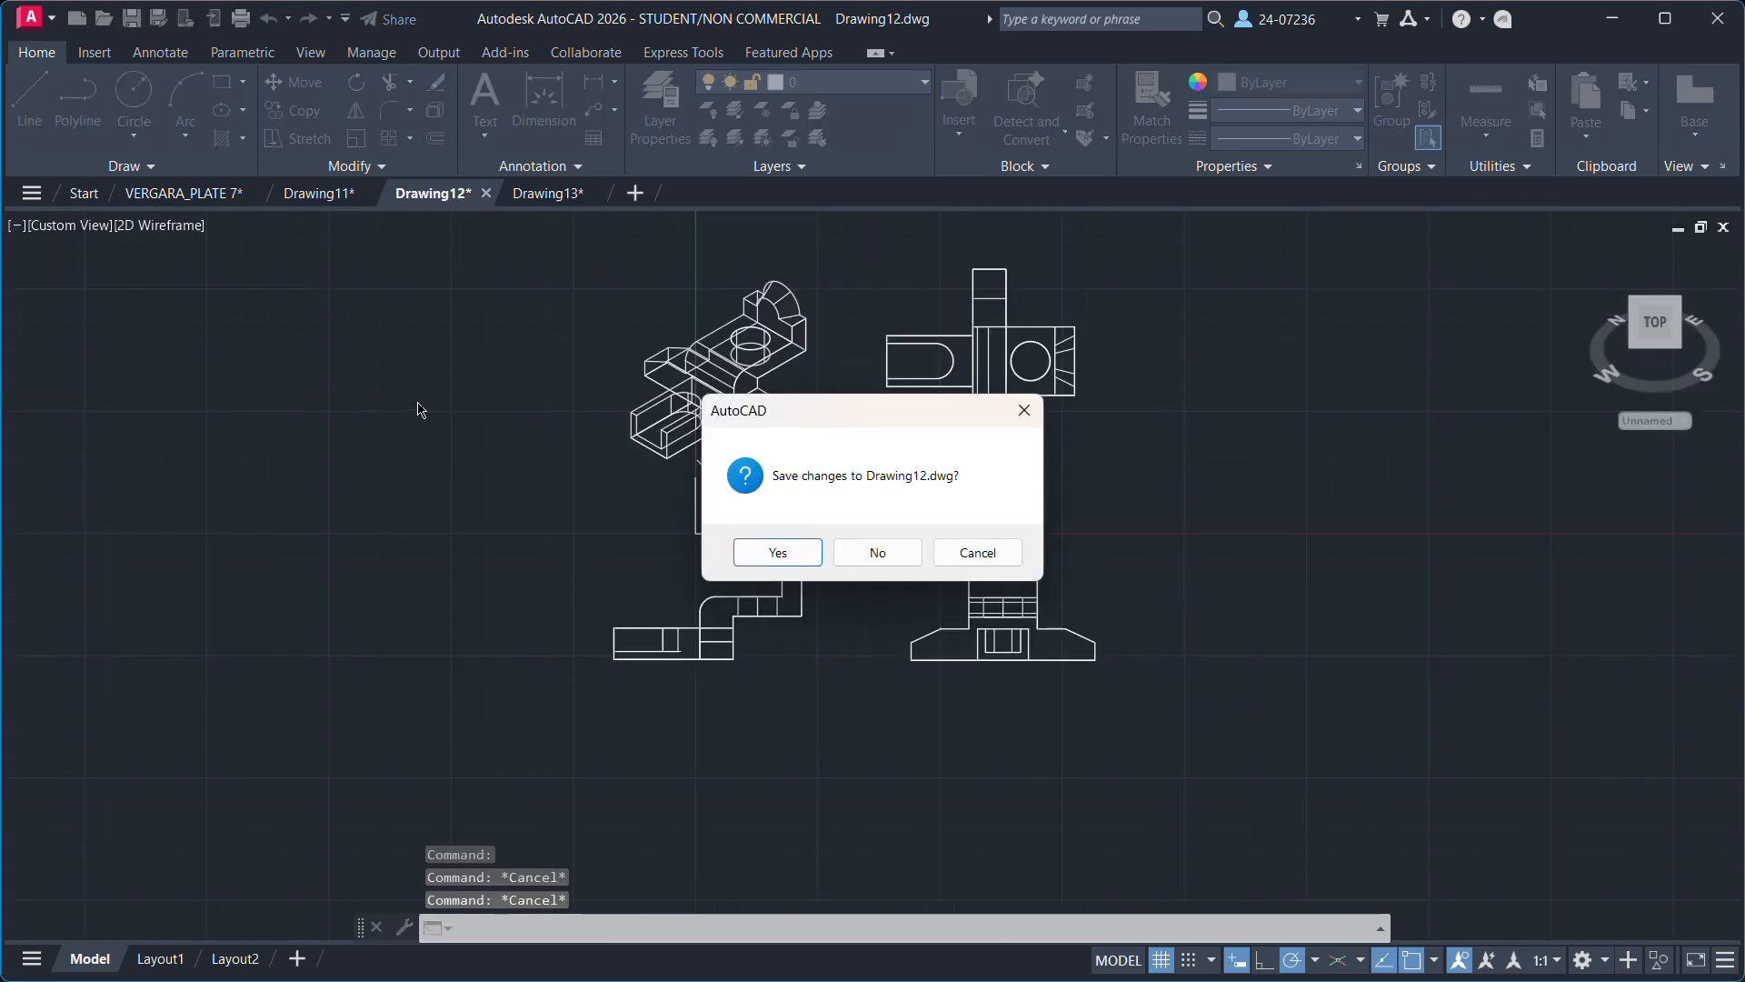
pyautogui.click(878, 553)
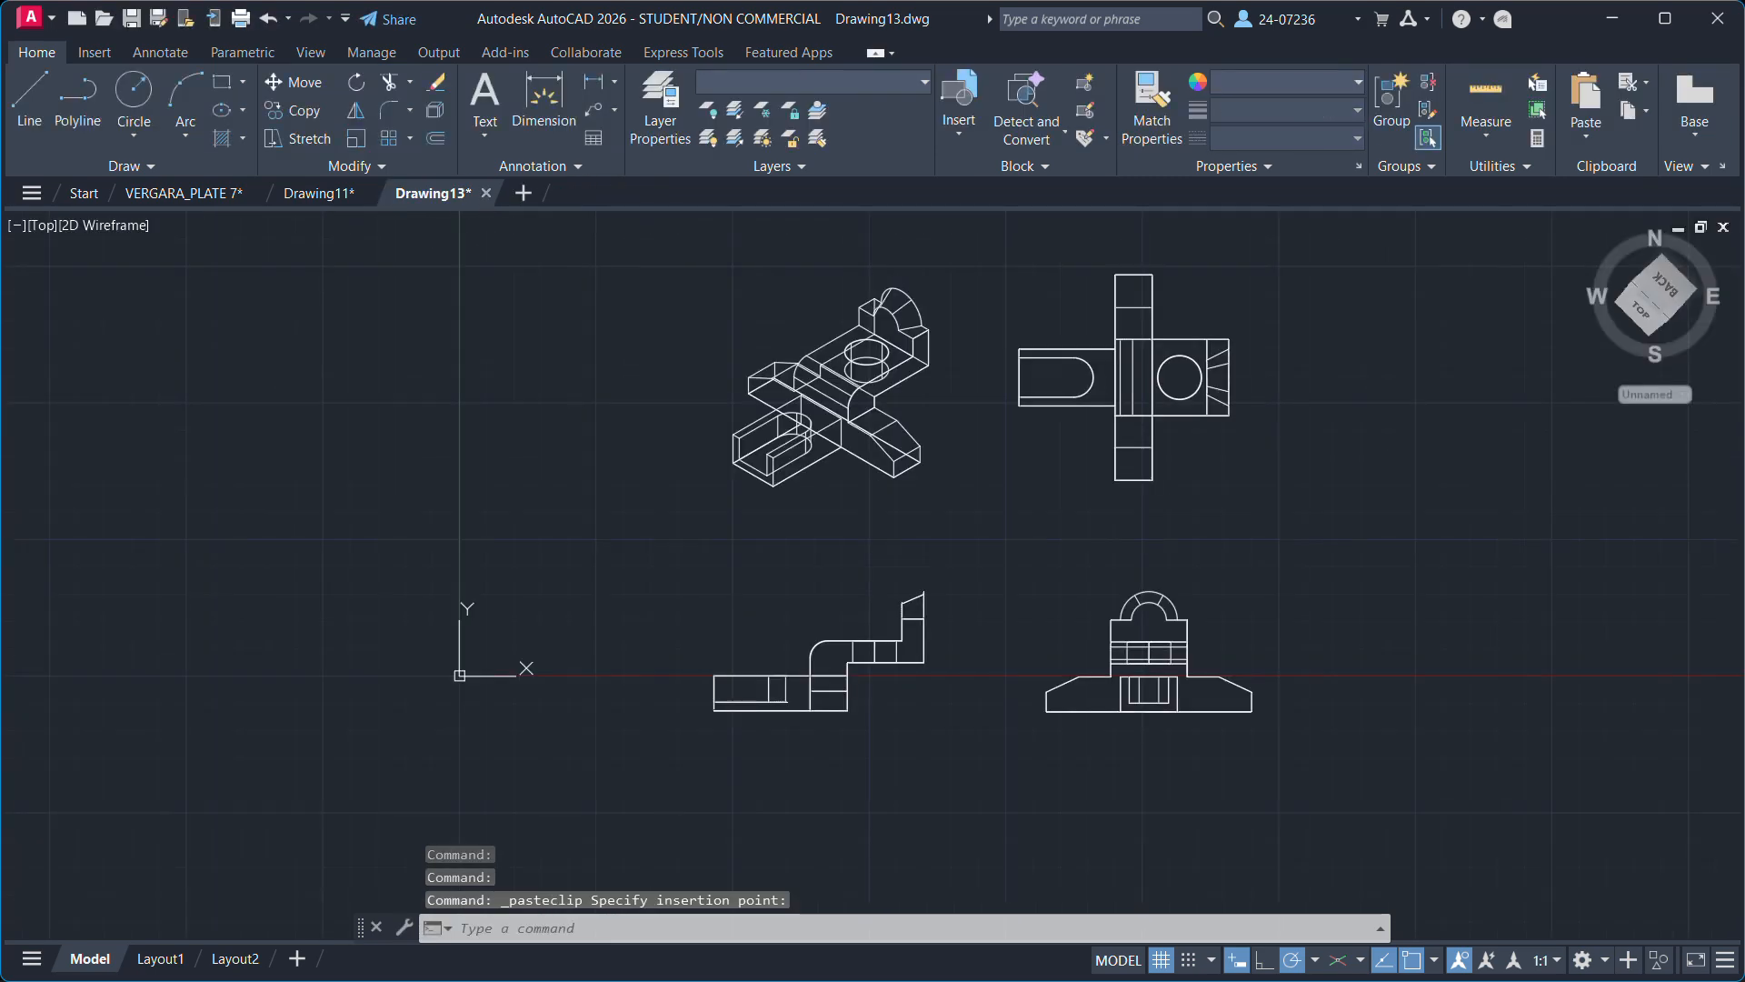
pyautogui.click(368, 193)
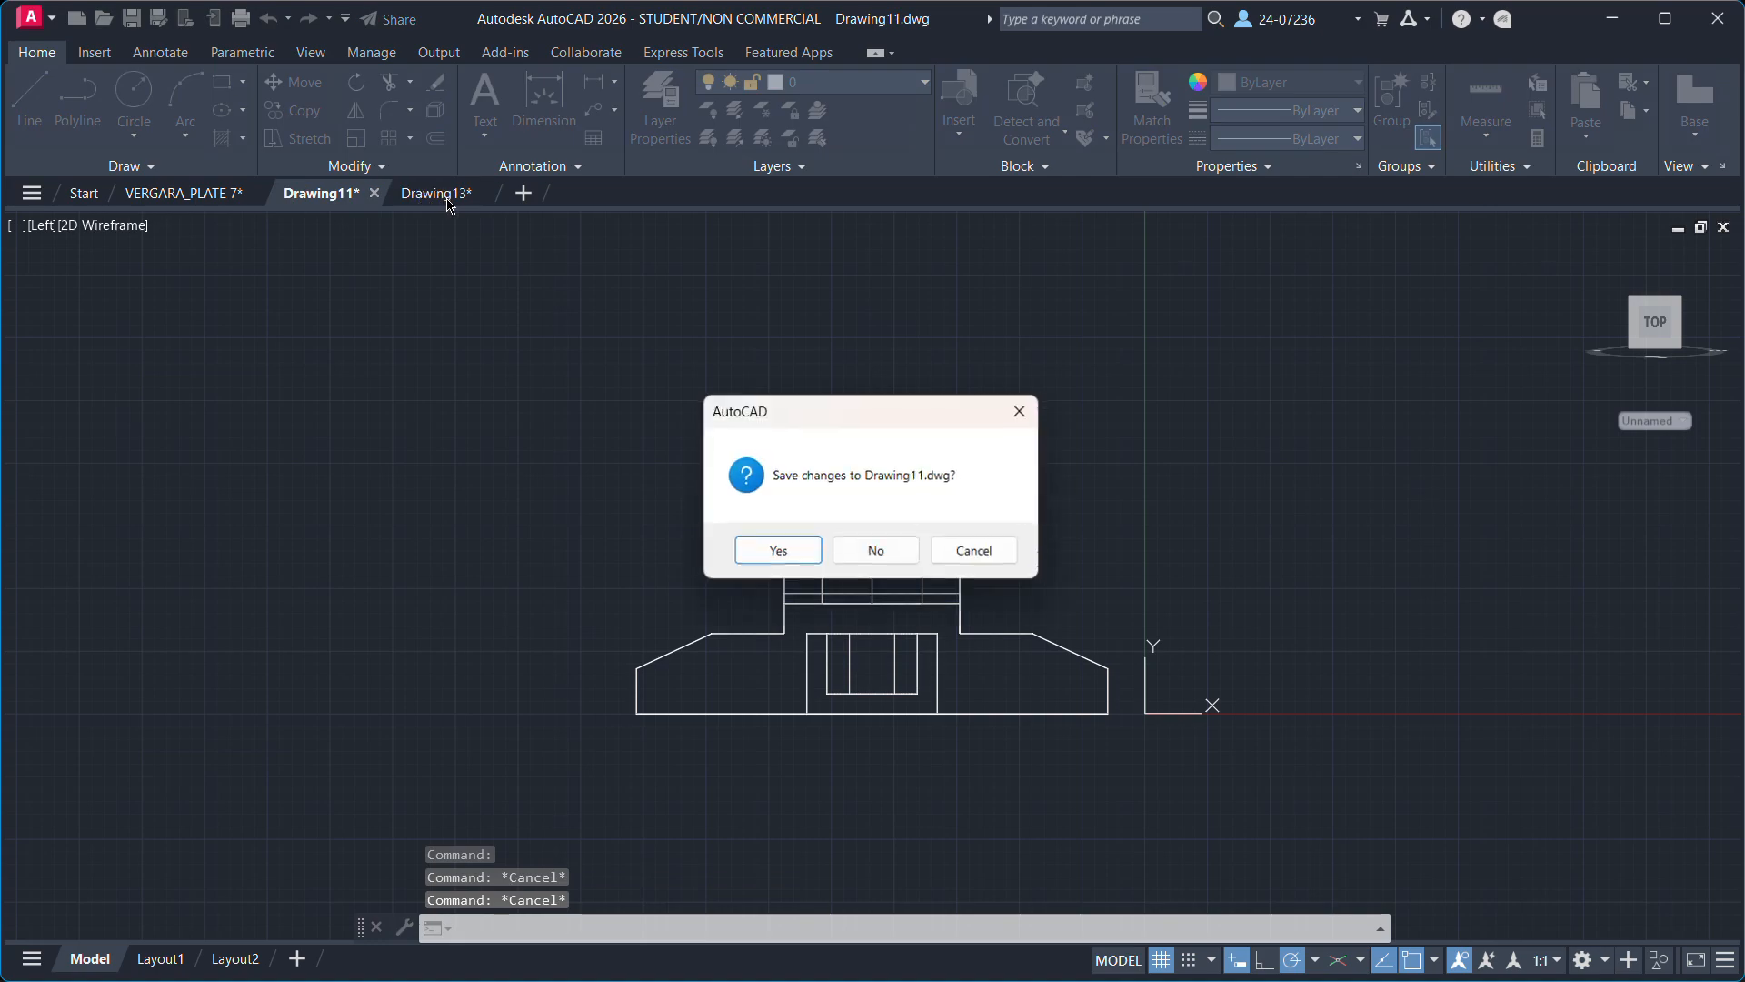
pyautogui.click(1025, 413)
pyautogui.click(436, 194)
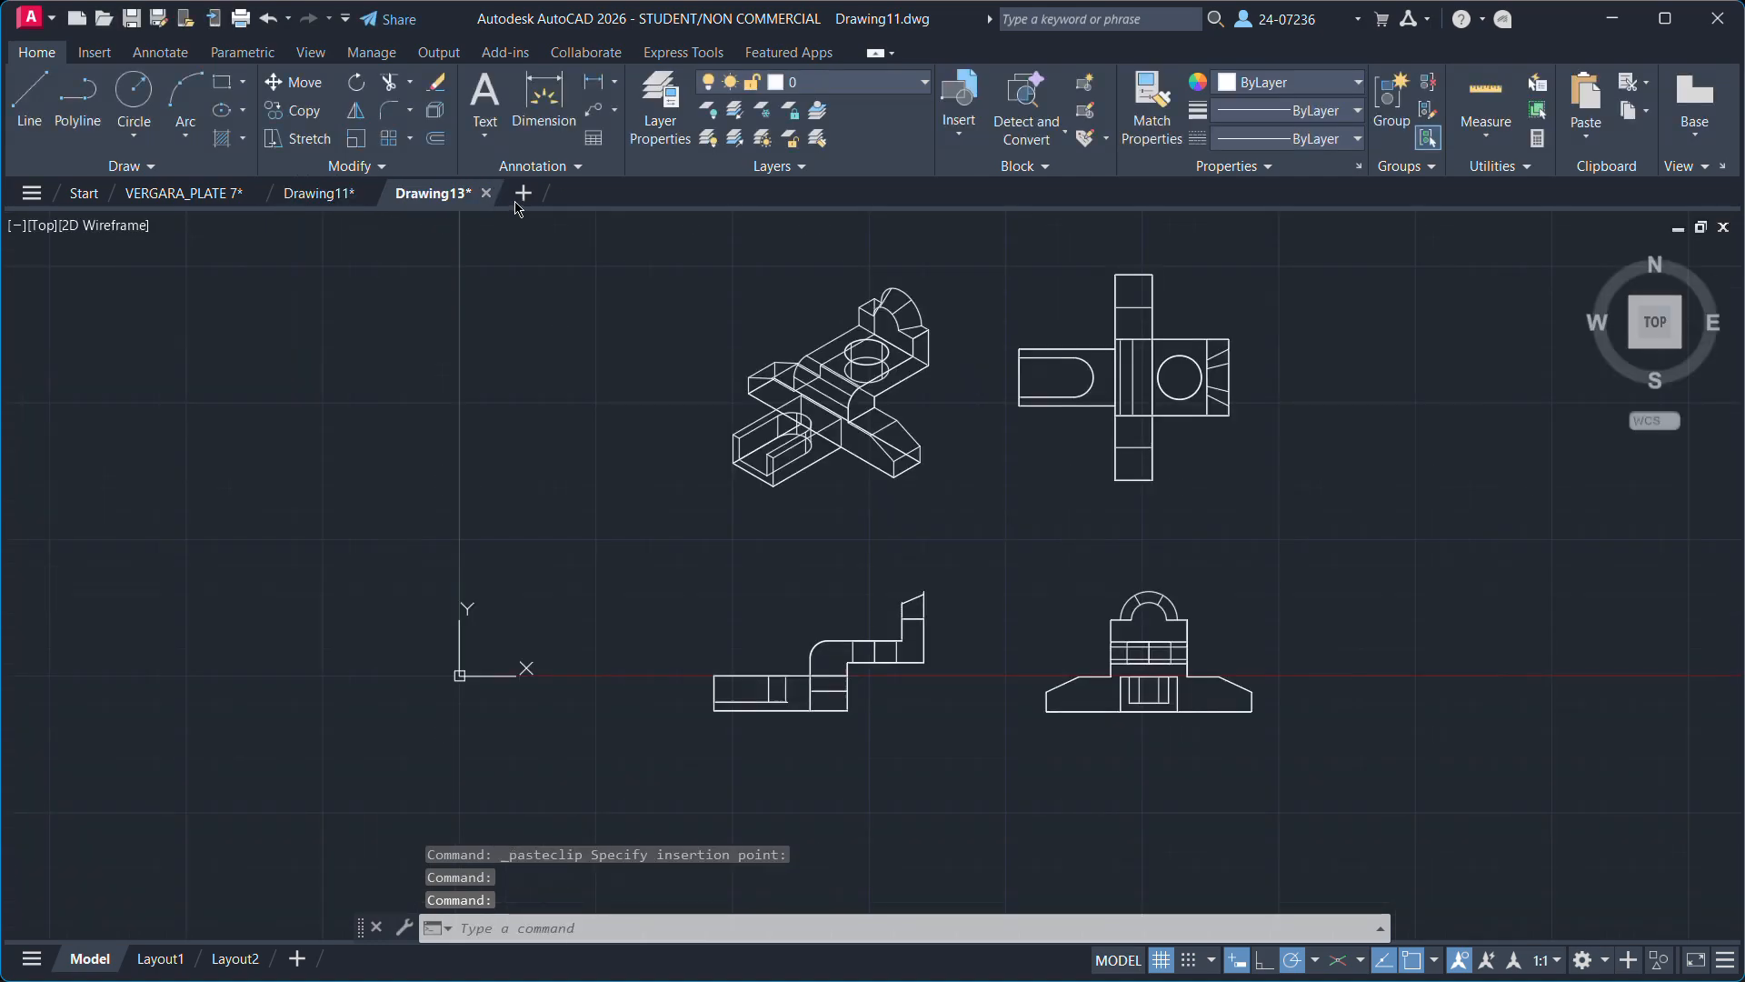
# Dimension the end edge of the upper arm in Drawing13's top view, placing the dimension above it, and leave the command.
pyautogui.moveTo(1492, 533); pyautogui.dragTo(1459, 598, button='middle')
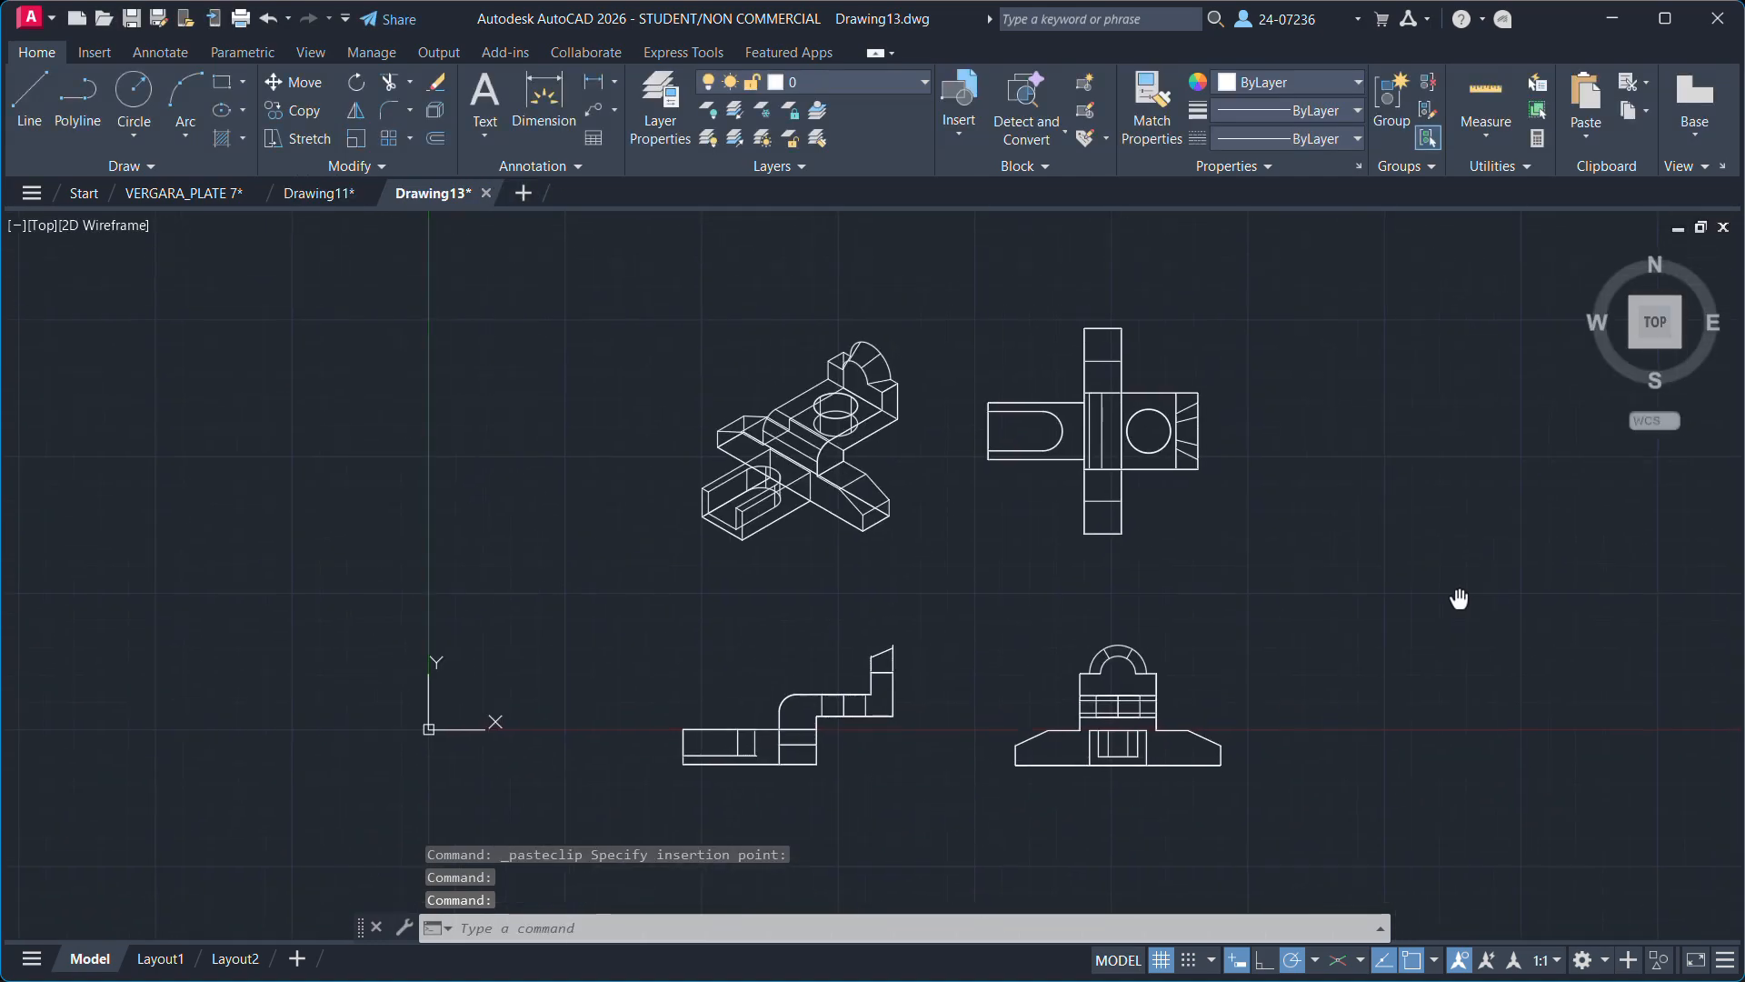
pyautogui.click(538, 104)
pyautogui.scroll(5, 1226, 391)
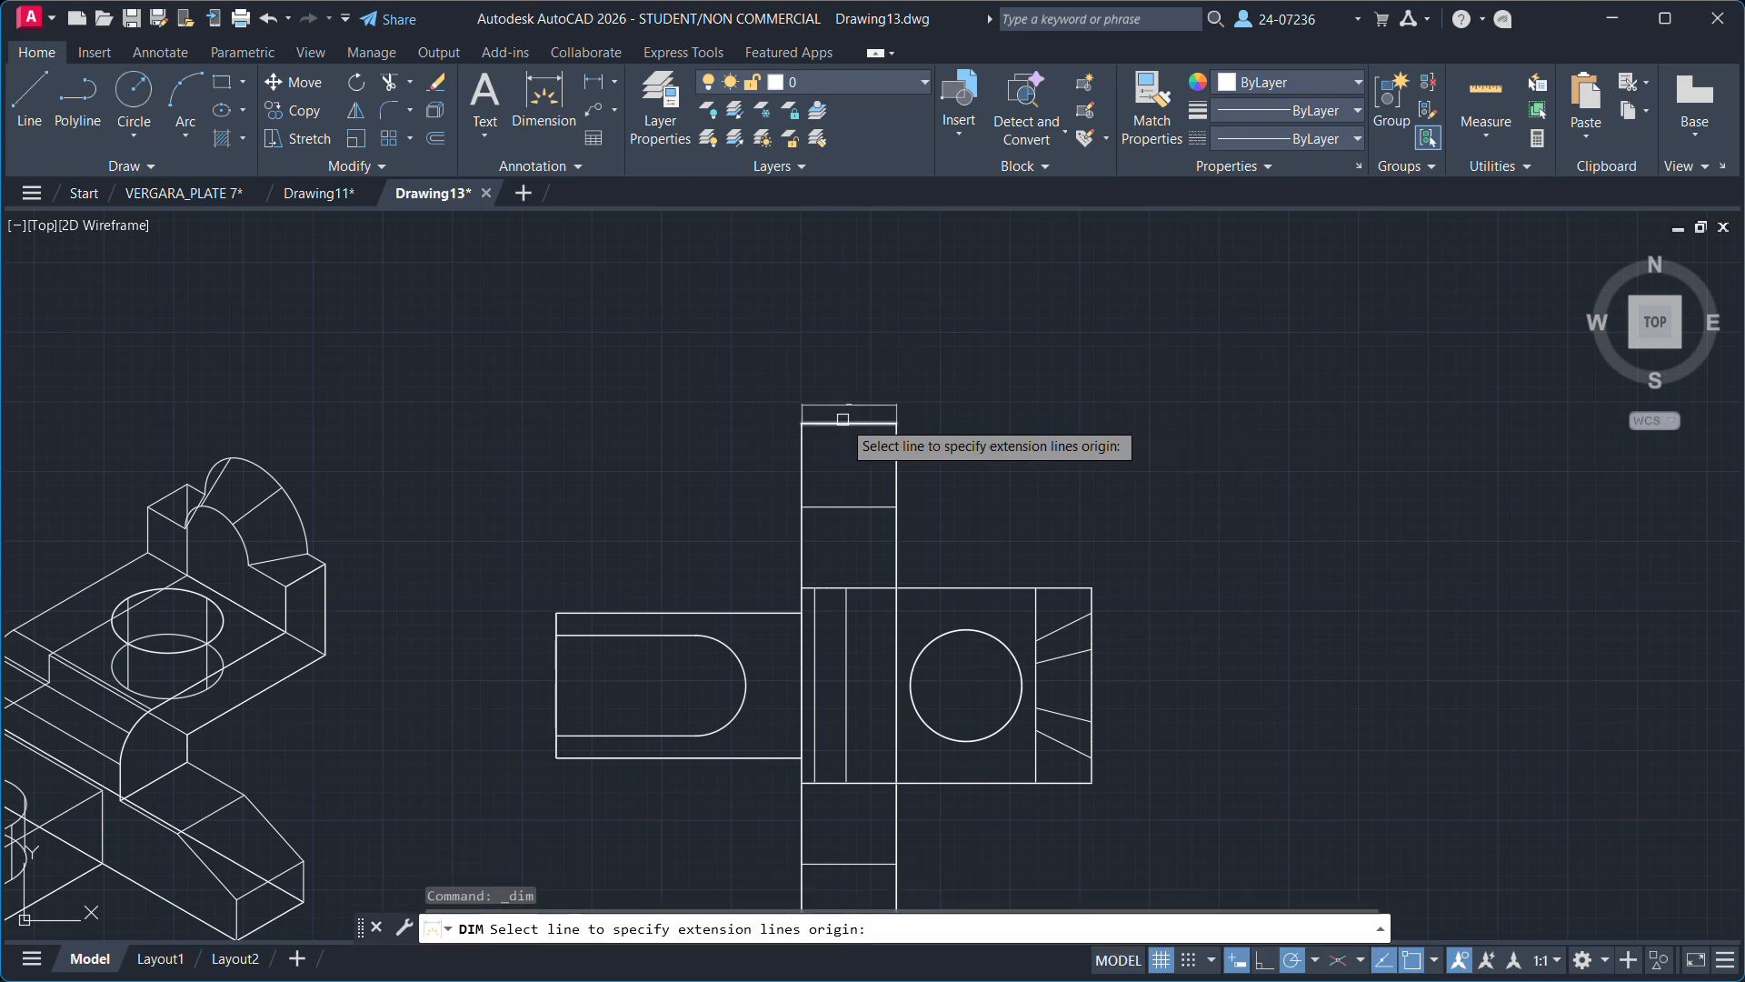
pyautogui.click(843, 419)
pyautogui.click(850, 355)
pyautogui.scroll(5, 863, 357)
pyautogui.scroll(-10, 860, 349)
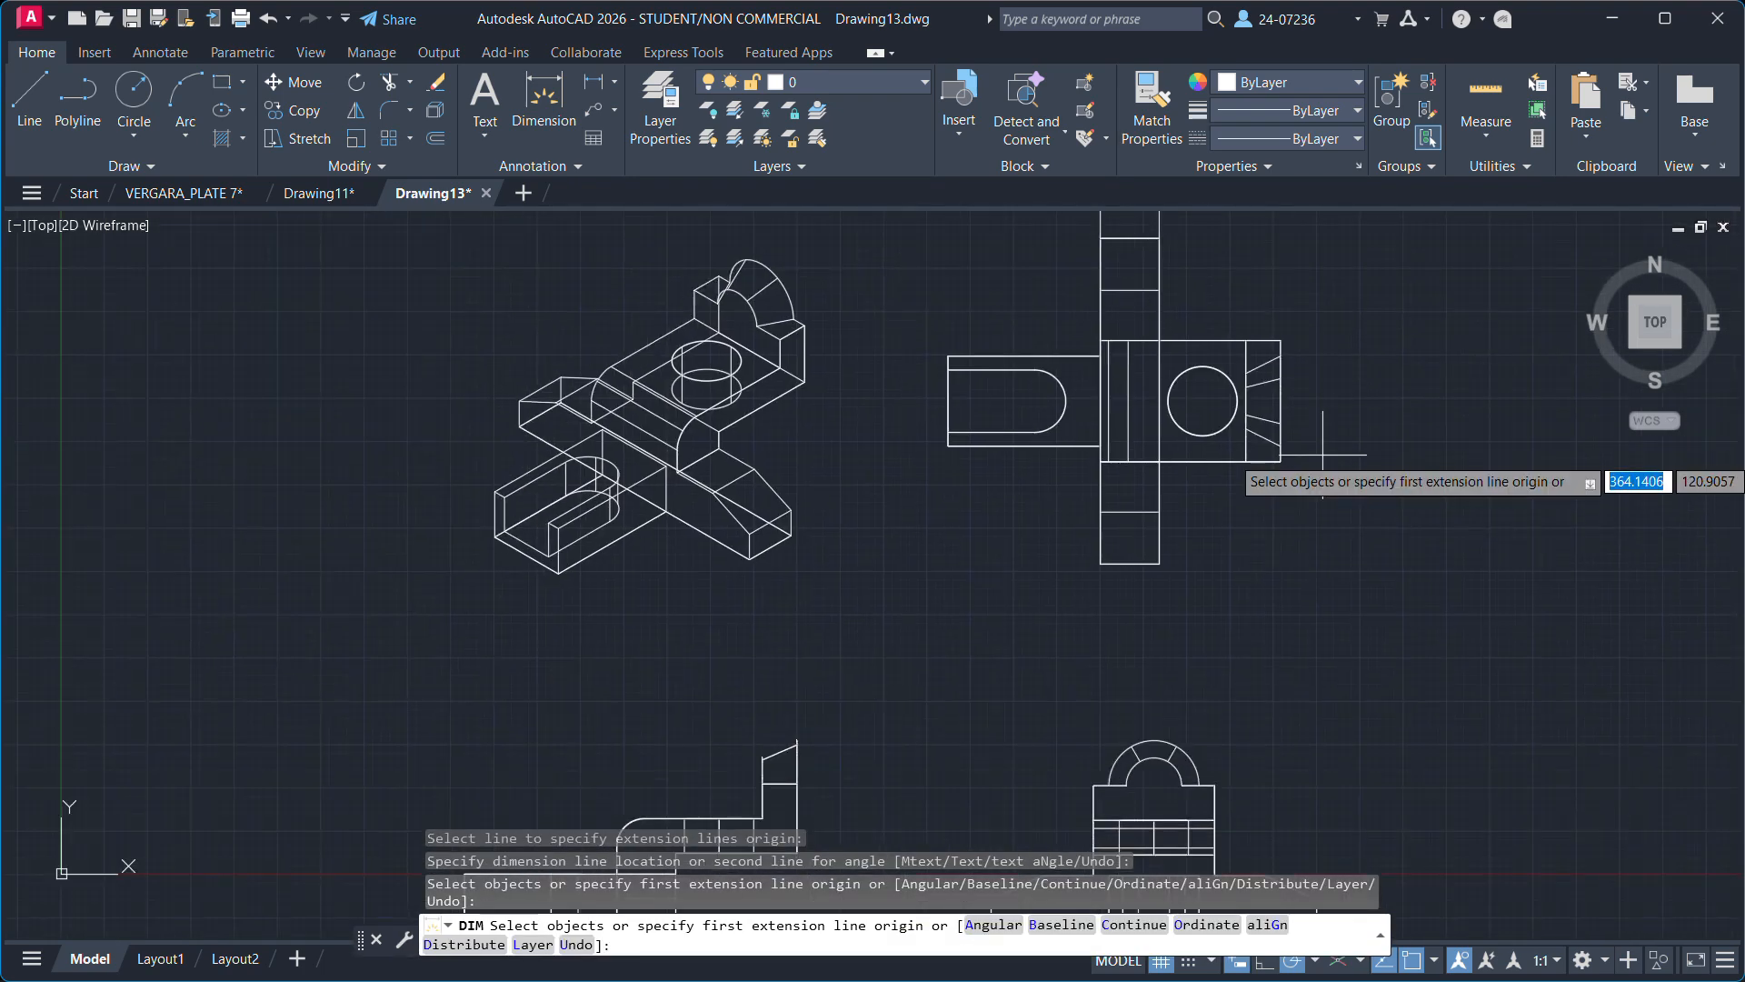
pyautogui.write('dims')
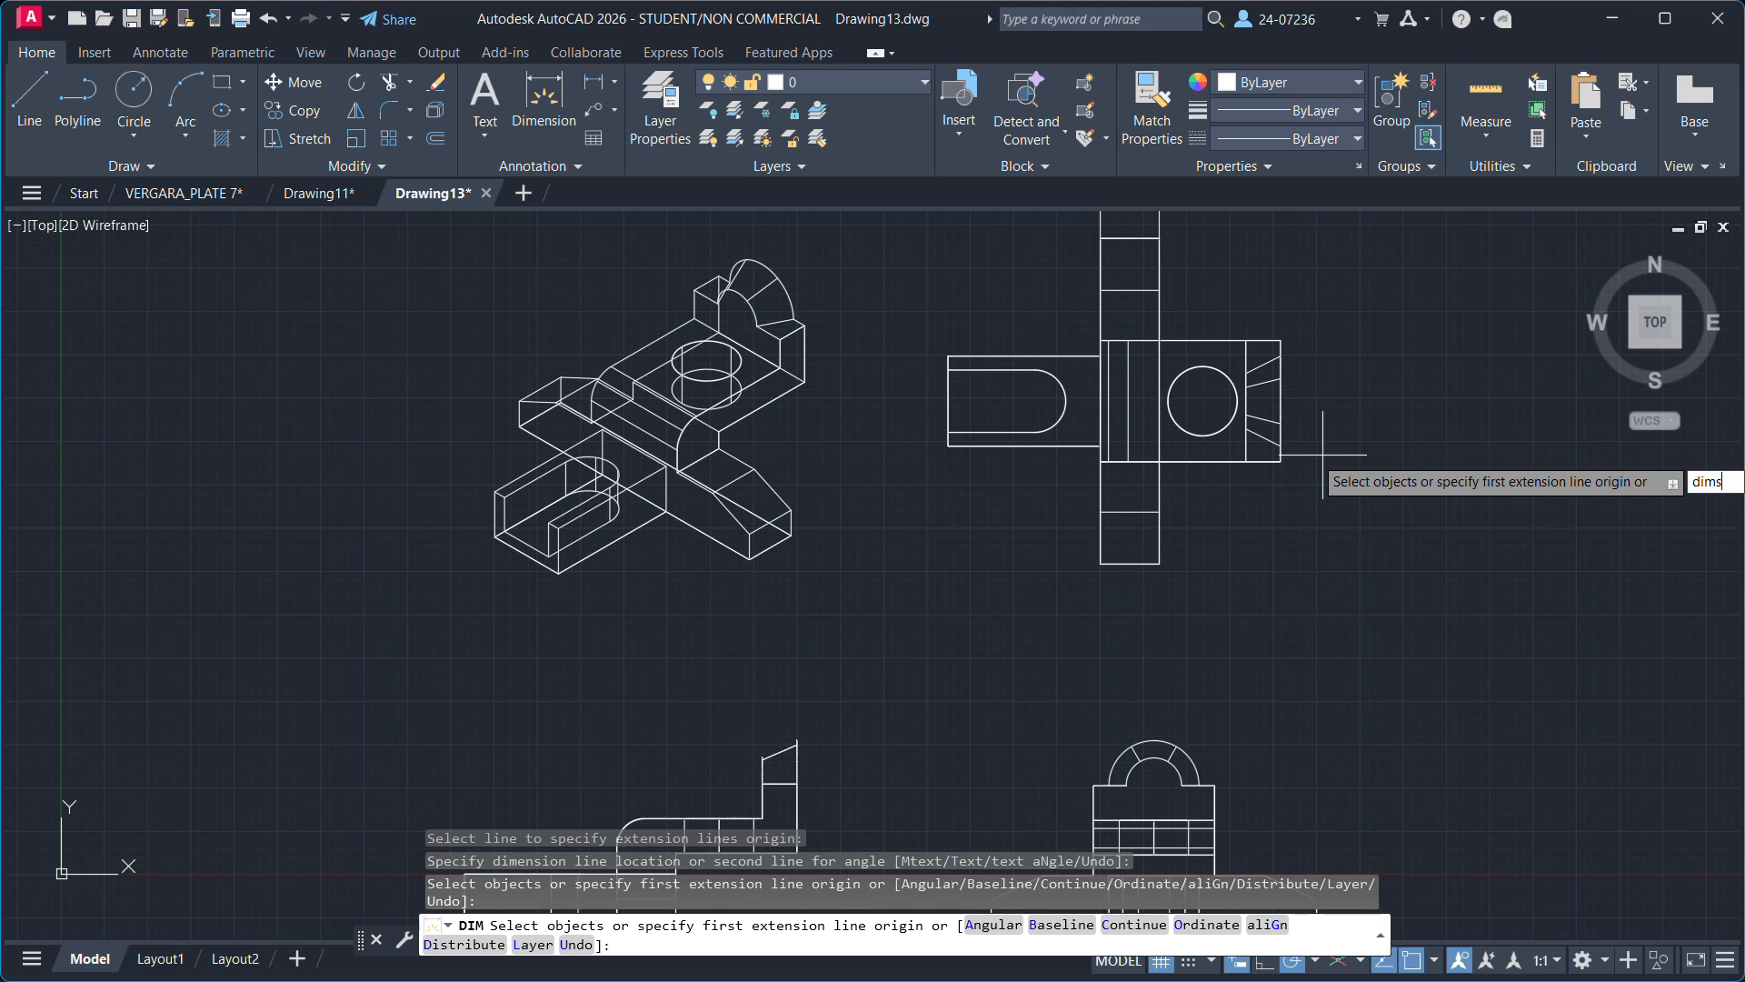
pyautogui.press('Escape')
pyautogui.press('Escape')
pyautogui.press('Escape')
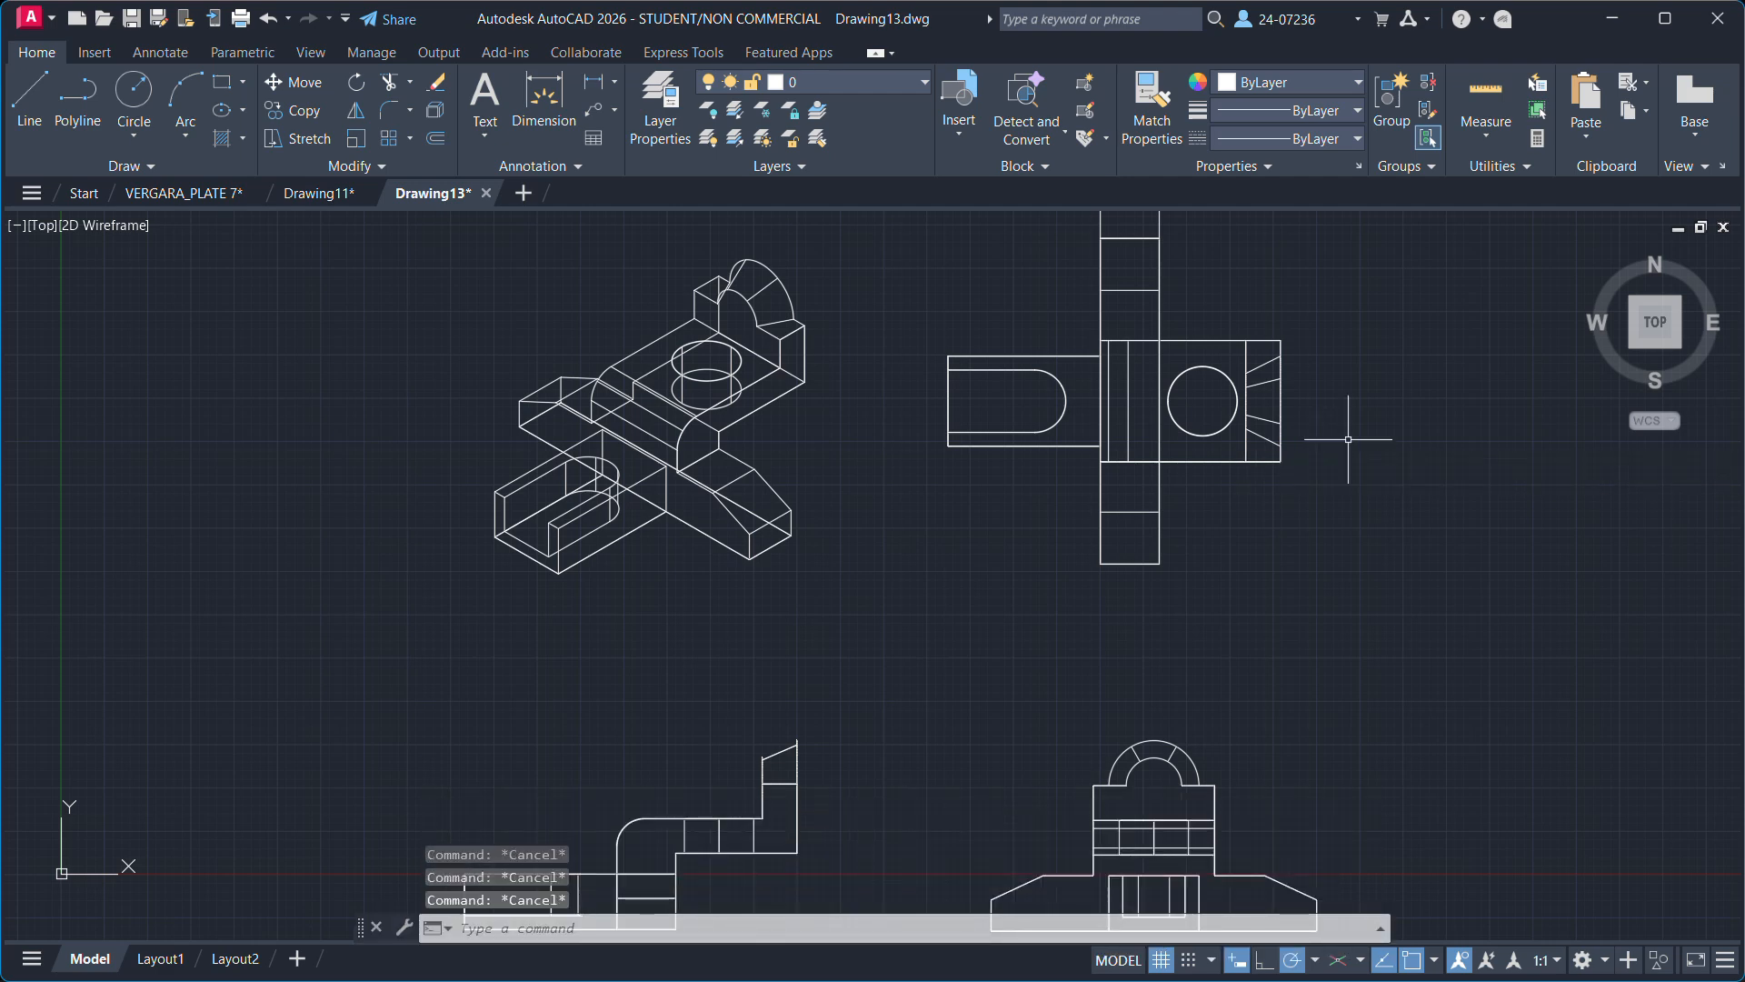
# Modify the Standard dimension style so linear dimensions use a precision of 0 decimals.
pyautogui.write('dimsty')
pyautogui.press('Return')
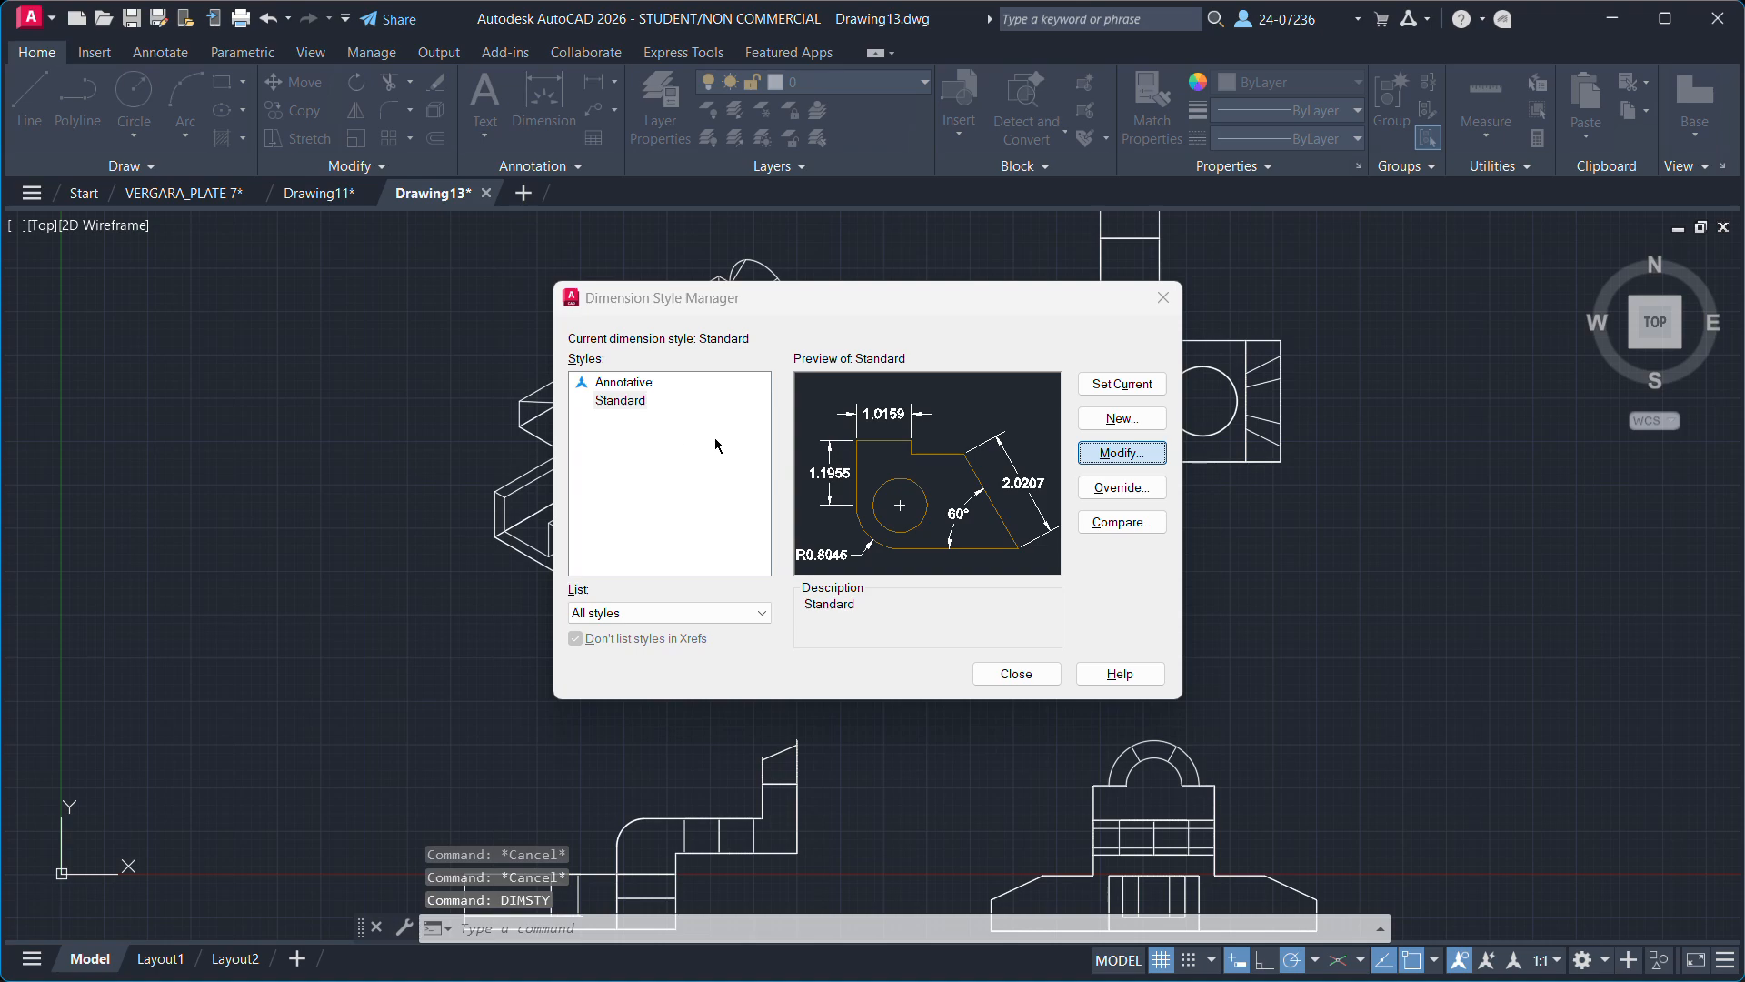
pyautogui.press('Return')
pyautogui.click(932, 377)
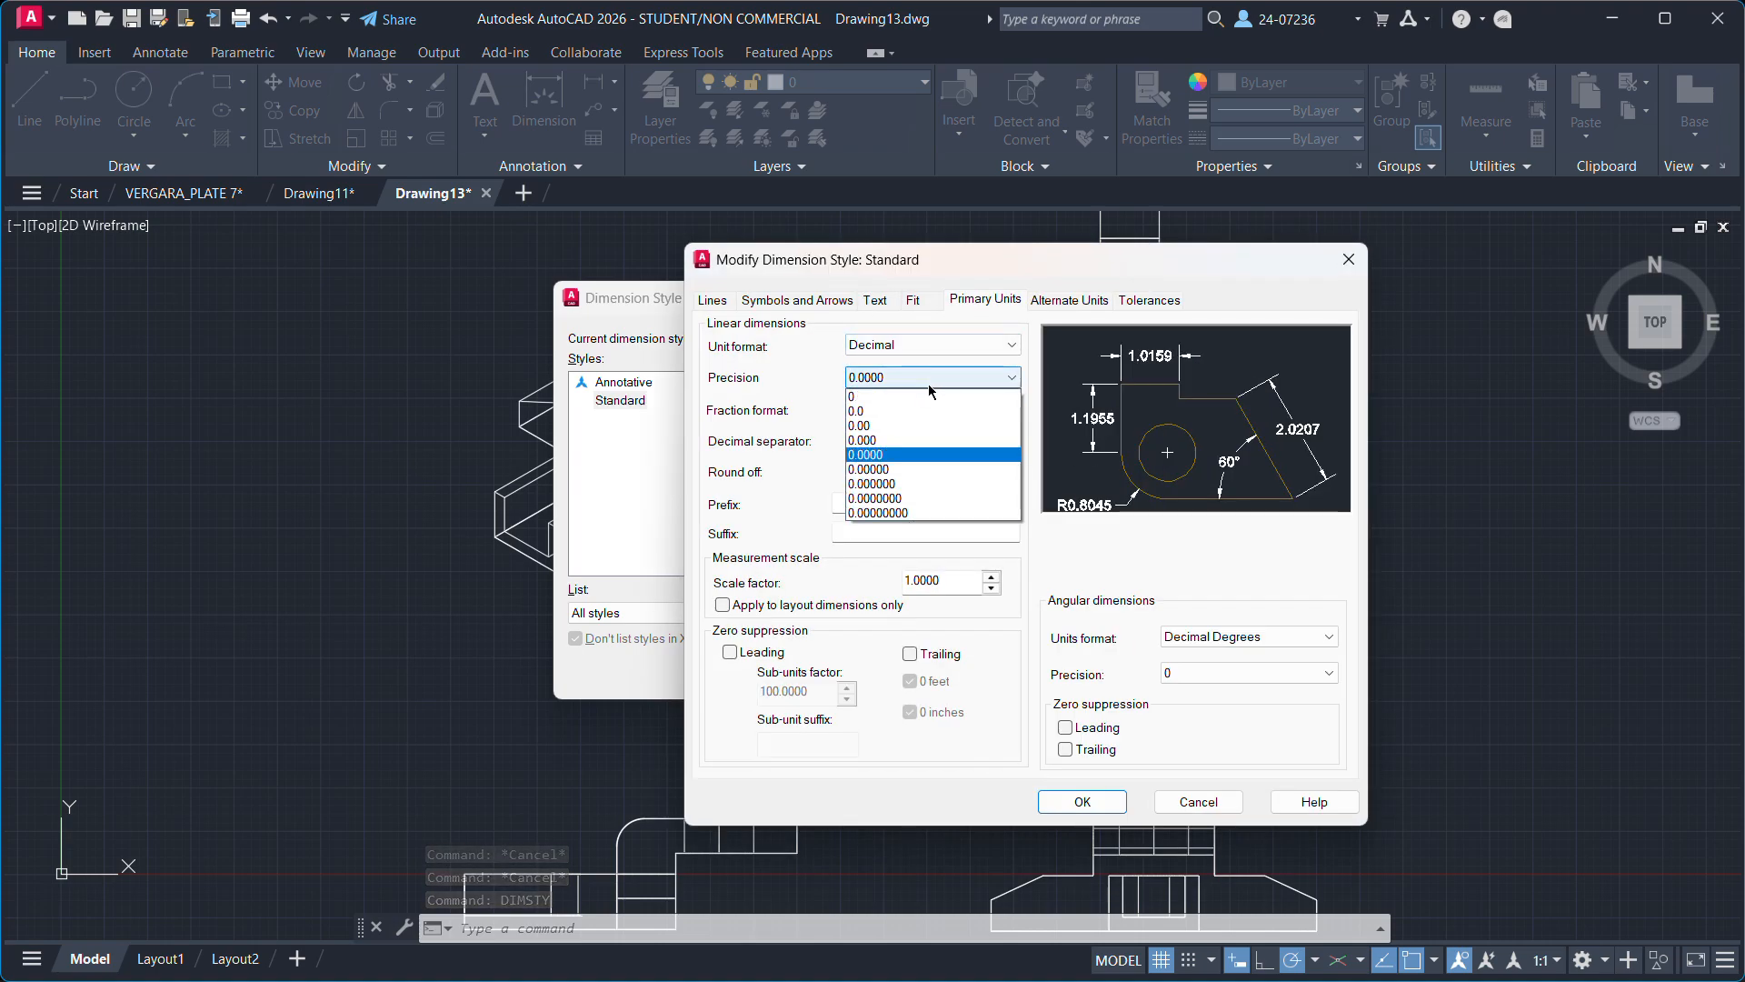
pyautogui.click(896, 391)
# Set the Standard dimension style's text height to 2.5 and arrow size to 2, save the changes, and close the style manager.
pyautogui.click(837, 307)
pyautogui.click(875, 301)
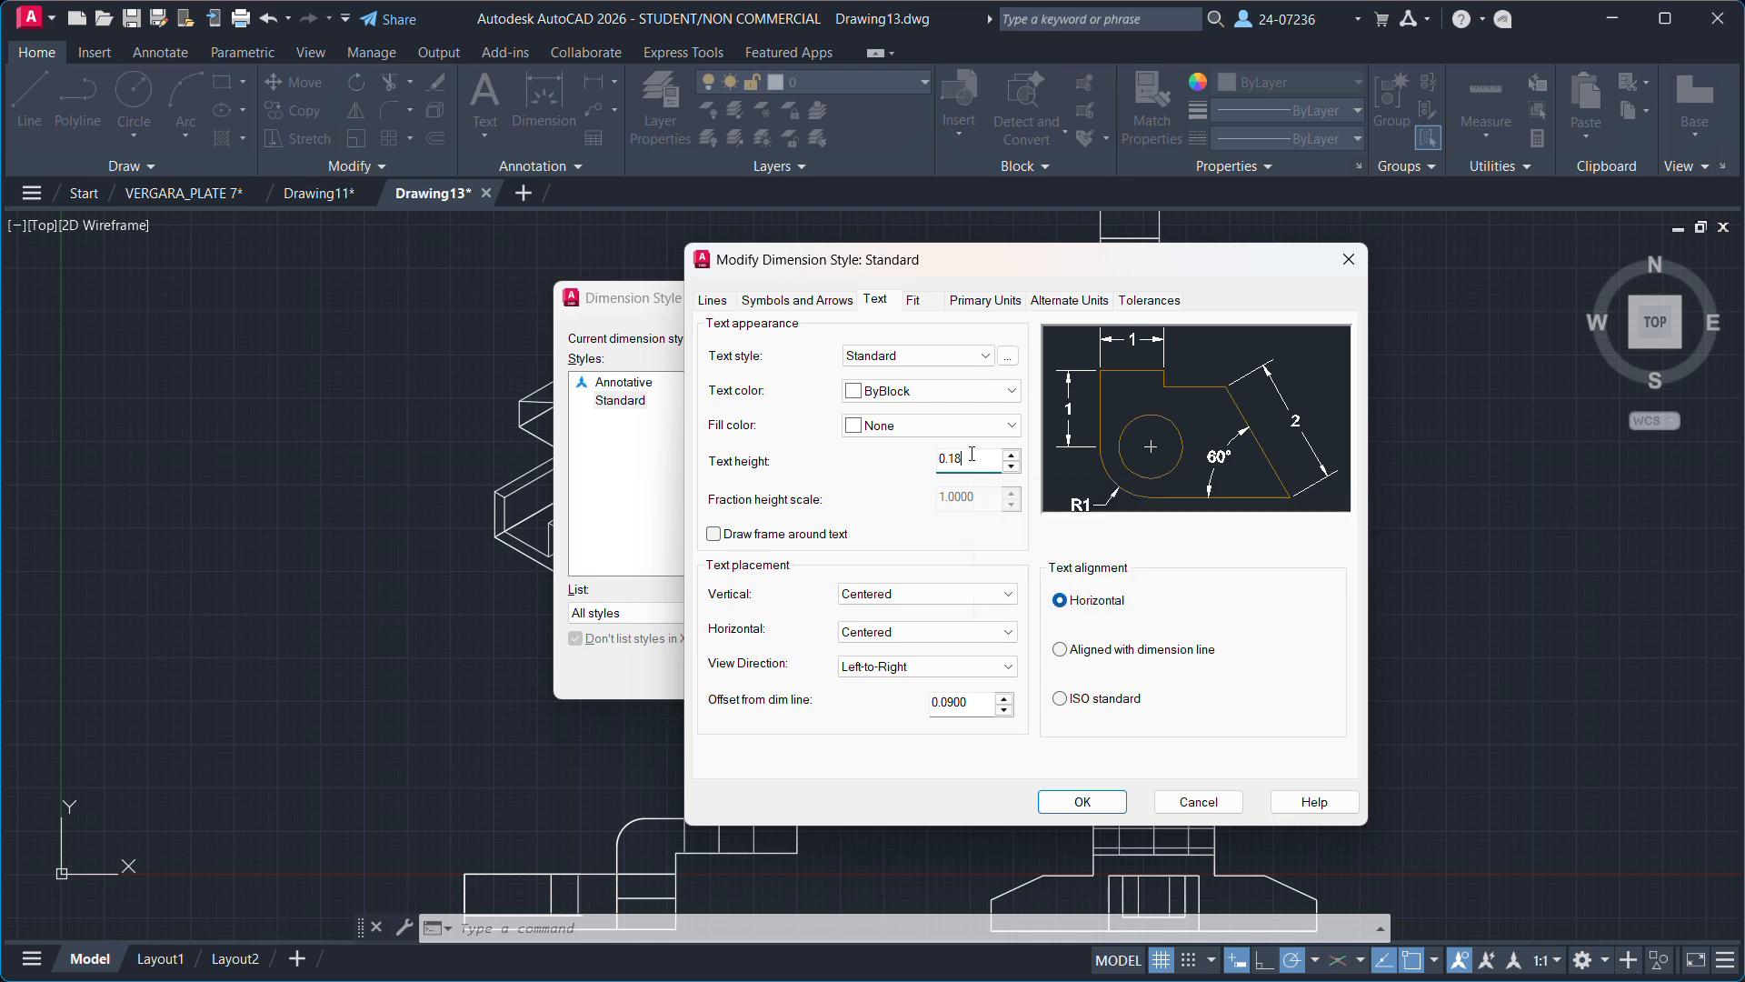
pyautogui.doubleClick(969, 458)
pyautogui.write('2')
pyautogui.click(810, 304)
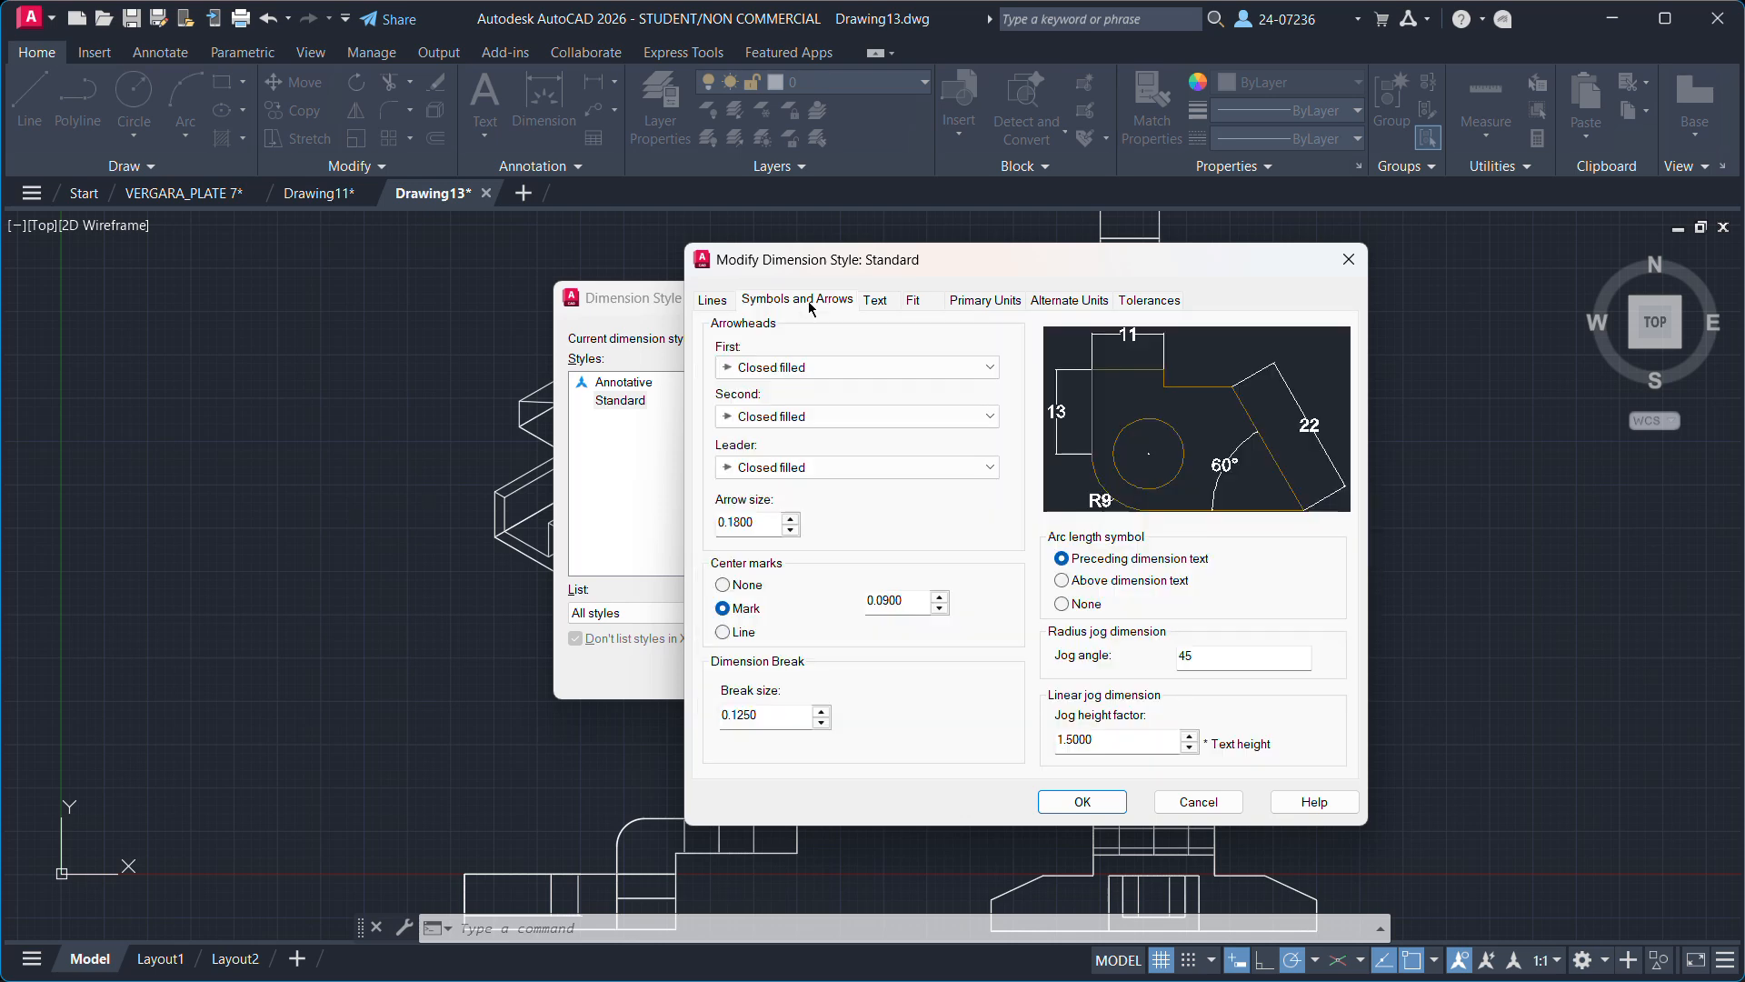
pyautogui.write('2')
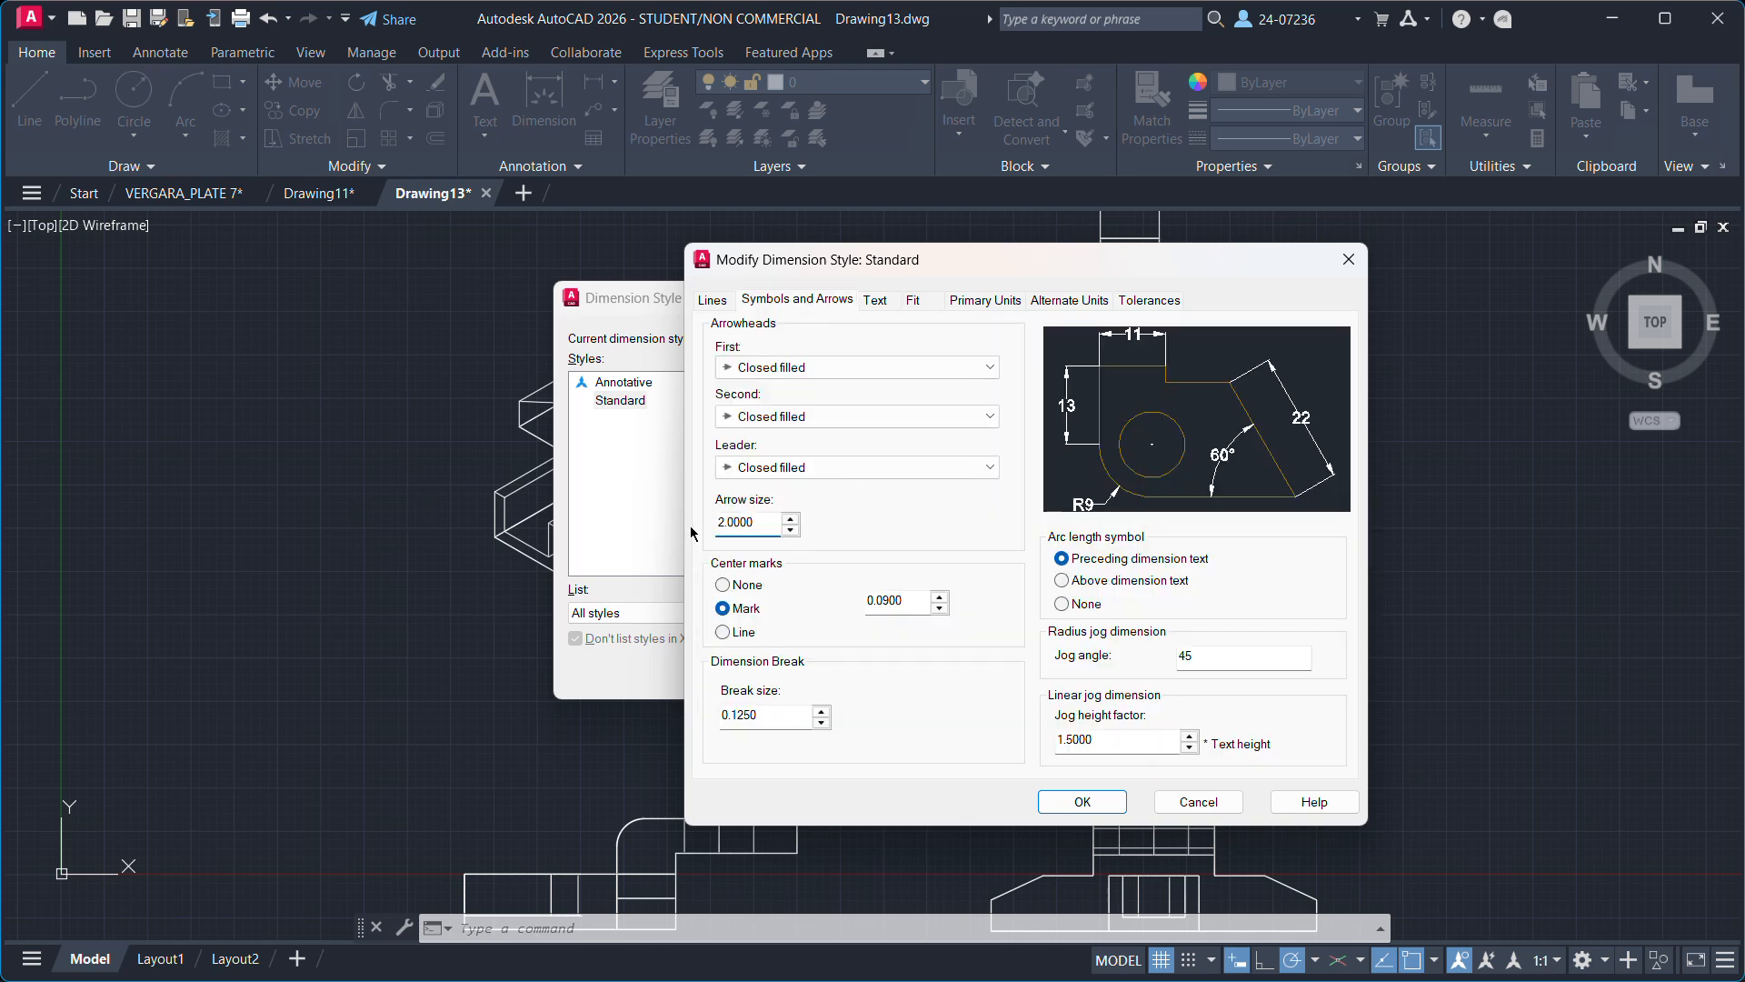
pyautogui.click(877, 301)
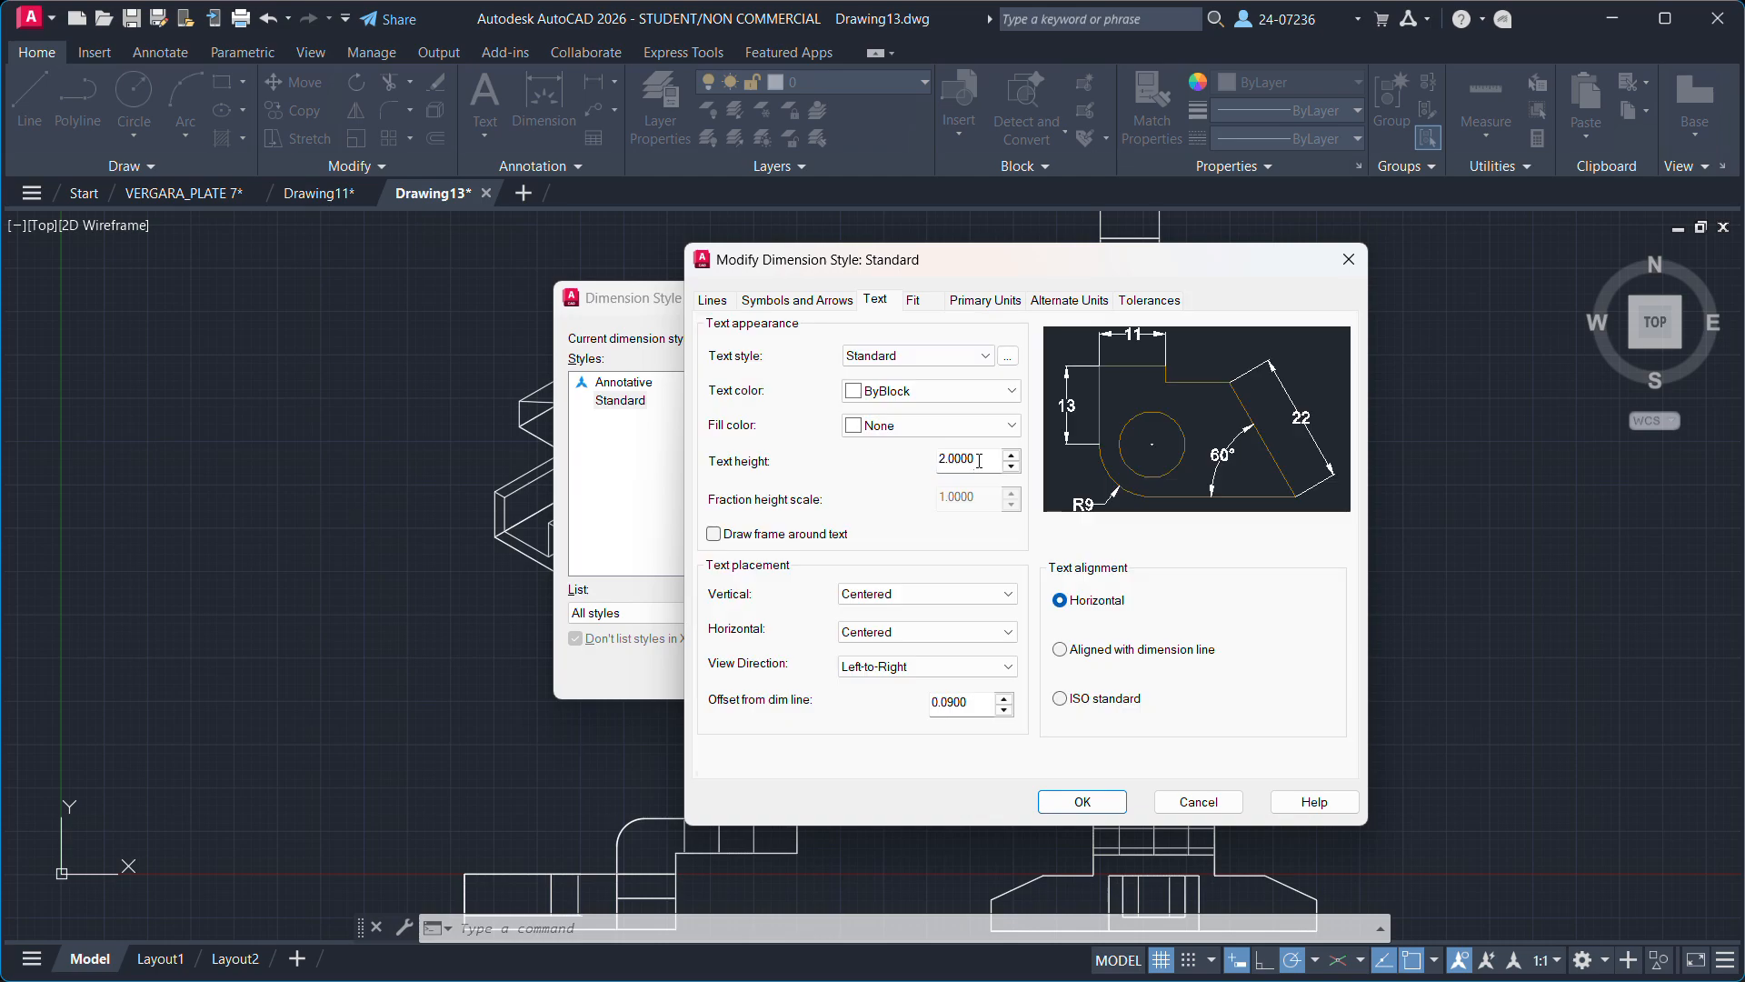
pyautogui.write('5')
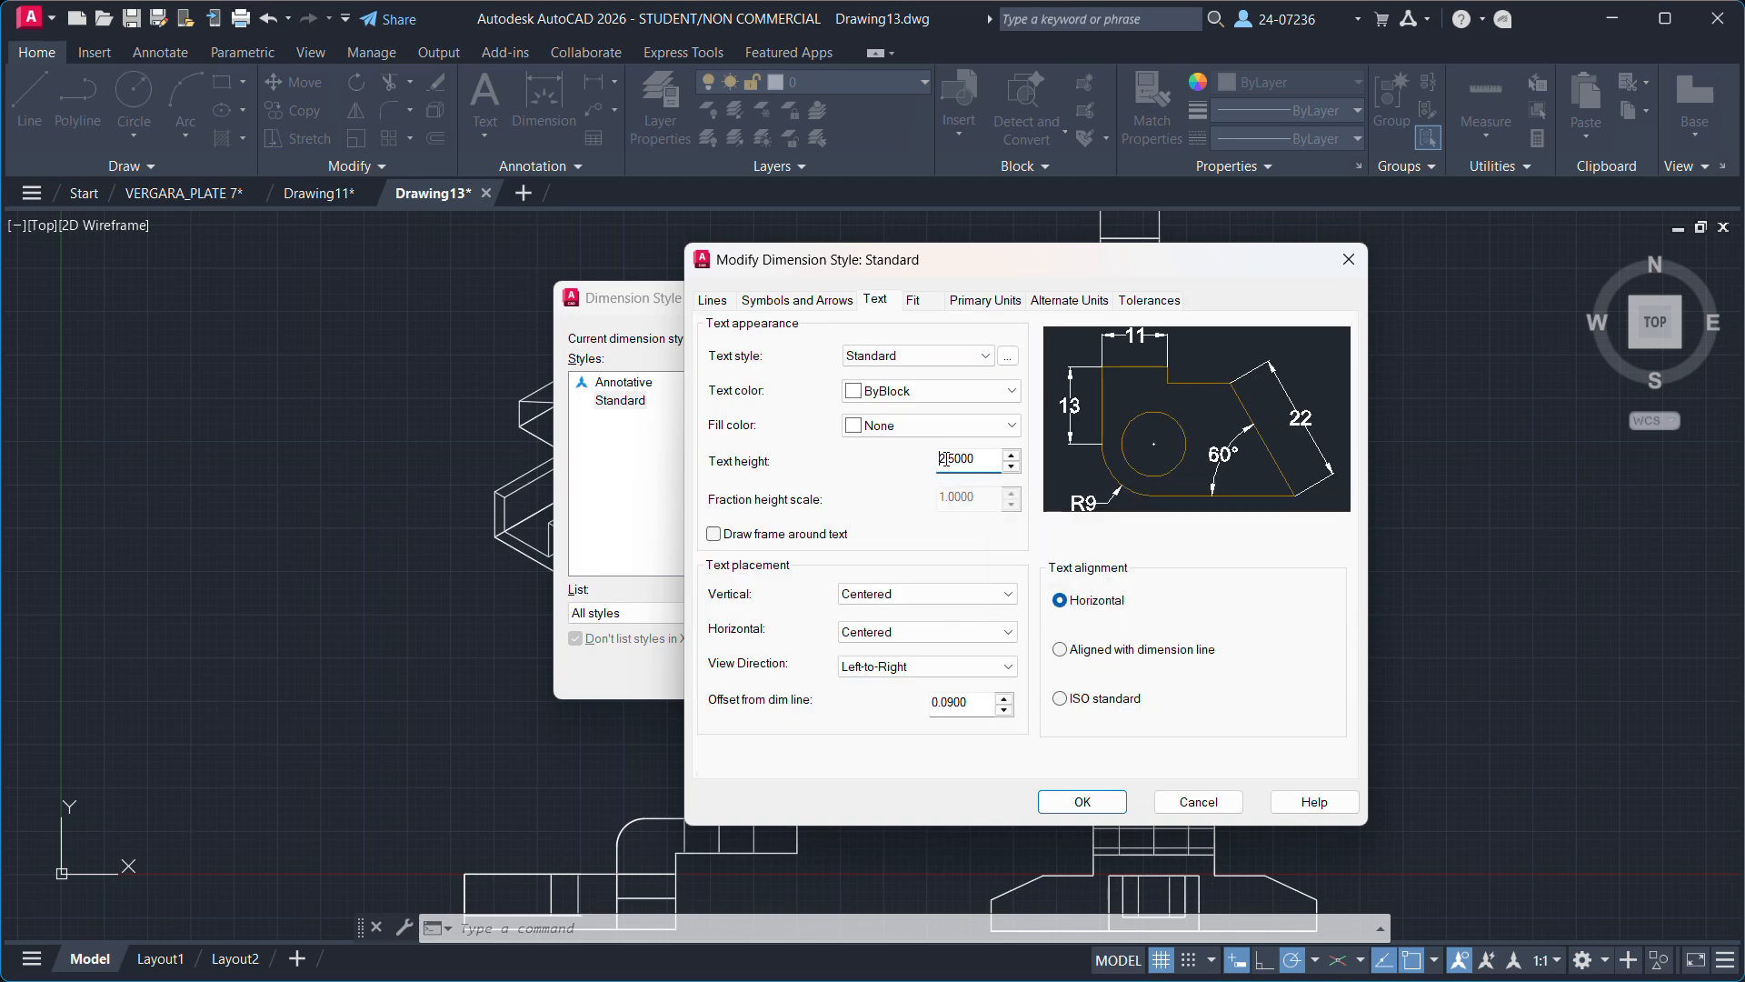
pyautogui.click(1083, 801)
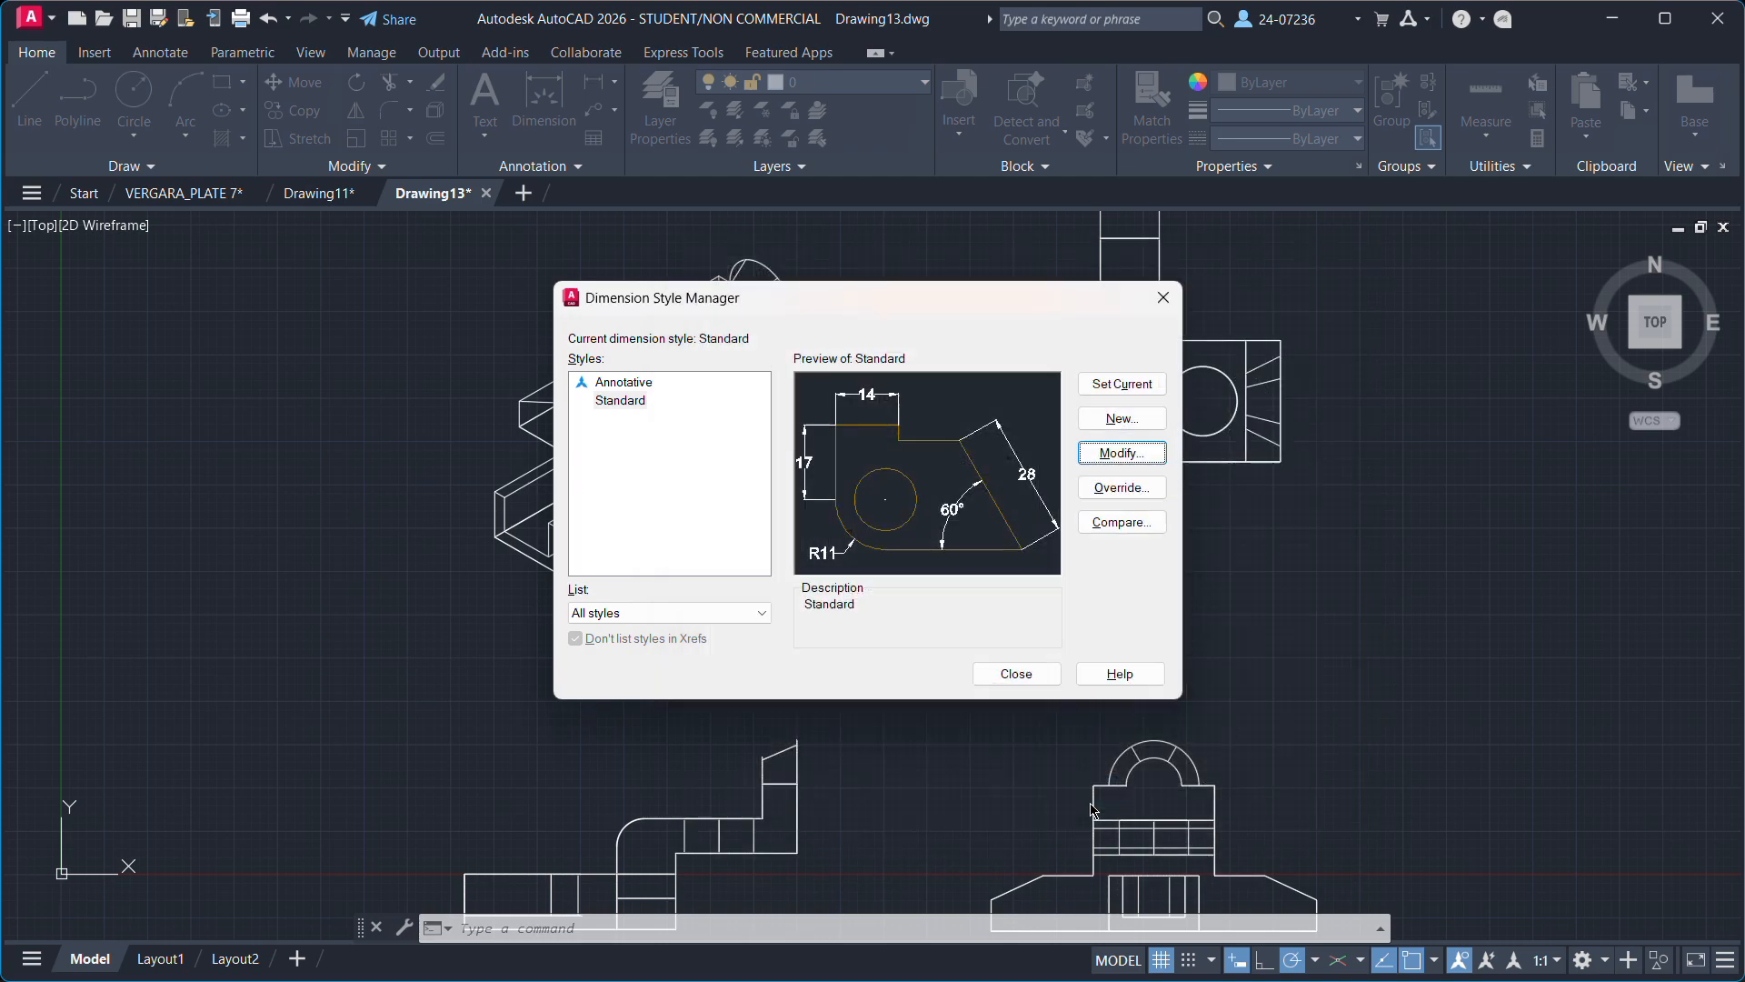
pyautogui.click(1022, 681)
# Dimension the length of the slotted arm in the top view, aligning it with the existing 17 dimension, and leave the command.
pyautogui.moveTo(1164, 596)
pyautogui.mouseDown(button='middle')
pyautogui.moveTo(1352, 572)
pyautogui.moveTo(1351, 690)
pyautogui.moveTo(1301, 670)
pyautogui.mouseUp(button='middle')
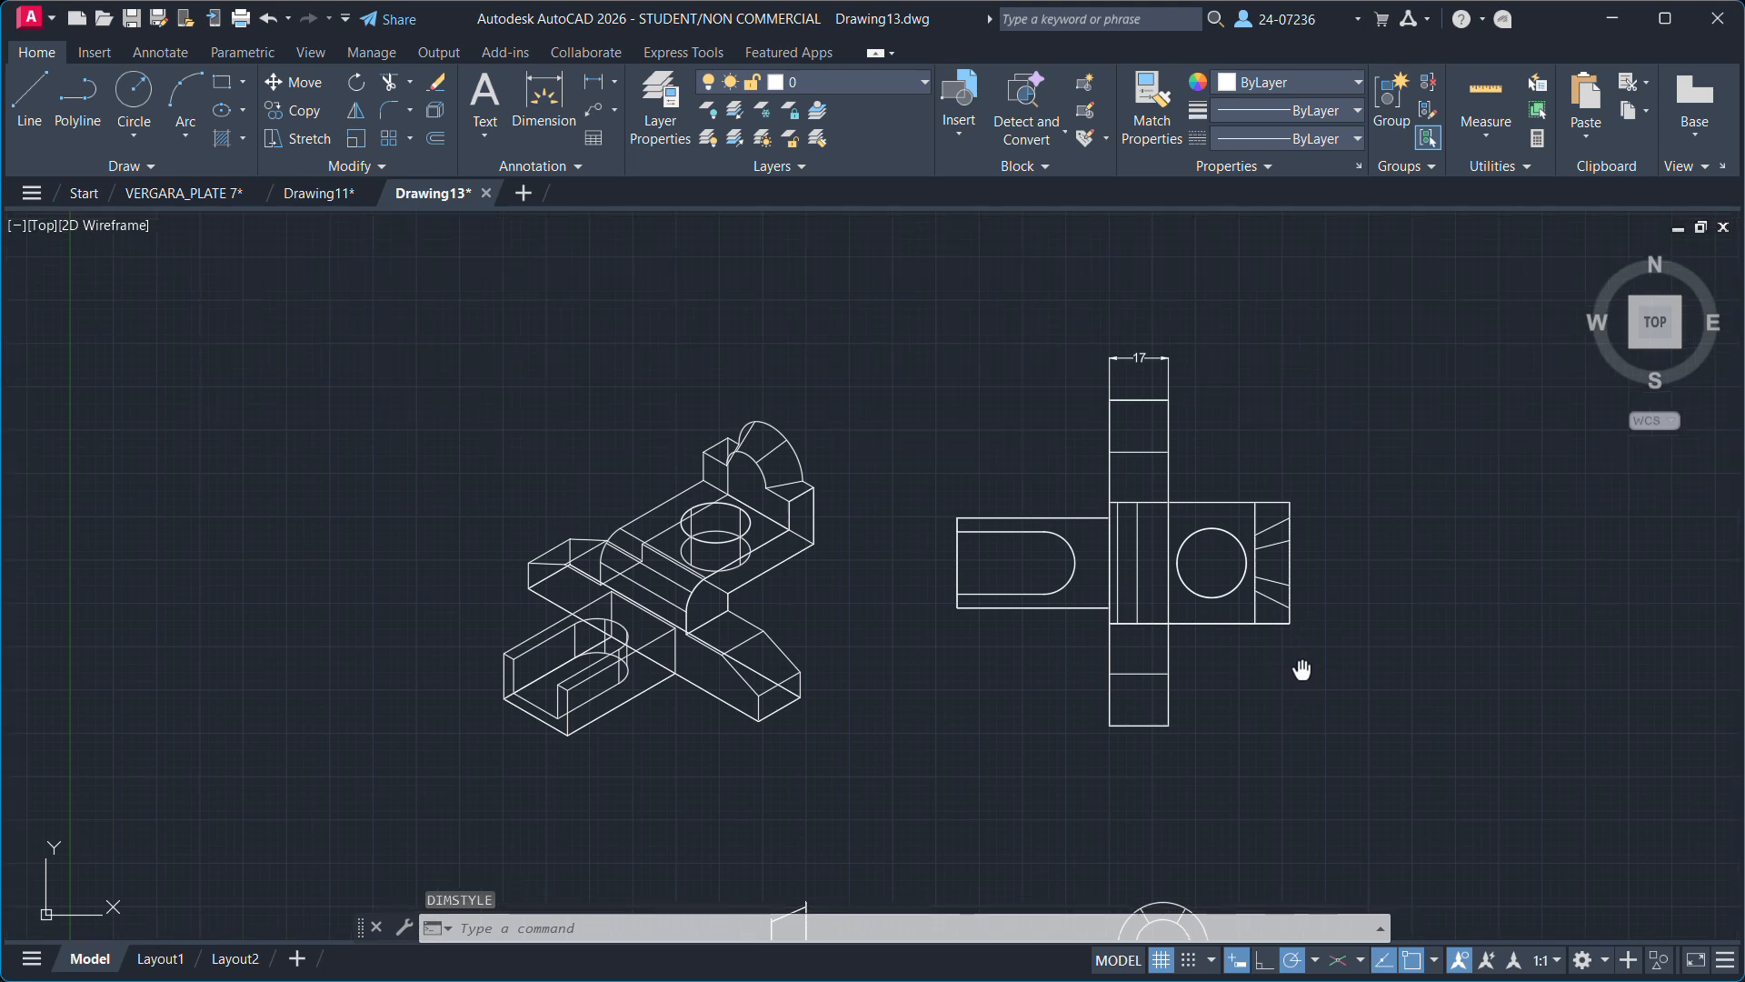
pyautogui.click(556, 110)
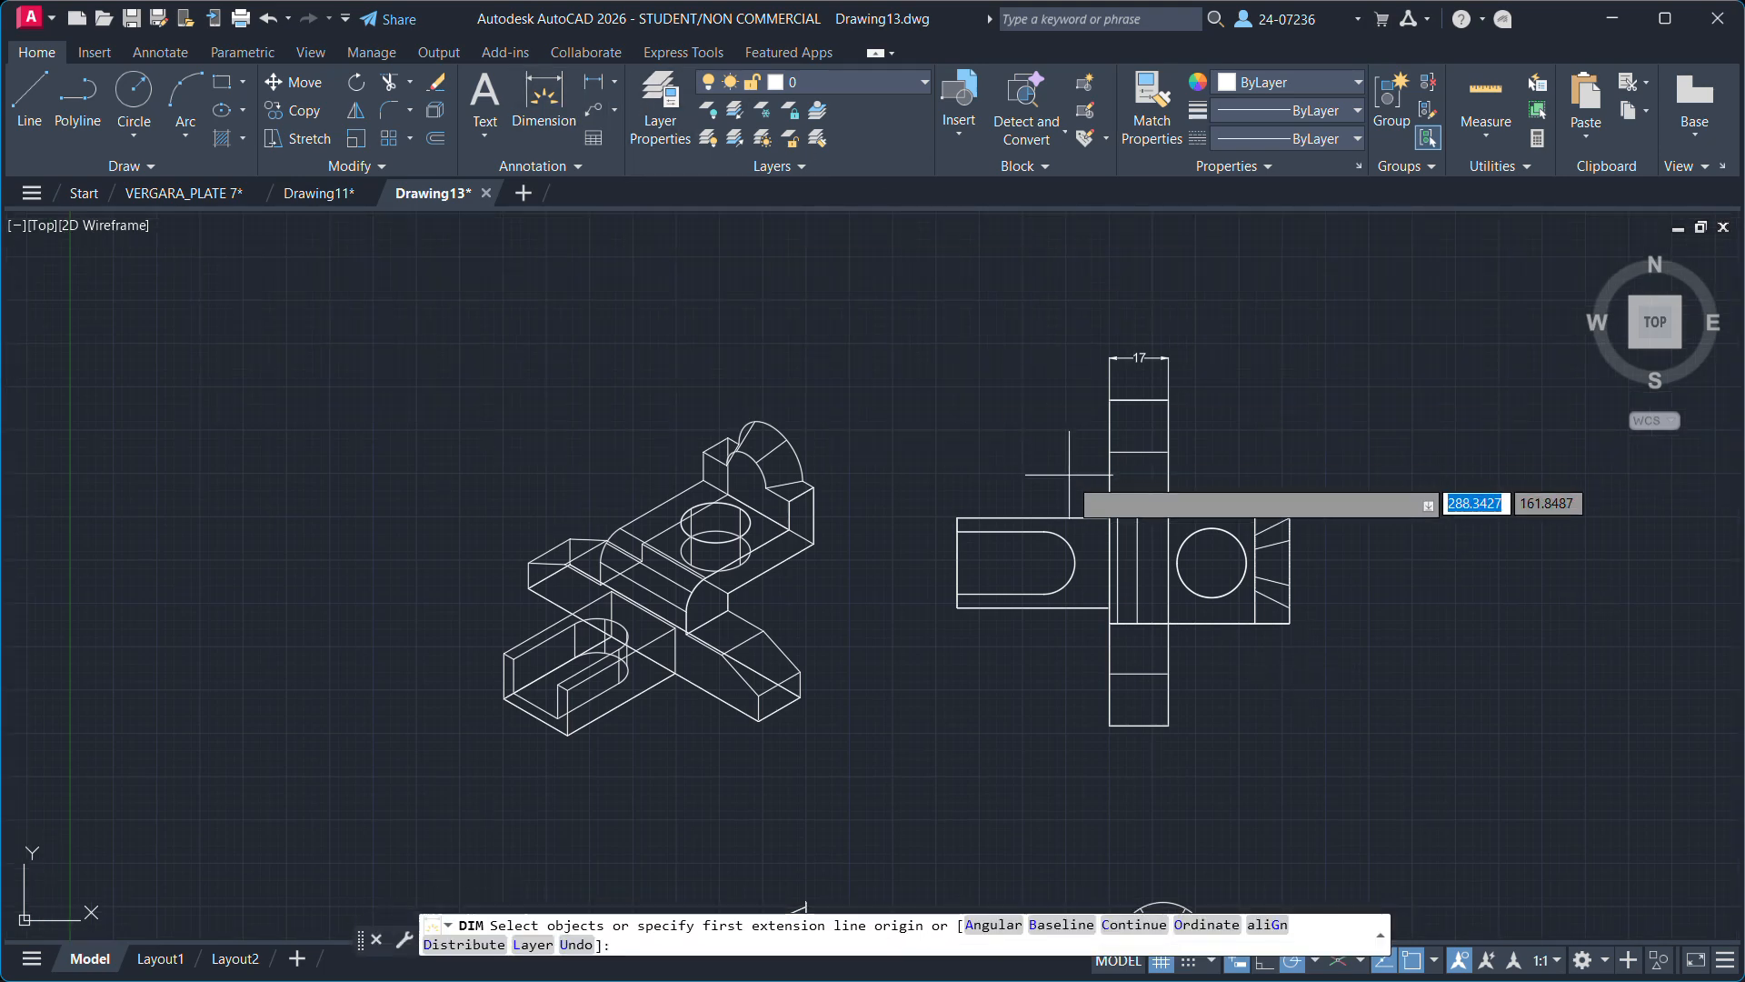
pyautogui.click(1064, 517)
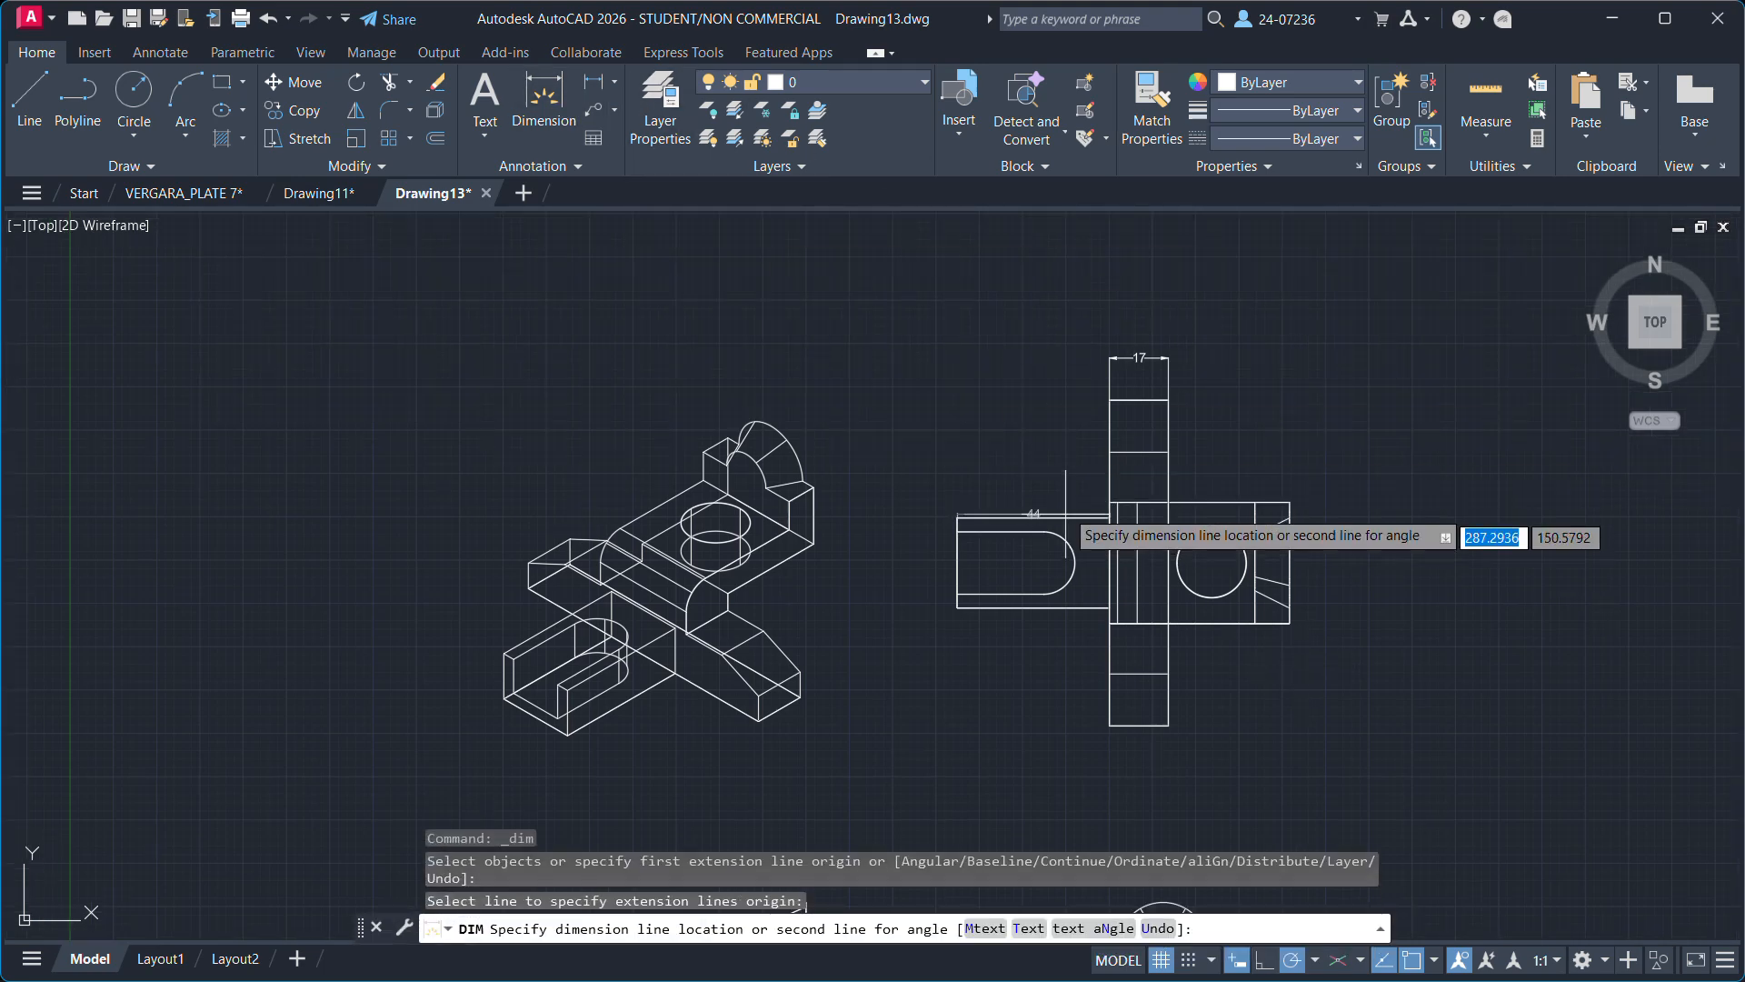
pyautogui.click(1055, 357)
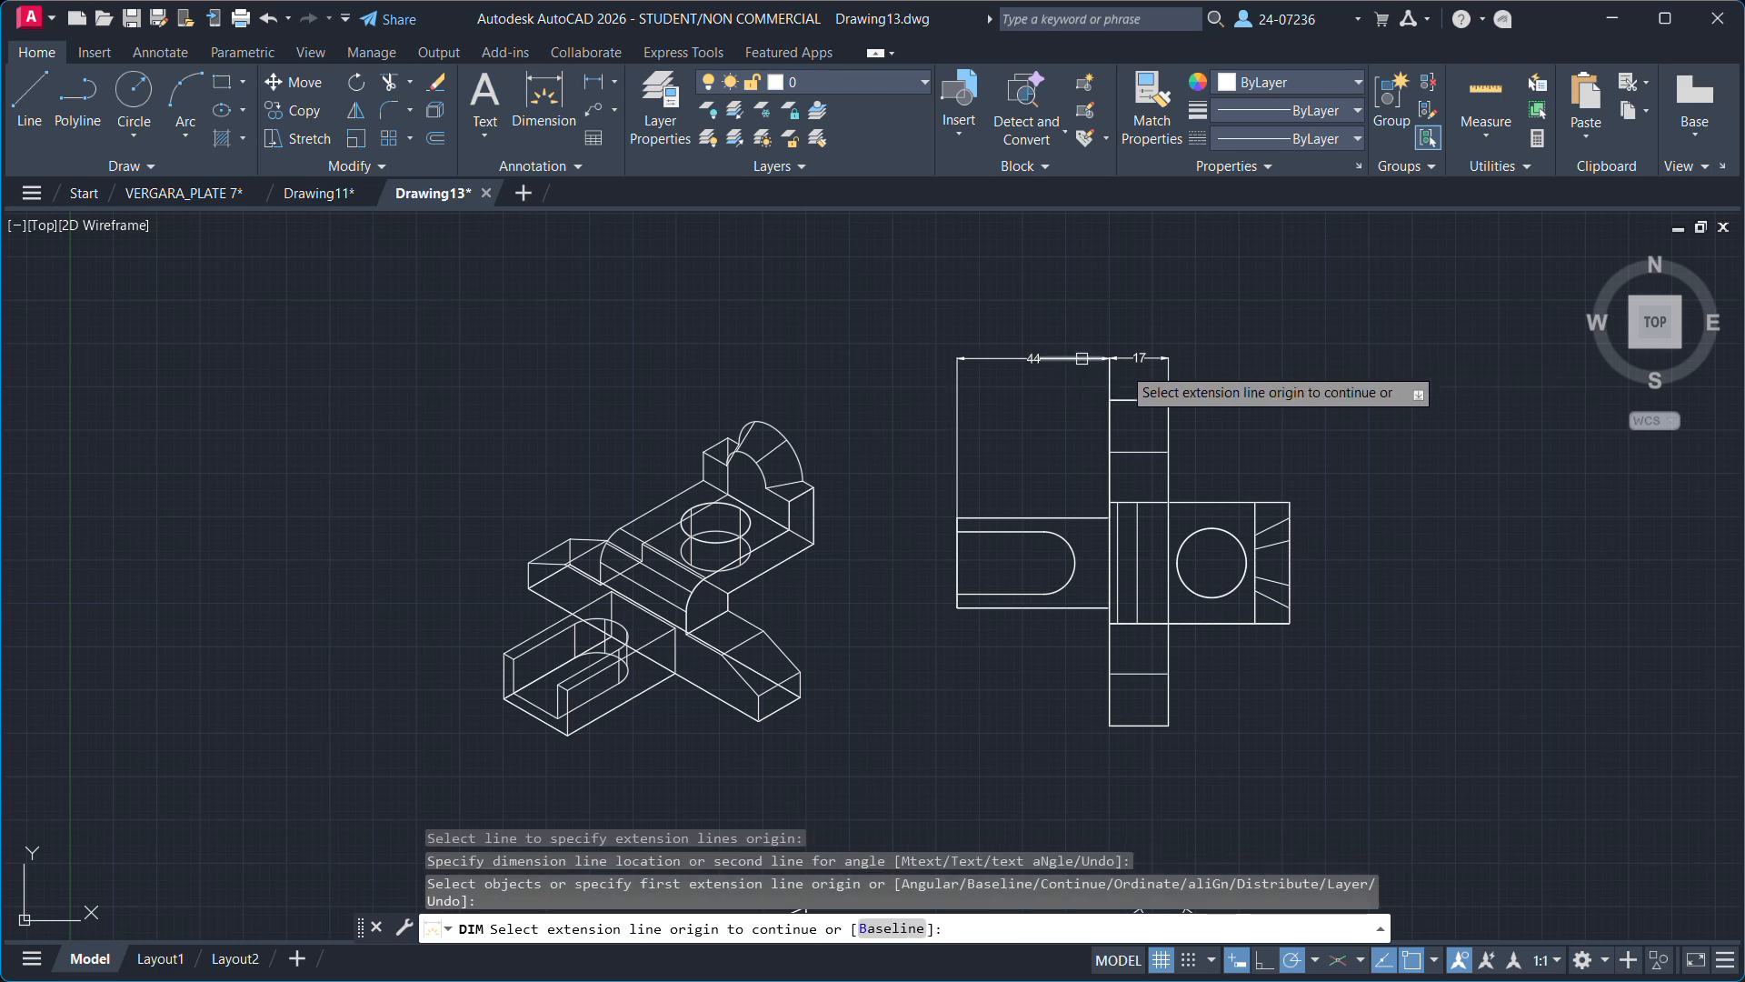
pyautogui.press('Return')
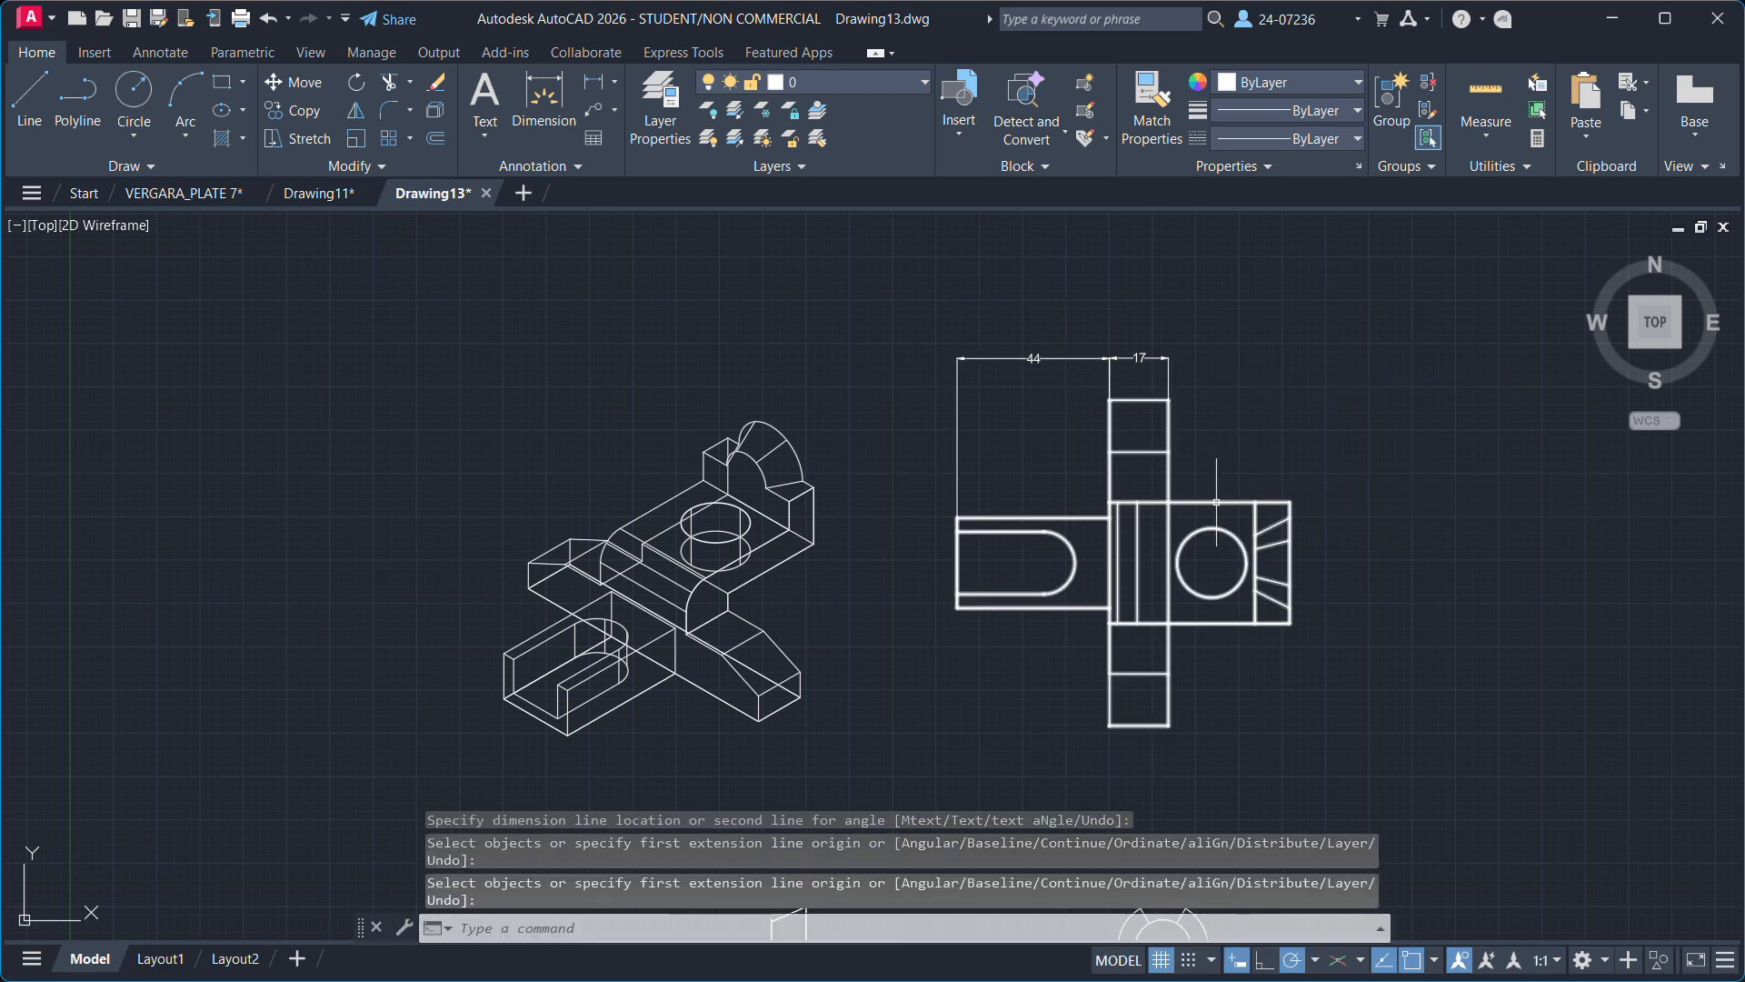
# Dimension the top edge of the block containing the circular hole in the top view, level with the other dimensions.
pyautogui.press('Return')
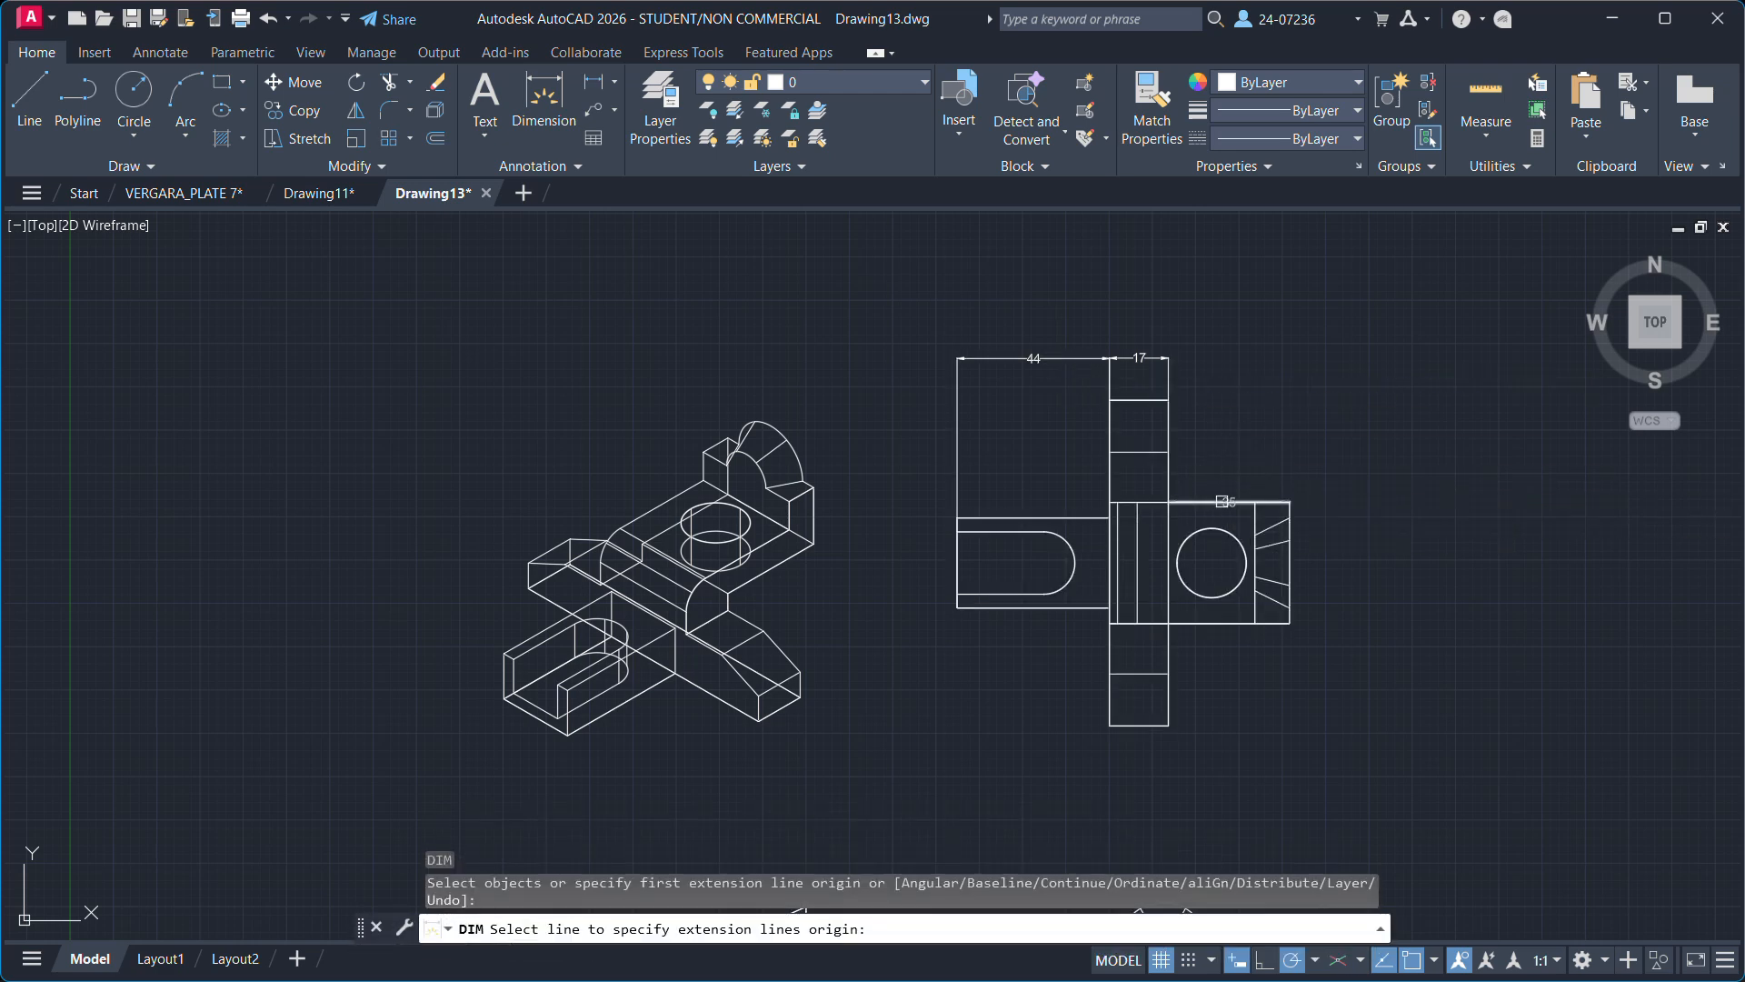
pyautogui.click(1216, 502)
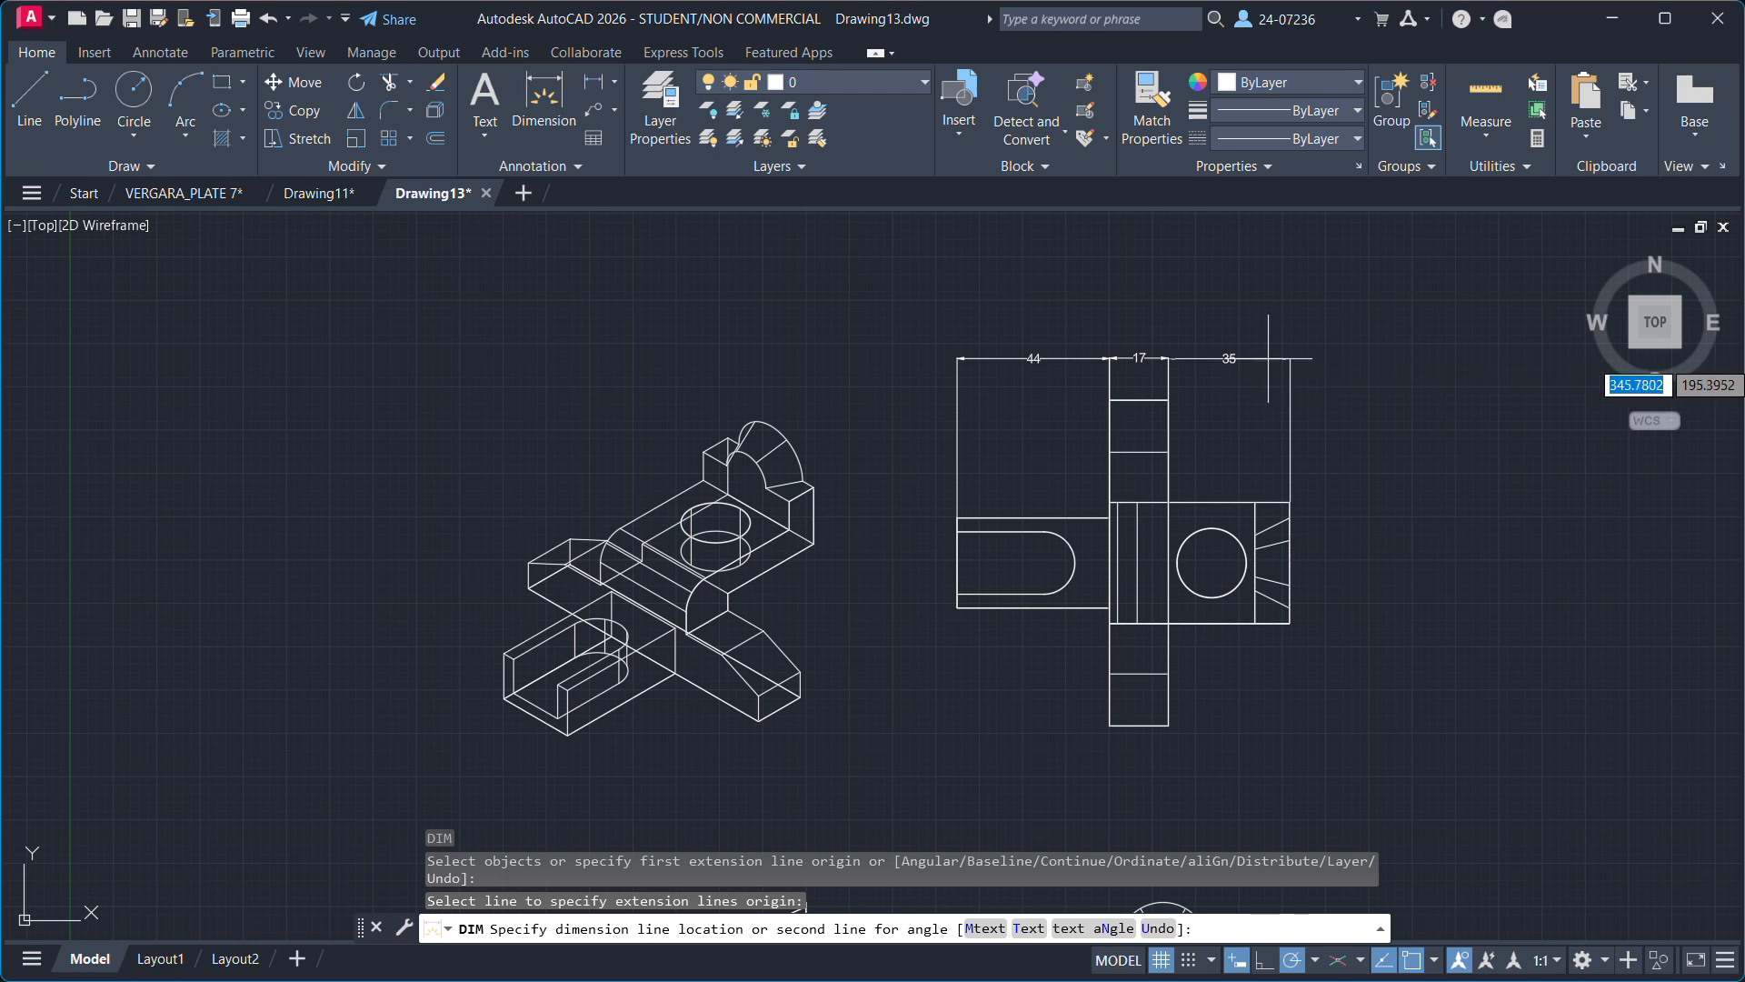
pyautogui.click(1264, 357)
# Examine the top view's dimensions up close and the arrangement of all four views, and leave the dimension command.
pyautogui.scroll(4, 1279, 448)
pyautogui.moveTo(1149, 409); pyautogui.dragTo(1157, 476, button='middle')
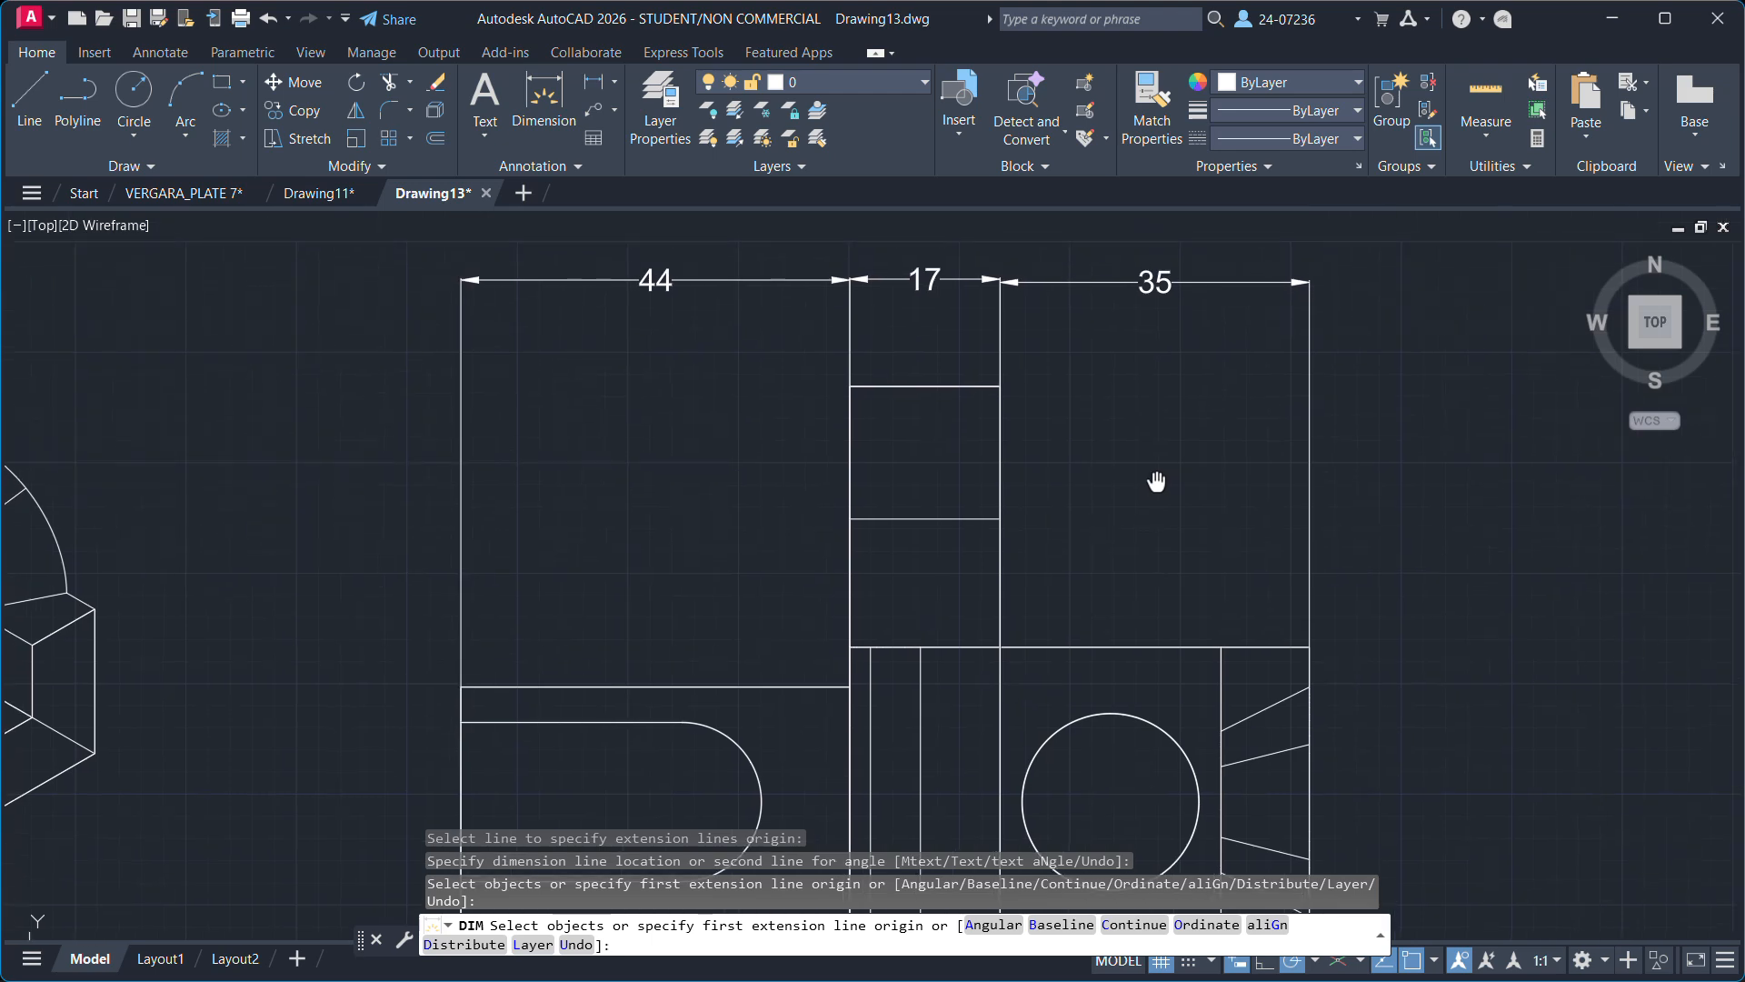
pyautogui.moveTo(1169, 545); pyautogui.dragTo(1216, 320, button='middle')
pyautogui.scroll(-2, 1345, 717)
pyautogui.moveTo(1345, 717); pyautogui.dragTo(1130, 428, button='middle')
pyautogui.scroll(-2, 1282, 627)
pyautogui.scroll(-2, 1213, 467)
pyautogui.moveTo(1235, 537)
pyautogui.mouseDown(button='middle')
pyautogui.moveTo(1257, 454)
pyautogui.moveTo(1285, 558)
pyautogui.mouseUp(button='middle')
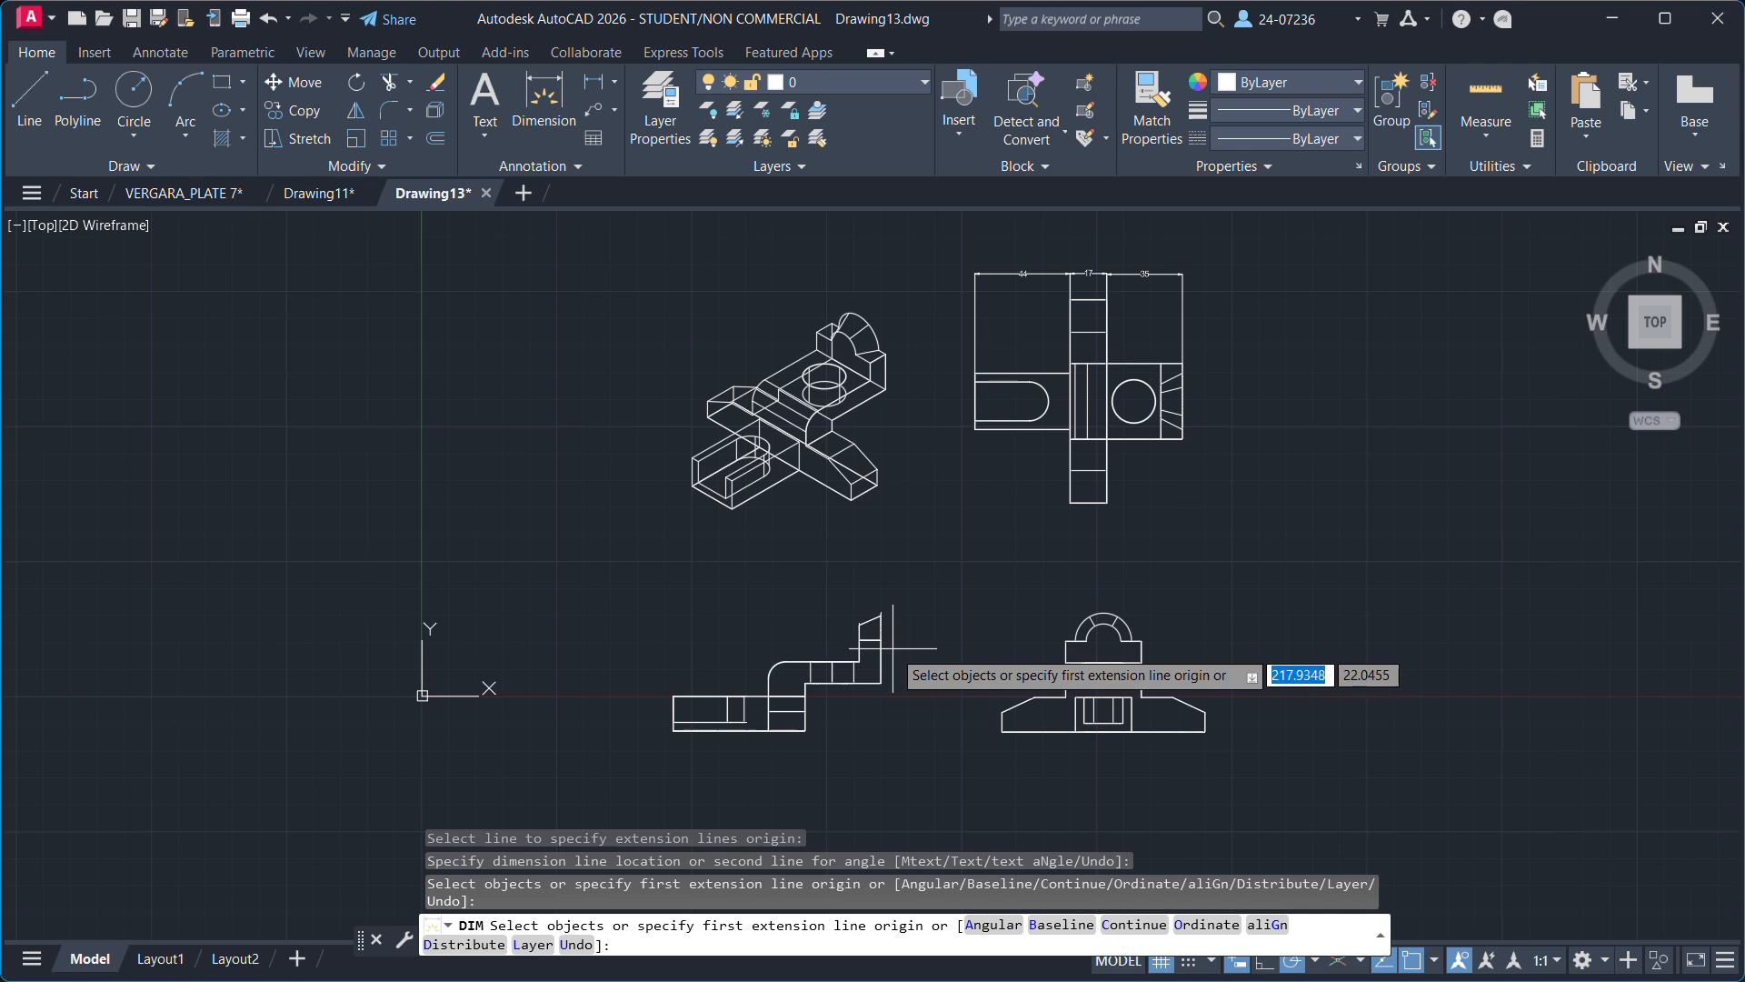
pyautogui.moveTo(157, 966)
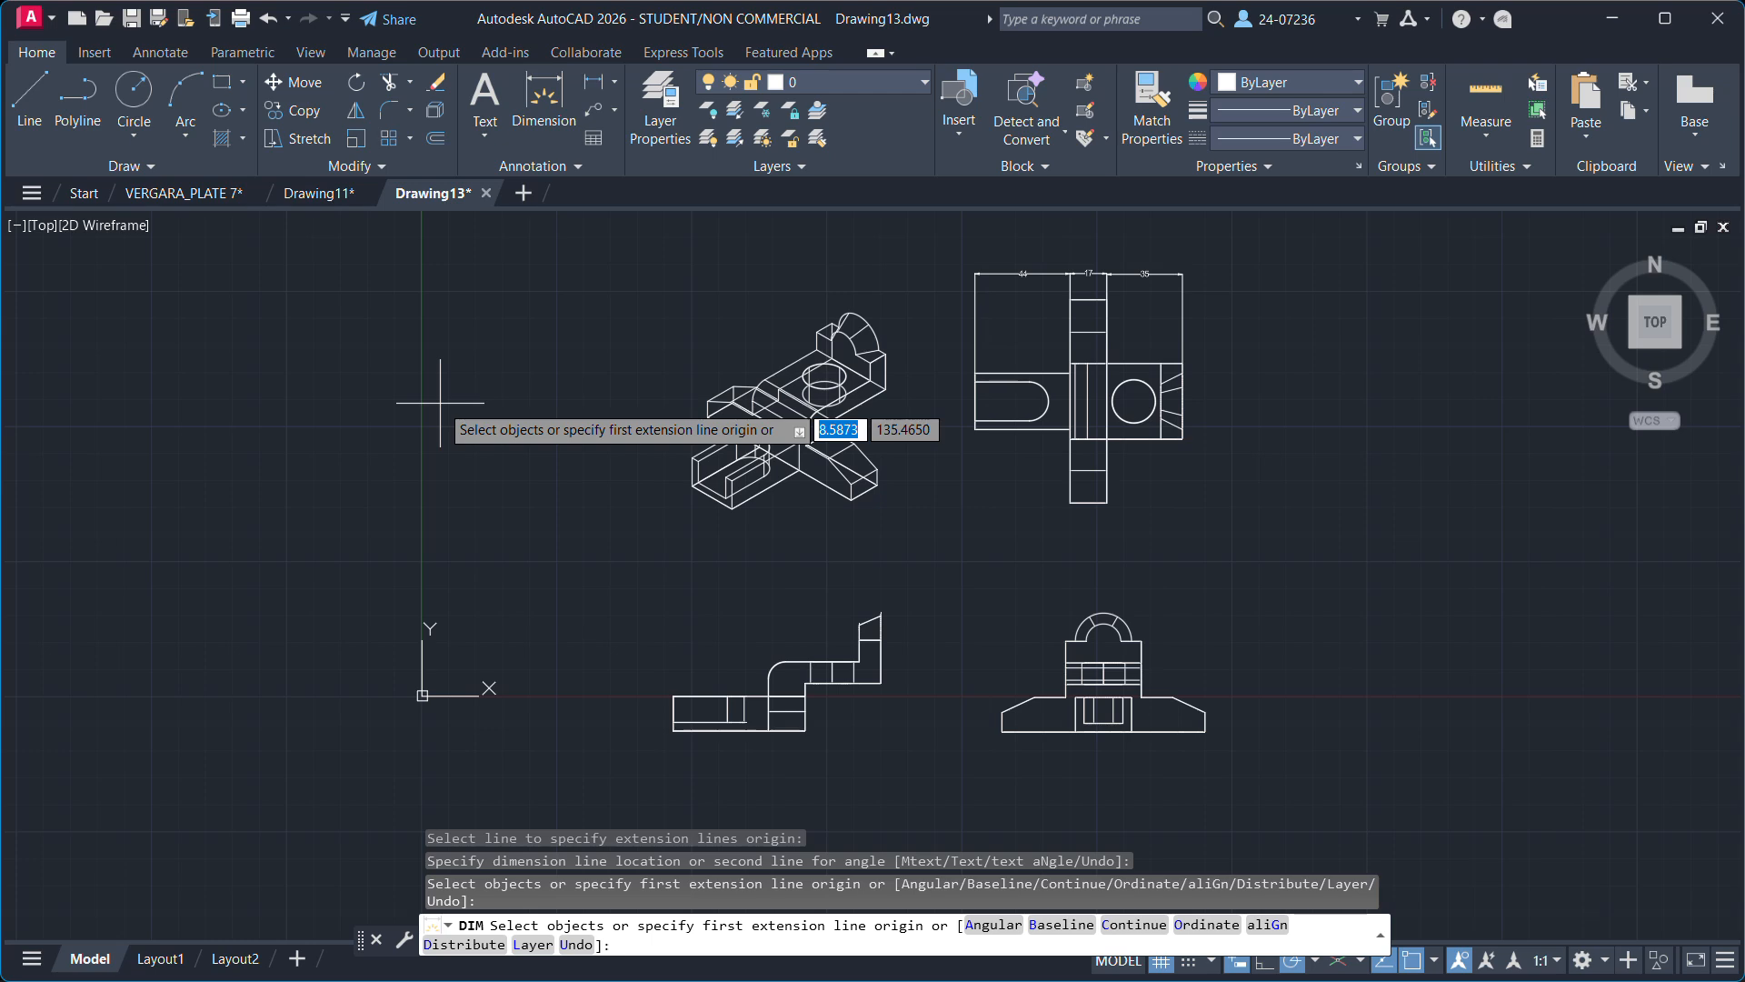
pyautogui.press('Escape')
# Modify Layout1's page setup to use Letter (11.00 x 8.50 Inches) paper with no plotter, and close the Page Setup Manager.
pyautogui.click(159, 959)
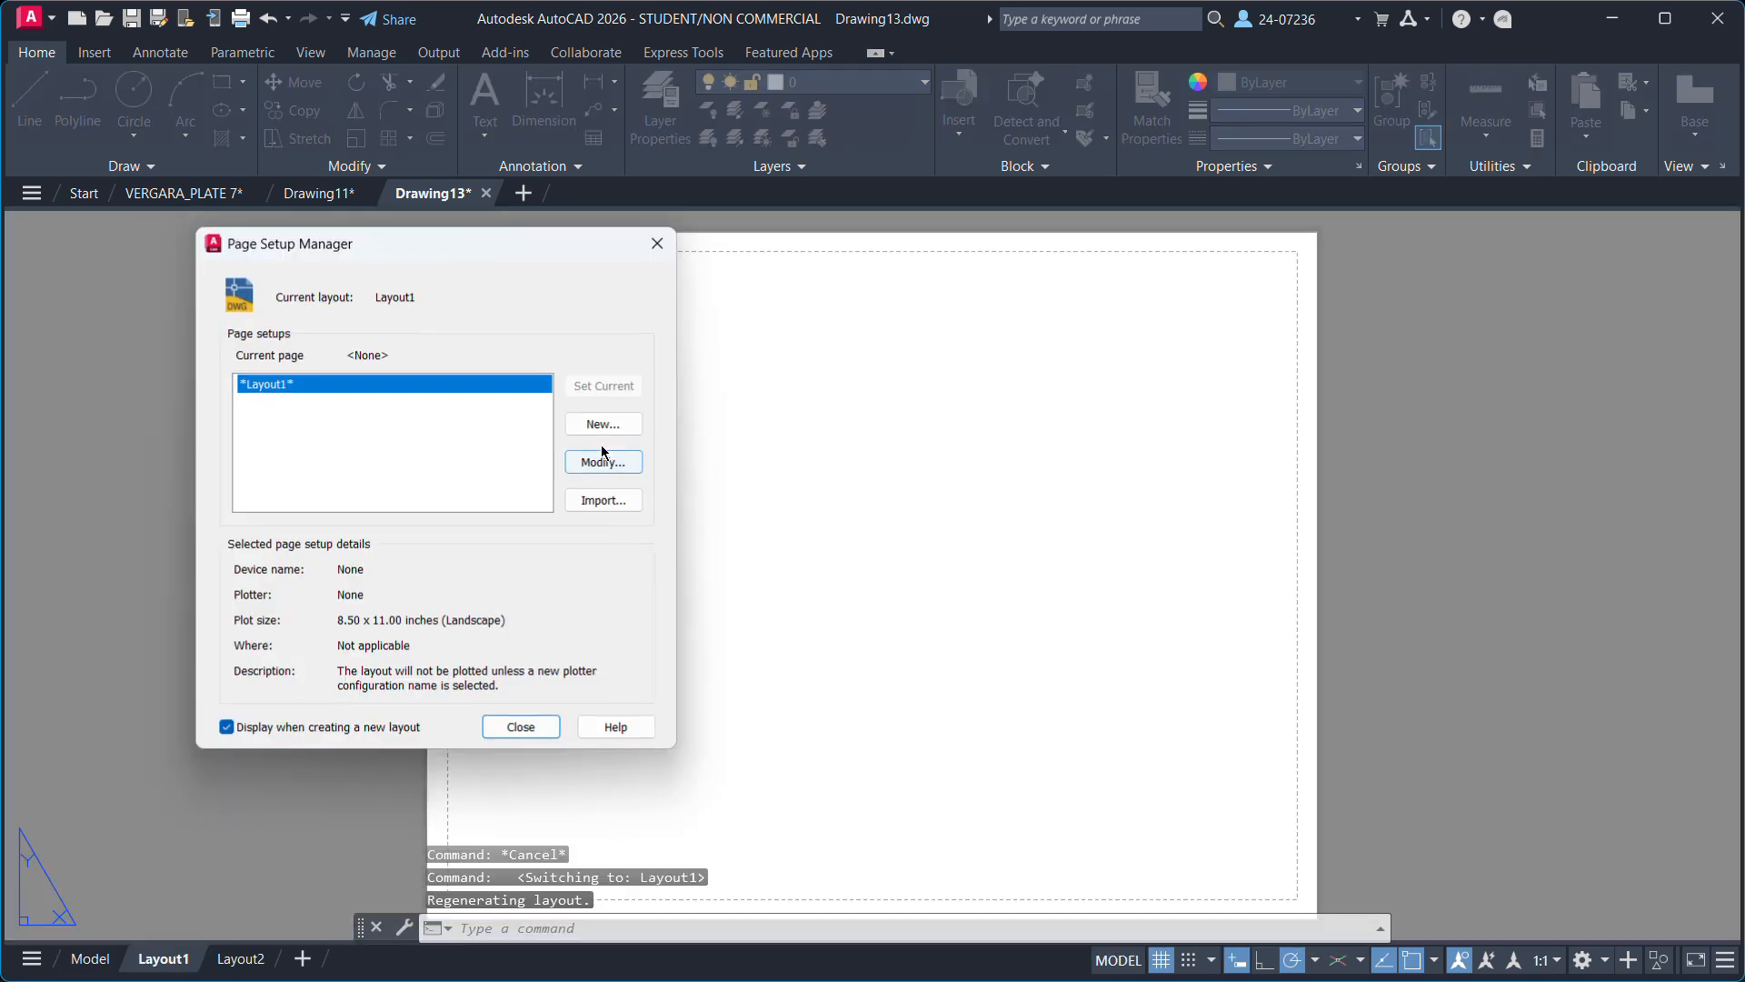
pyautogui.click(603, 460)
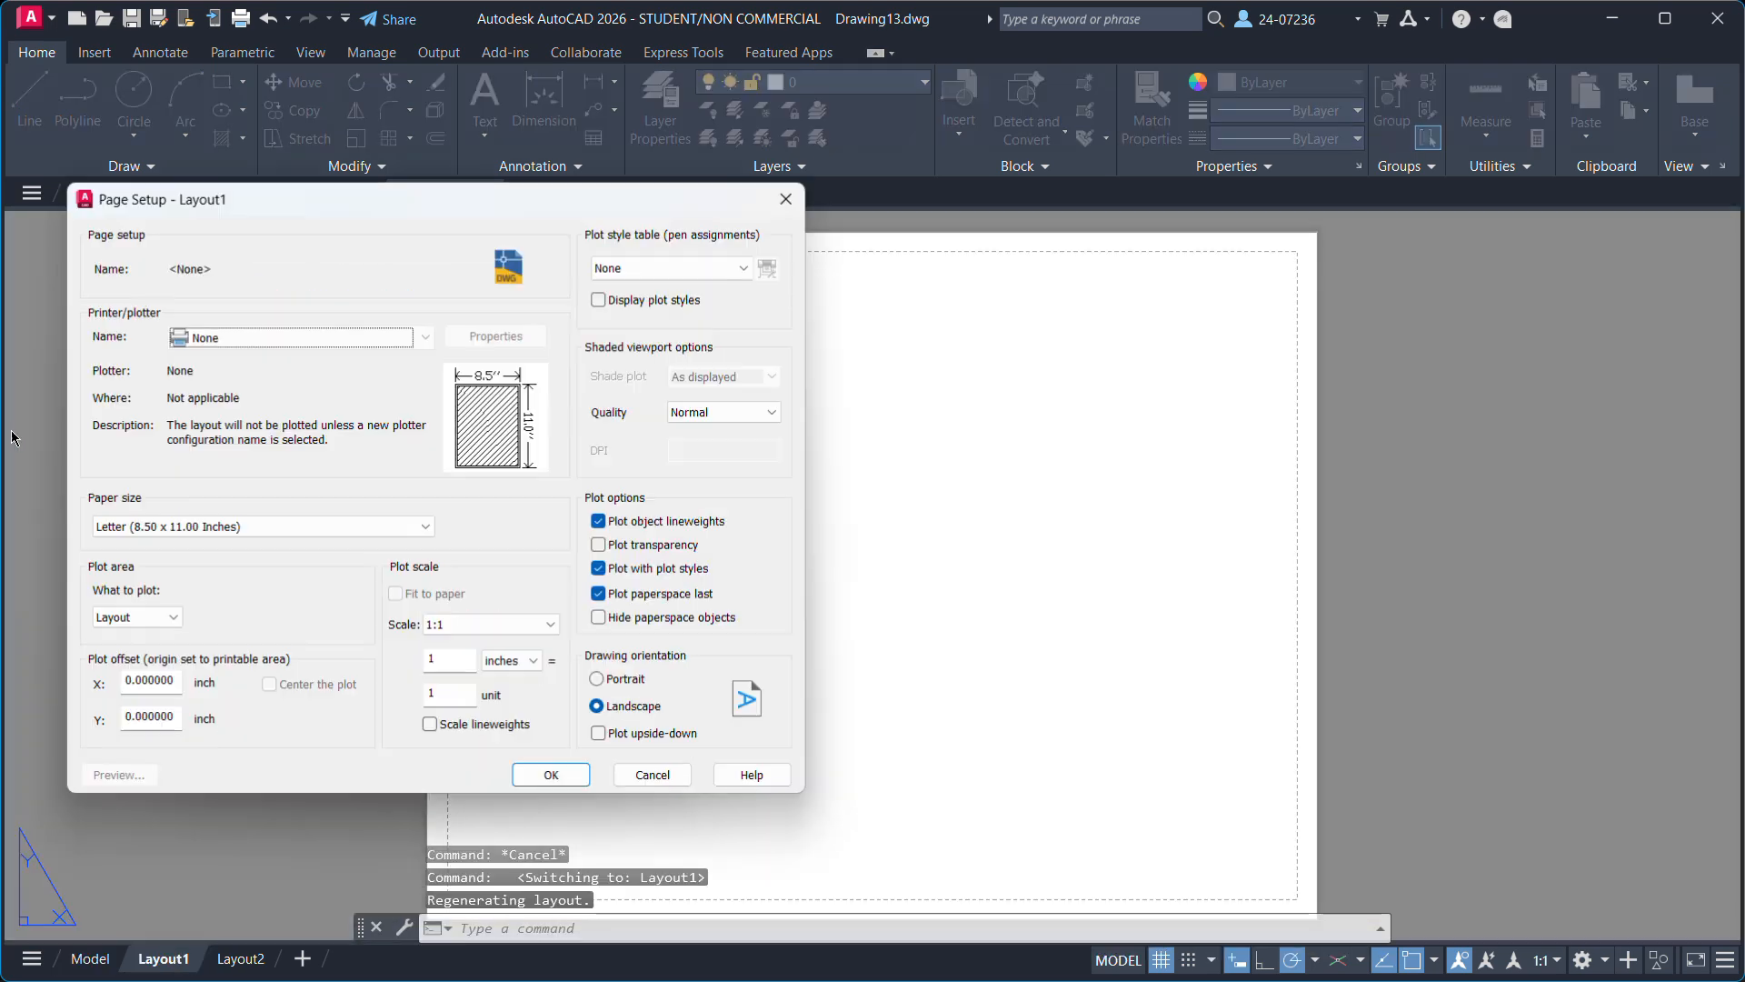
pyautogui.click(424, 338)
pyautogui.click(413, 354)
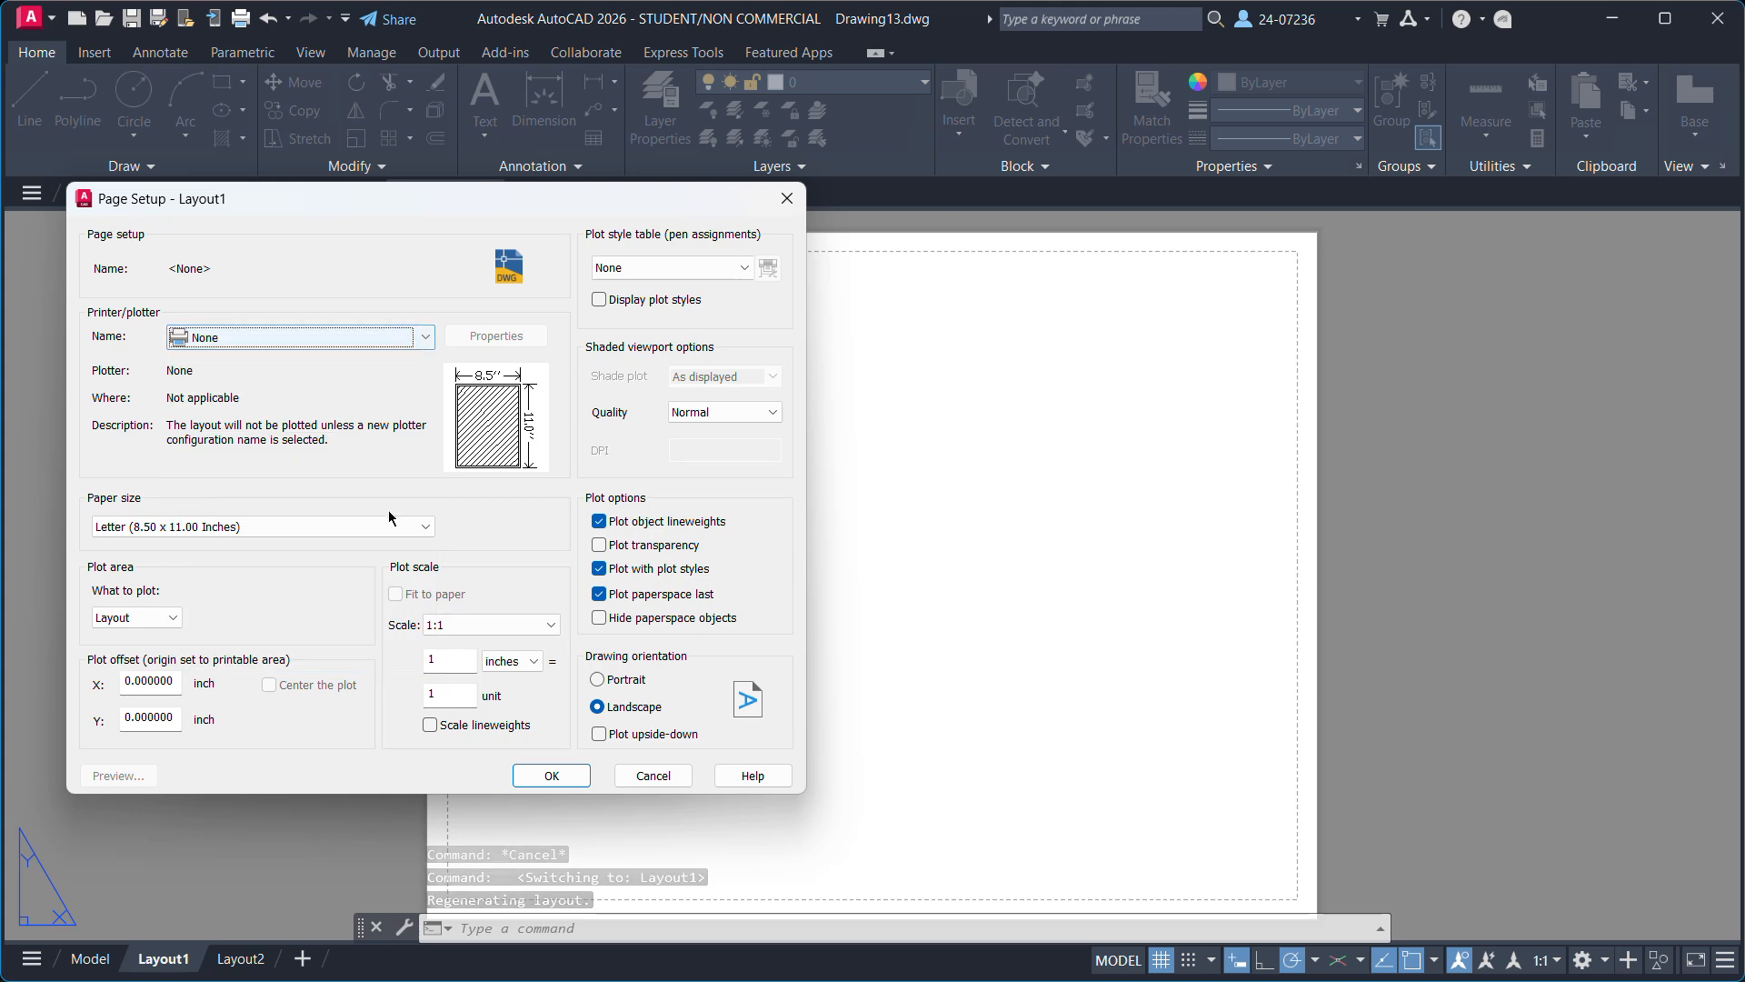
pyautogui.click(391, 520)
pyautogui.click(378, 556)
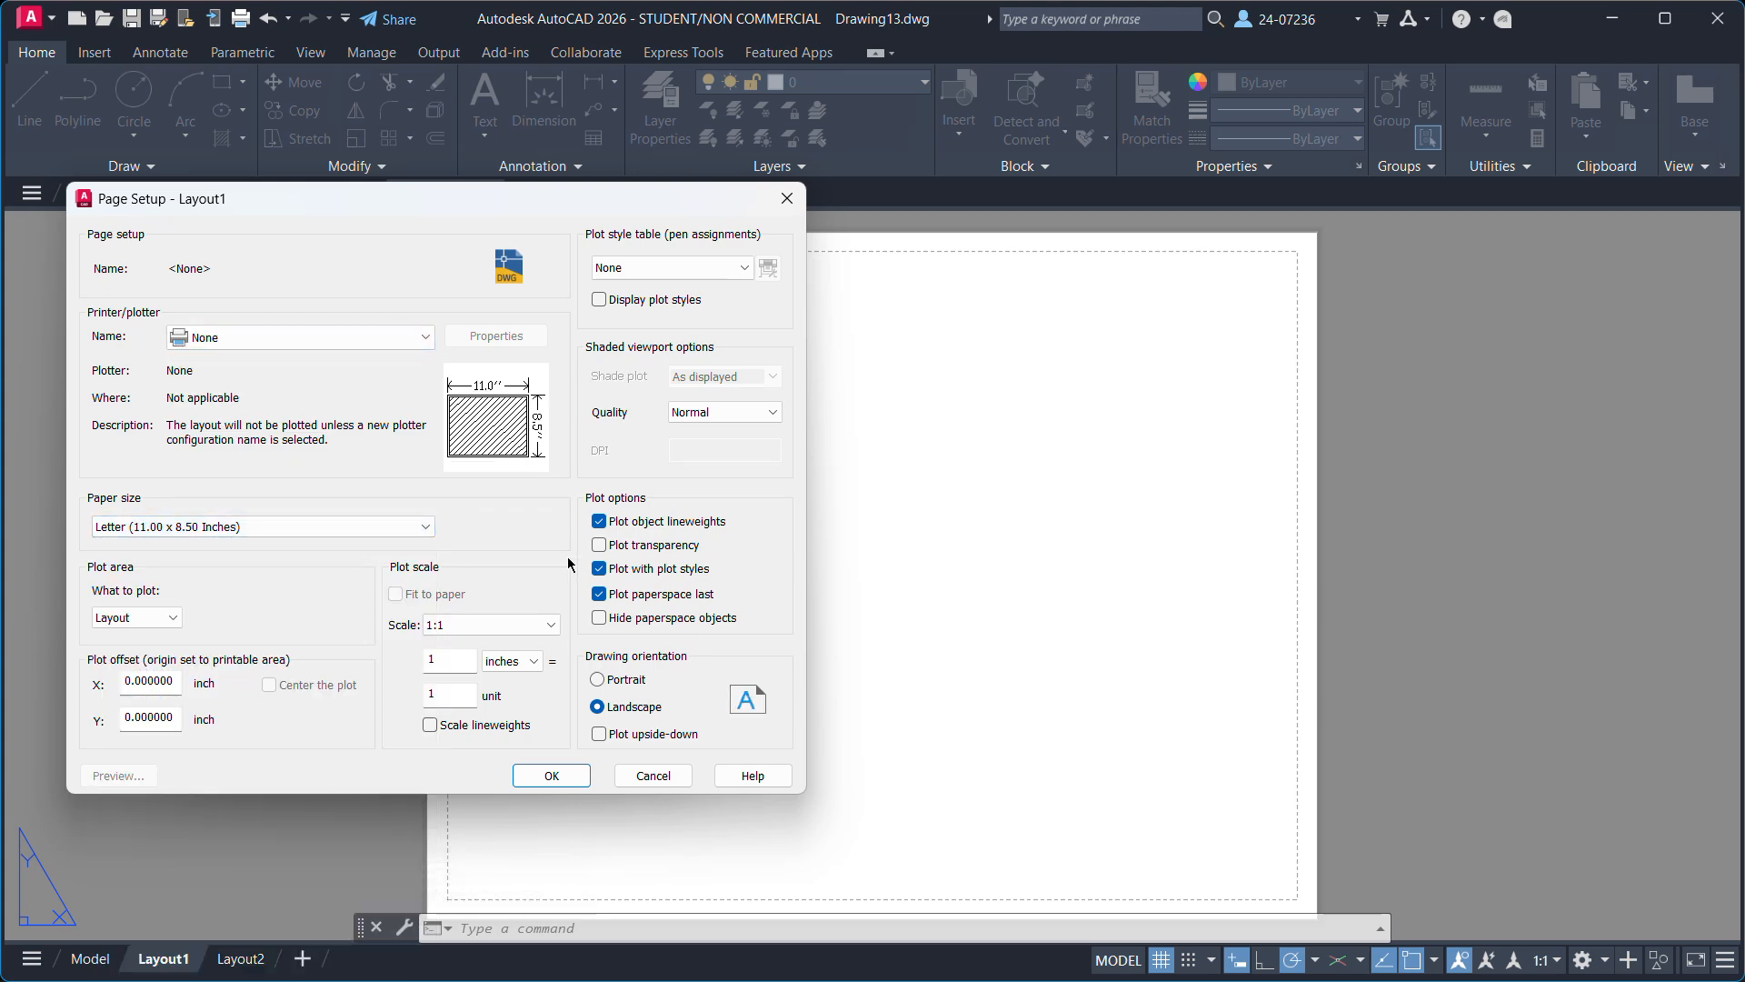
pyautogui.click(536, 769)
pyautogui.click(525, 725)
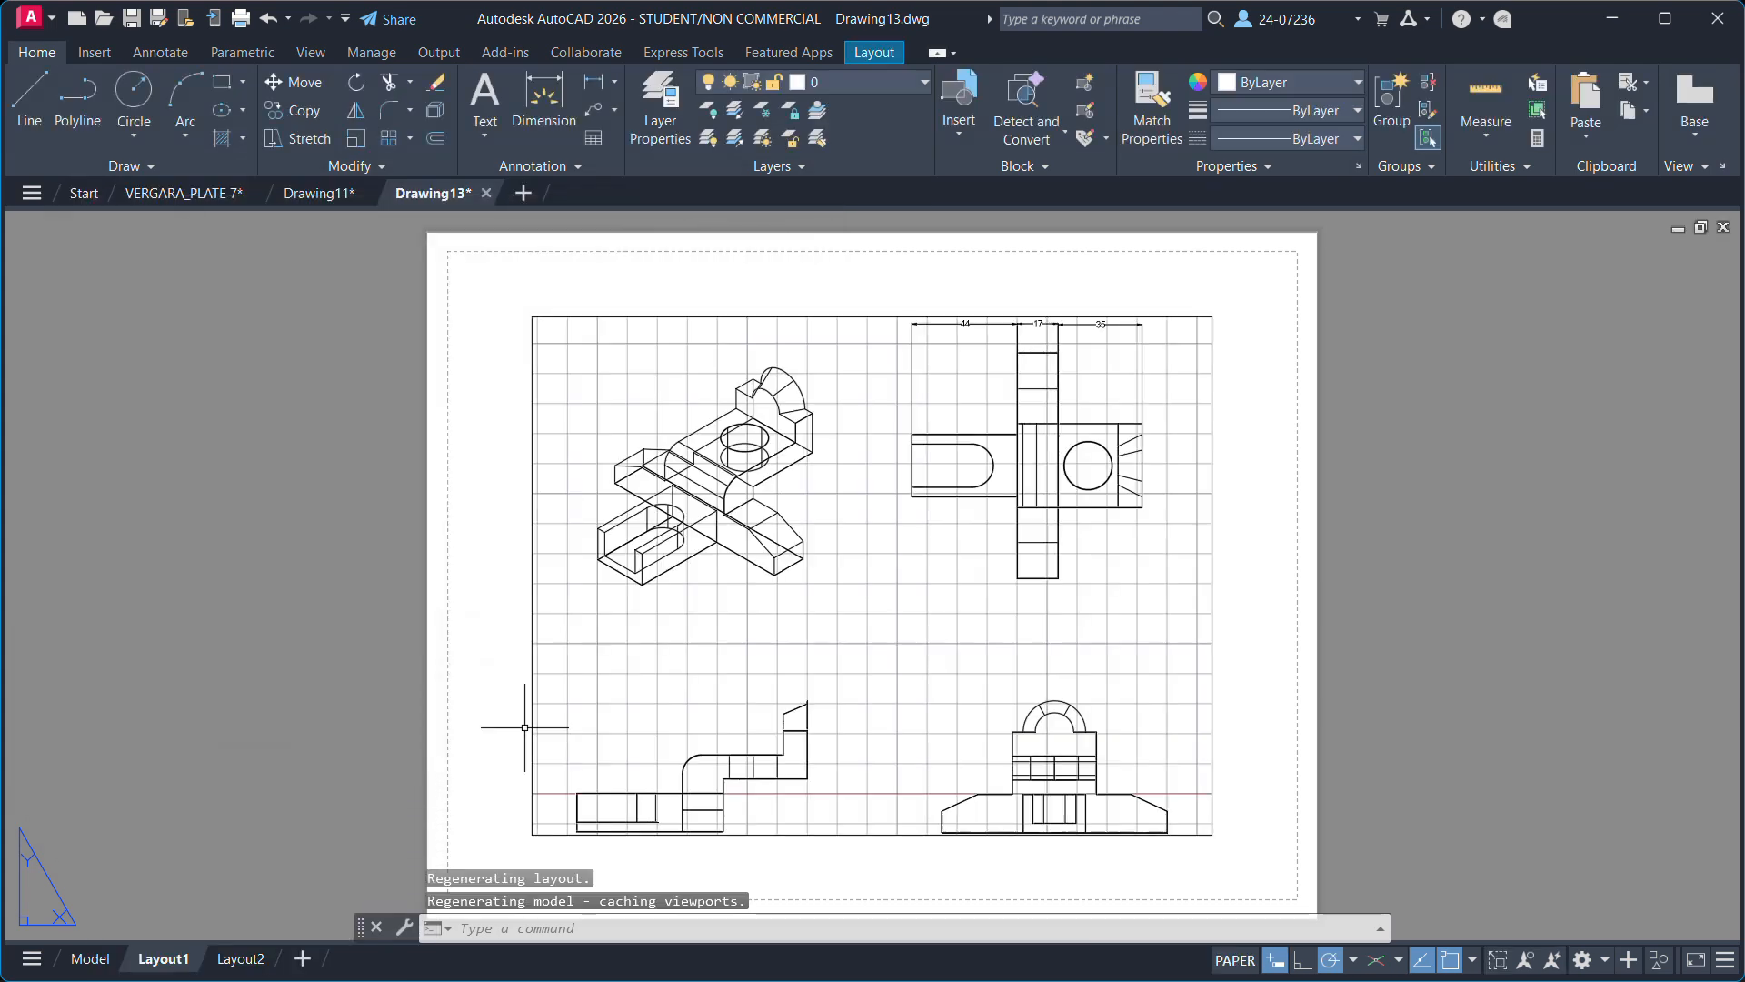
# Delete the default viewport from Layout1.
pyautogui.click(507, 276)
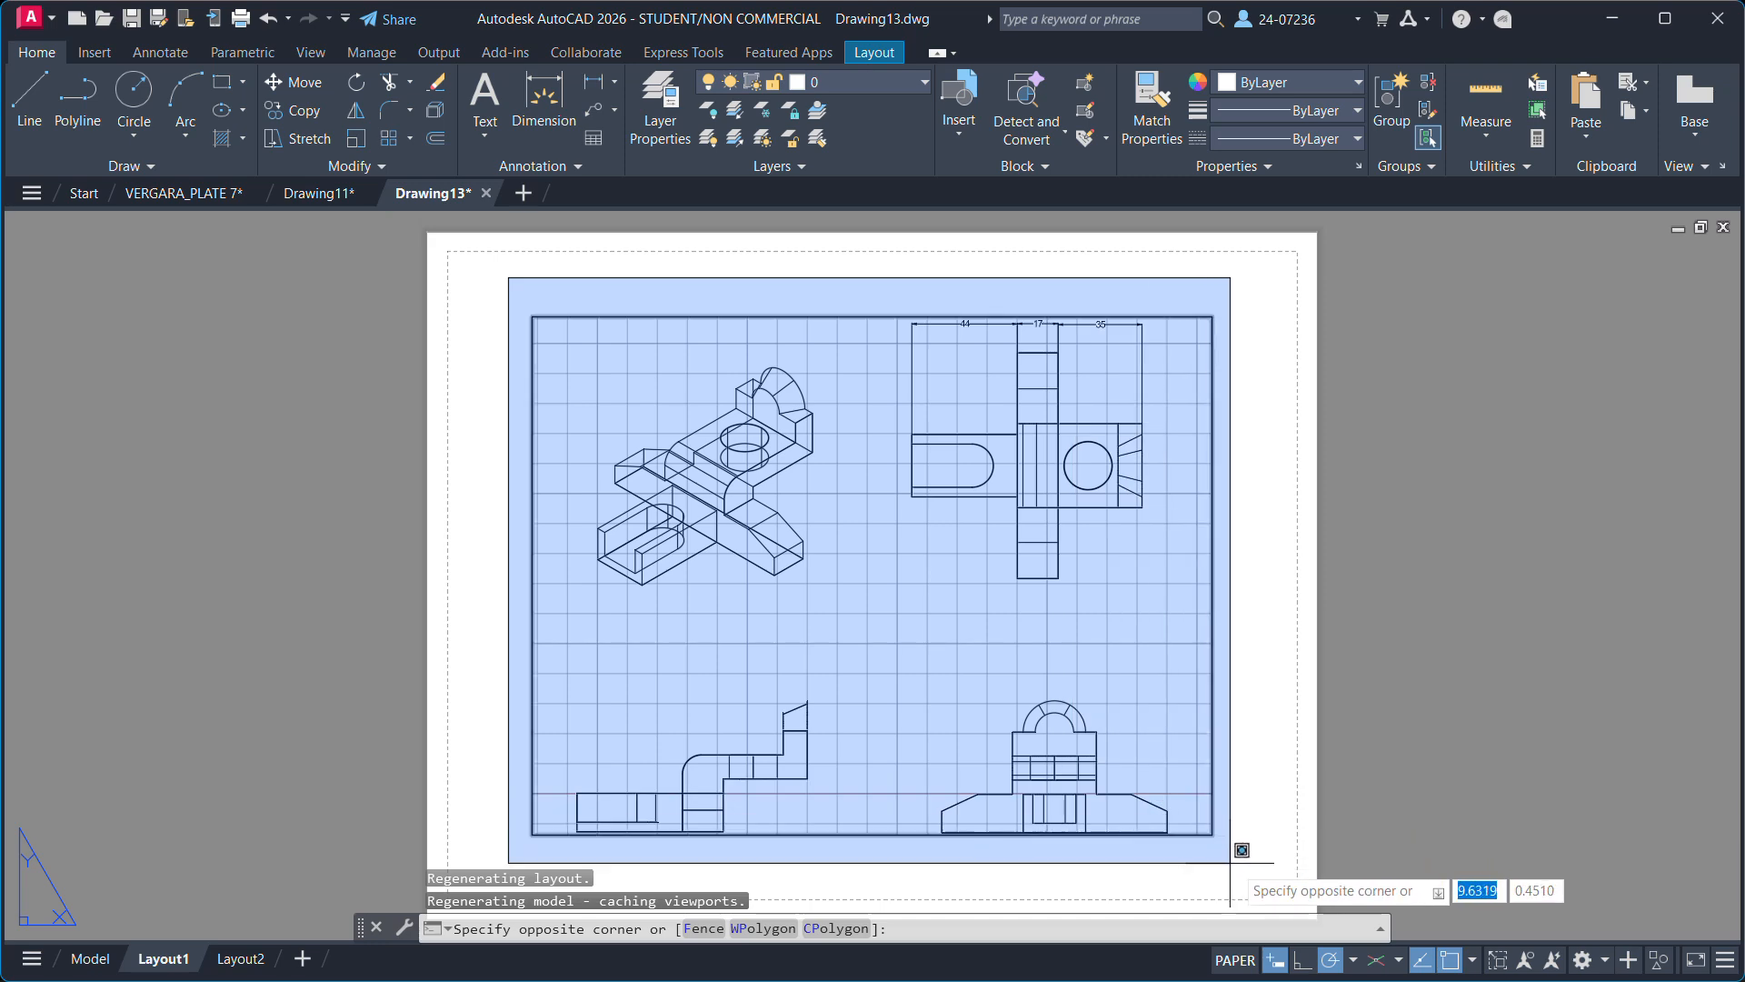
pyautogui.click(1228, 862)
pyautogui.press('Delete')
# Copy the border, title block and viewport from Layout1 of the PLATE 7 drawing.
pyautogui.click(181, 193)
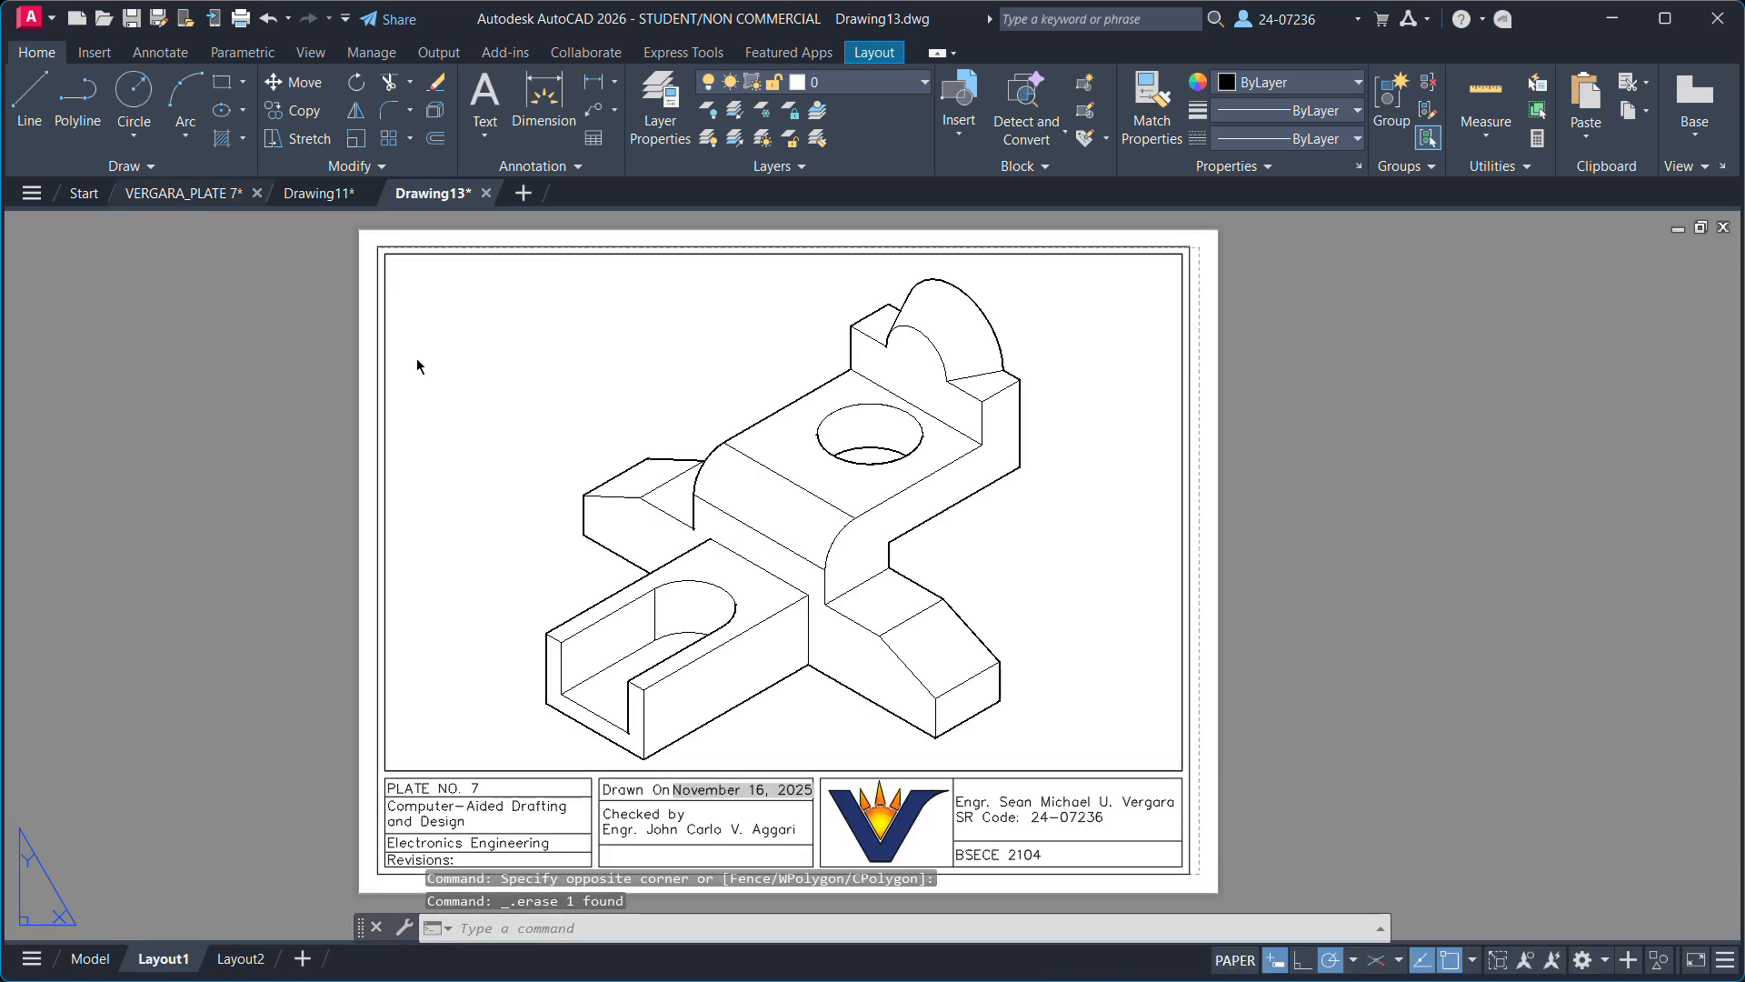
pyautogui.click(362, 236)
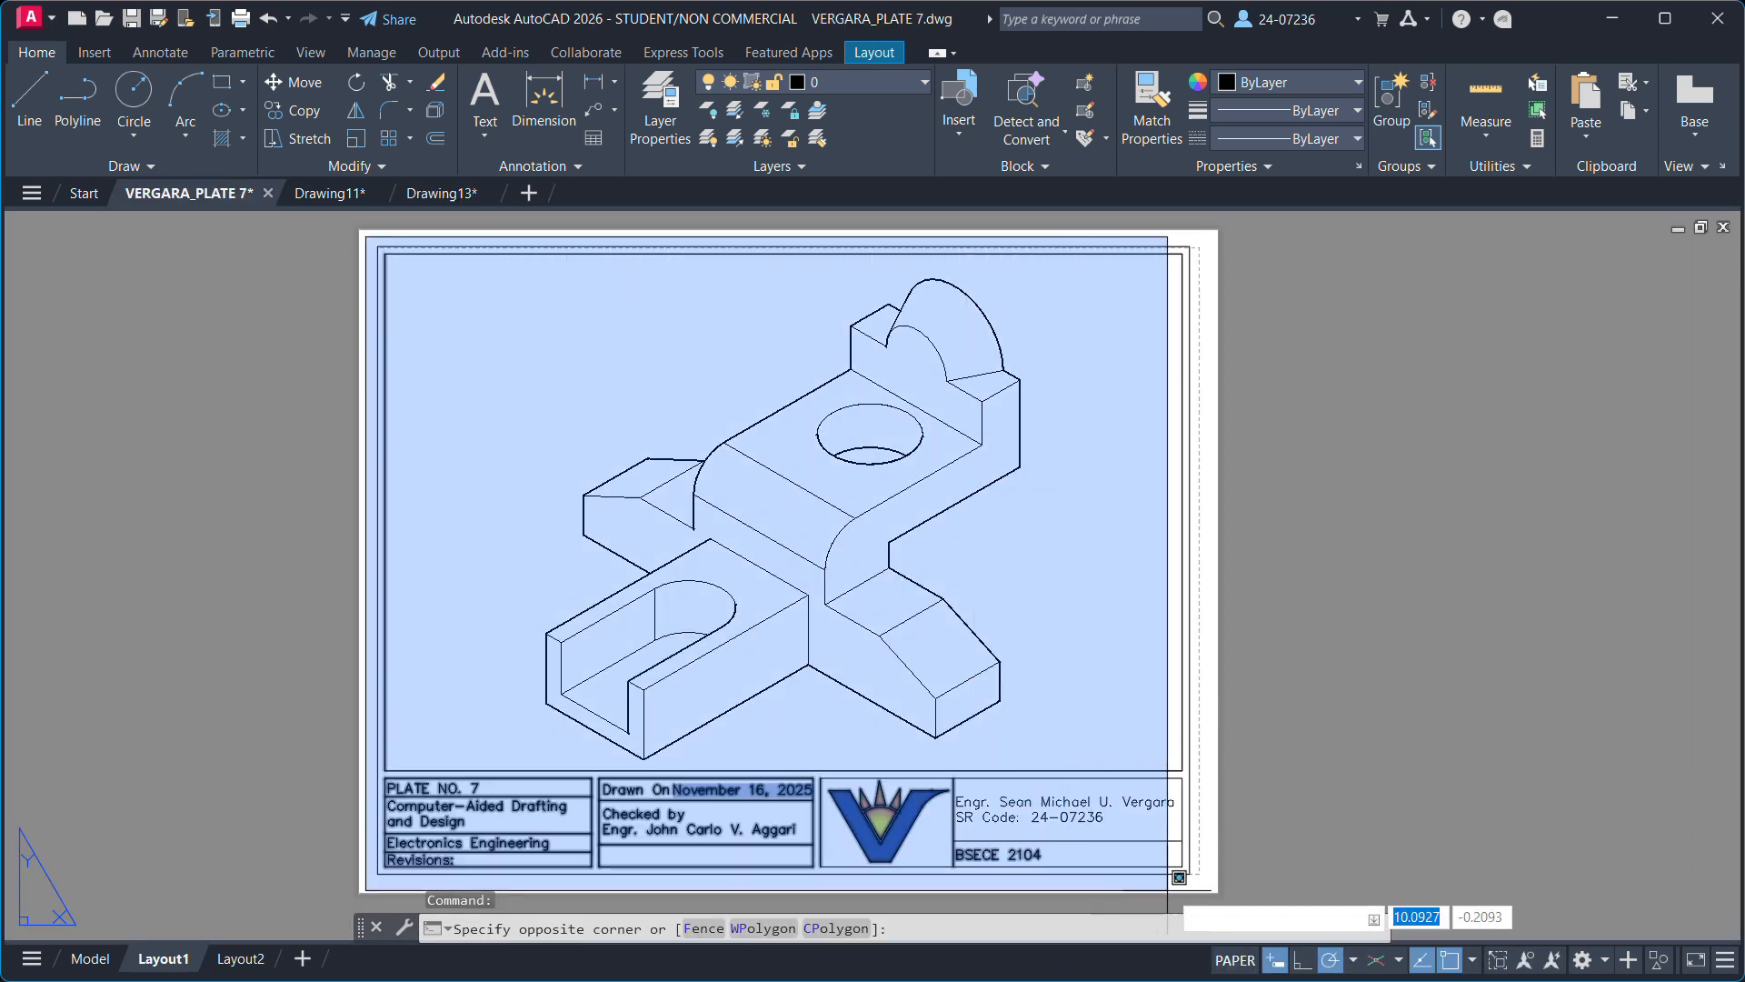
pyautogui.click(1201, 881)
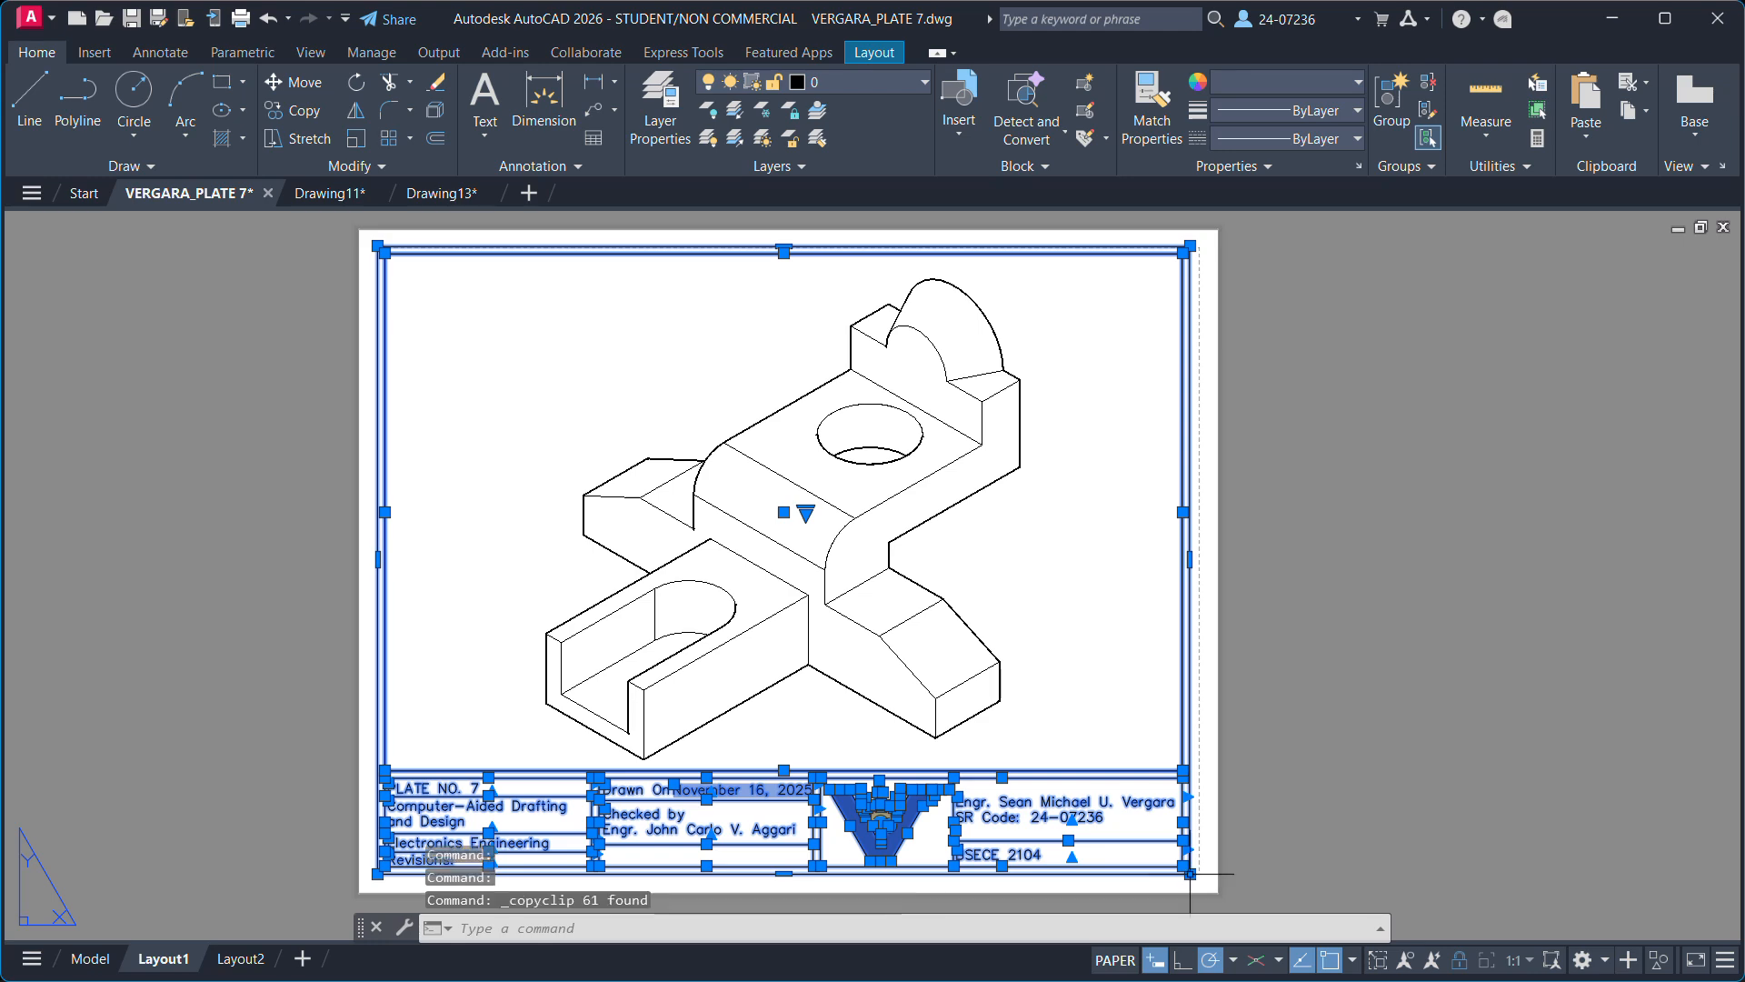
pyautogui.hotkey('ctrl', 'c')
# Paste the border, title block and viewport into Drawing13's Layout1 at the lower-left corner of the printable area.
pyautogui.click(454, 194)
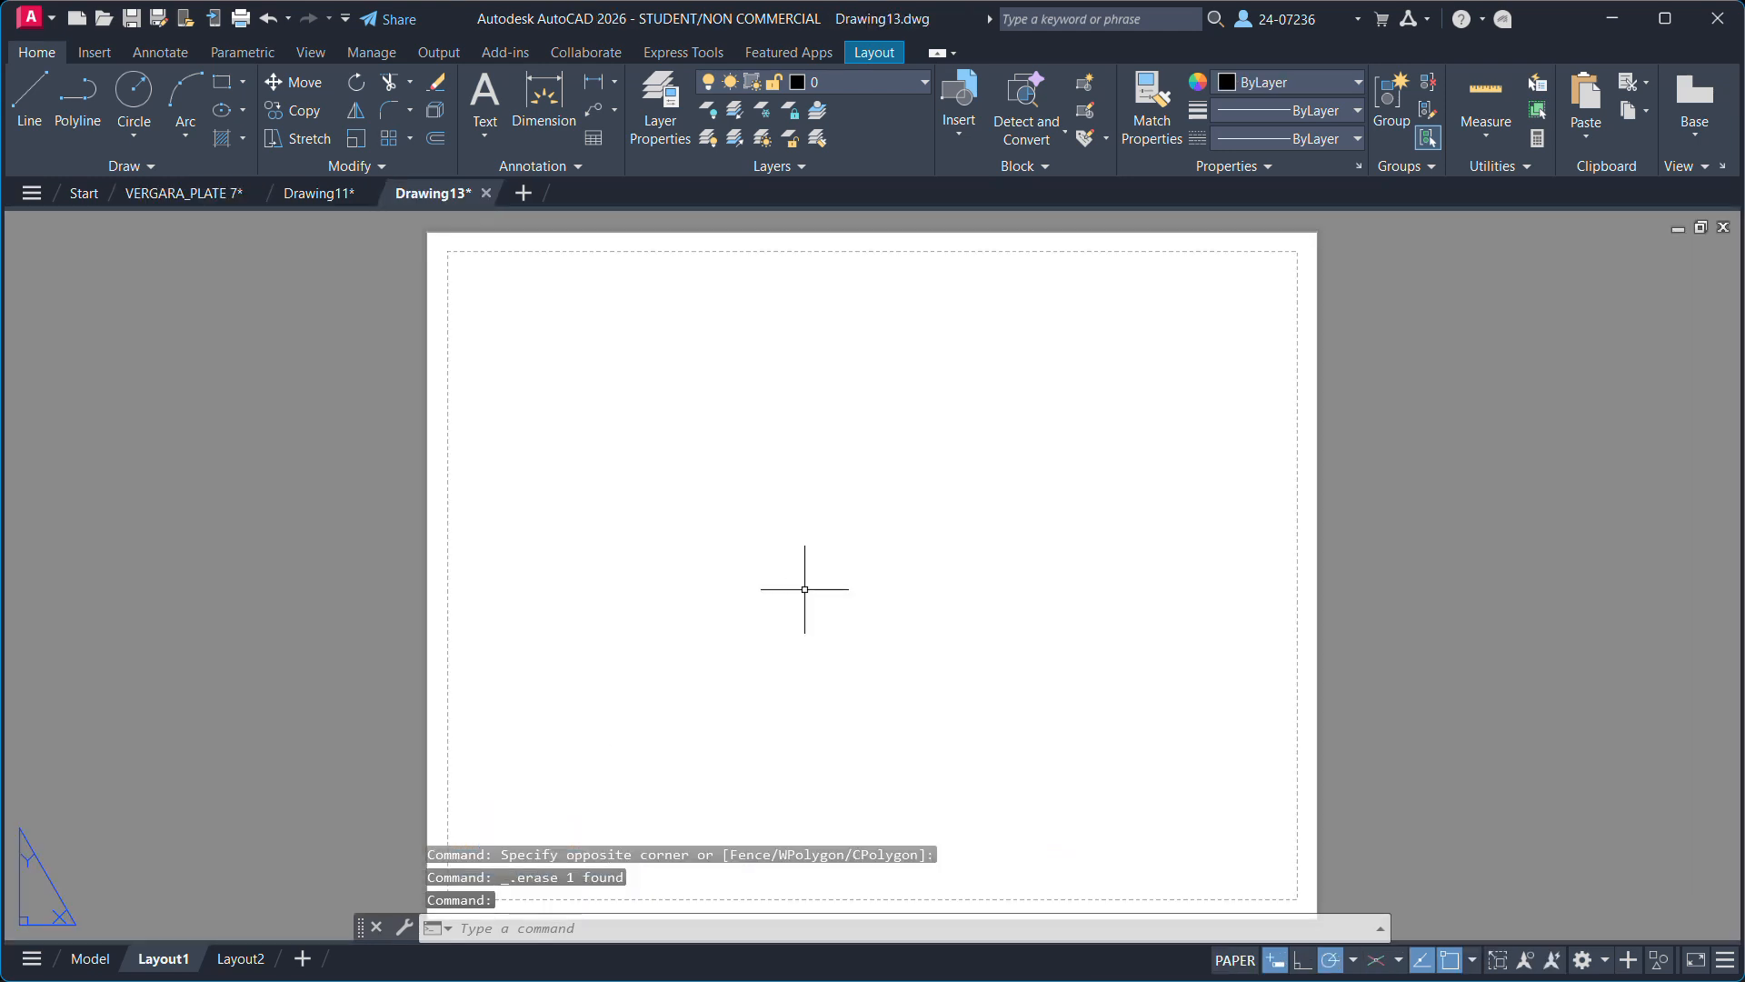
pyautogui.hotkey('ctrl', 'v')
pyautogui.scroll(-3, 961, 526)
pyautogui.scroll(6, 818, 636)
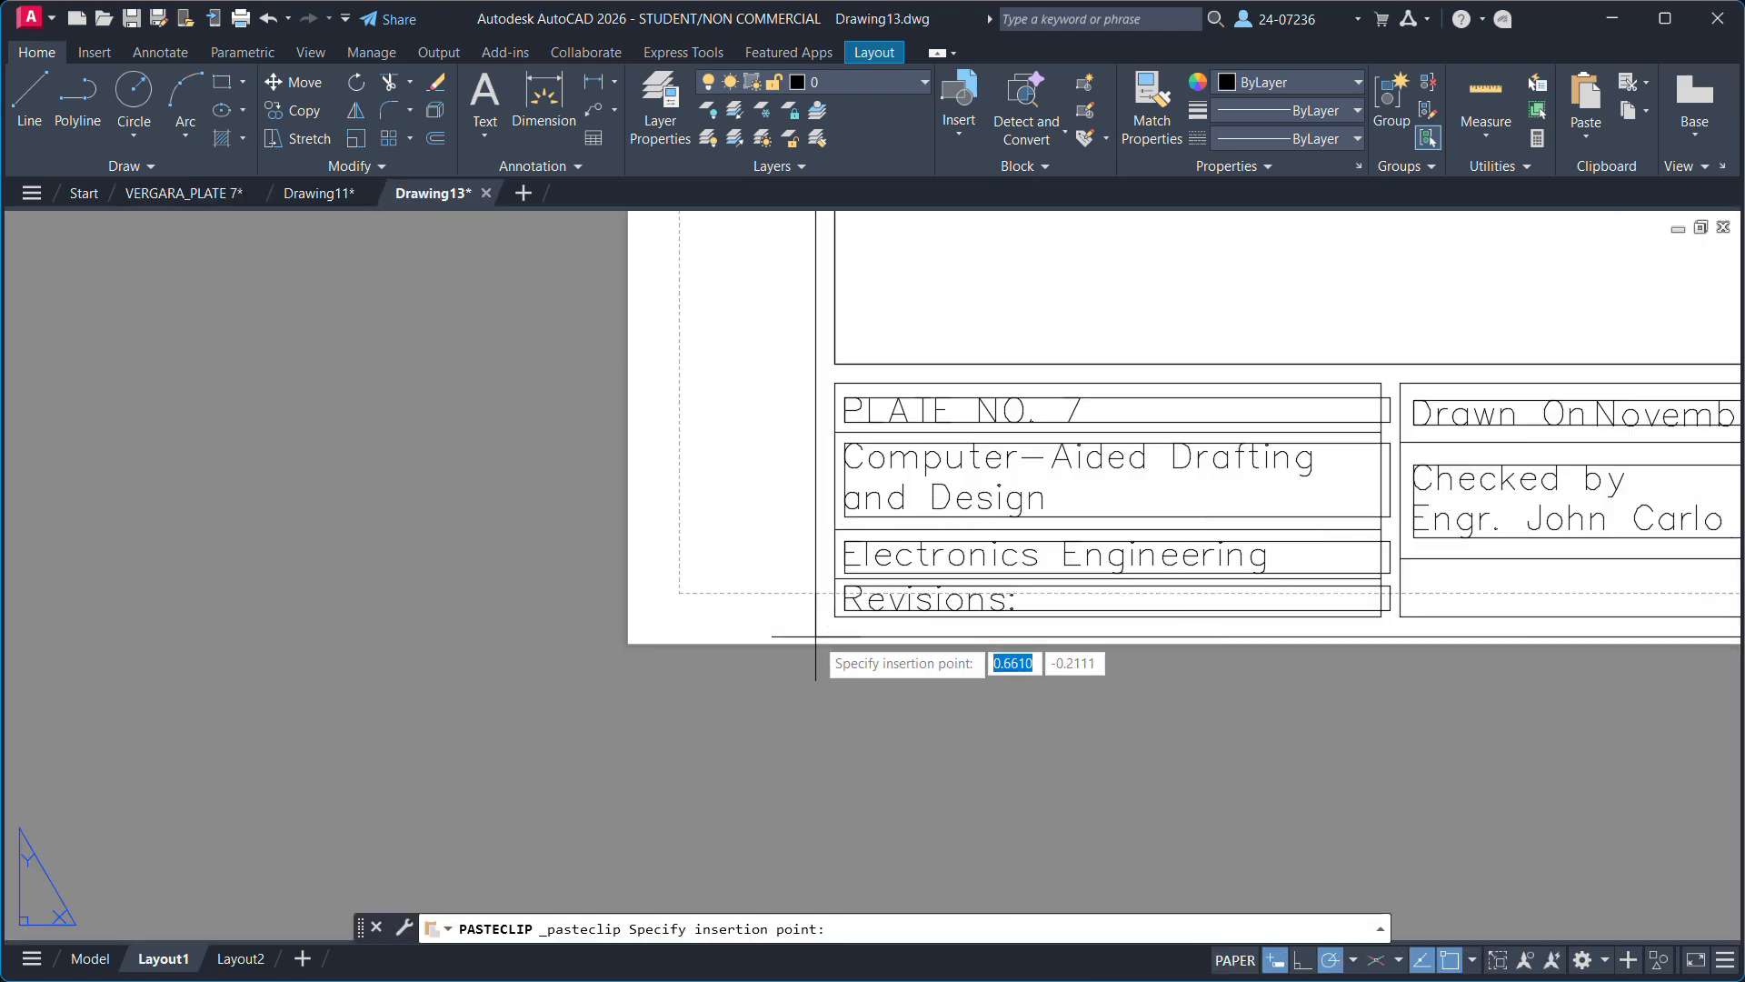
pyautogui.scroll(6, 693, 551)
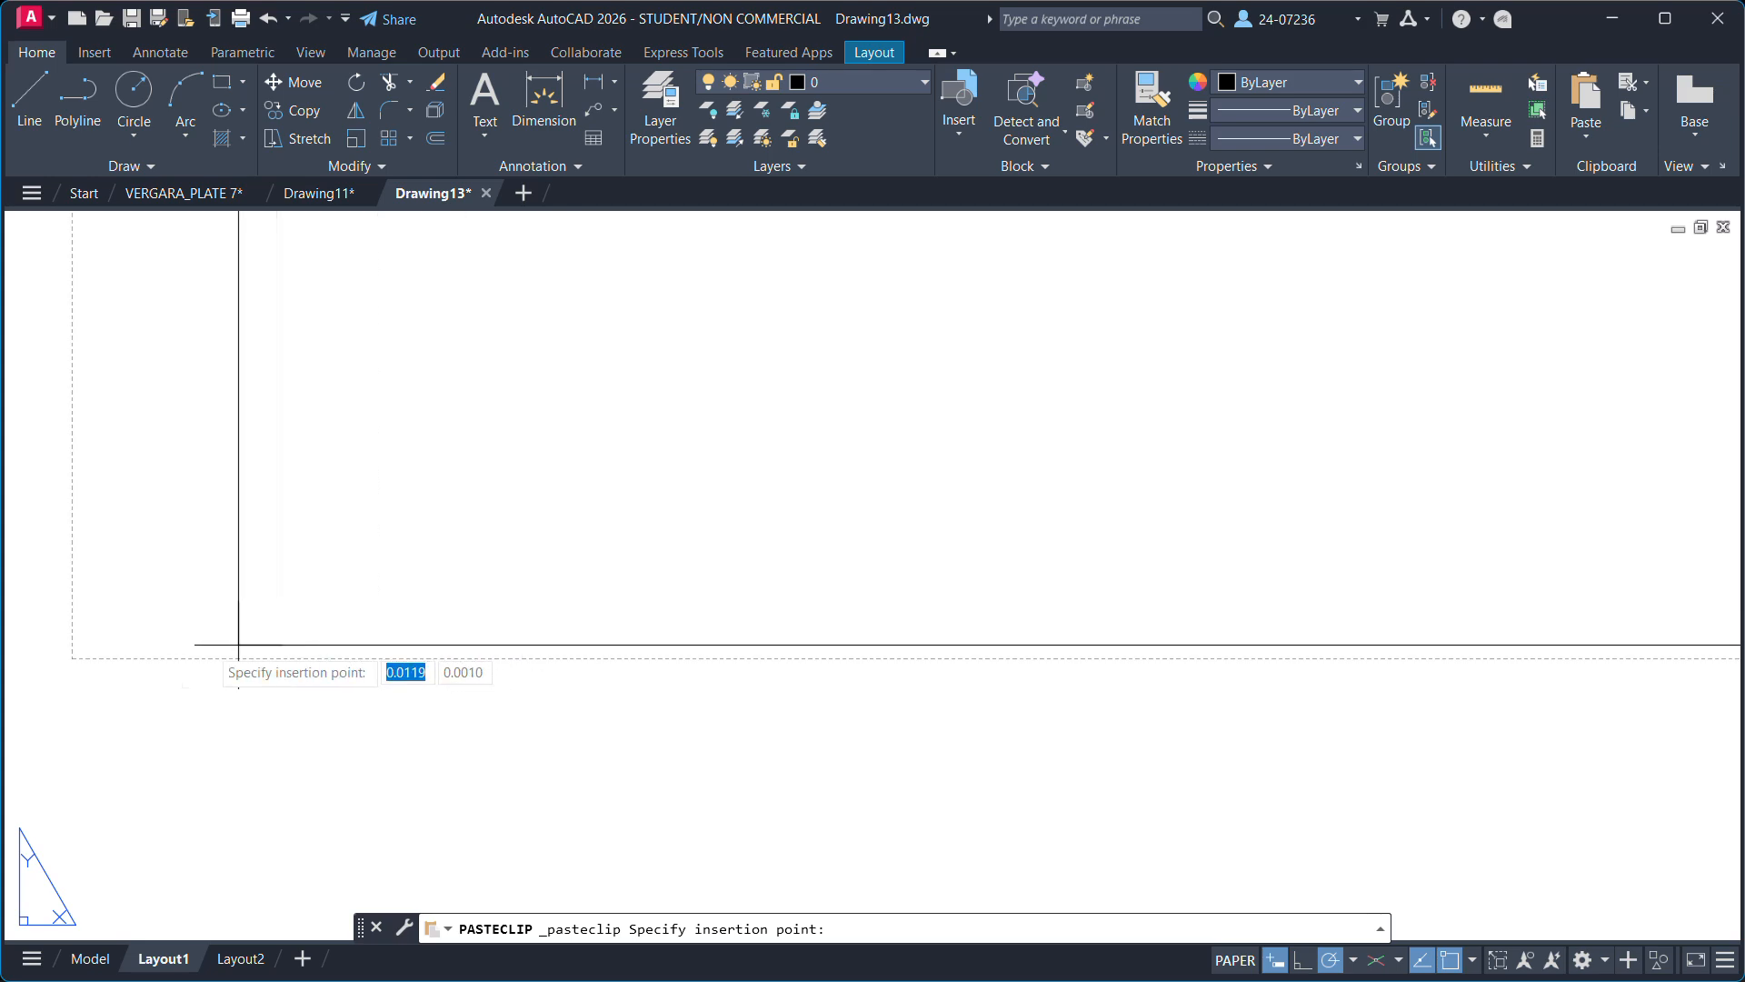
pyautogui.click(76, 654)
pyautogui.scroll(-5, 934, 623)
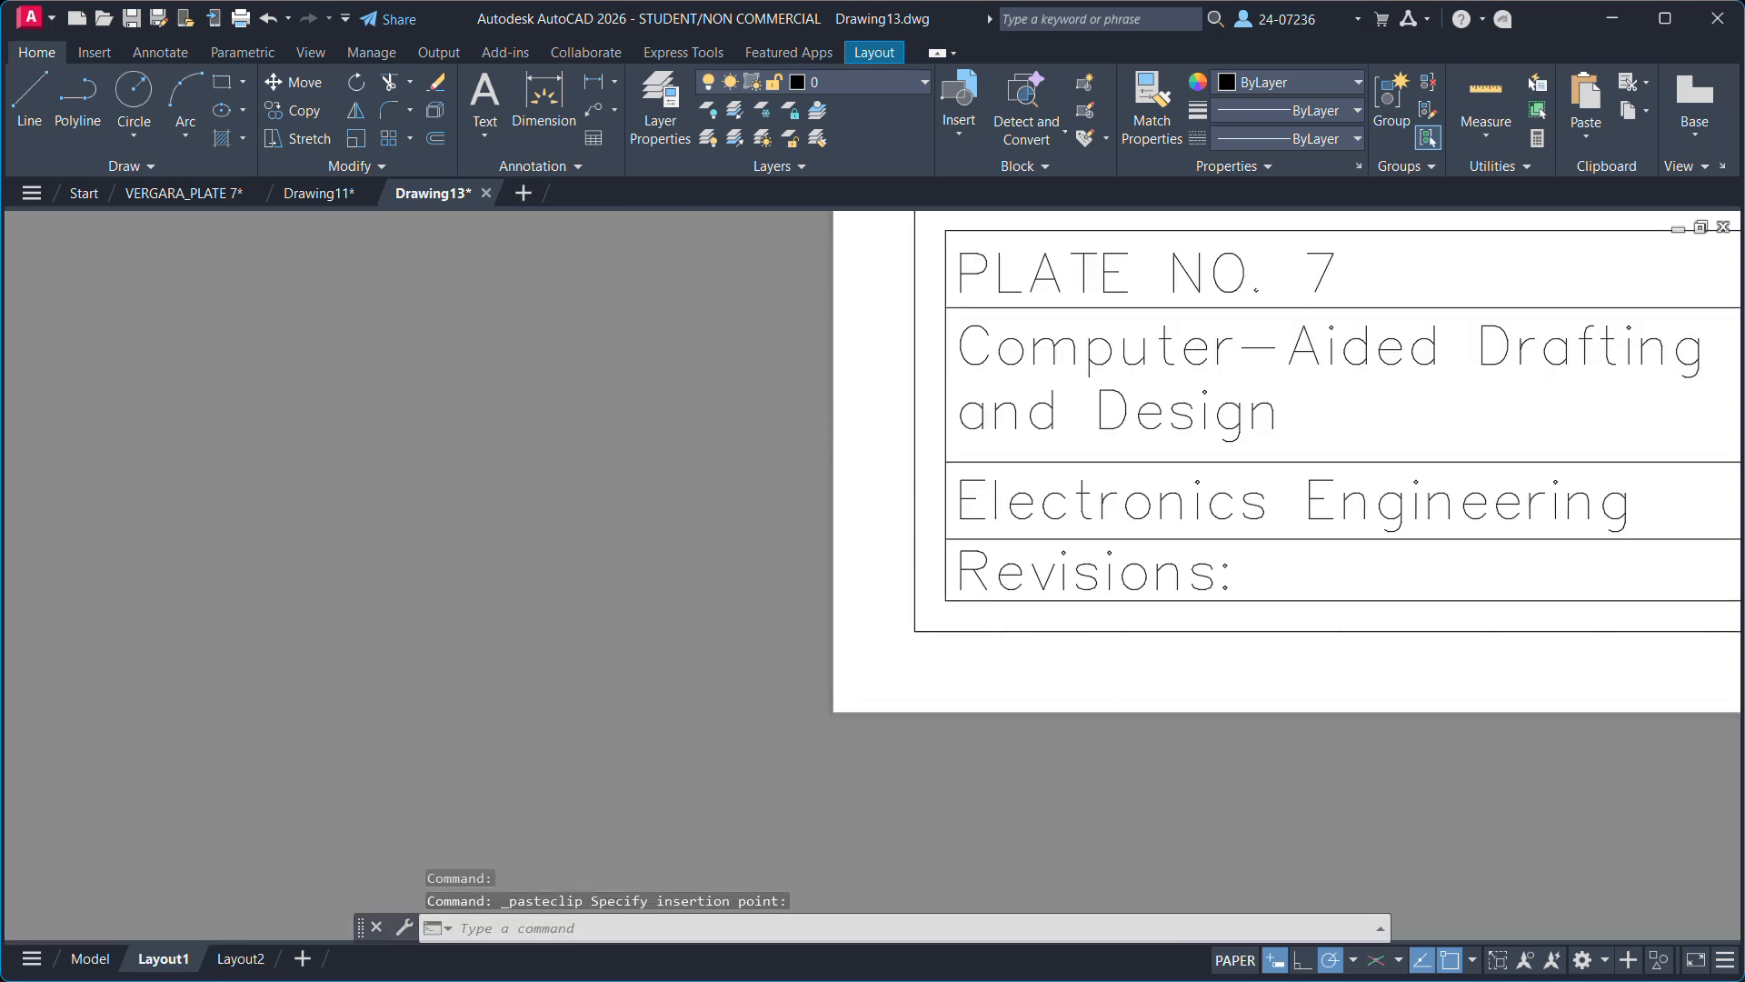
pyautogui.scroll(-6, 1168, 546)
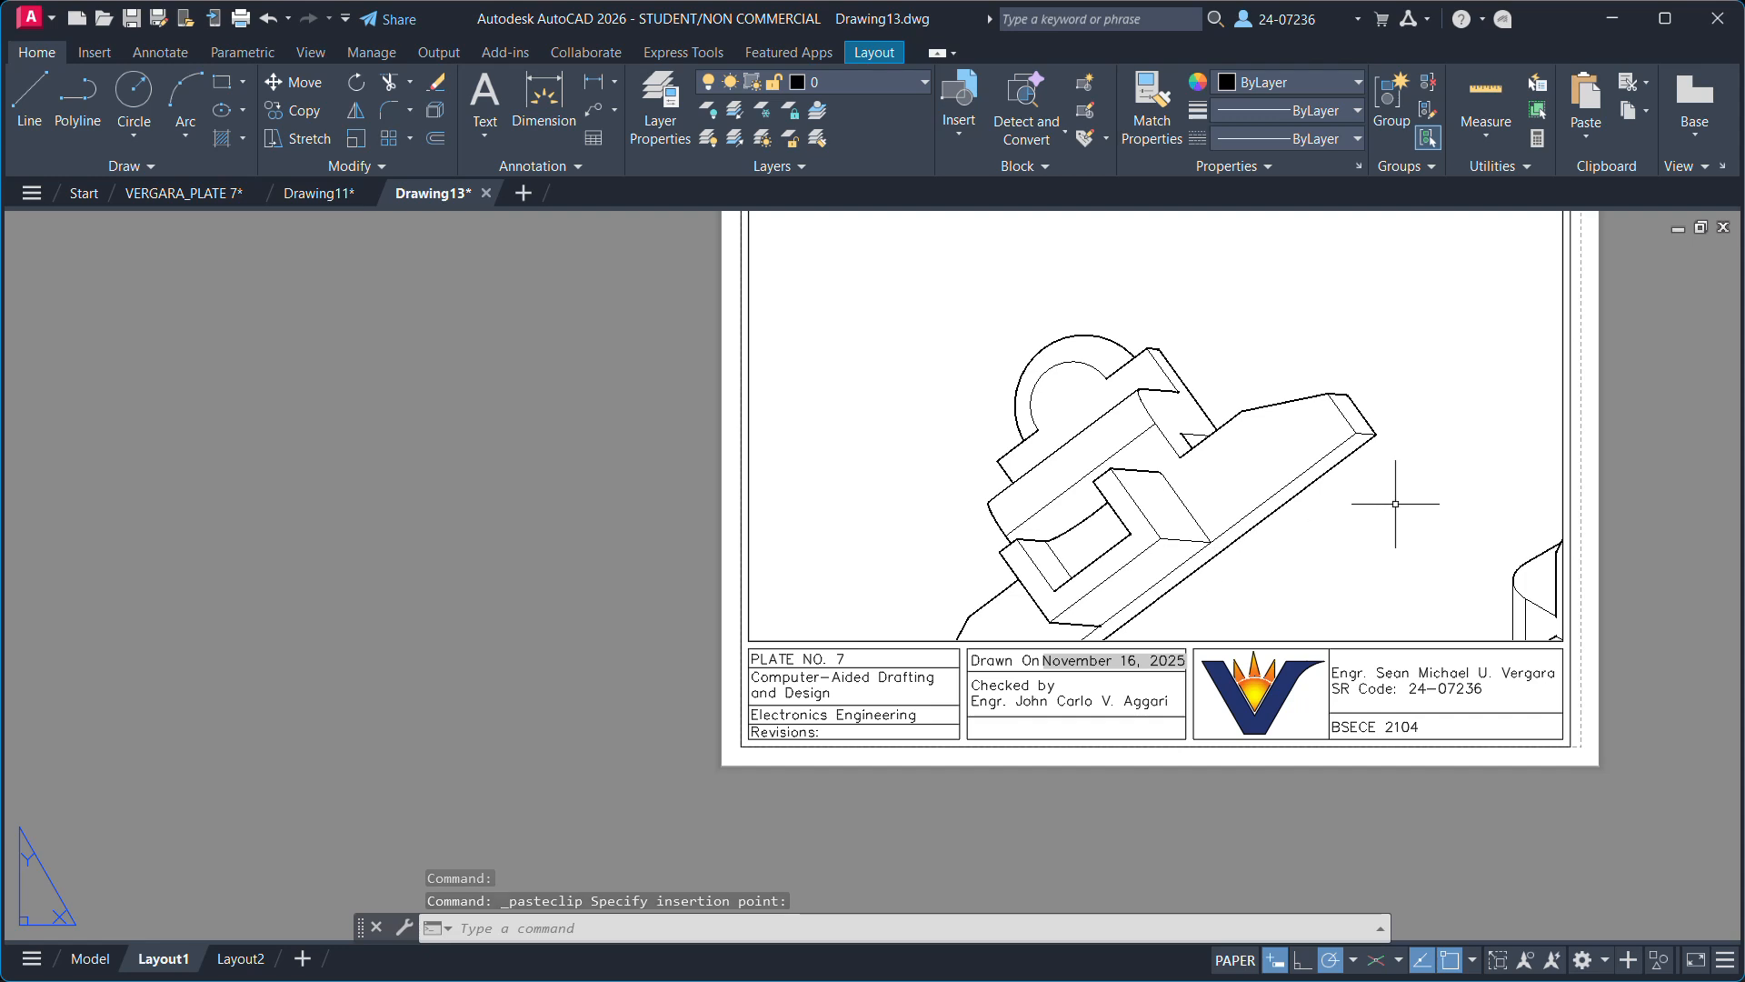
# Activate the pasted viewport, zoom it out to include all four bracket views, and return to paper space.
pyautogui.doubleClick(1395, 503)
pyautogui.scroll(-2, 1400, 498)
pyautogui.moveTo(1413, 489); pyautogui.dragTo(1273, 627, button='middle')
pyautogui.moveTo(1057, 255); pyautogui.dragTo(1054, 240, button='middle')
pyautogui.scroll(-4, 1054, 240)
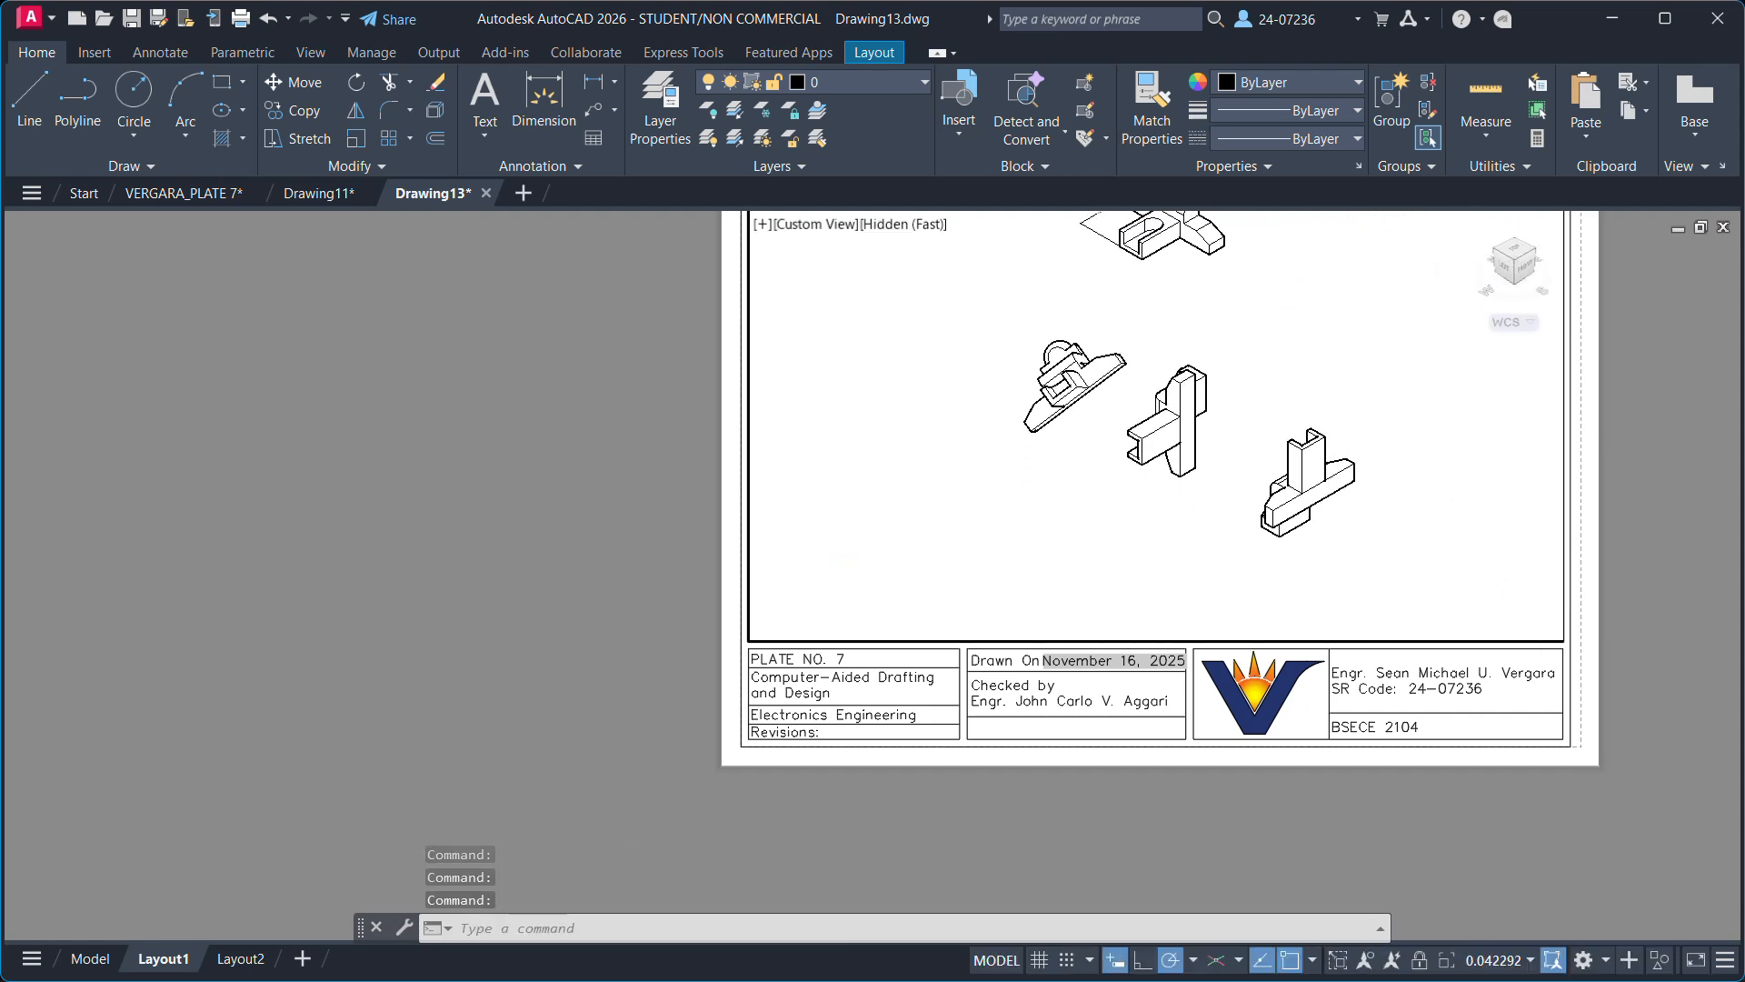
pyautogui.doubleClick(1676, 418)
pyautogui.moveTo(1686, 405); pyautogui.dragTo(1588, 549, button='middle')
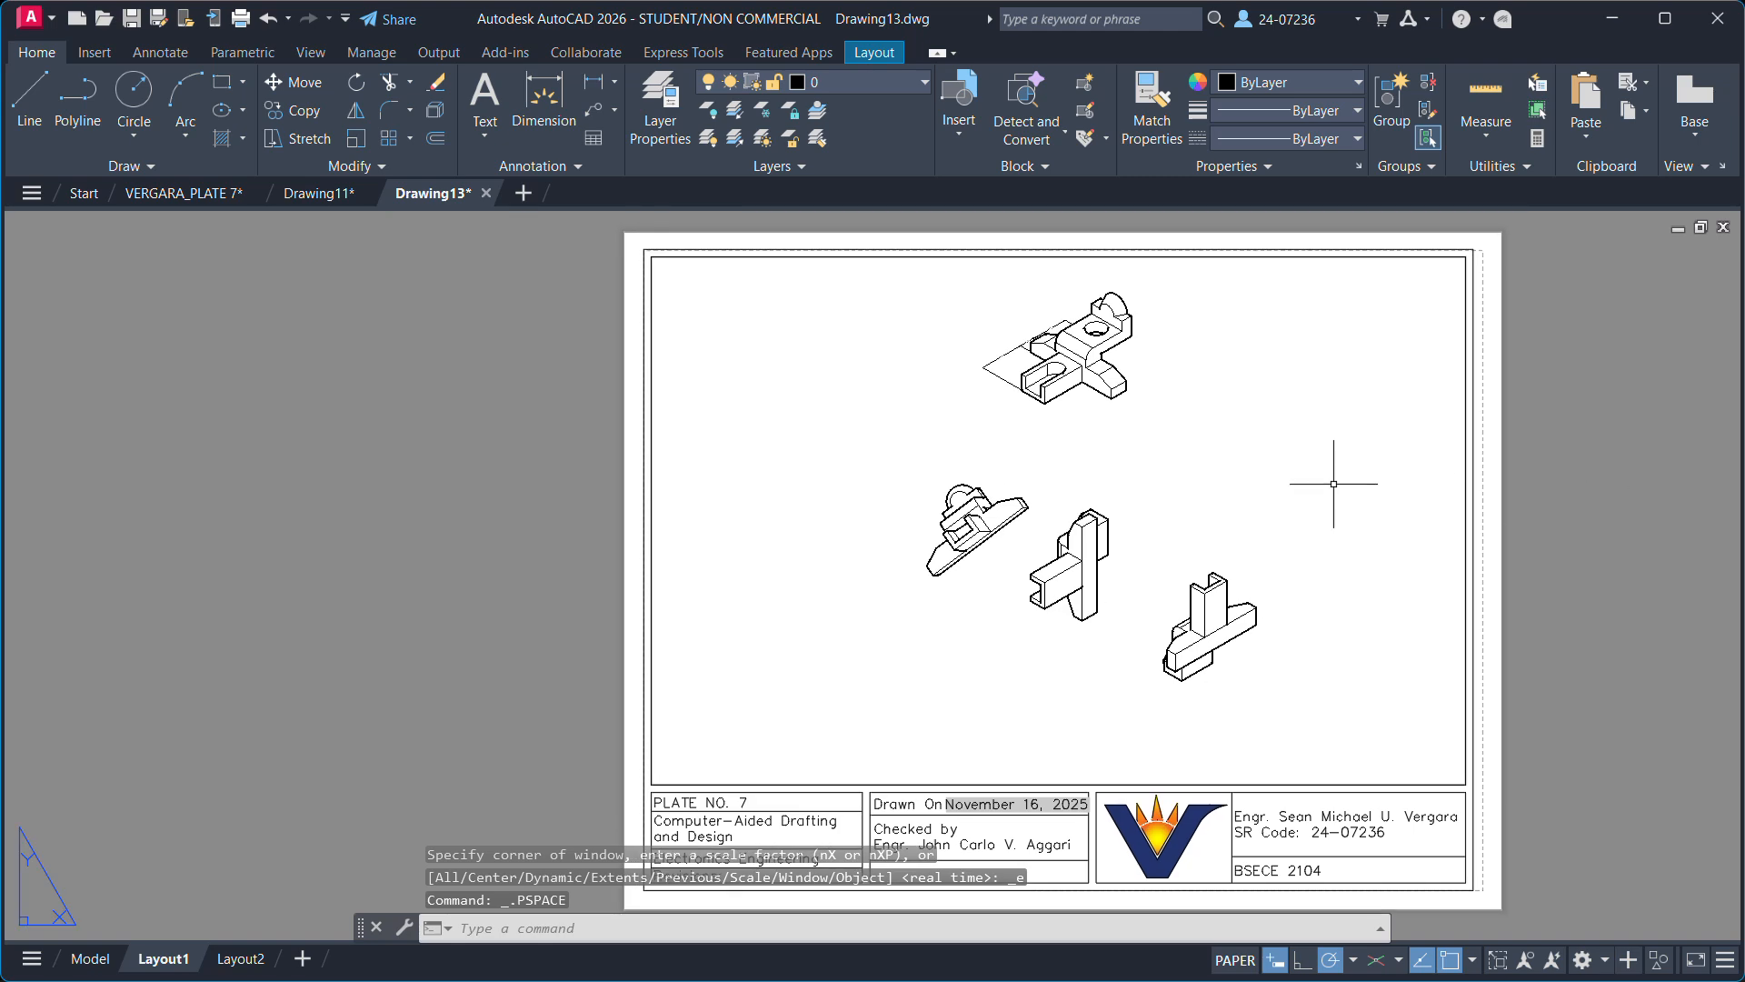
# Activate the layout viewport, switch it to the Top view, and zoom to the extents of the four bracket views.
pyautogui.doubleClick(1405, 478)
pyautogui.click(1405, 314)
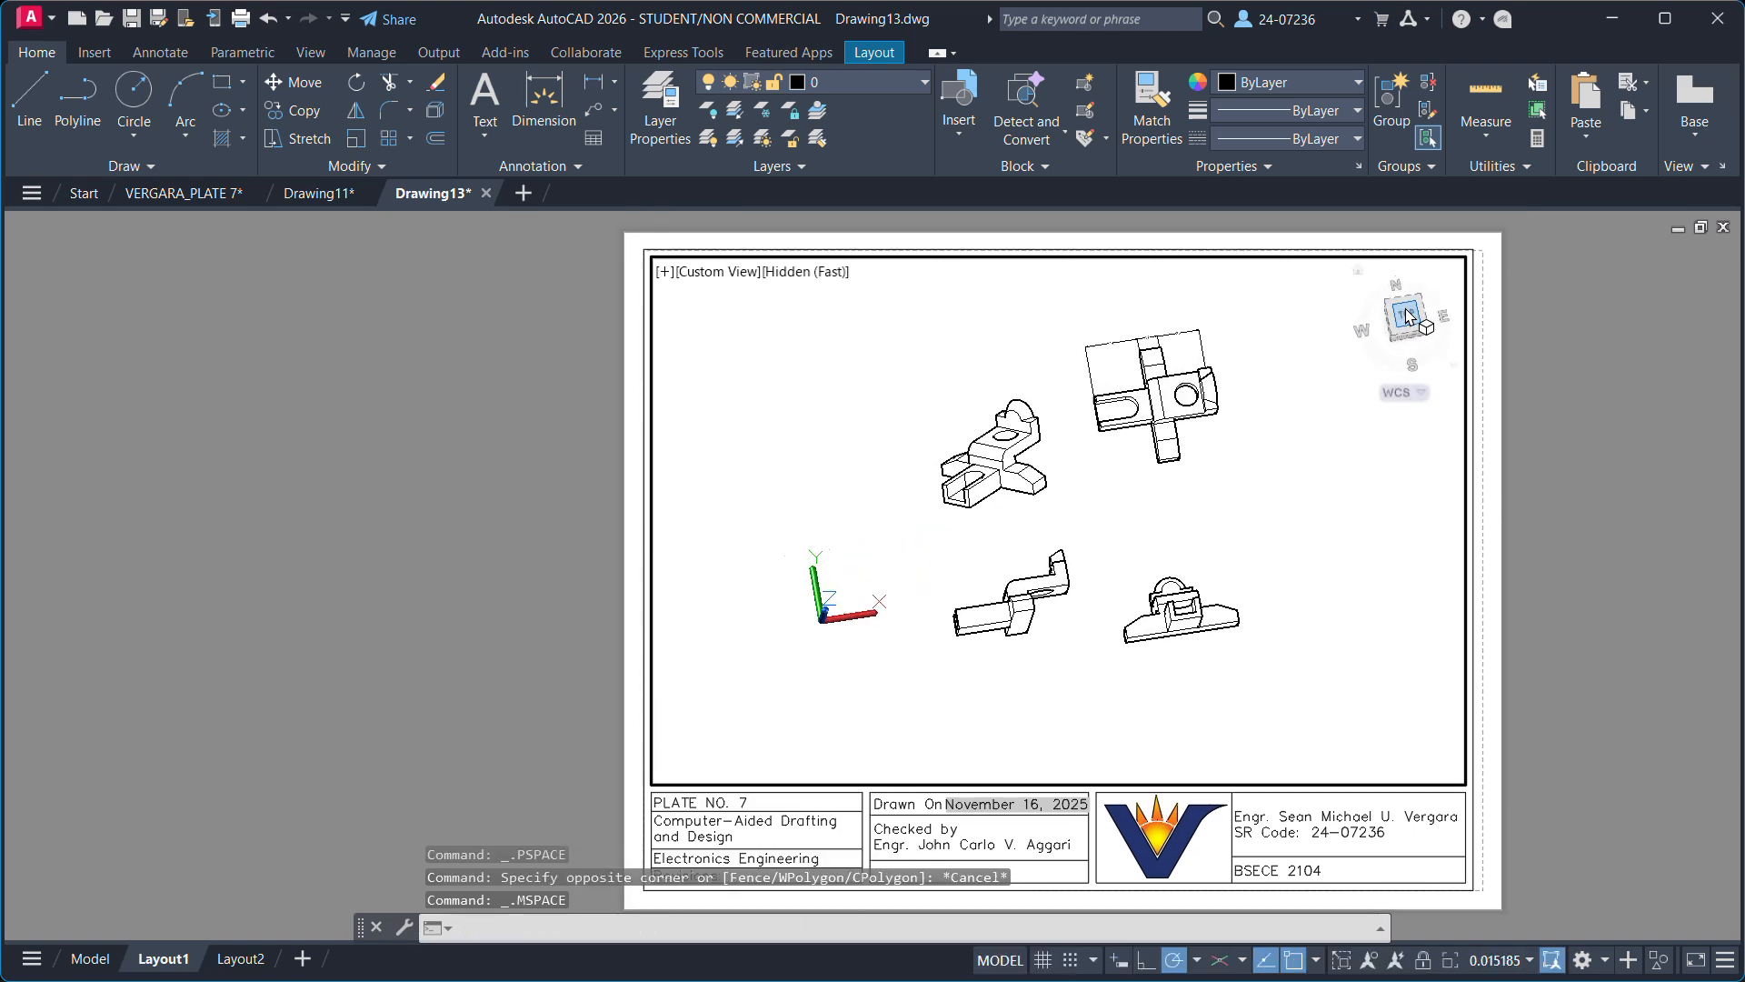
pyautogui.scroll(-2, 1182, 556)
pyautogui.moveTo(1181, 556)
pyautogui.mouseDown(button='middle')
pyautogui.moveTo(1312, 561)
pyautogui.moveTo(1235, 546)
pyautogui.mouseUp(button='middle')
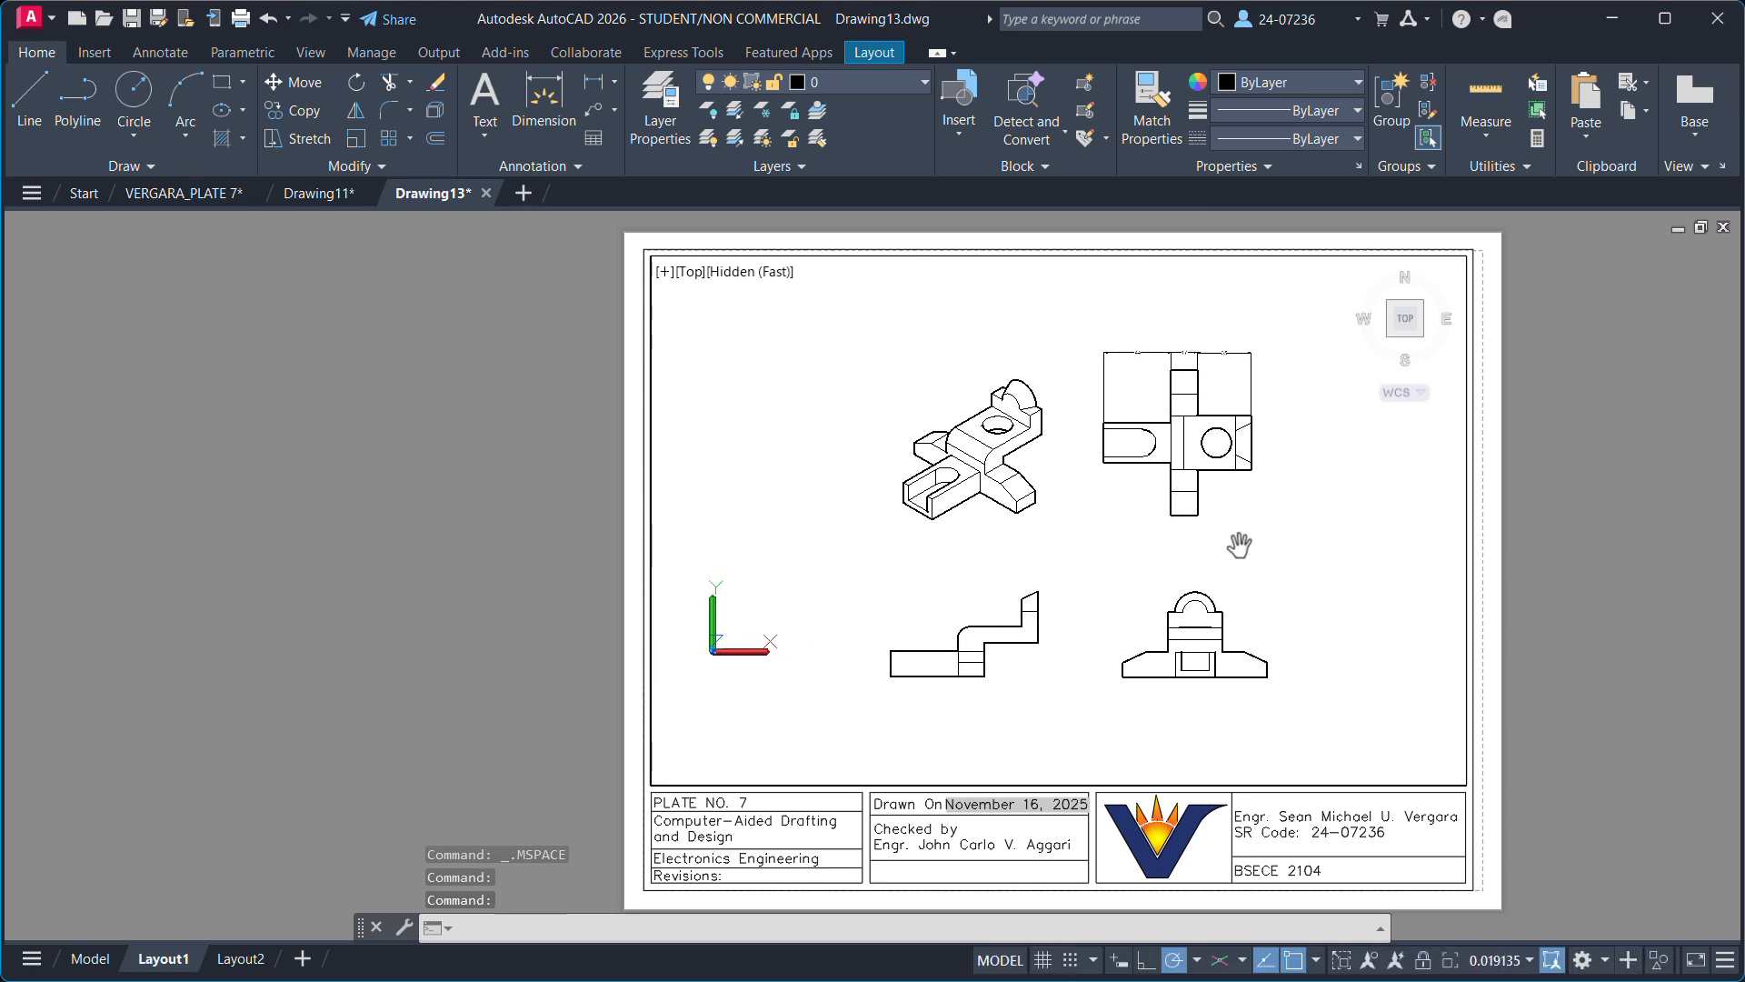
pyautogui.middleClick(1300, 563)
pyautogui.middleClick(1300, 563)
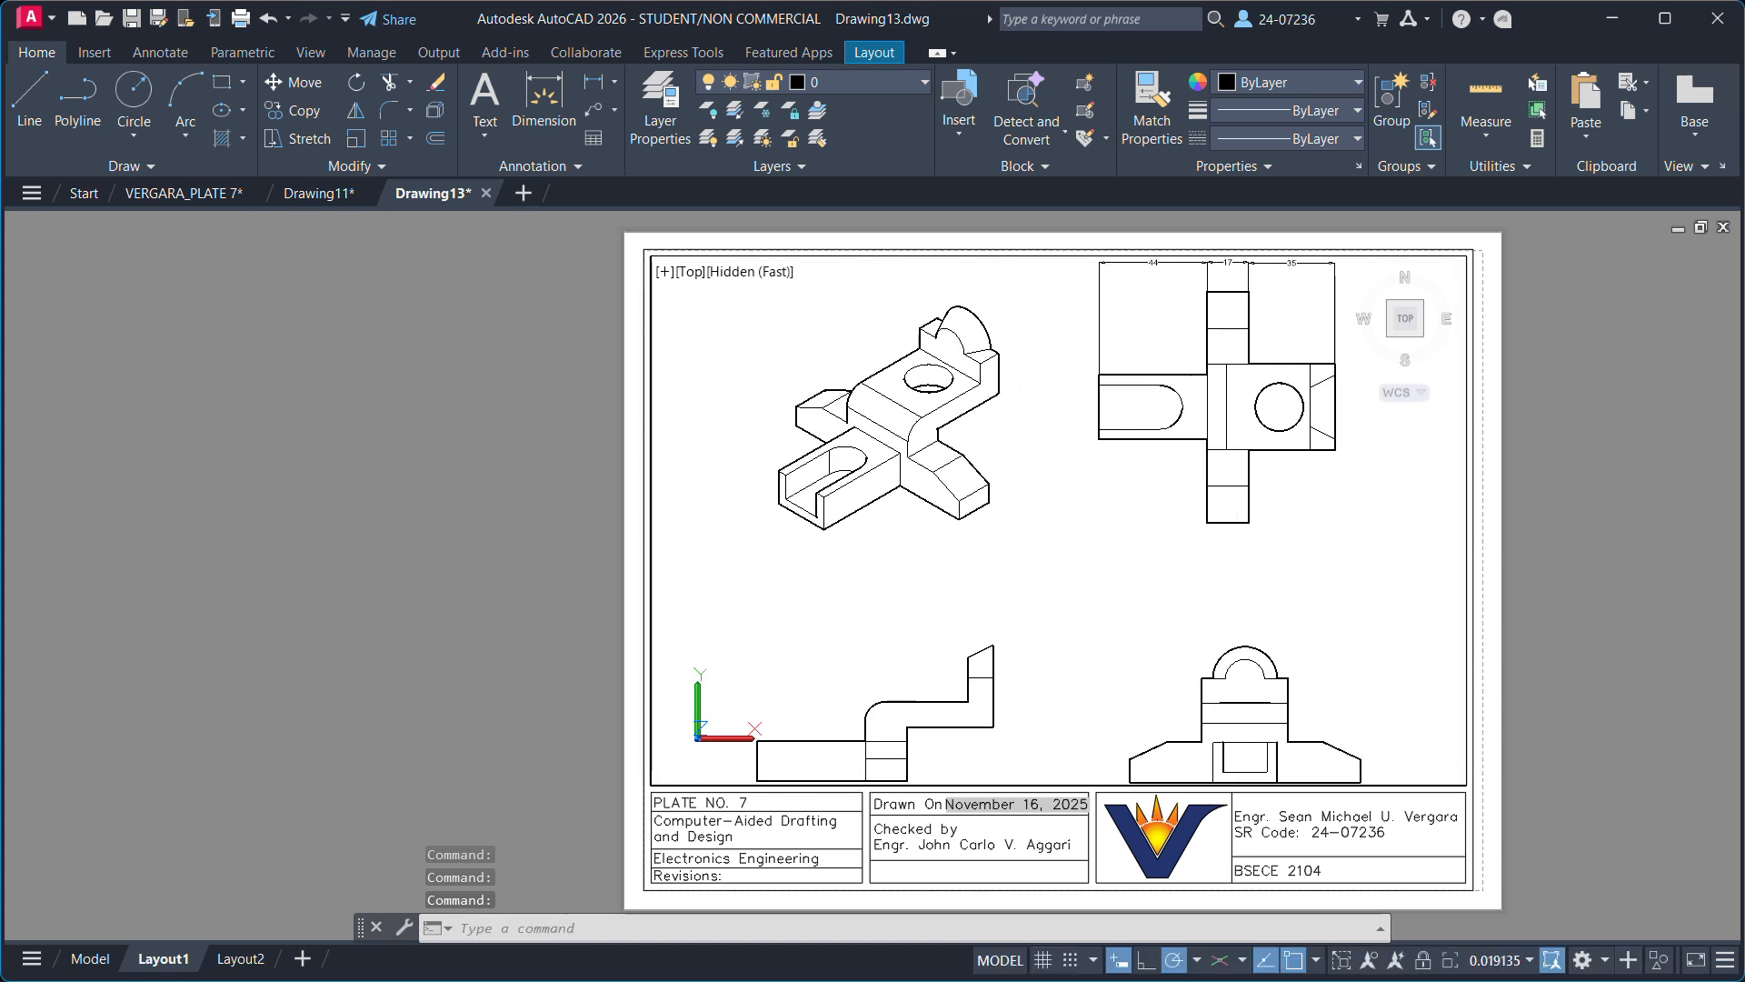
# Switch to model space and add the multiline text ISOMETRIC above the isometric view.
pyautogui.click(90, 957)
pyautogui.moveTo(1251, 522); pyautogui.dragTo(1225, 557, button='middle')
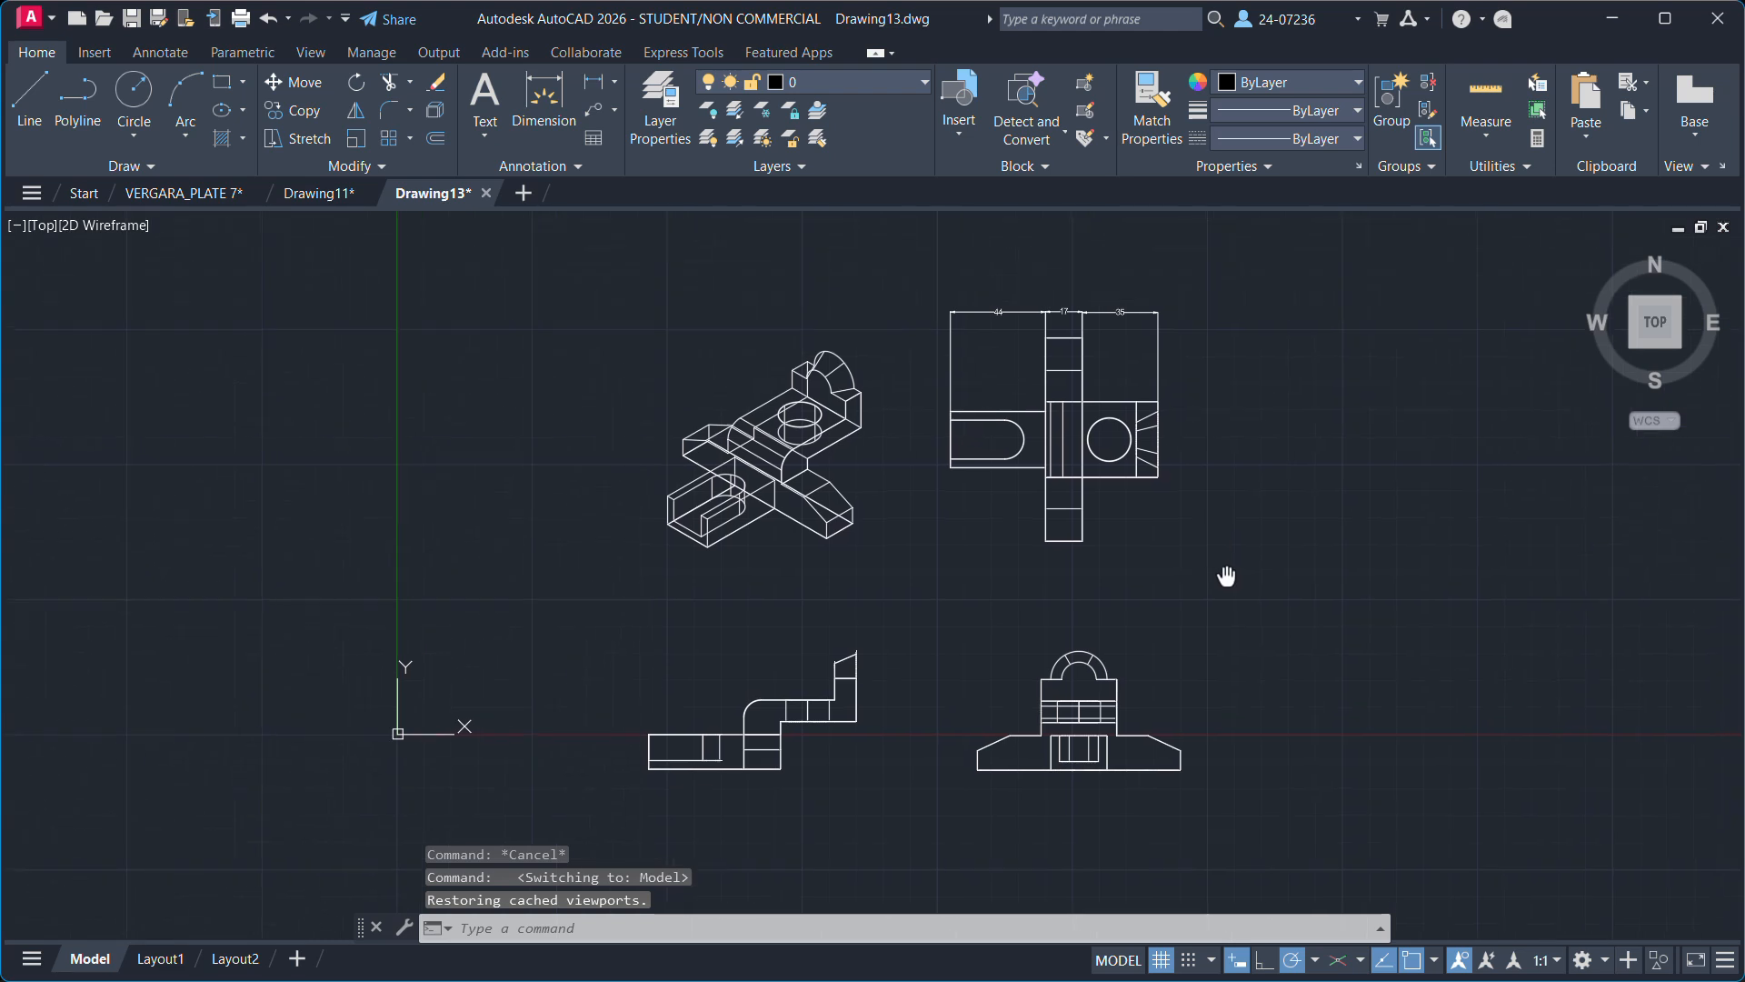
pyautogui.click(498, 111)
pyautogui.click(651, 247)
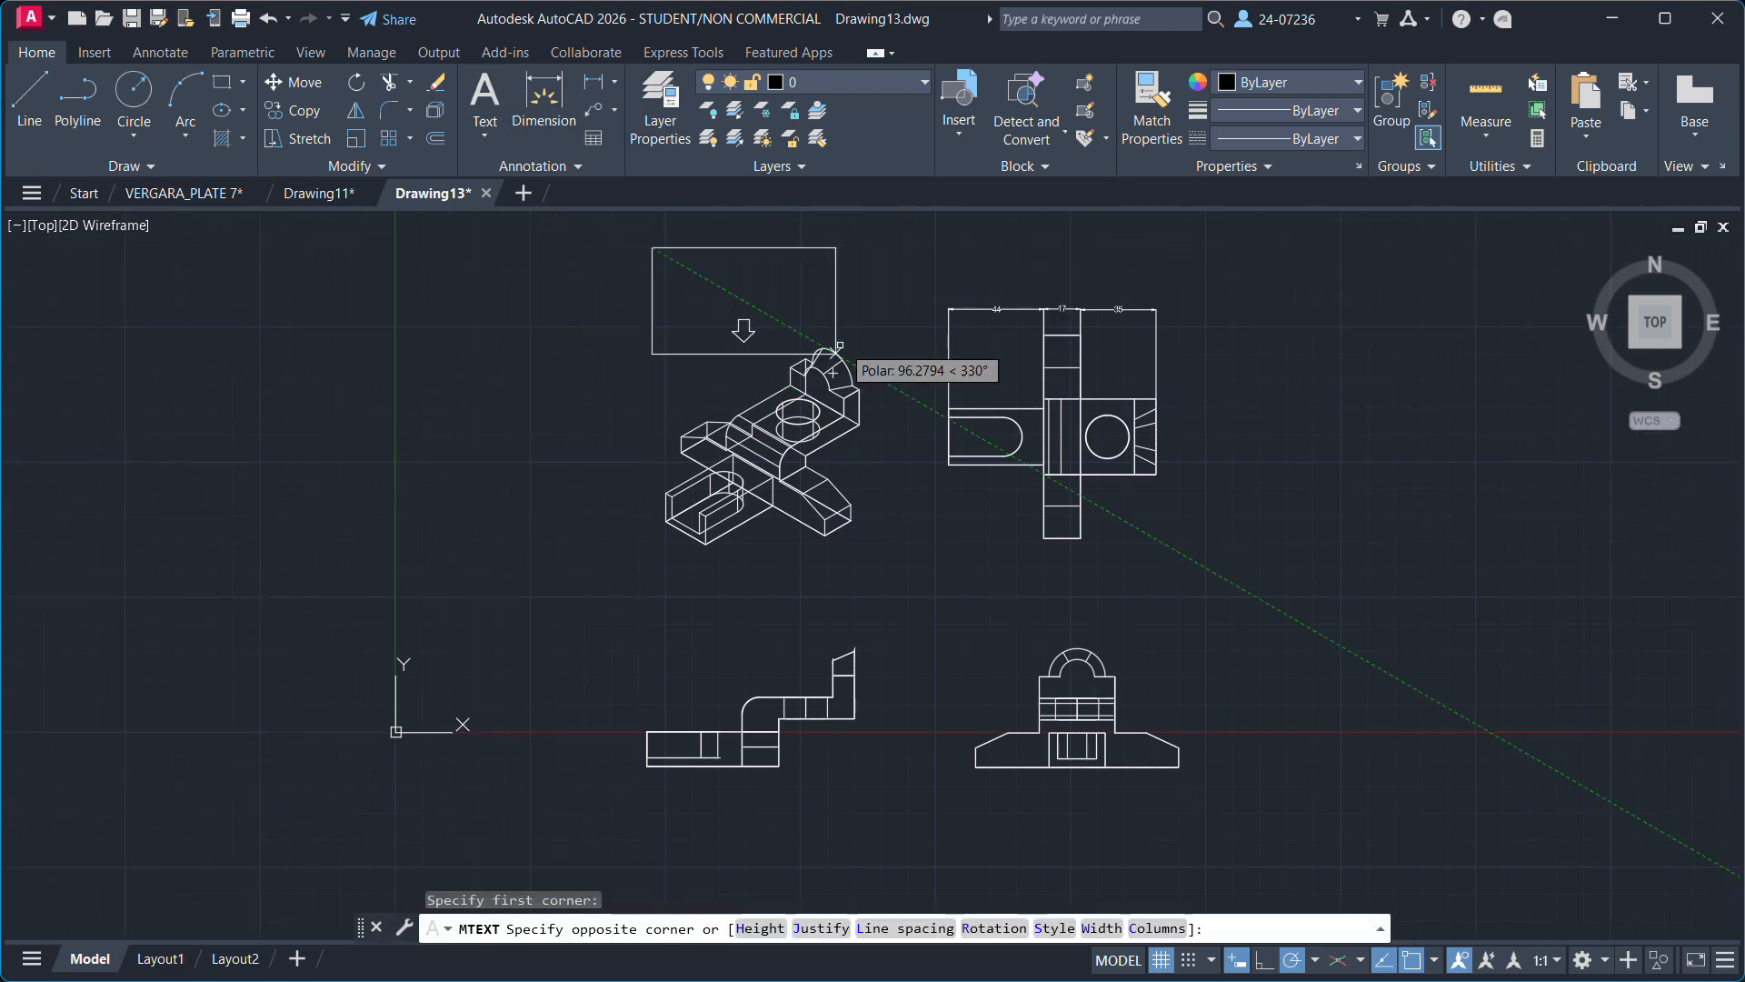
pyautogui.click(881, 309)
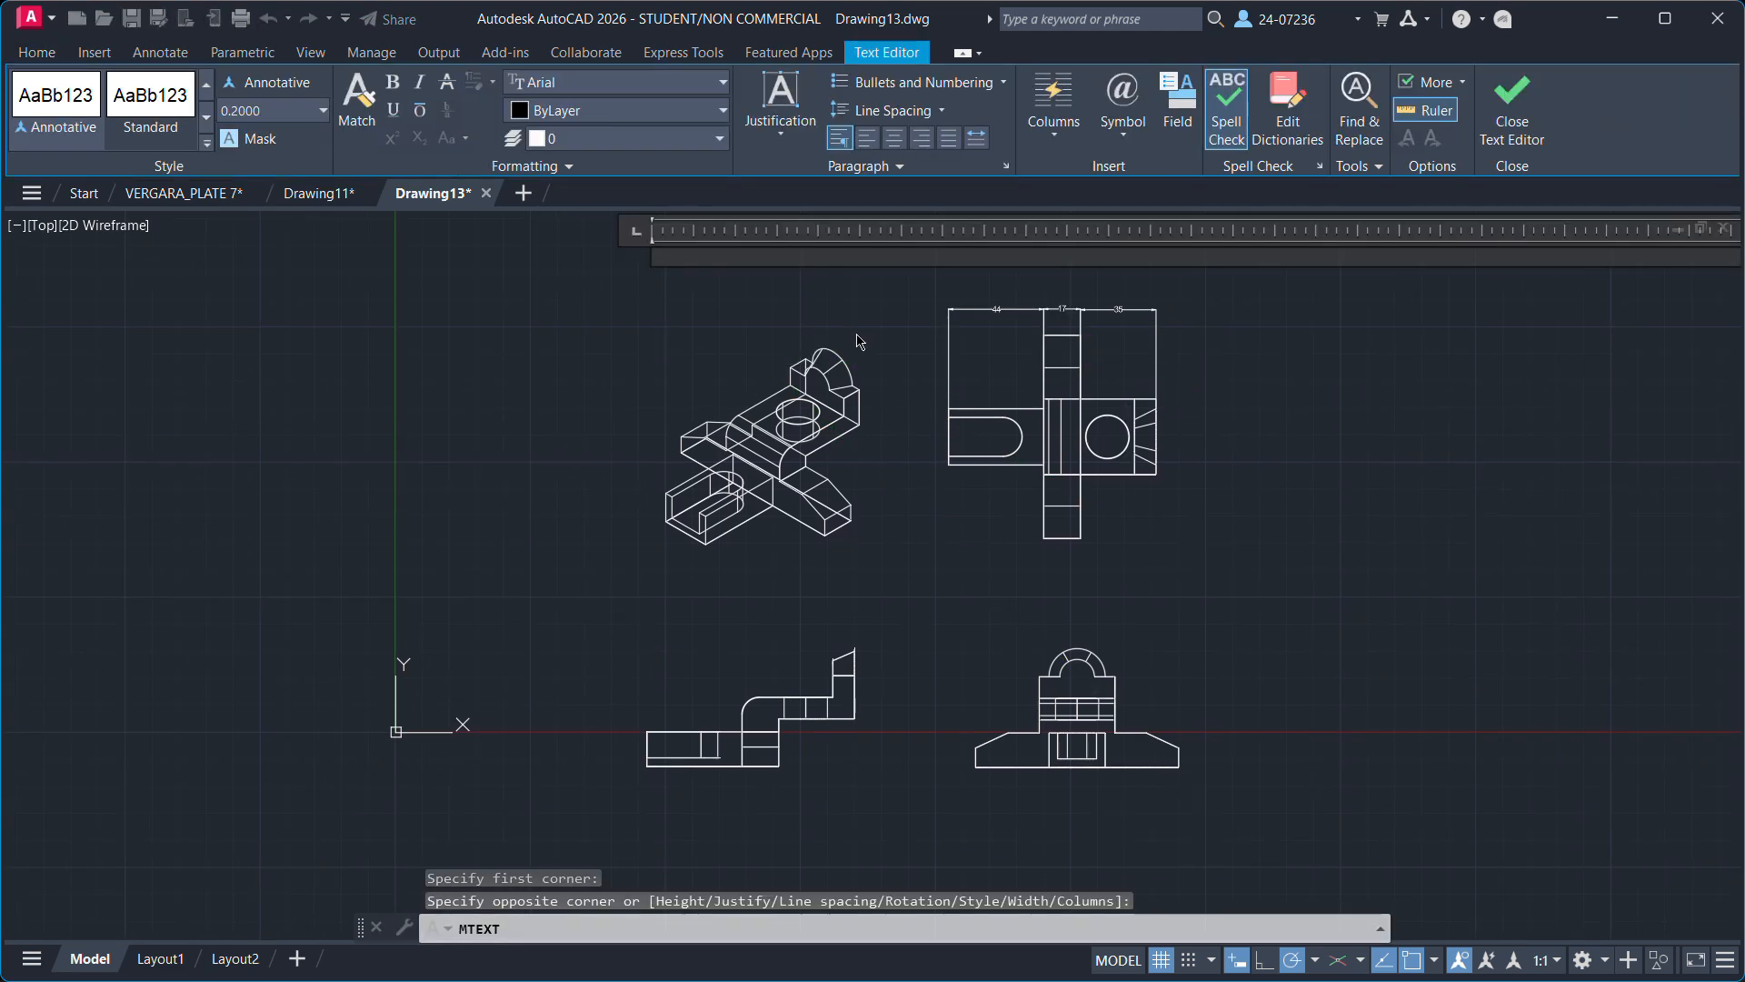
pyautogui.press('capslock')
pyautogui.write('ISOMETRIC')
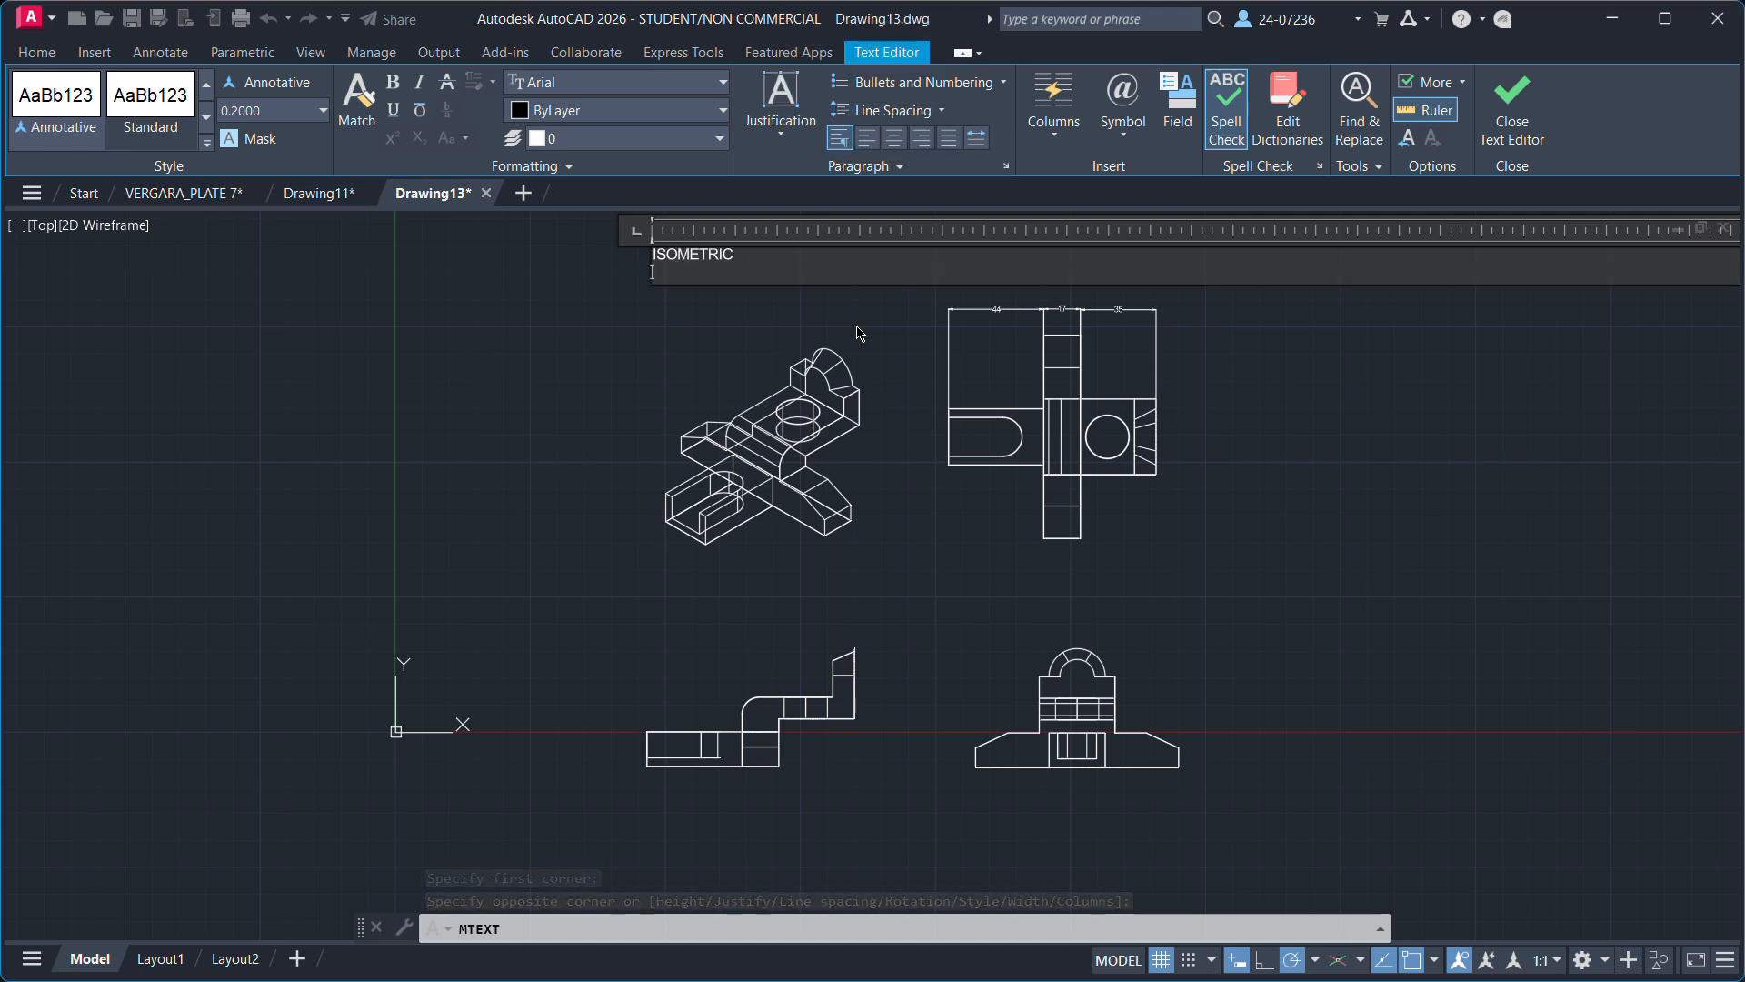
pyautogui.click(513, 438)
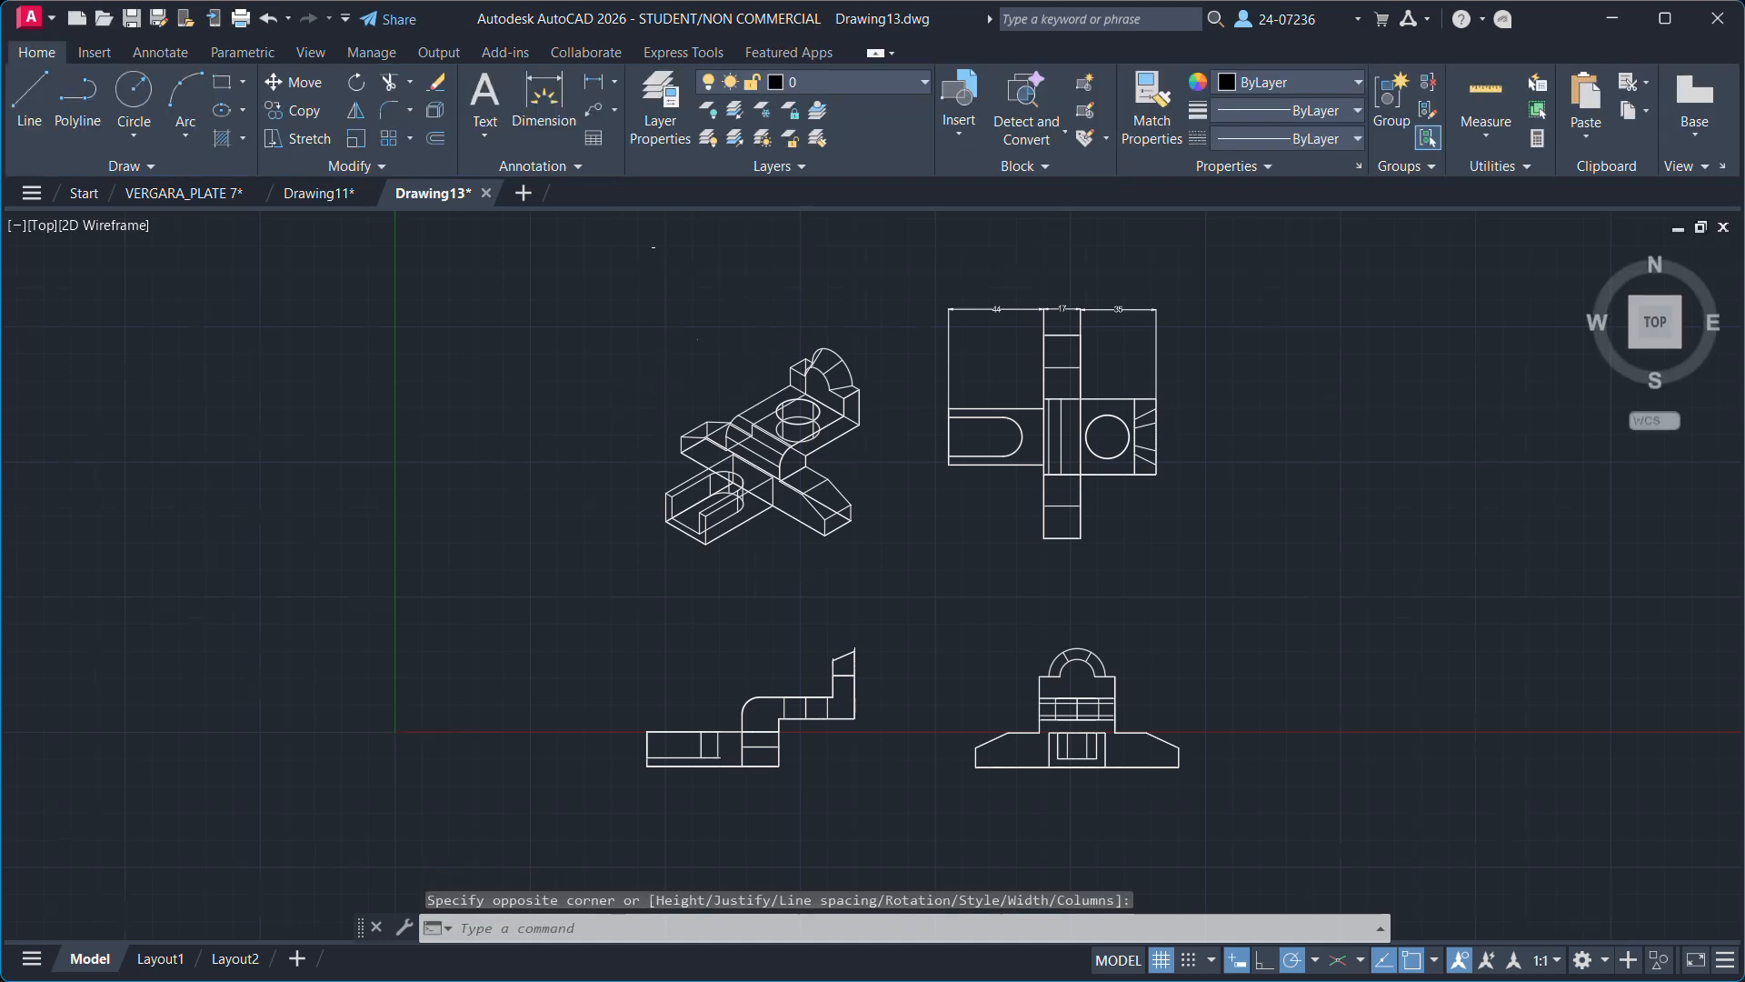
# Open the properties of the ISOMETRIC label and set its text height to 5.
pyautogui.scroll(5, 733, 323)
pyautogui.scroll(5, 618, 282)
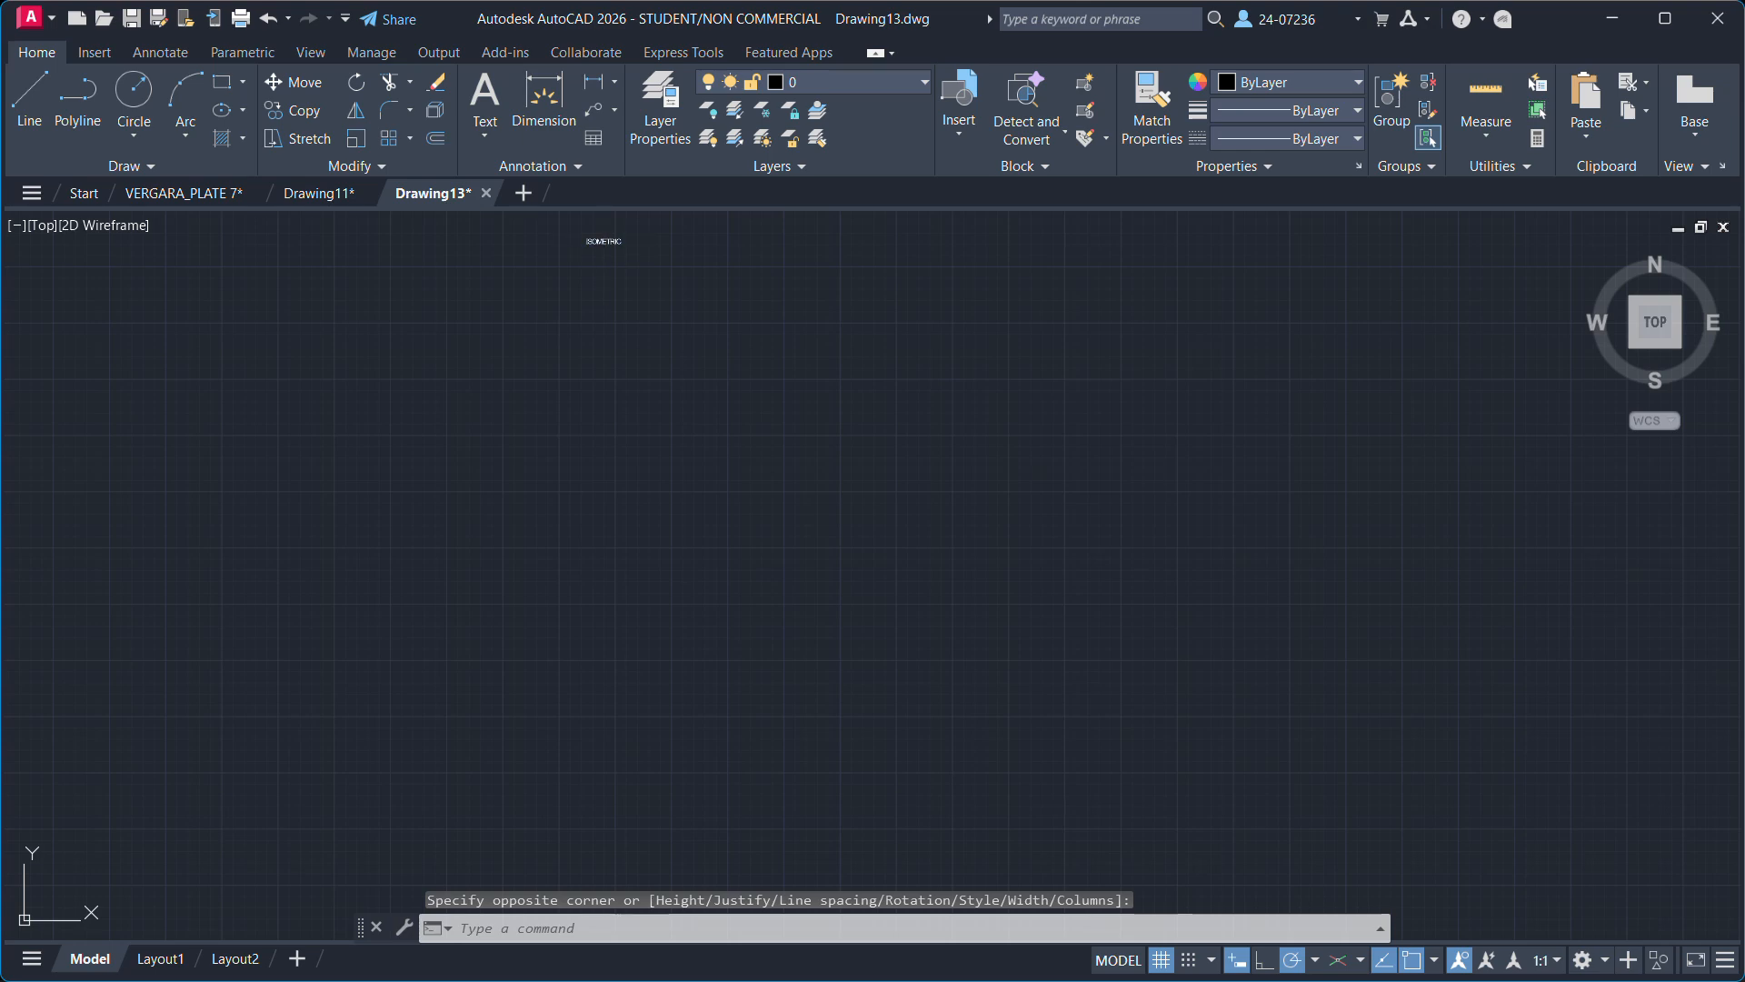
pyautogui.click(605, 238)
pyautogui.rightClick(605, 238)
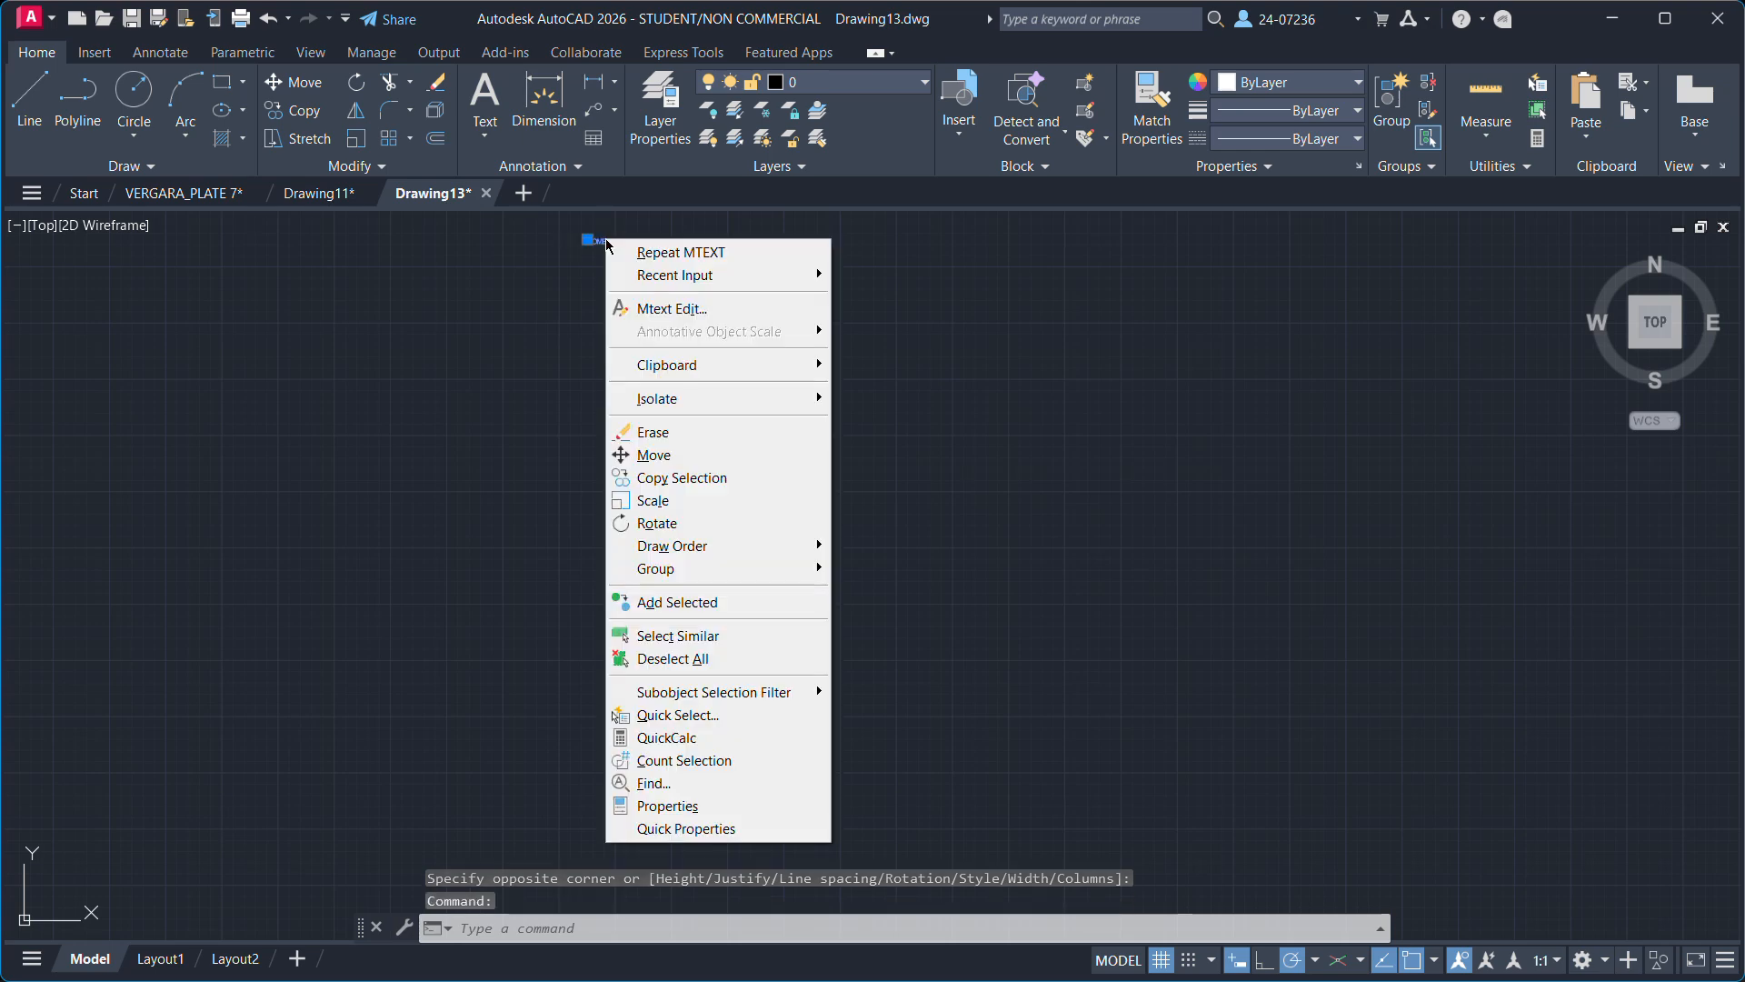
pyautogui.click(751, 805)
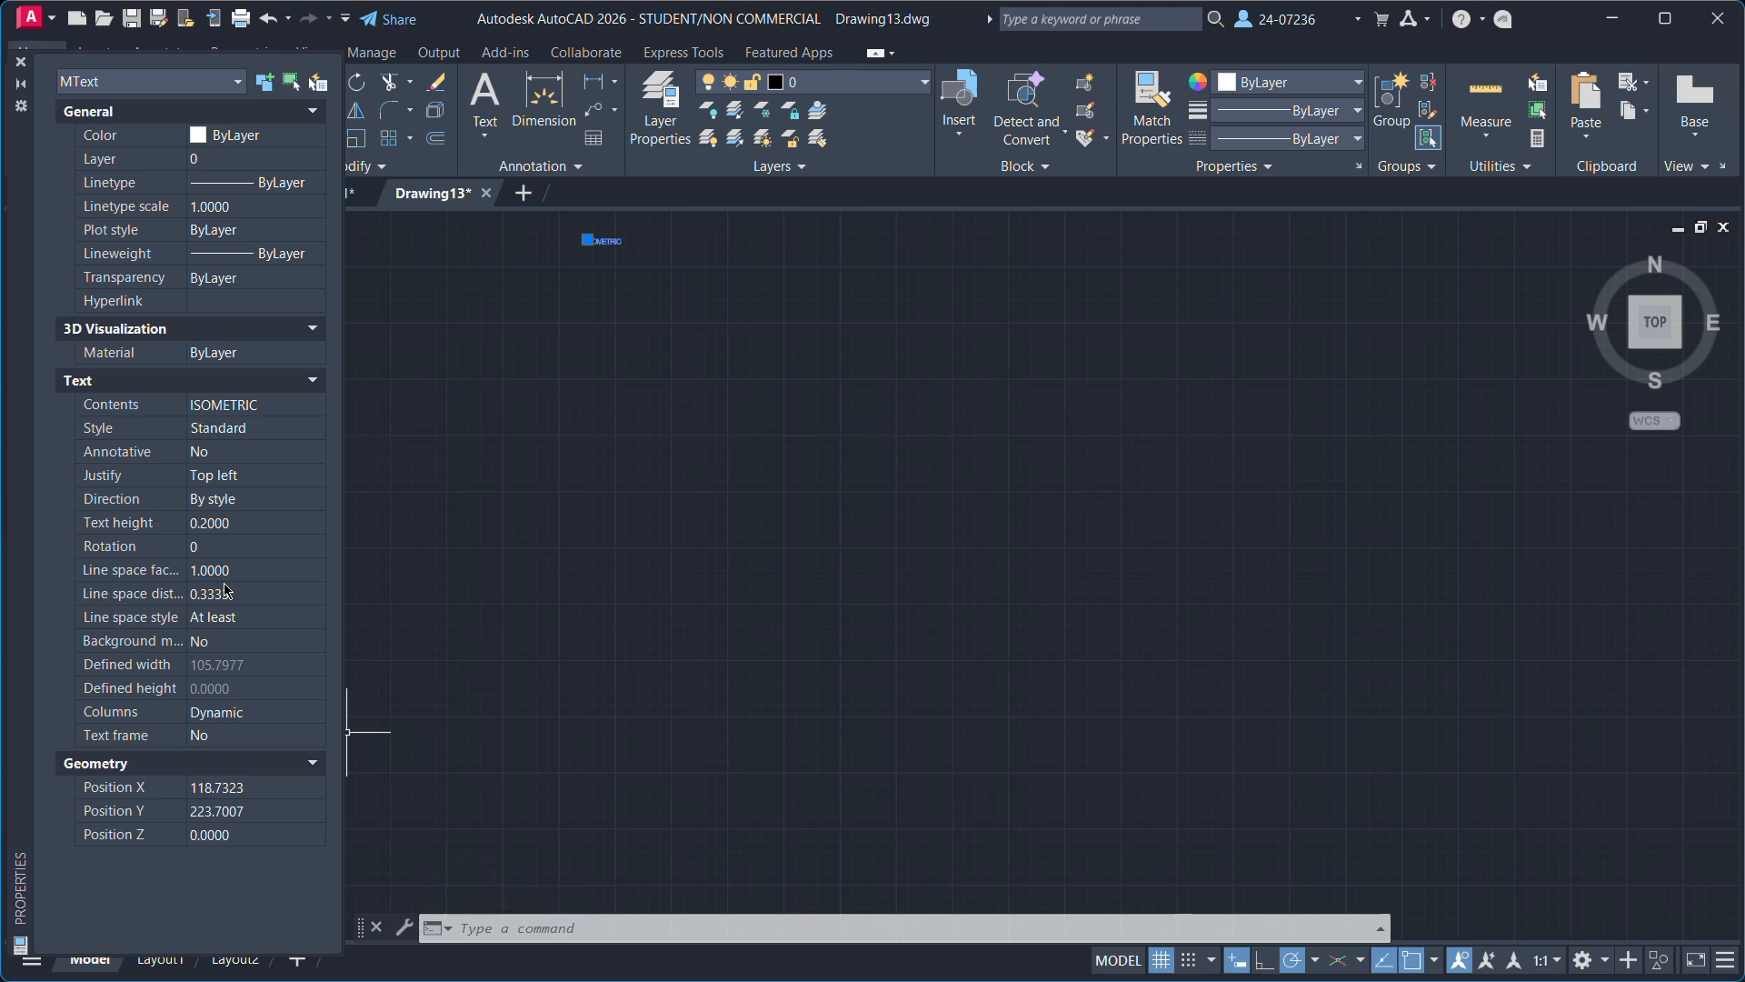
pyautogui.click(225, 528)
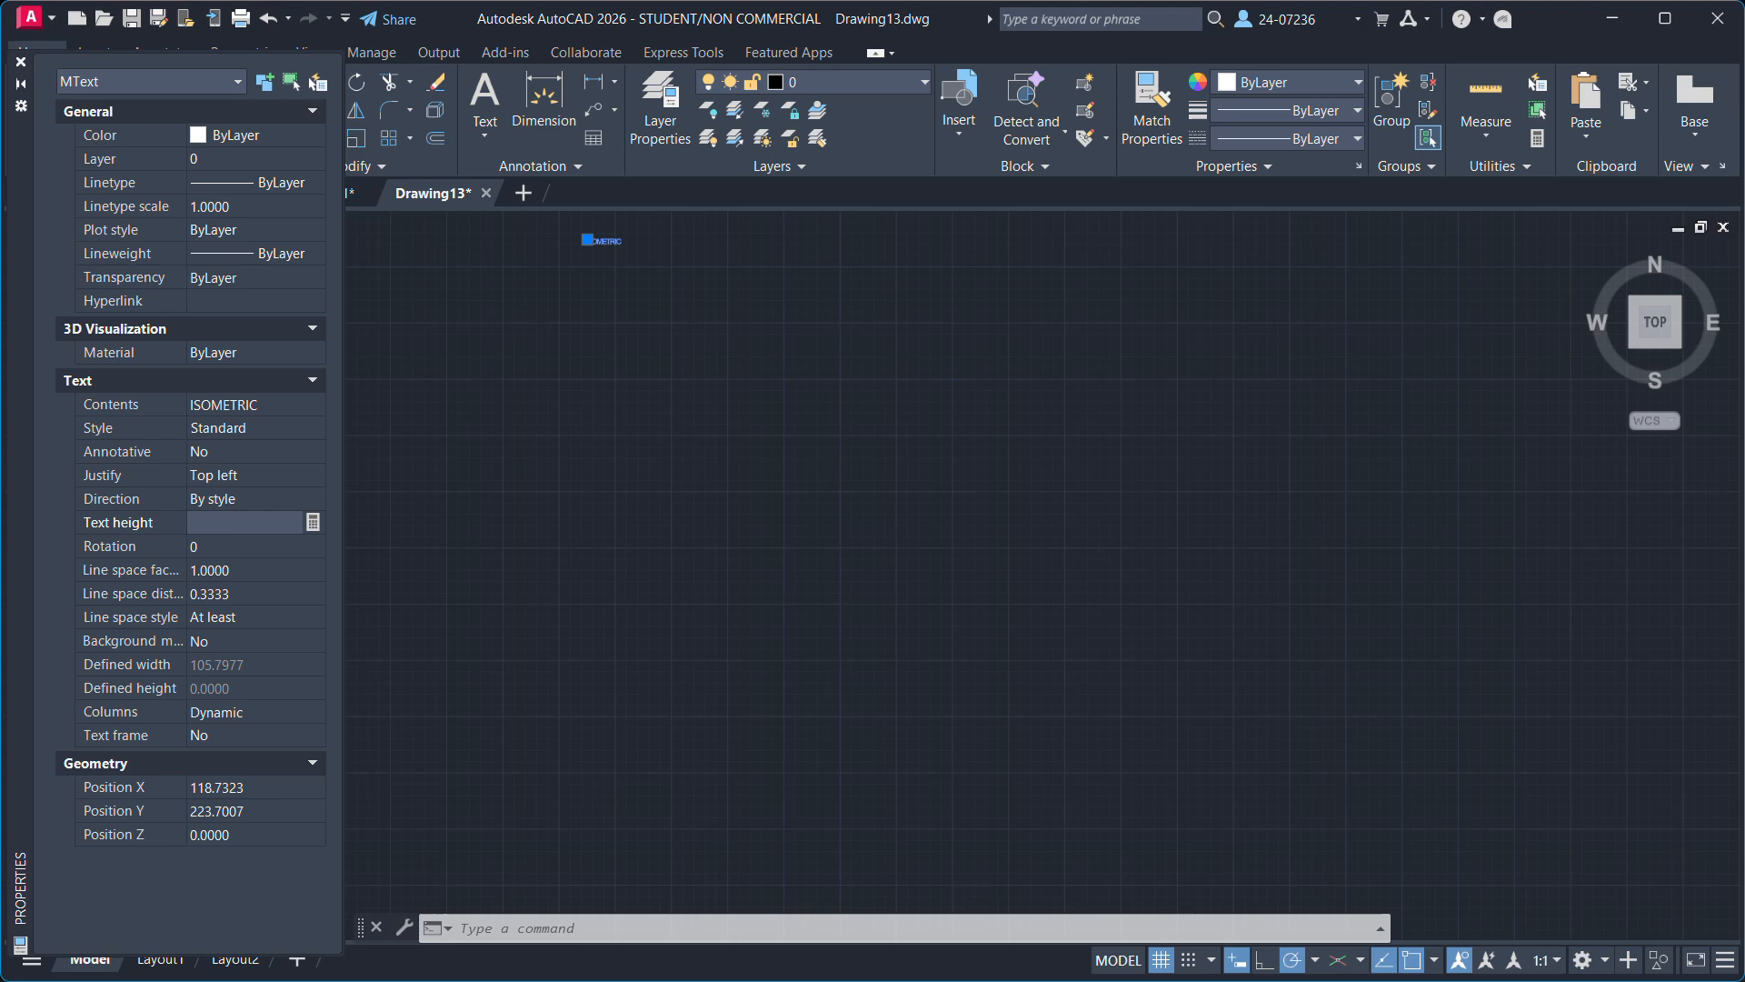
pyautogui.write('5')
pyautogui.press('Tab')
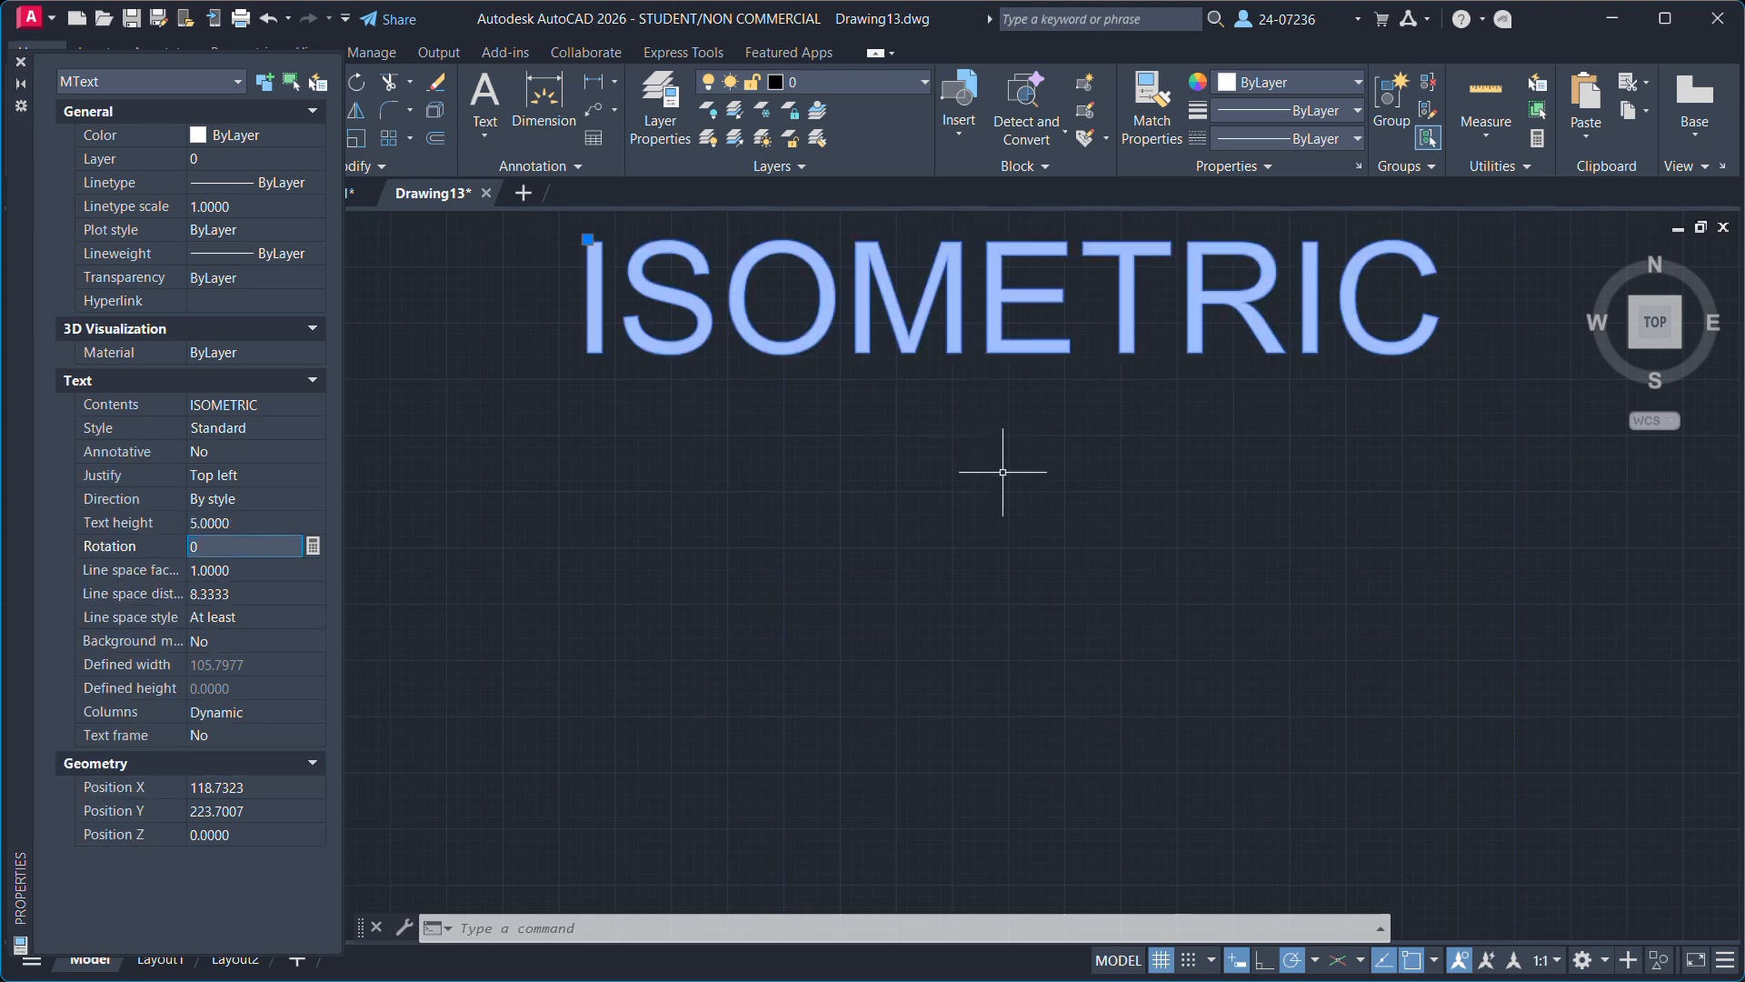
pyautogui.scroll(-5, 1005, 448)
pyautogui.moveTo(1129, 603); pyautogui.dragTo(948, 558, button='middle')
pyautogui.scroll(4, 948, 558)
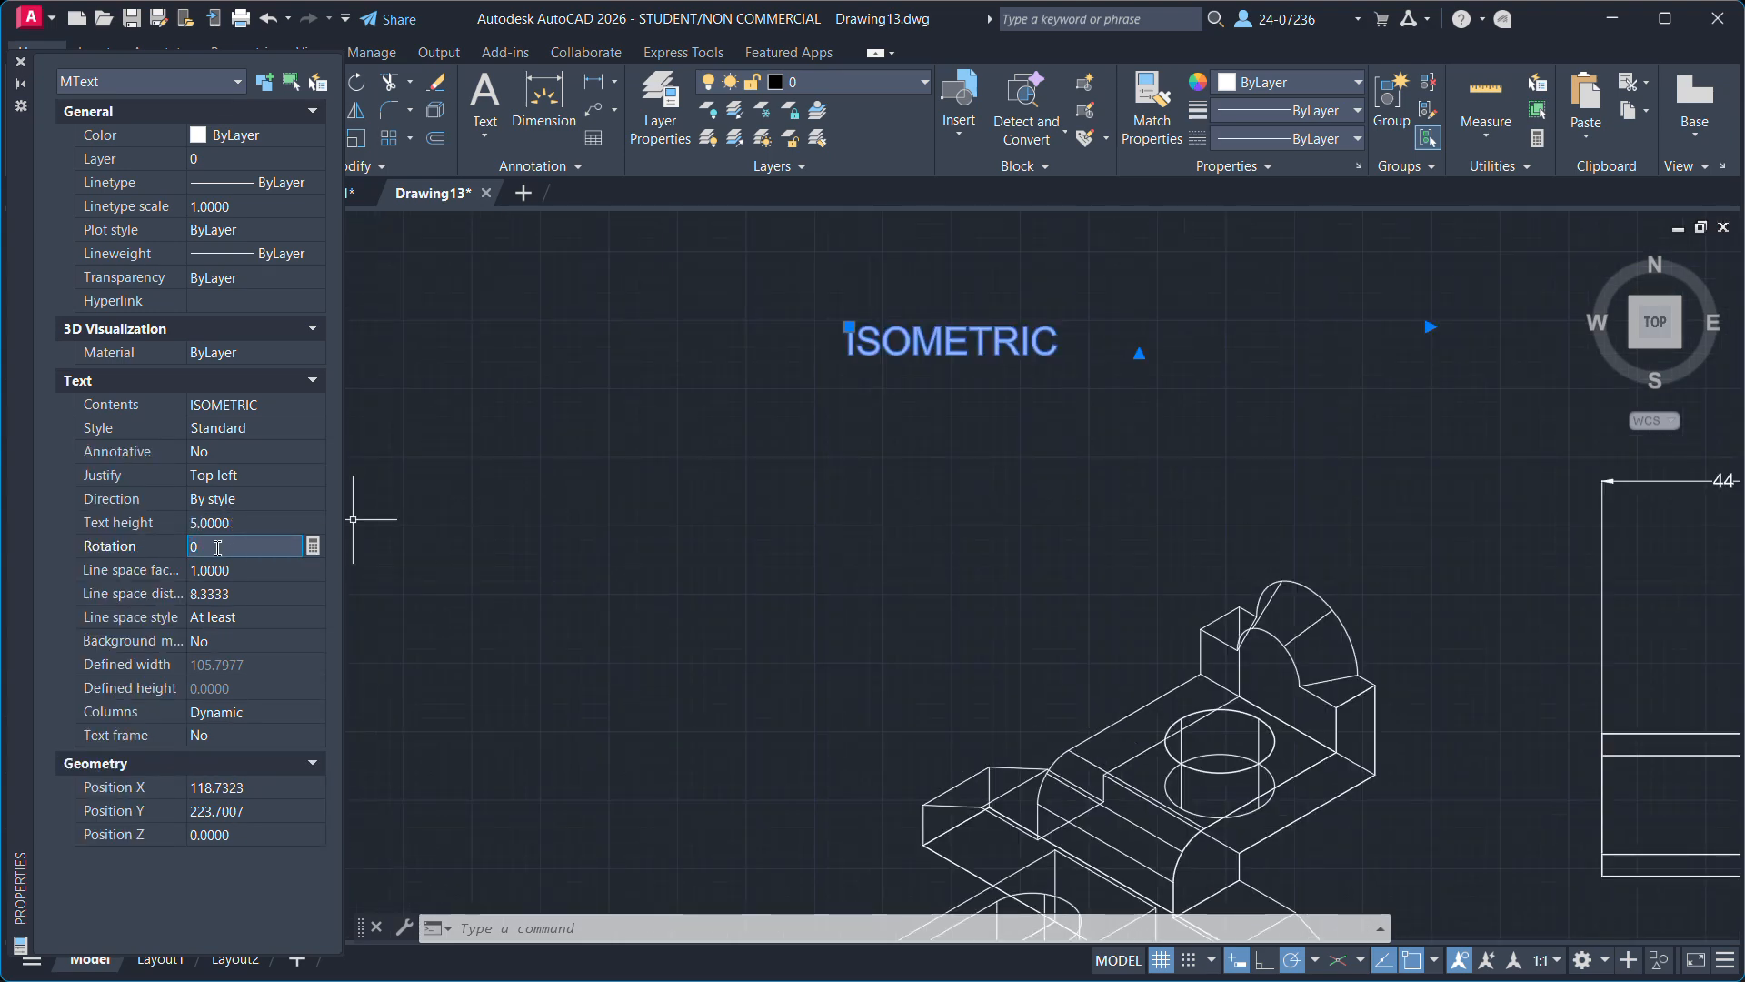
# Set the ISOMETRIC label's text height to 9.
pyautogui.click(236, 567)
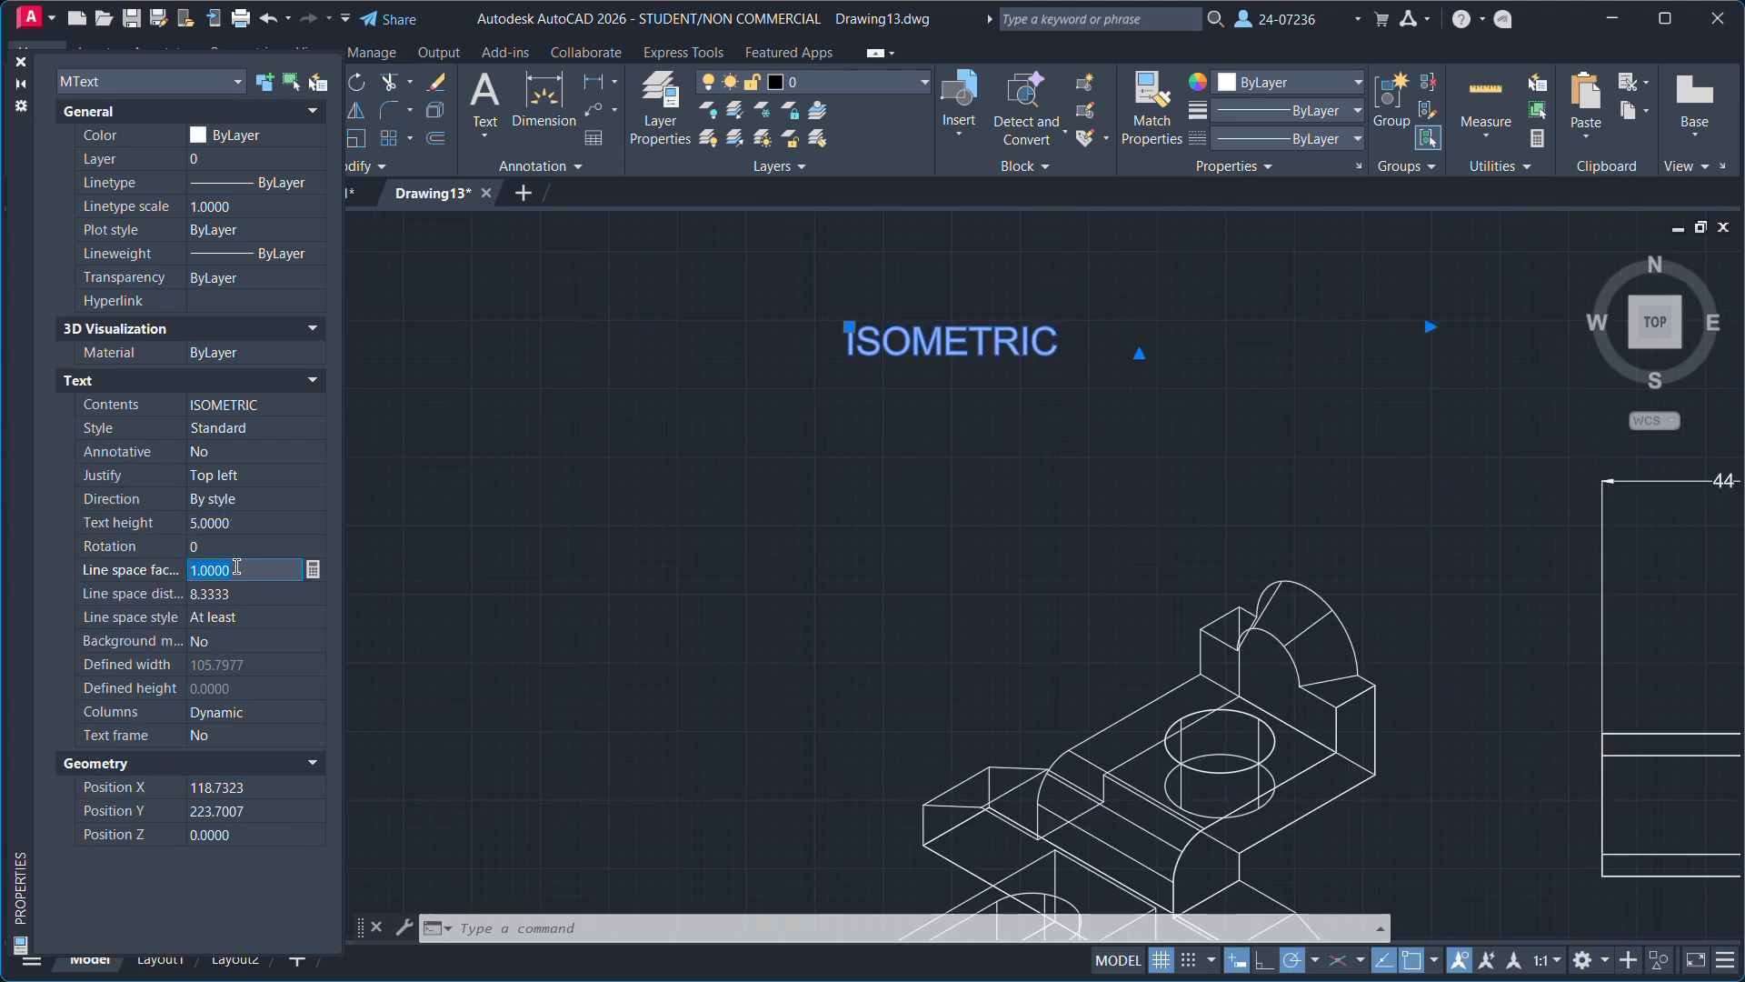
pyautogui.click(242, 521)
pyautogui.write('9')
pyautogui.press('Tab')
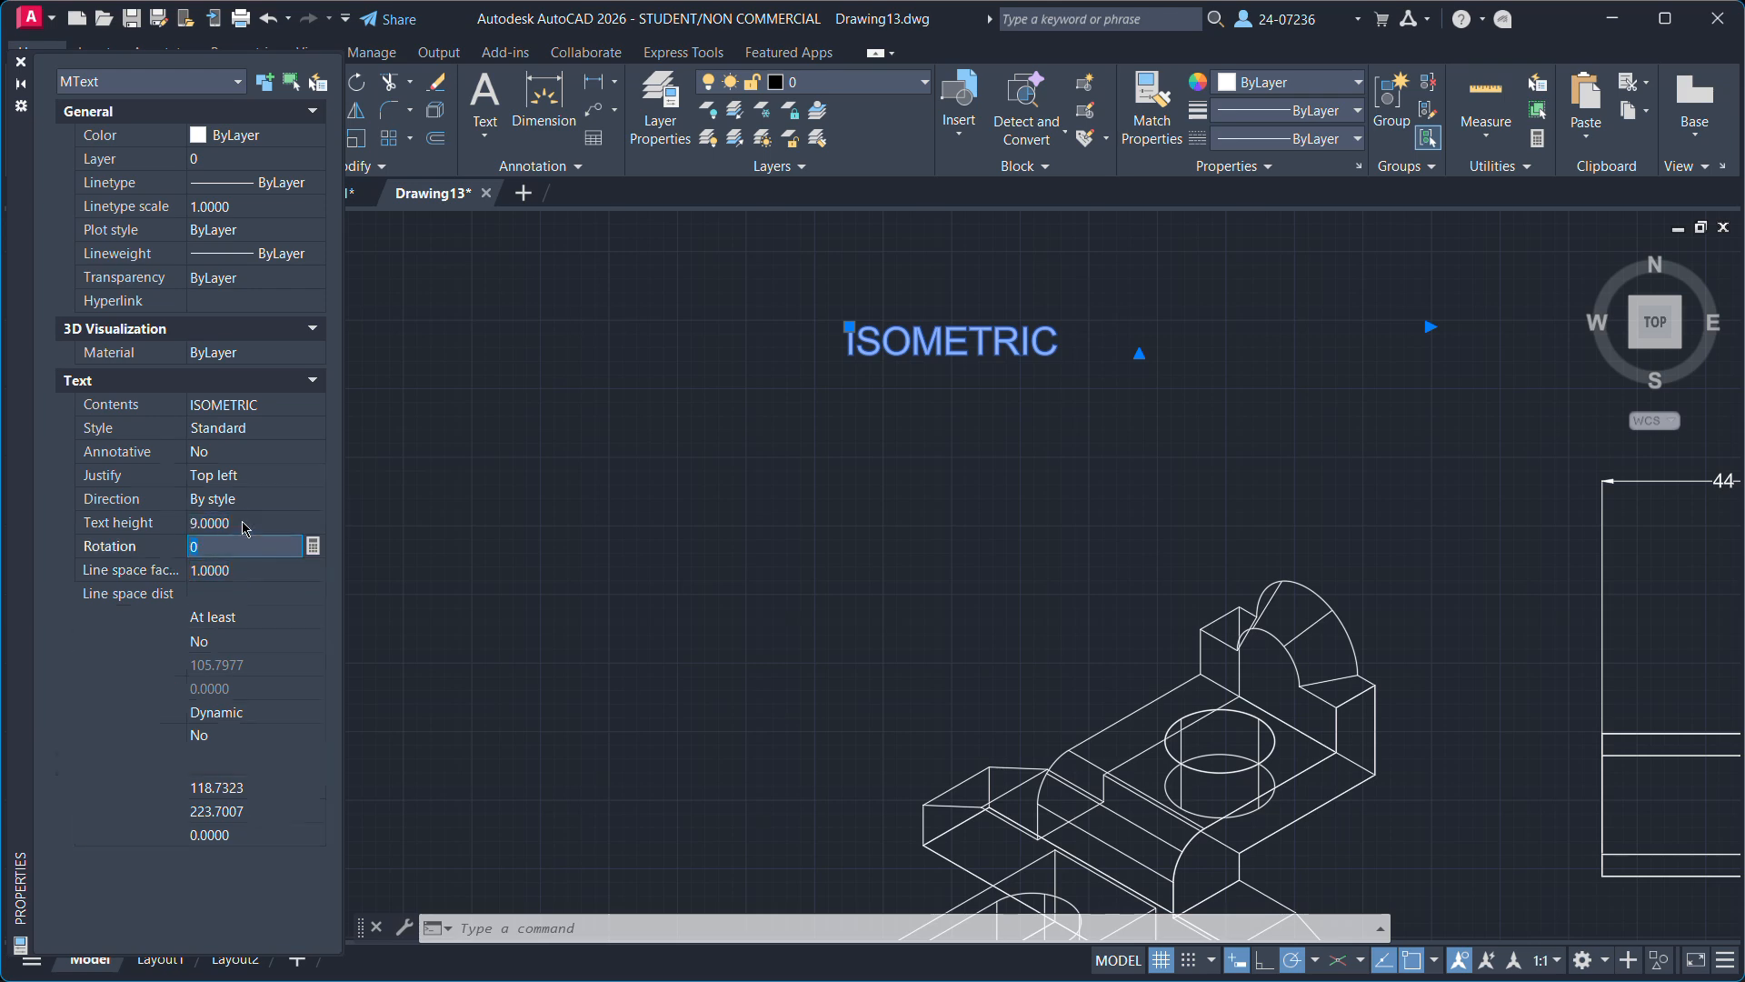
pyautogui.scroll(-2, 1011, 670)
pyautogui.moveTo(981, 631); pyautogui.dragTo(690, 416, button='middle')
pyautogui.scroll(-2, 854, 538)
pyautogui.moveTo(1216, 692); pyautogui.dragTo(1162, 661, button='middle')
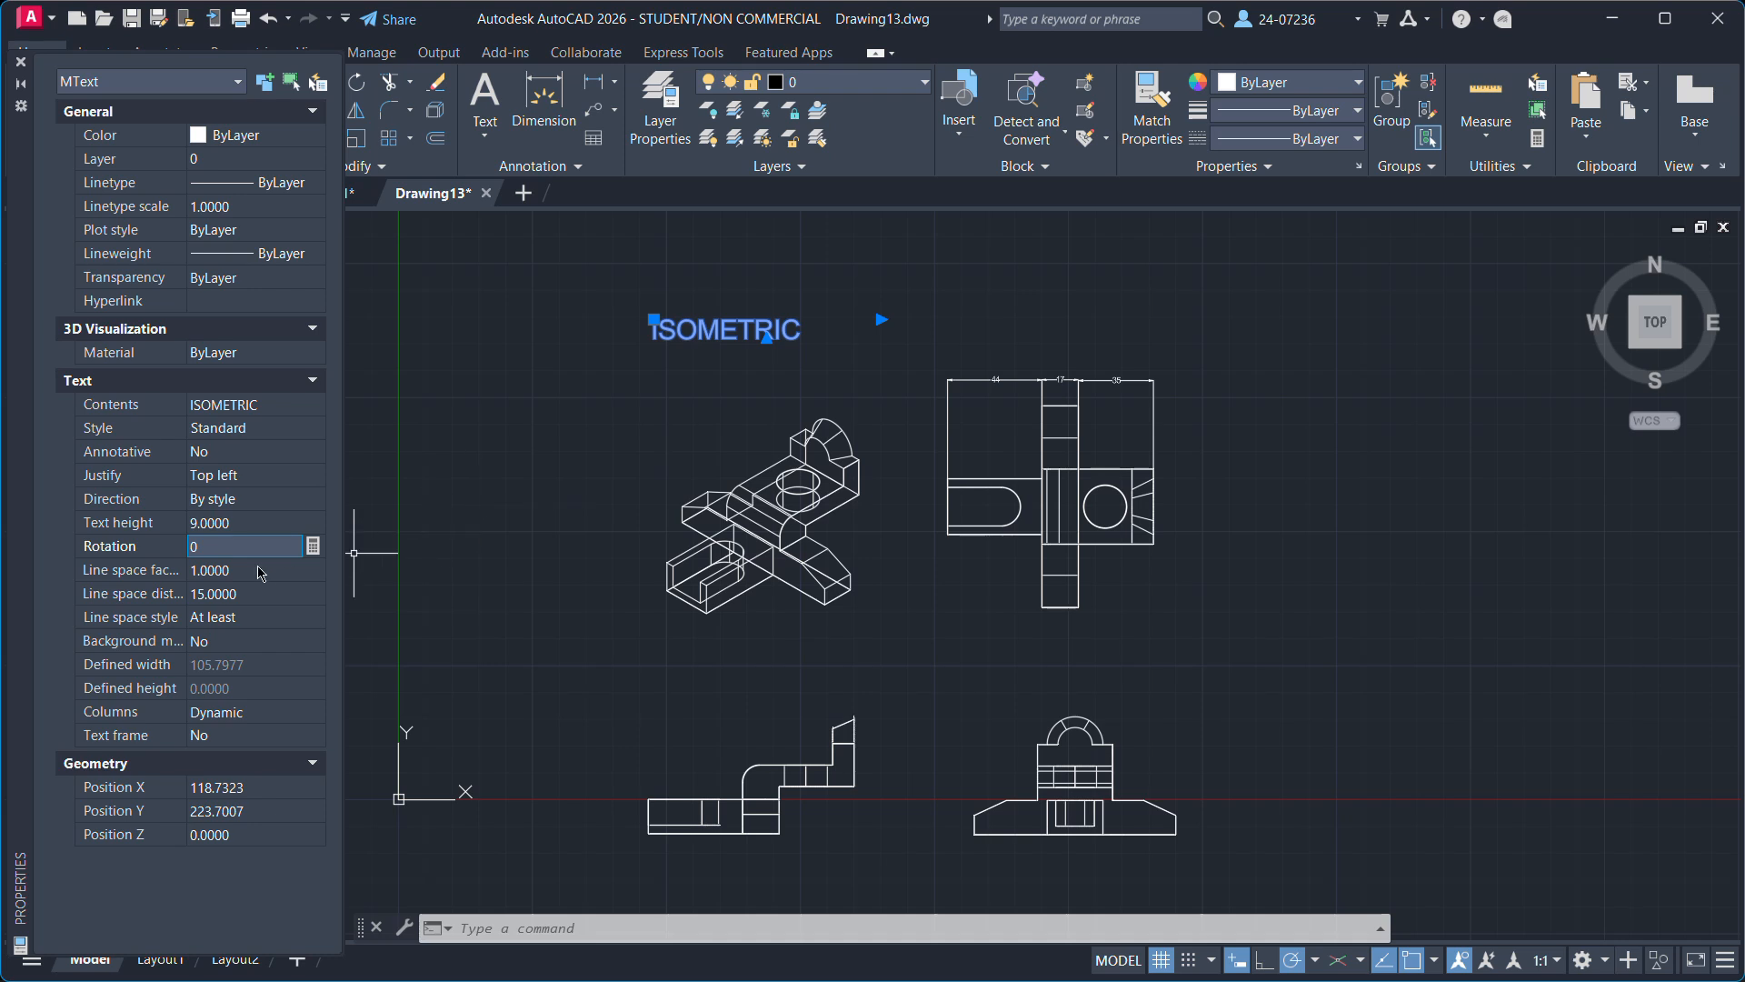
# Set the ISOMETRIC label's text height to 7 and close its properties.
pyautogui.click(246, 526)
pyautogui.write('7')
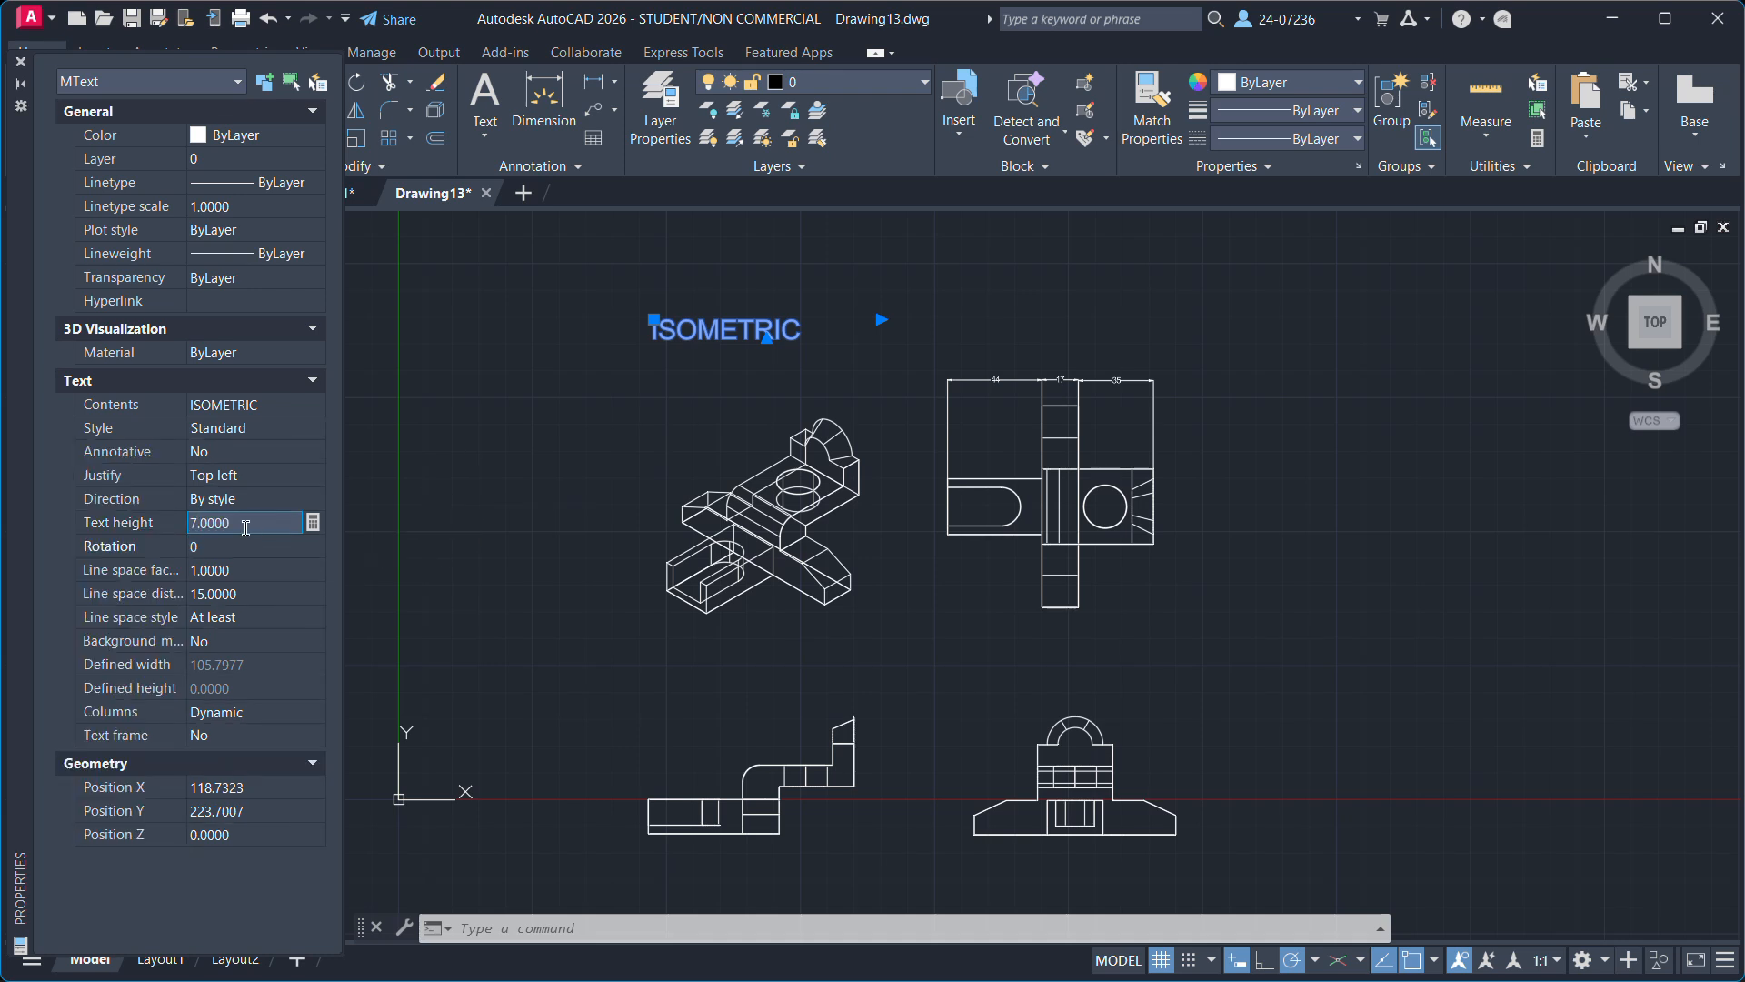
pyautogui.press('Tab')
pyautogui.click(1159, 656)
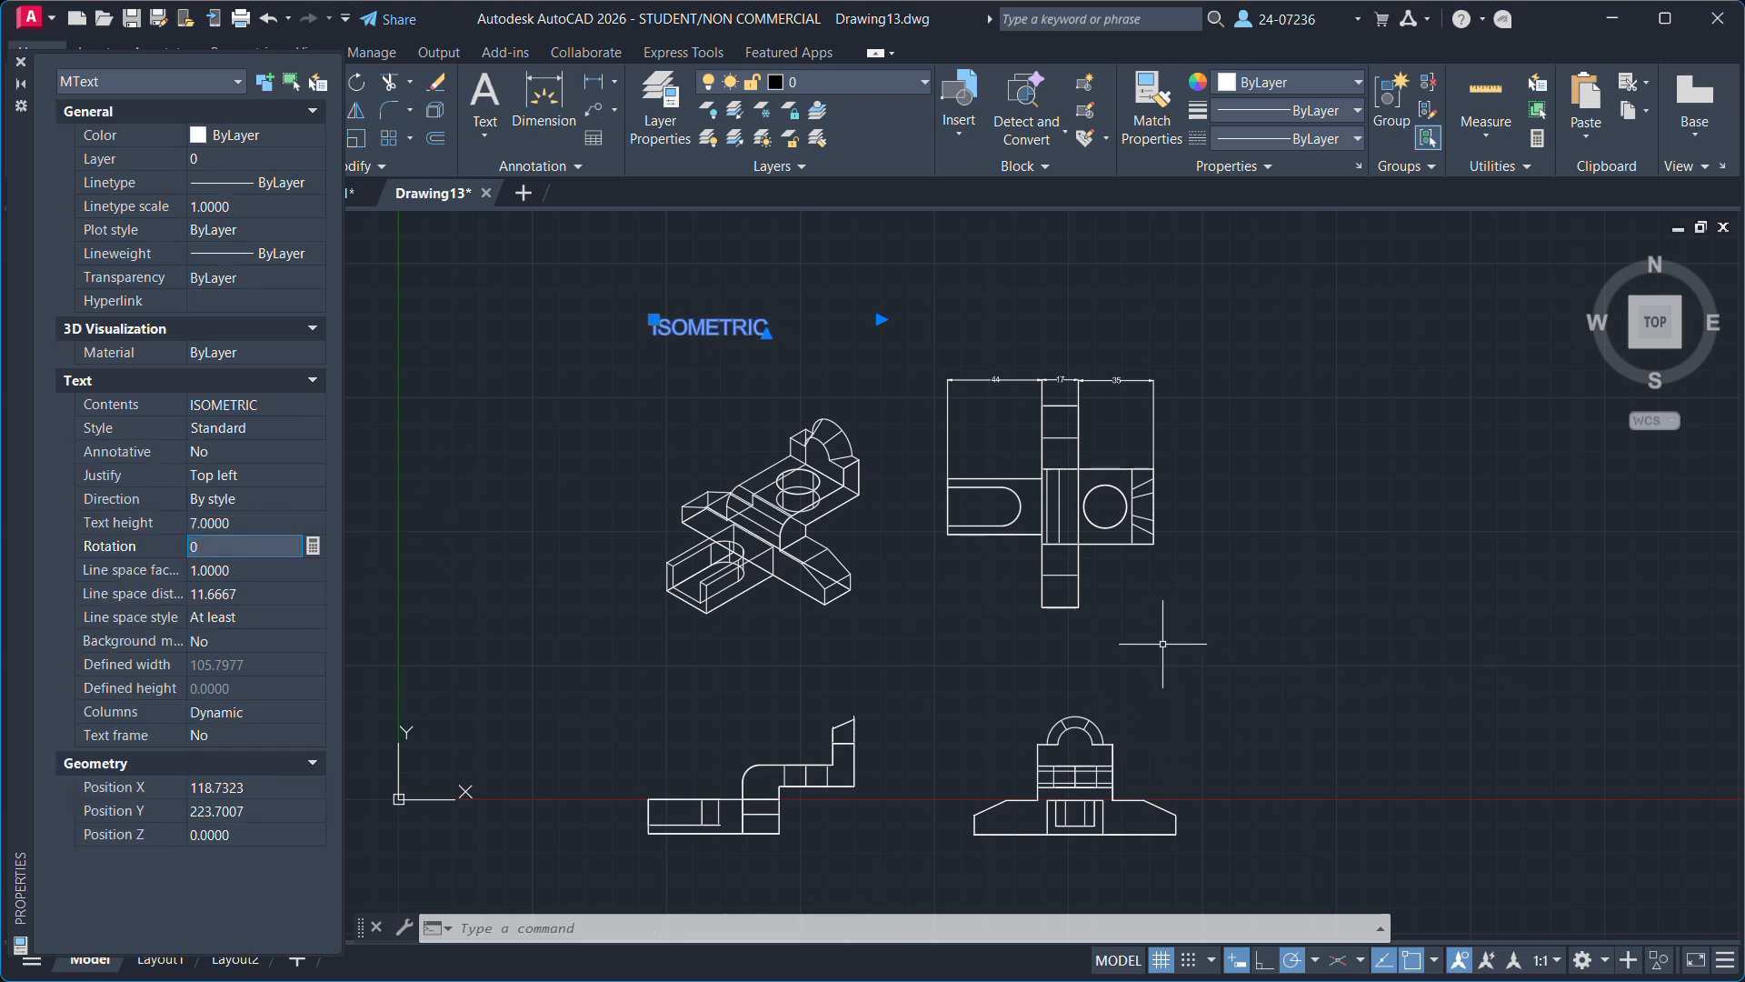
pyautogui.press('Escape')
pyautogui.rightClick(269, 894)
pyautogui.click(309, 900)
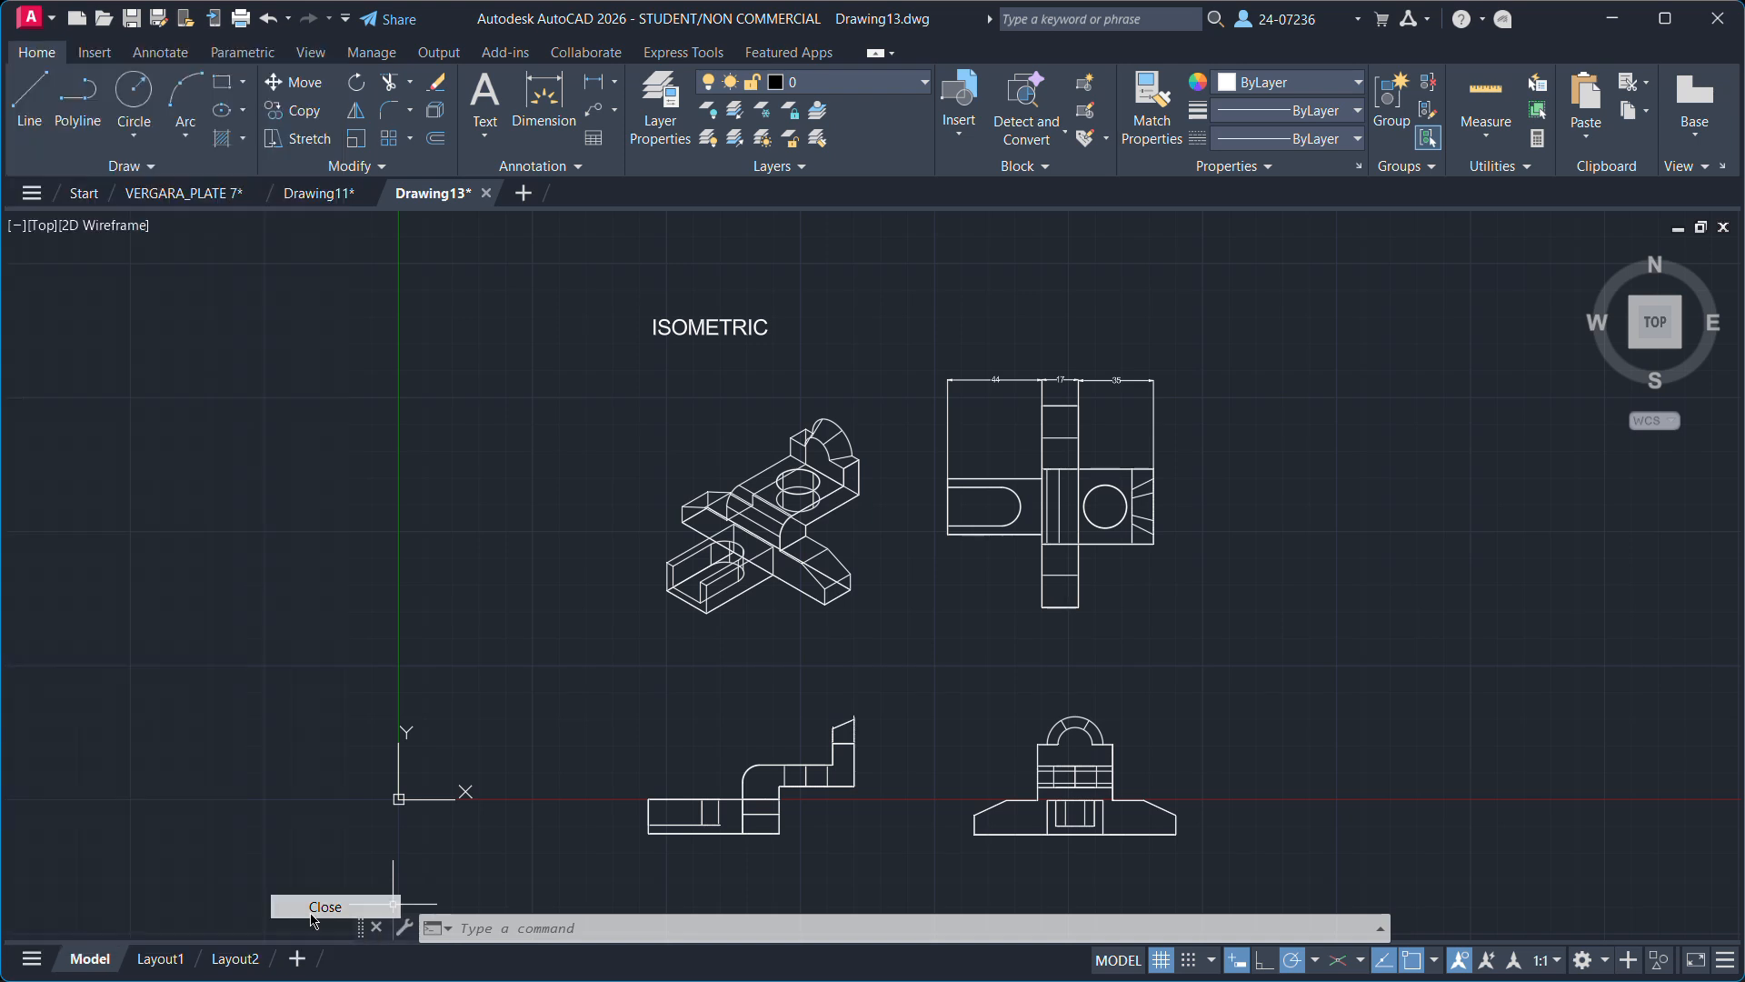
# Move the ISOMETRIC label closer to the isometric view and paste a copy of it above the top view.
pyautogui.click(721, 328)
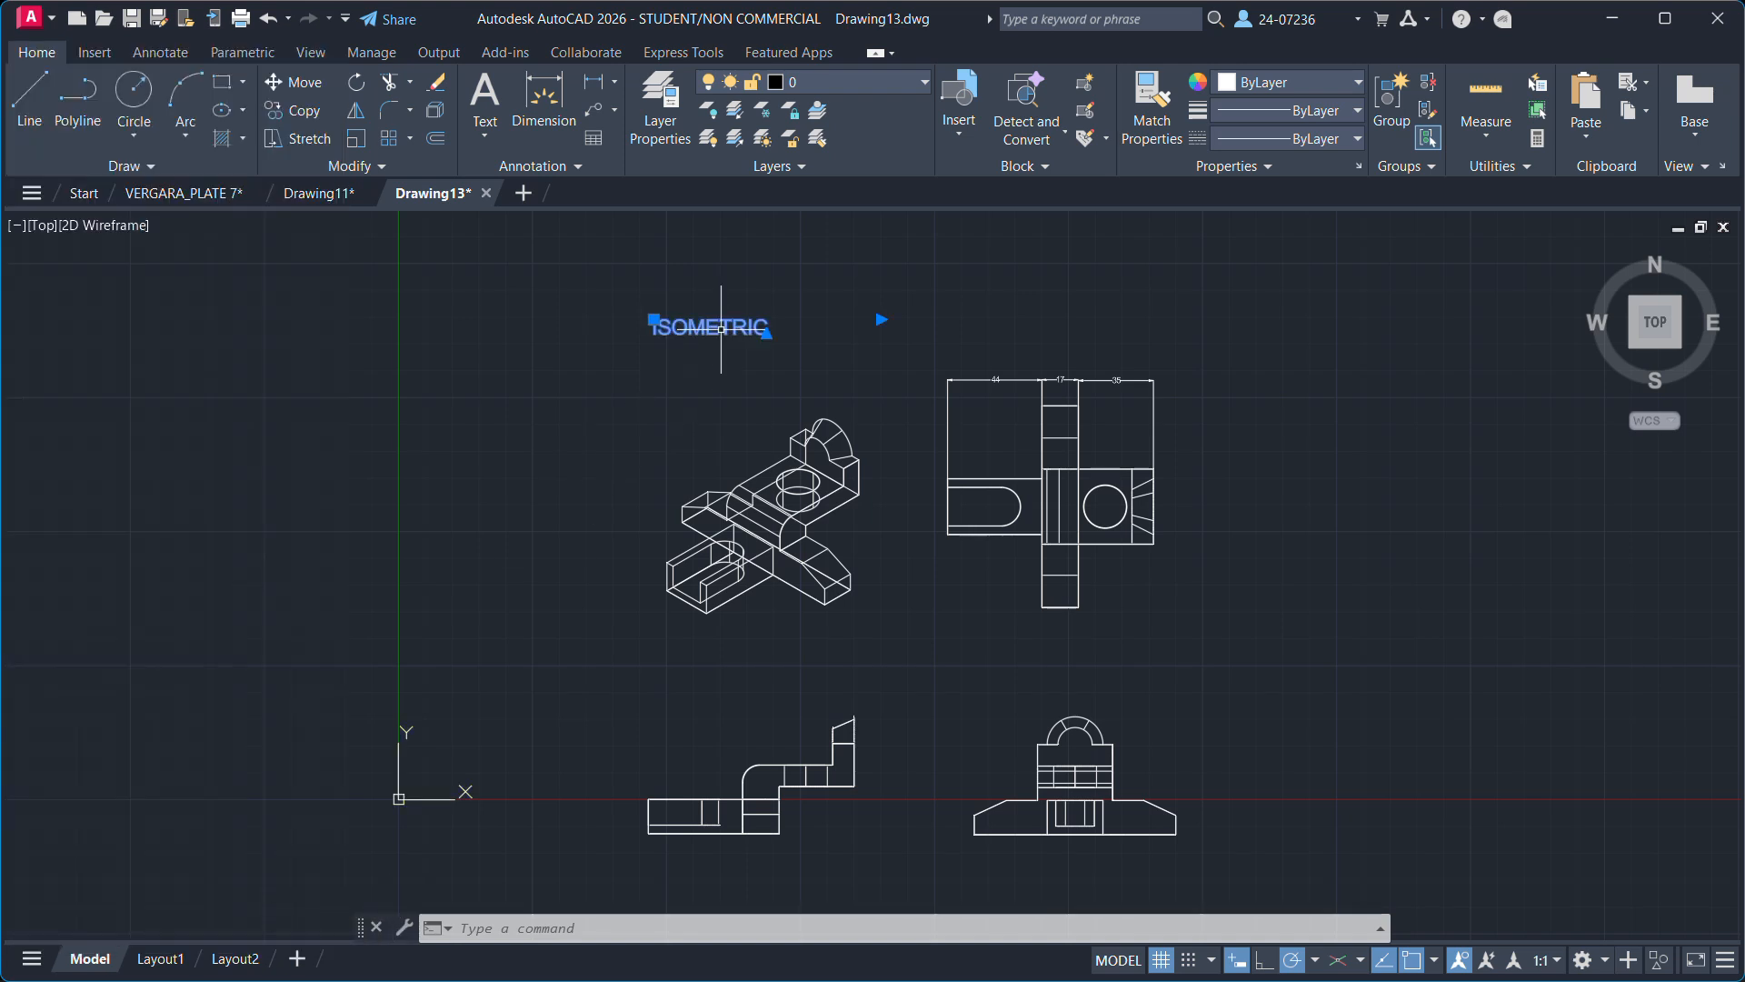
pyautogui.moveTo(721, 328)
pyautogui.mouseDown()
pyautogui.moveTo(708, 390)
pyautogui.moveTo(724, 393)
pyautogui.moveTo(716, 361)
pyautogui.mouseUp()
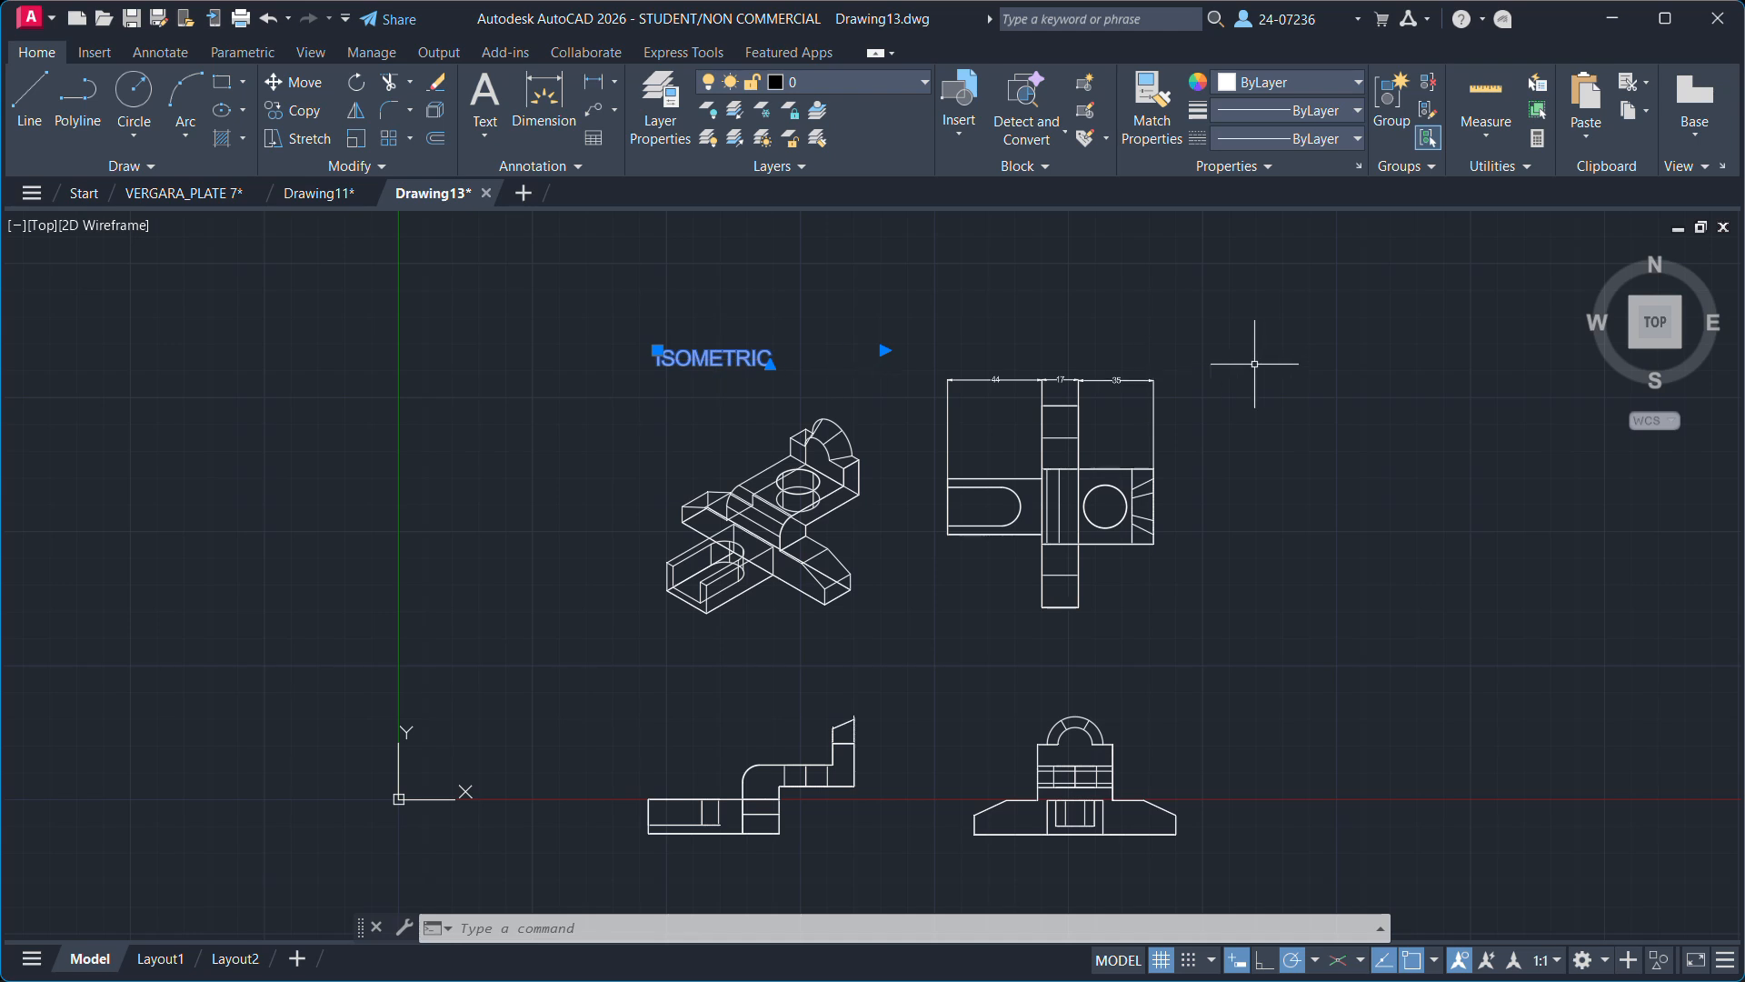
pyautogui.hotkey('ctrl', 'c')
pyautogui.hotkey('ctrl', 'v')
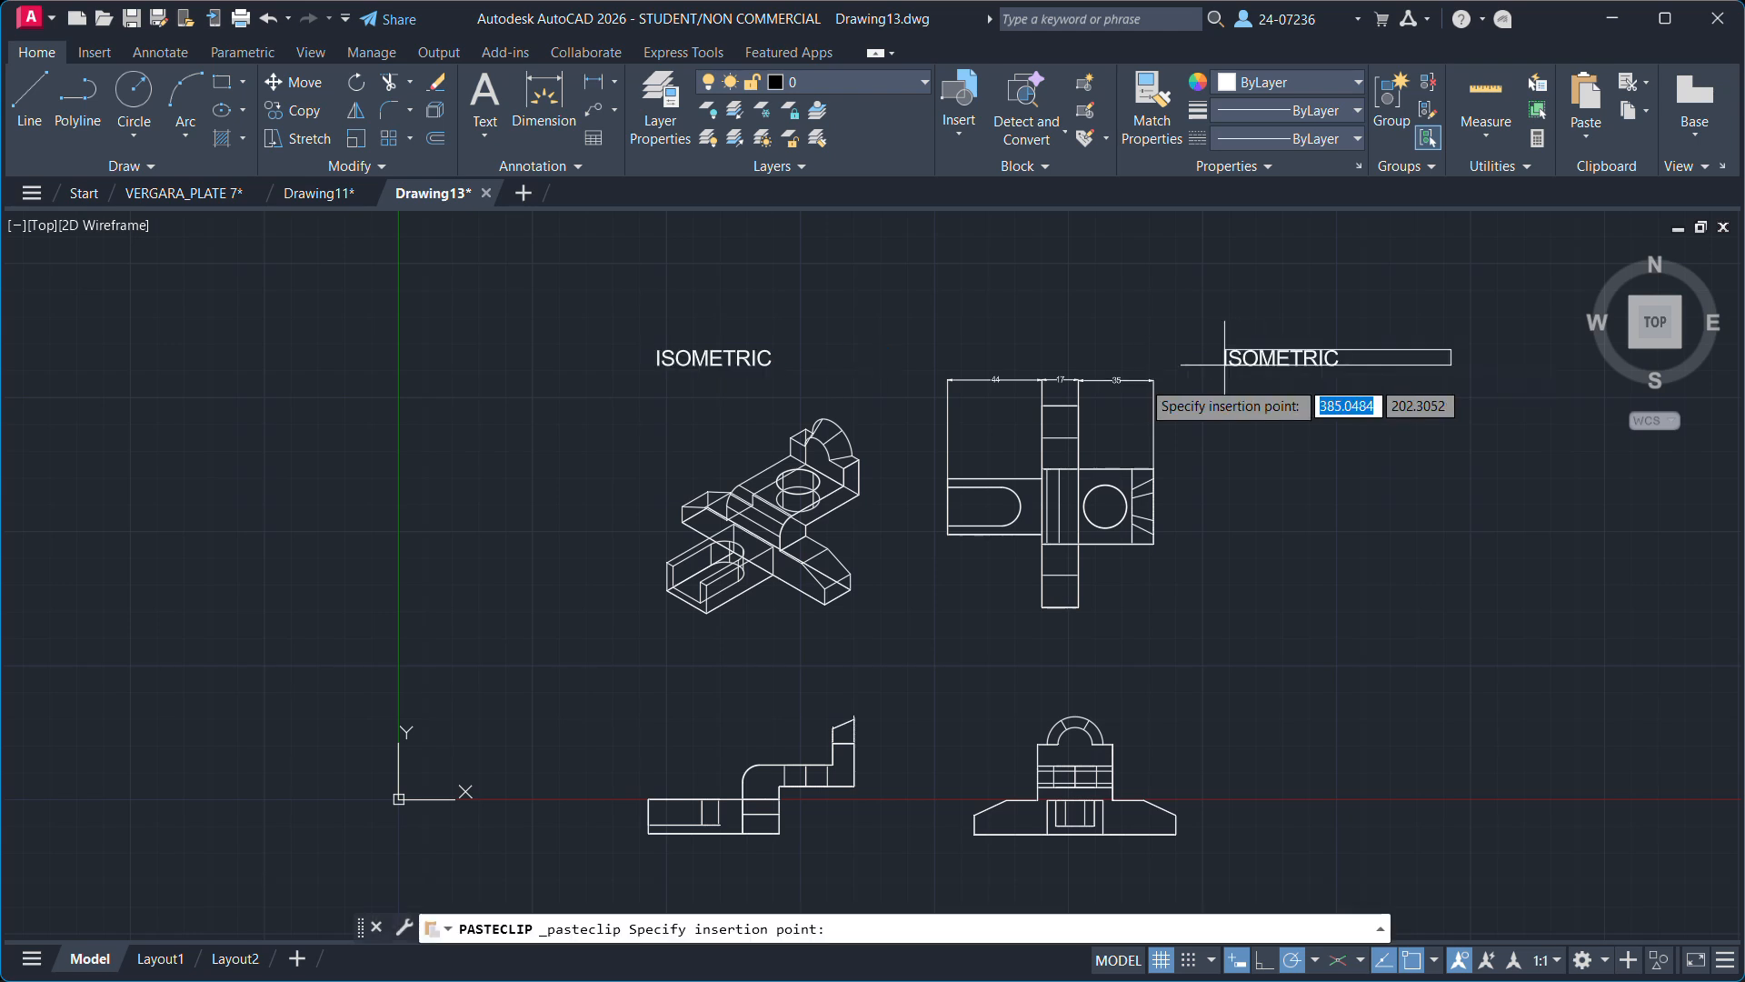
pyautogui.click(943, 366)
# Change the copied label above the top view to read TOP VIEW.
pyautogui.doubleClick(1049, 360)
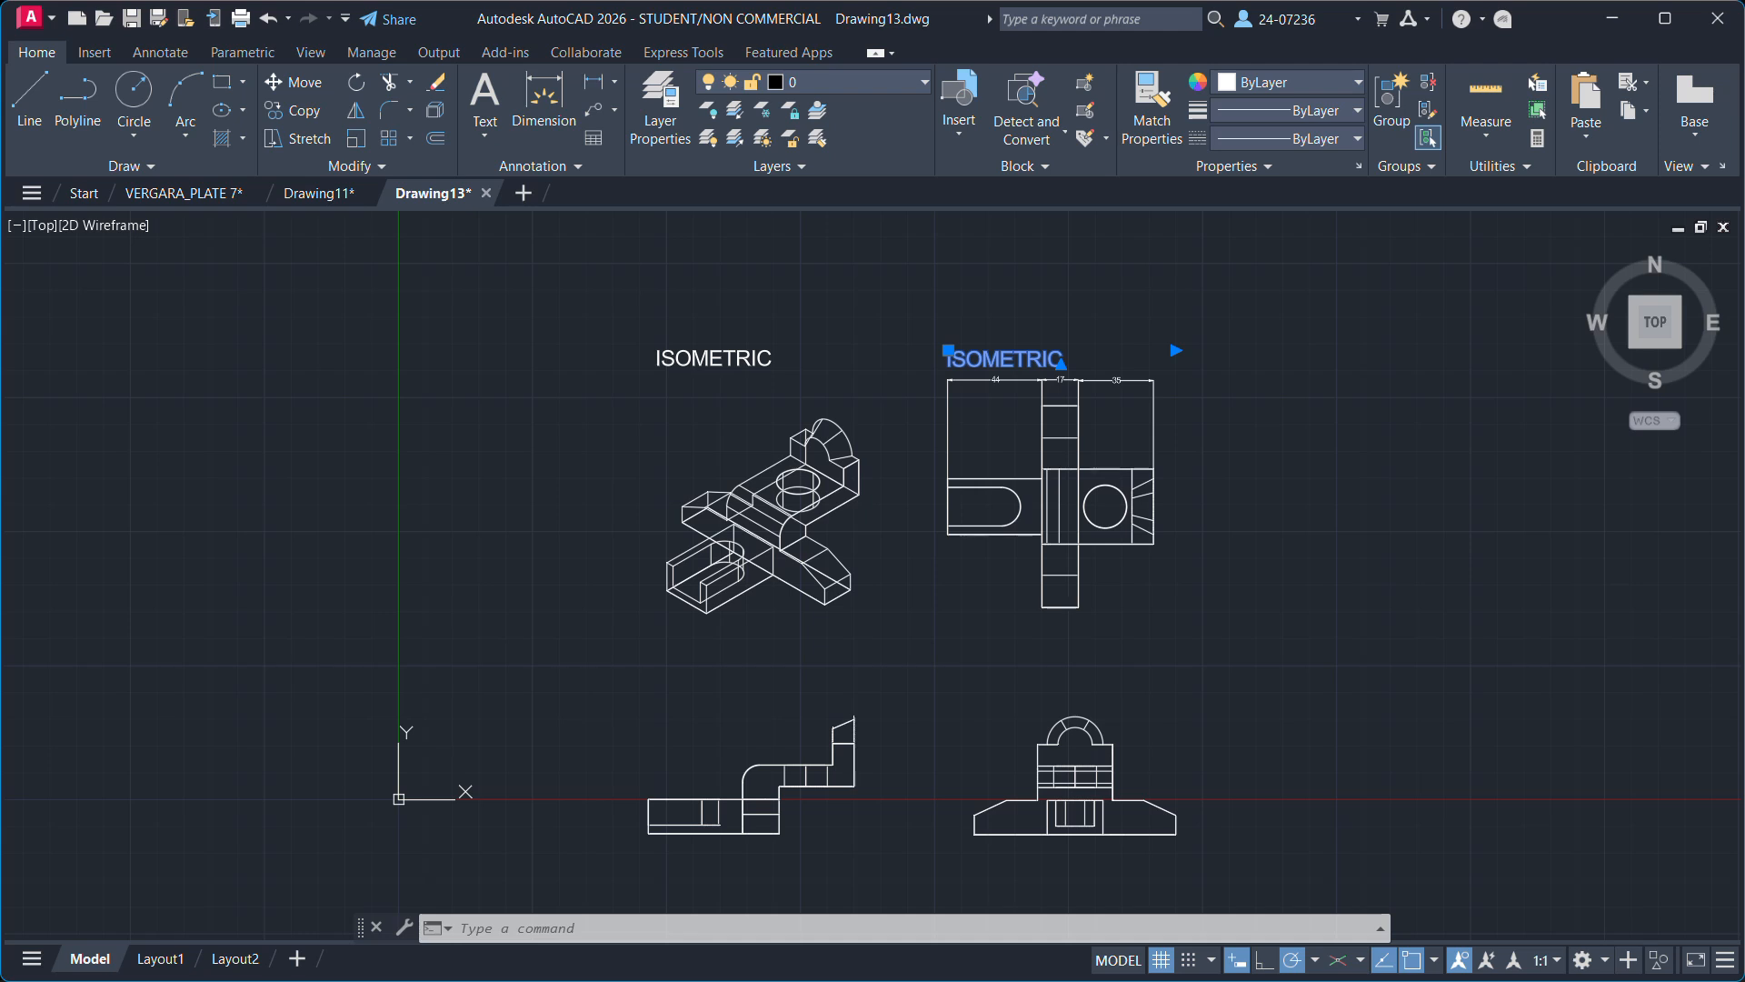
pyautogui.moveTo(1003, 371); pyautogui.dragTo(951, 371)
pyautogui.press('BackSpace')
pyautogui.write('TOP')
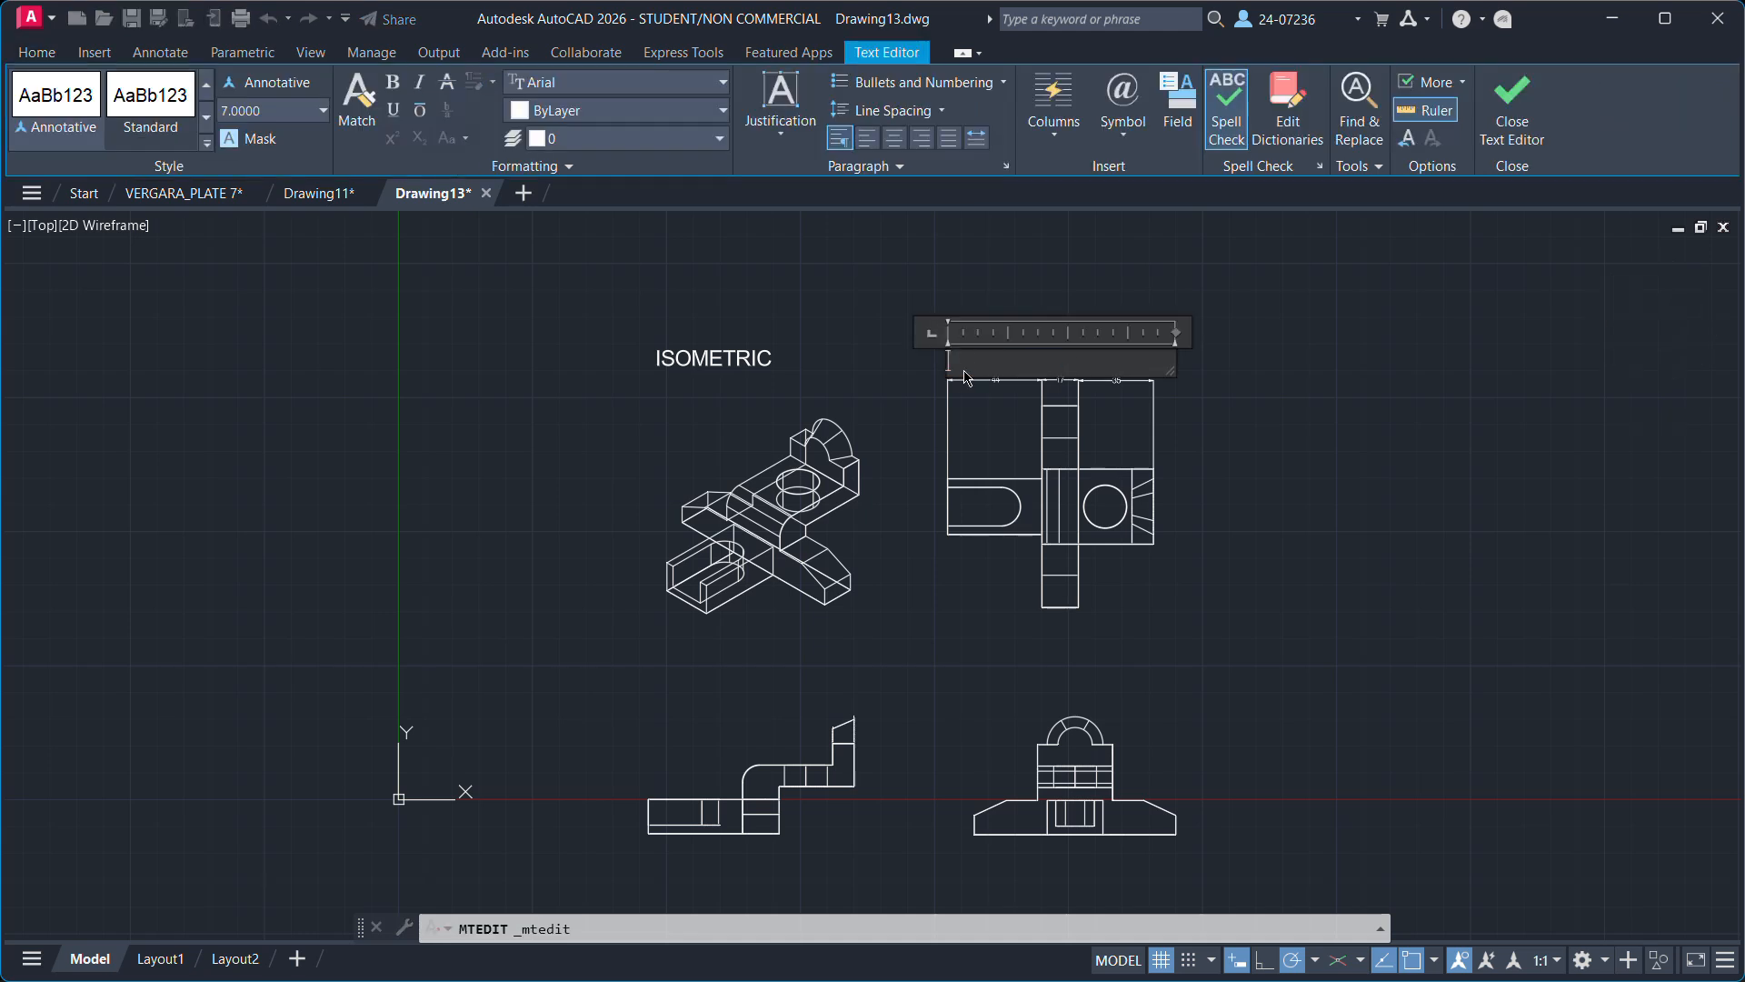
pyautogui.write(' VIEW')
pyautogui.press('Return')
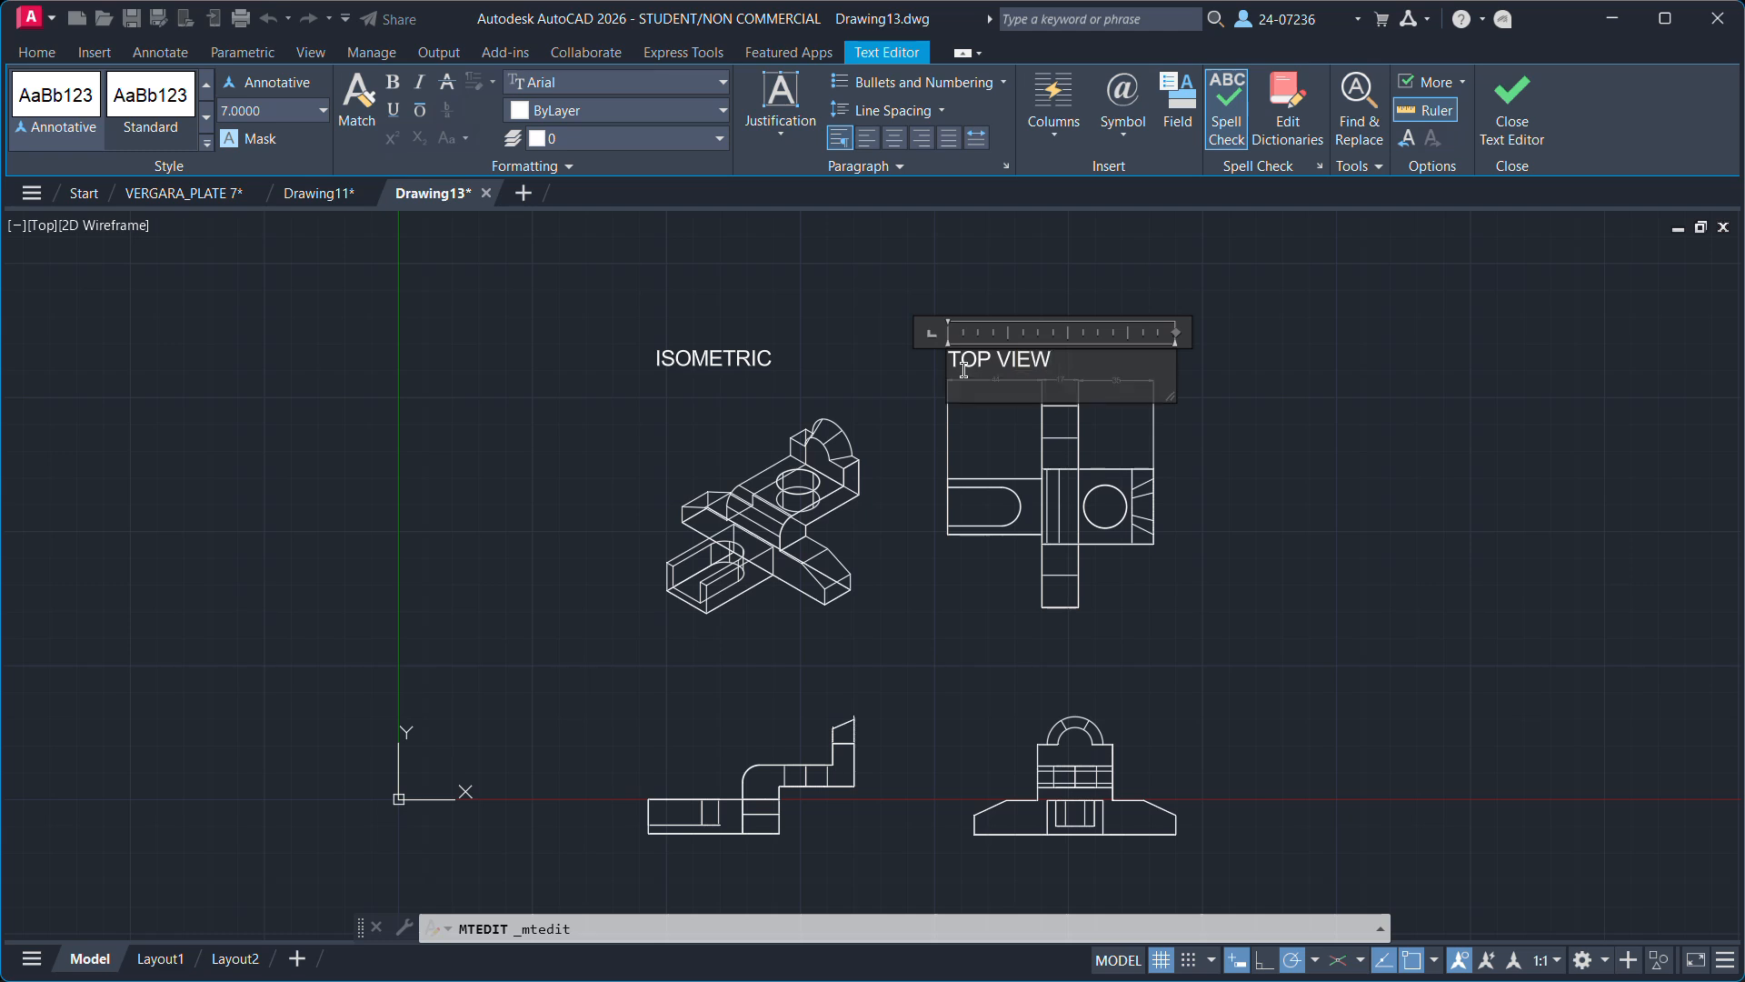
pyautogui.press('BackSpace')
pyautogui.click(1363, 518)
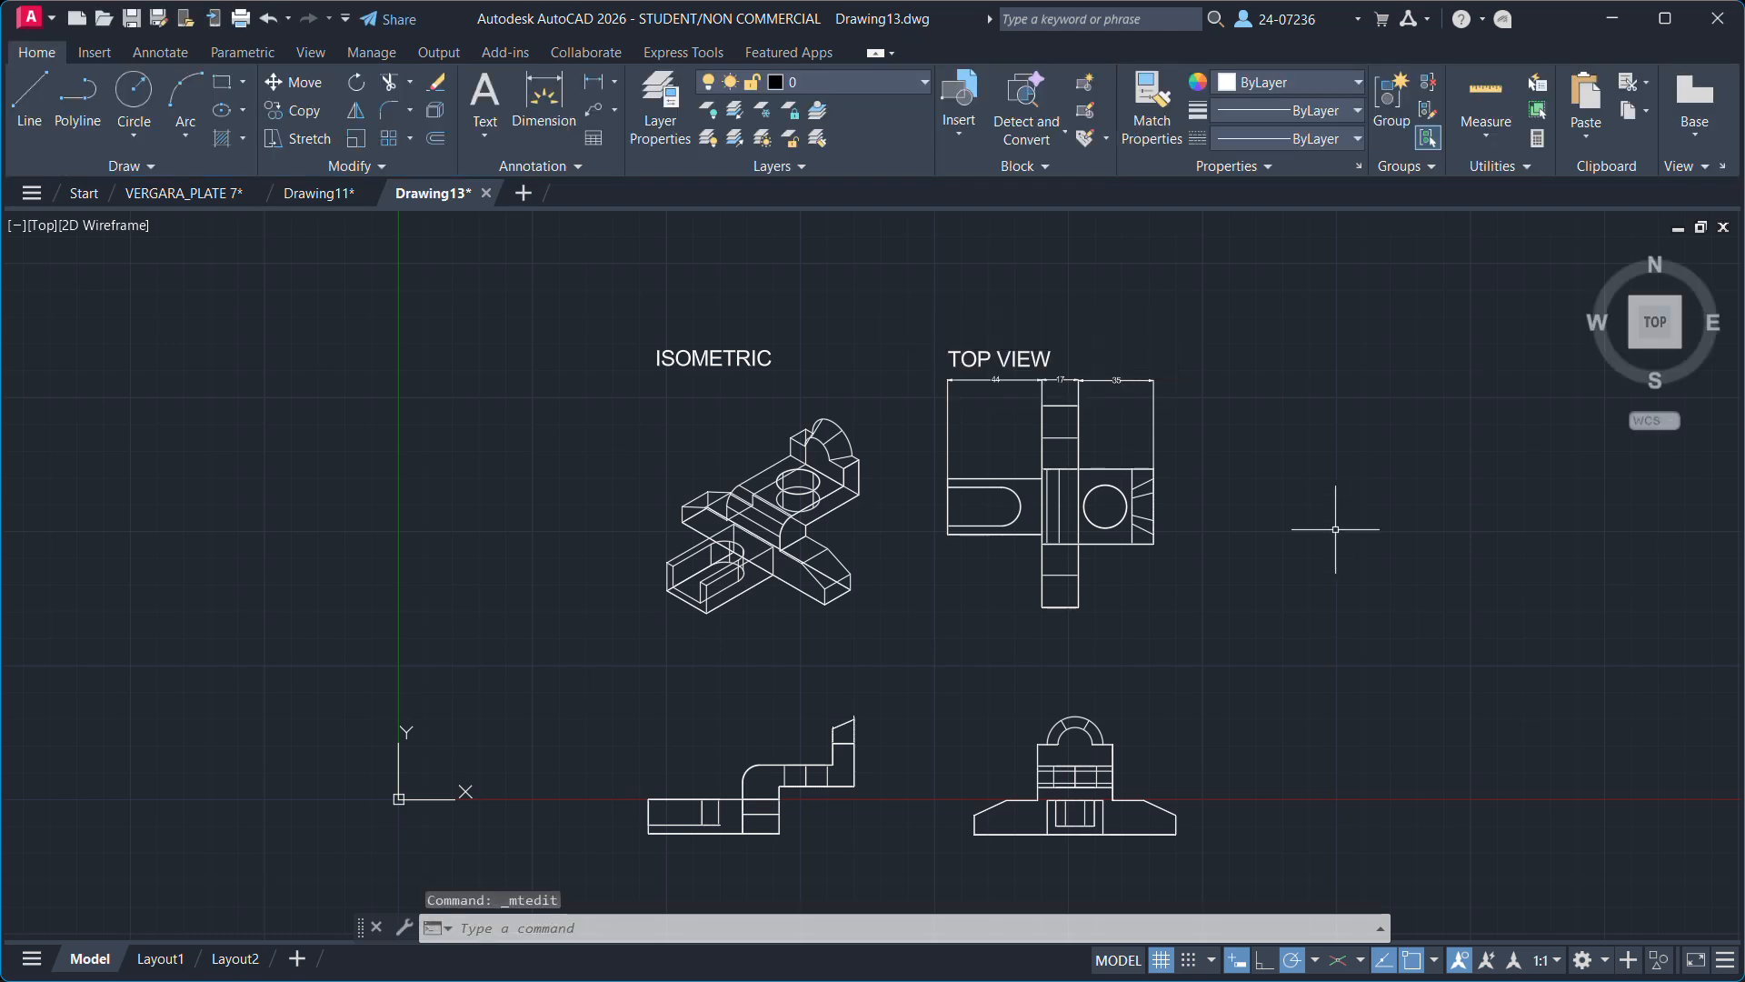
# Paste another copy of the label above the side view below the isometric and change its text to RIGHT-SIDE VIEW.
pyautogui.hotkey('ctrl', 'v')
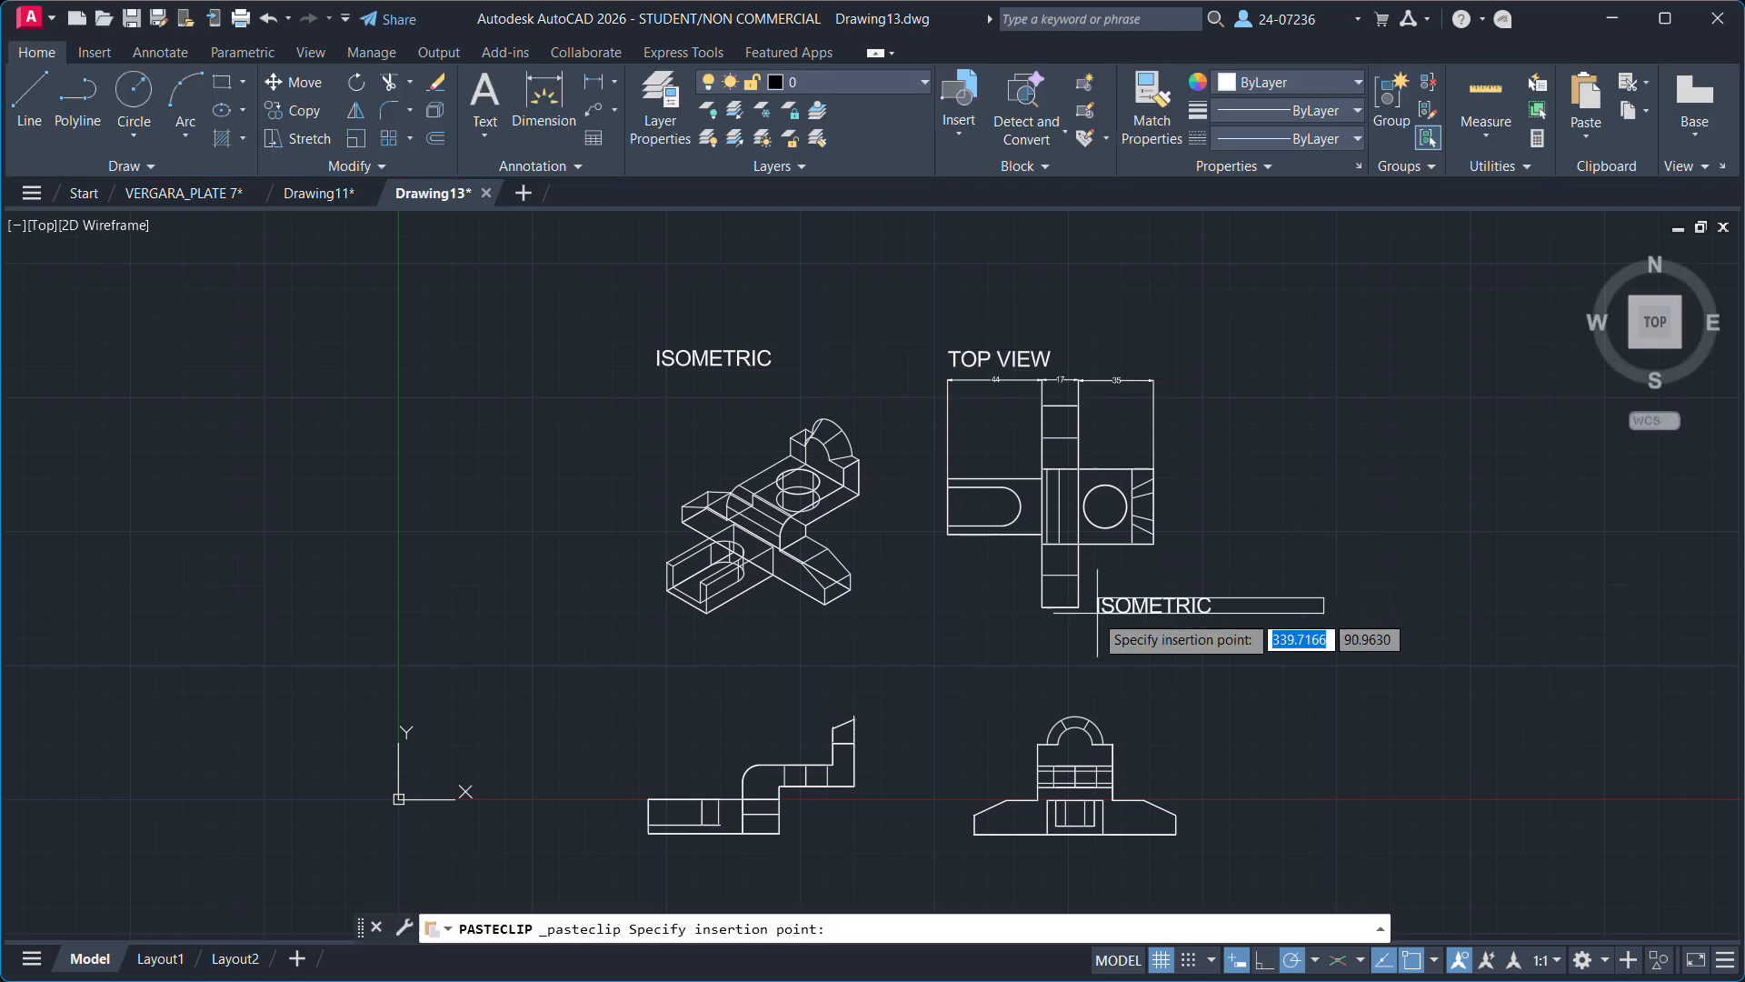
pyautogui.click(636, 695)
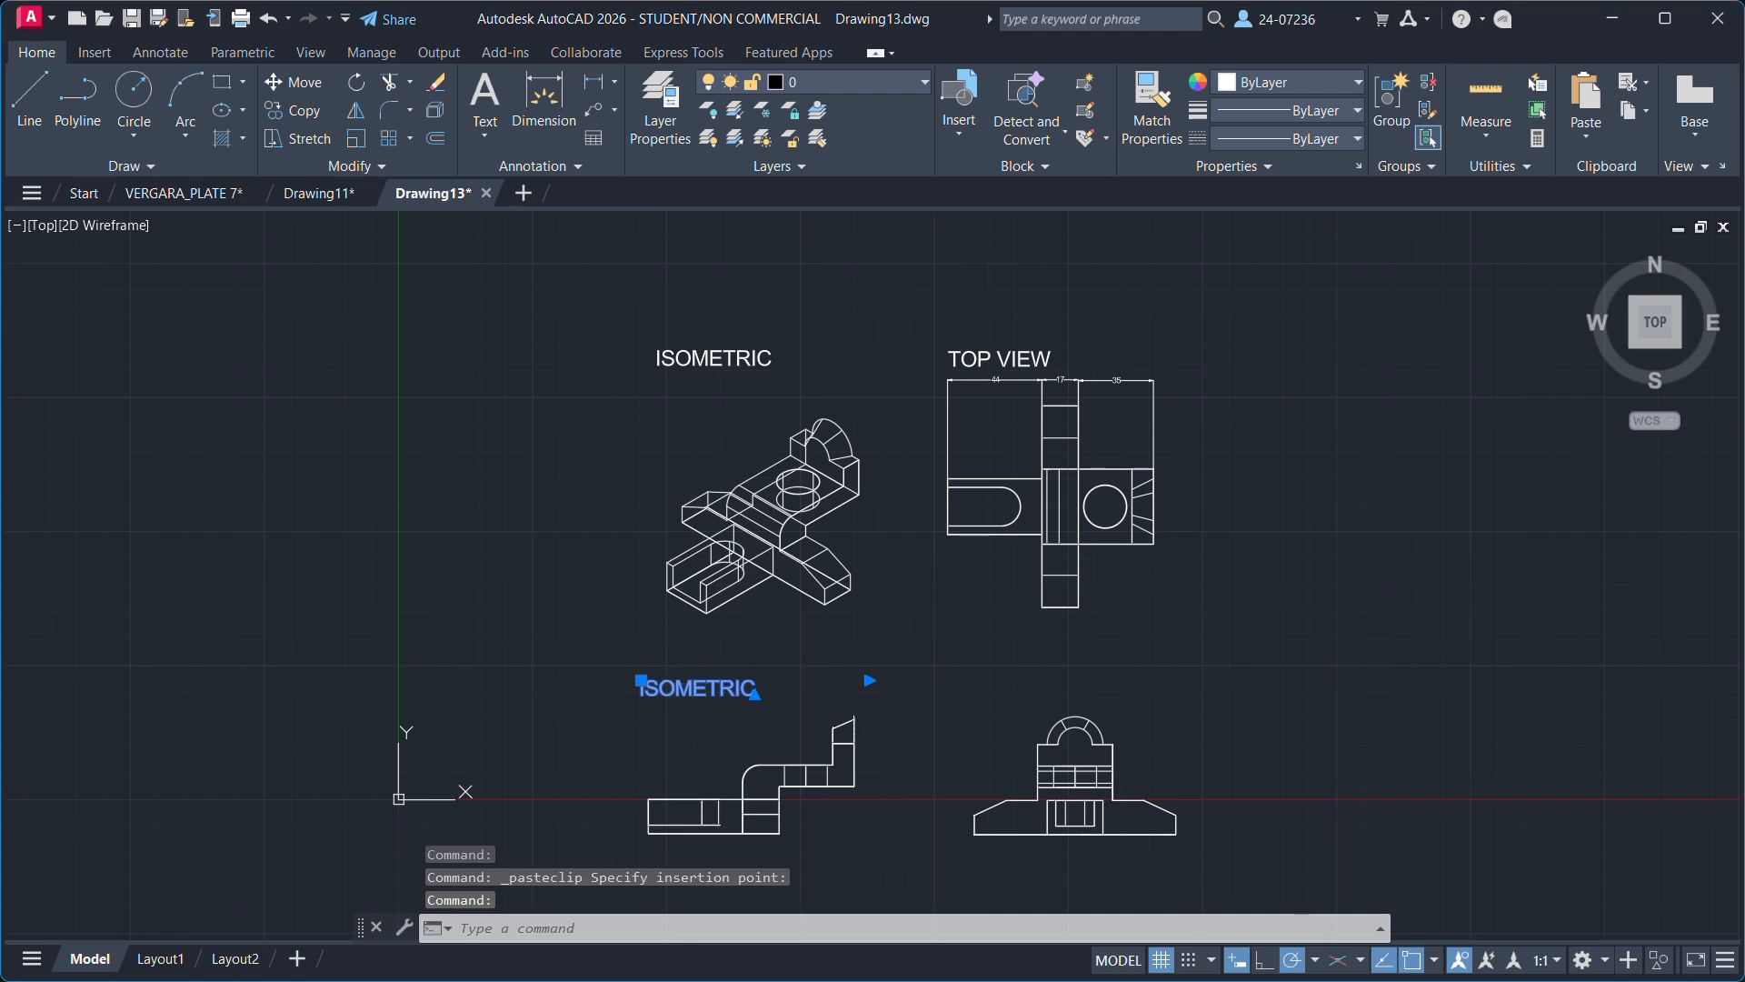
pyautogui.doubleClick(672, 689)
pyautogui.hotkey('ctrl', 'a')
pyautogui.write('R')
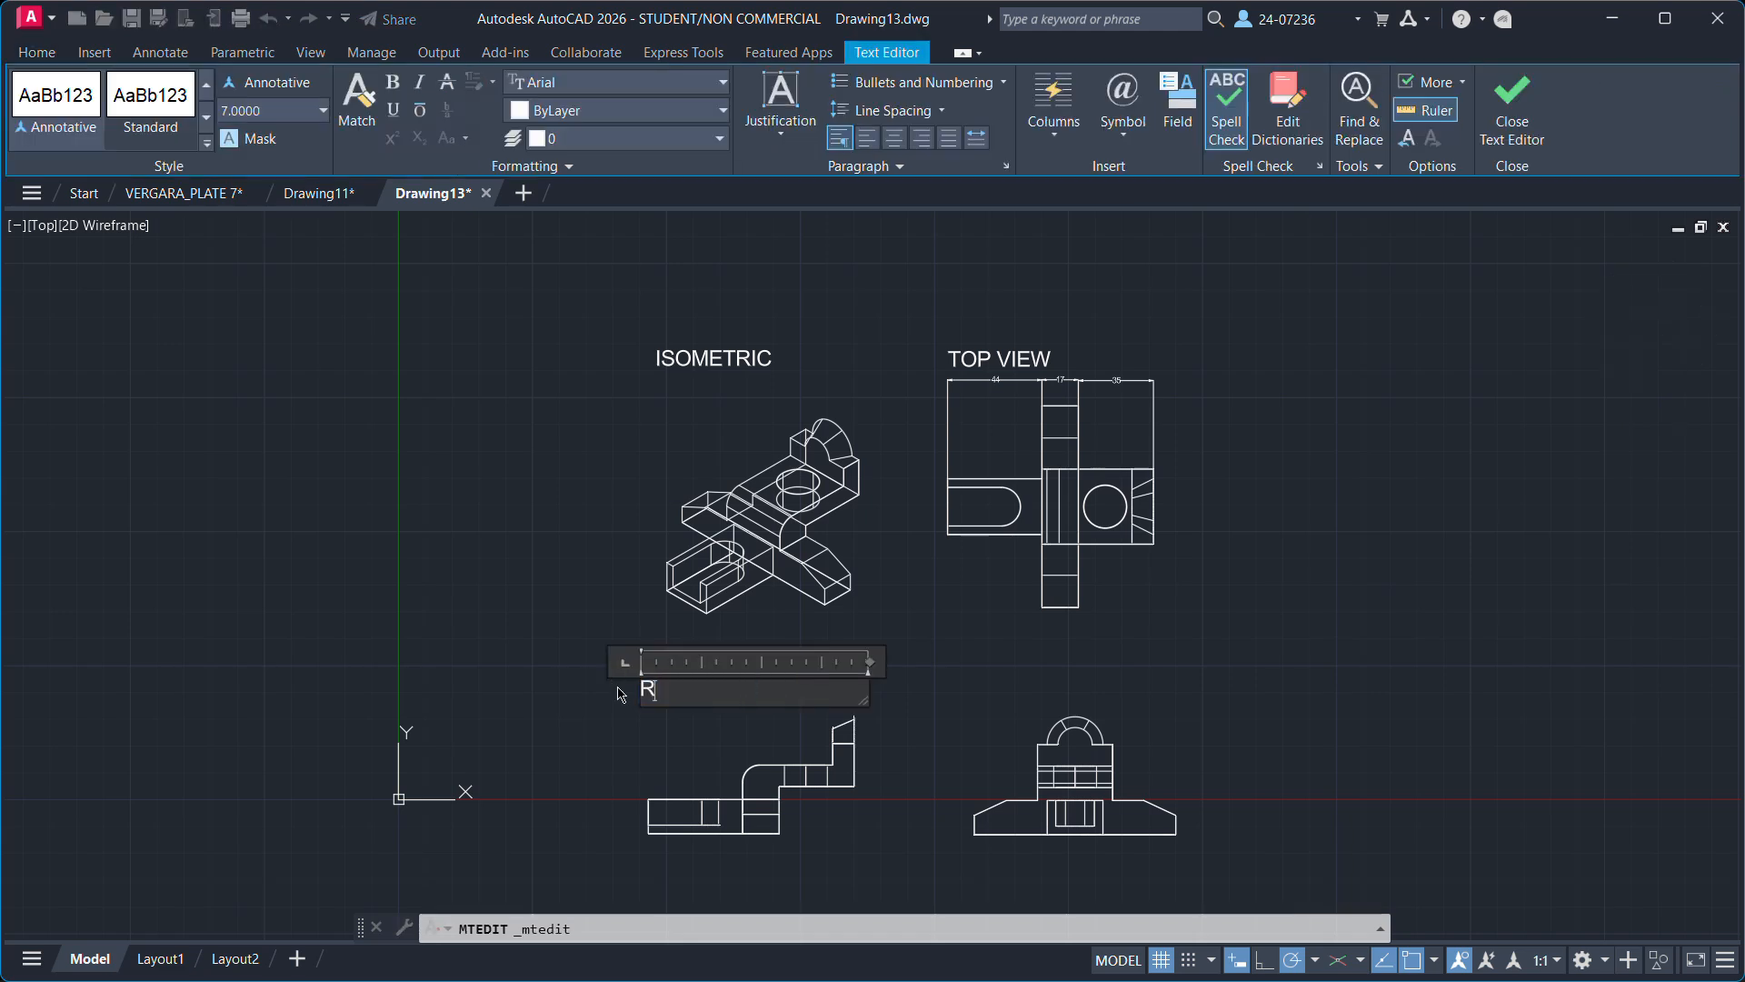
pyautogui.write('IGHT SIDE VIEW')
pyautogui.press('Return')
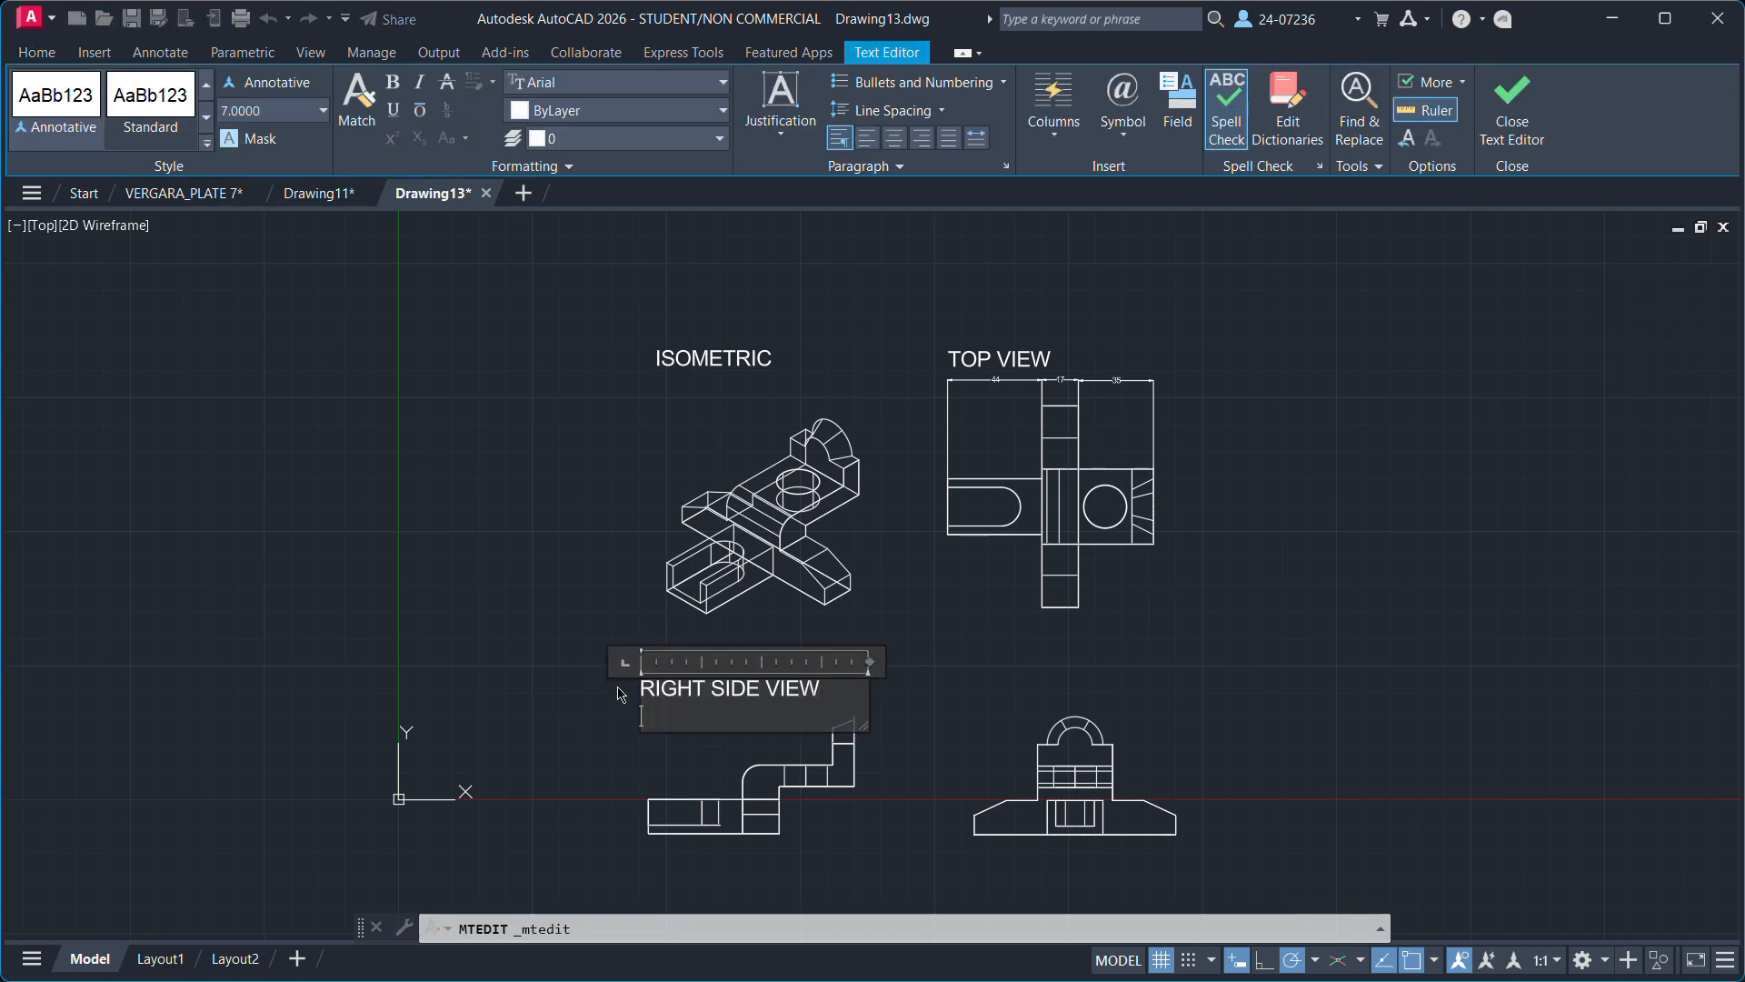
pyautogui.press('BackSpace')
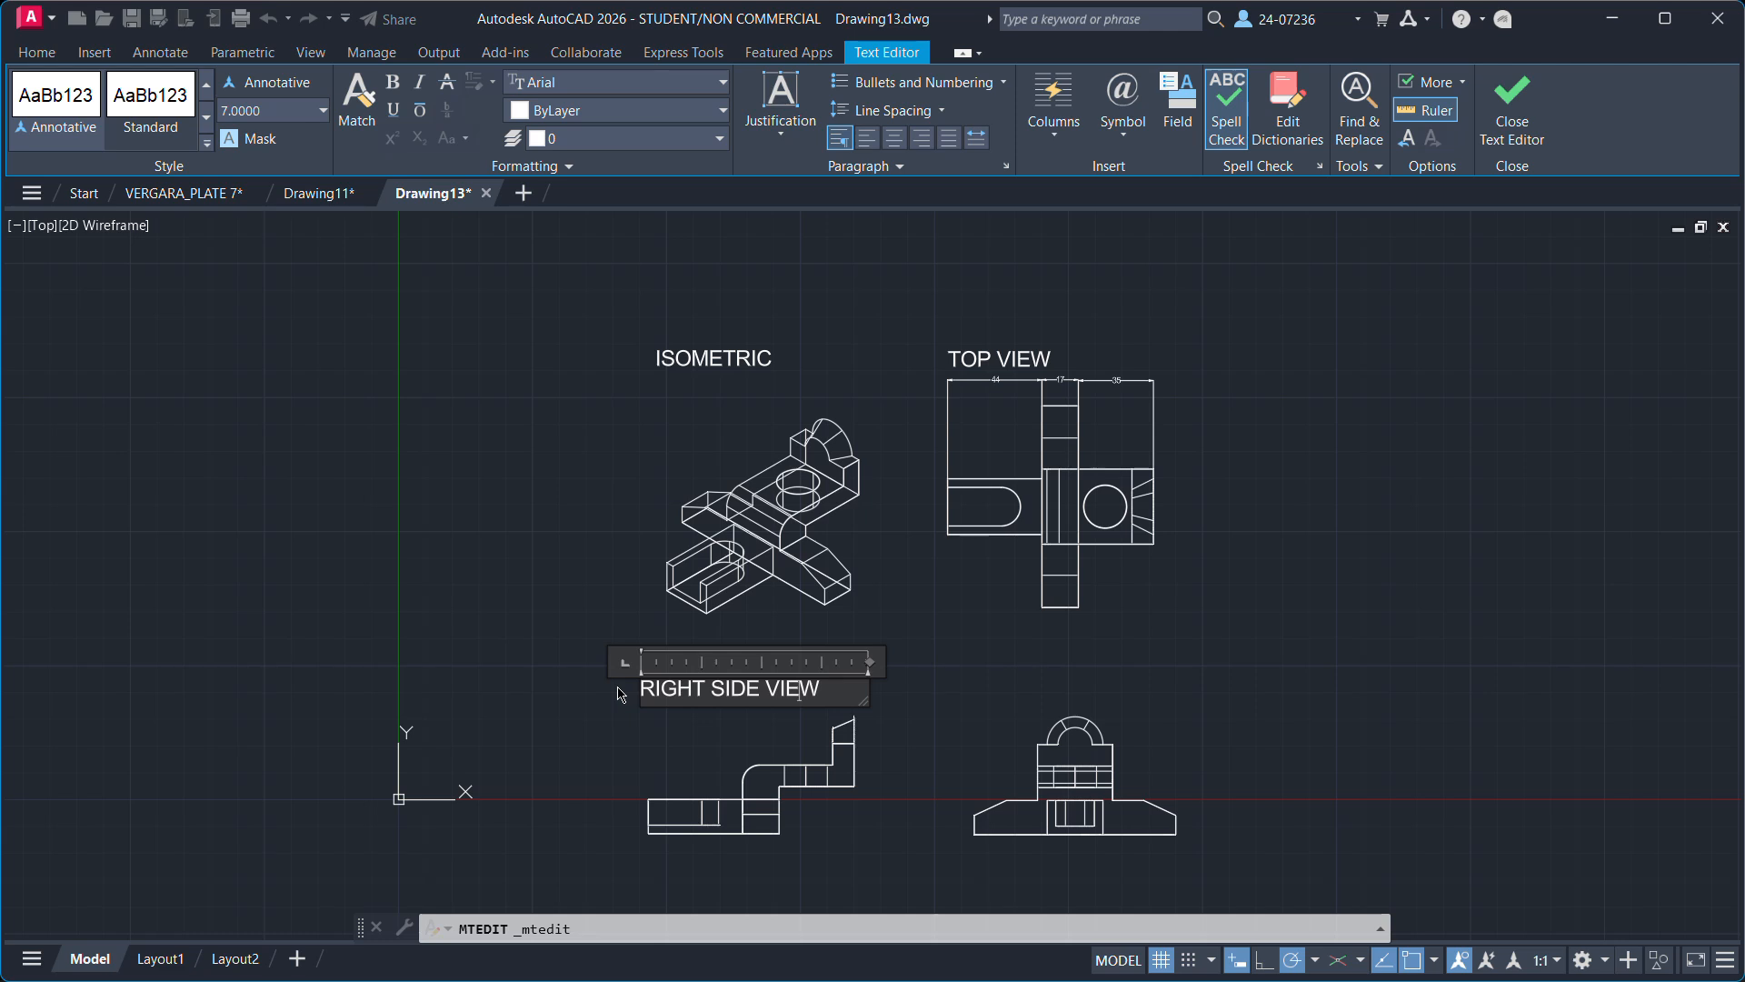
pyautogui.press('BackSpace')
pyautogui.write('-')
pyautogui.click(1280, 683)
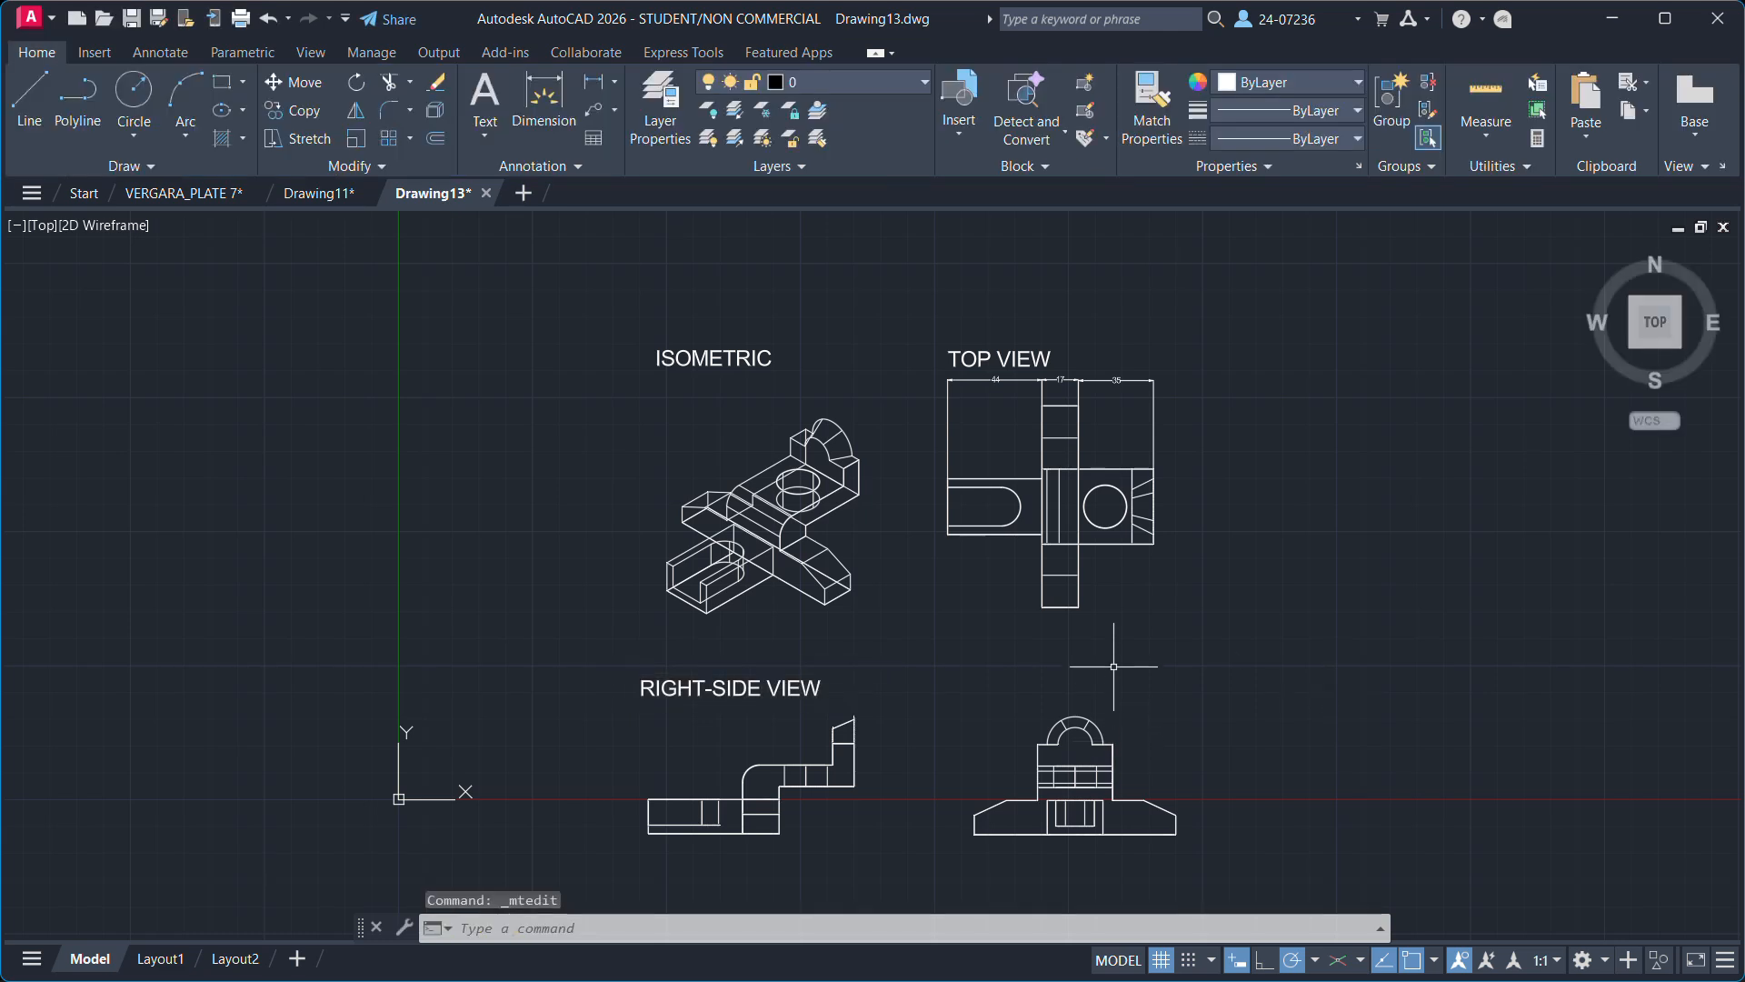
# Paste another copy of the label above the front view and change its text to FRONT VIEW.
pyautogui.hotkey('ctrl', 'v')
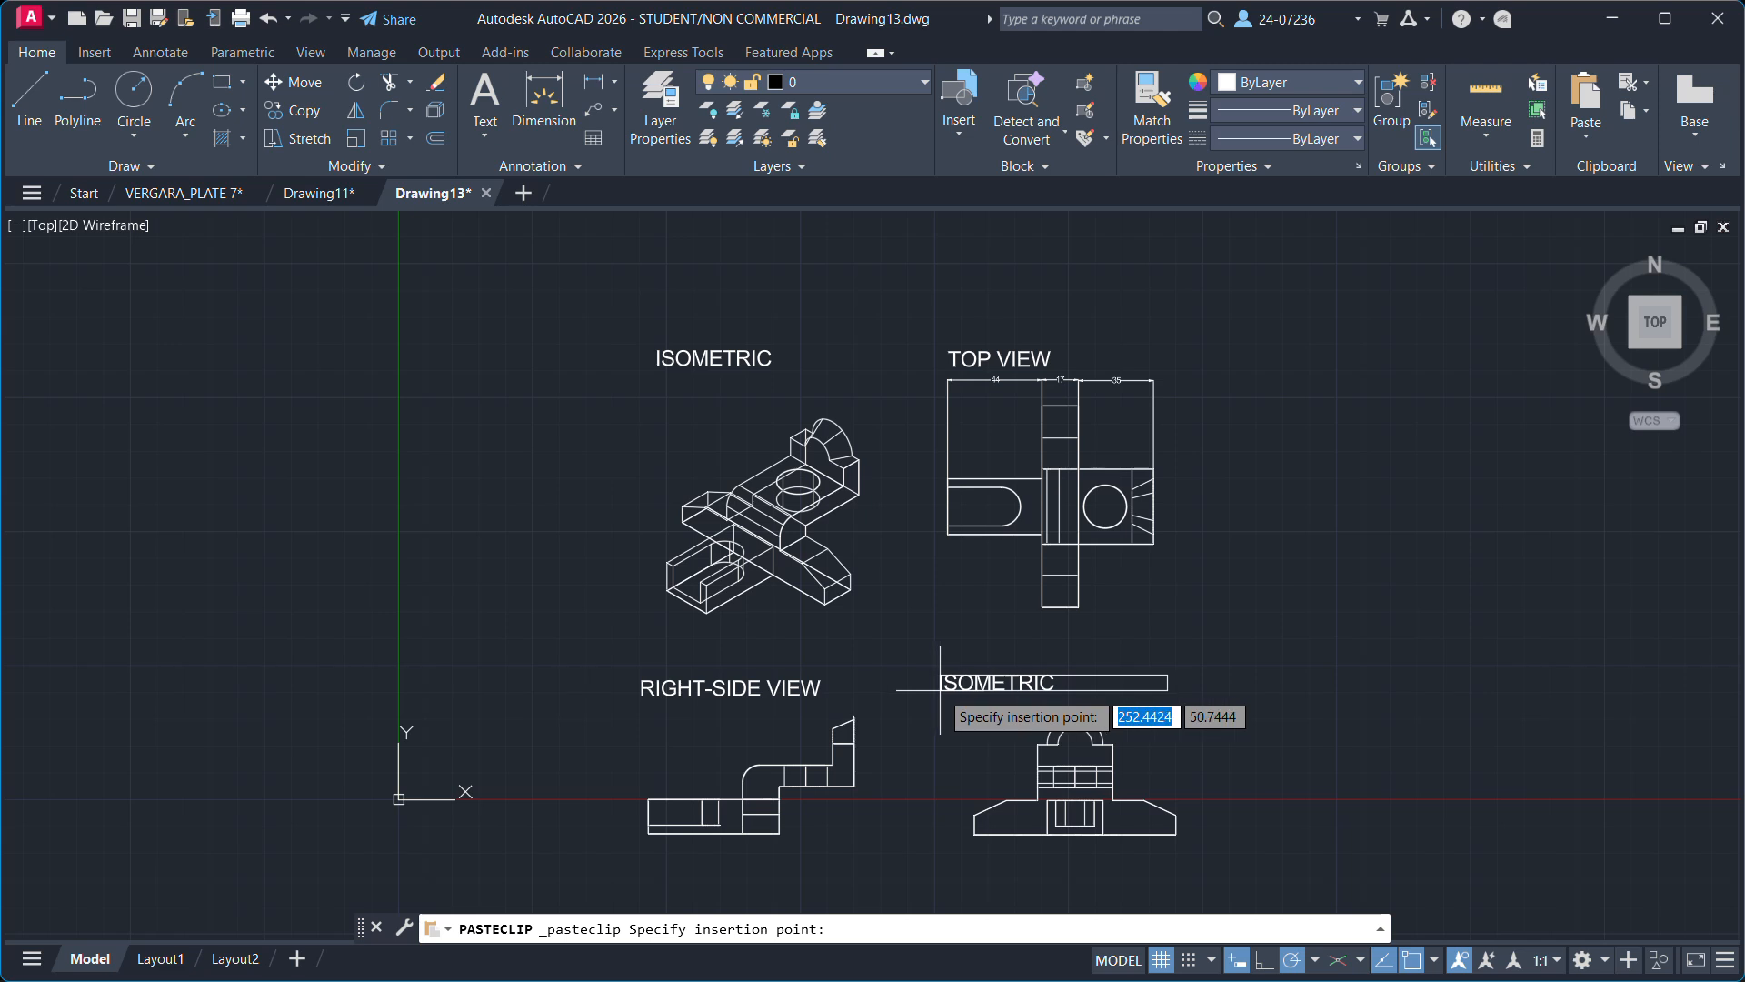
pyautogui.click(961, 690)
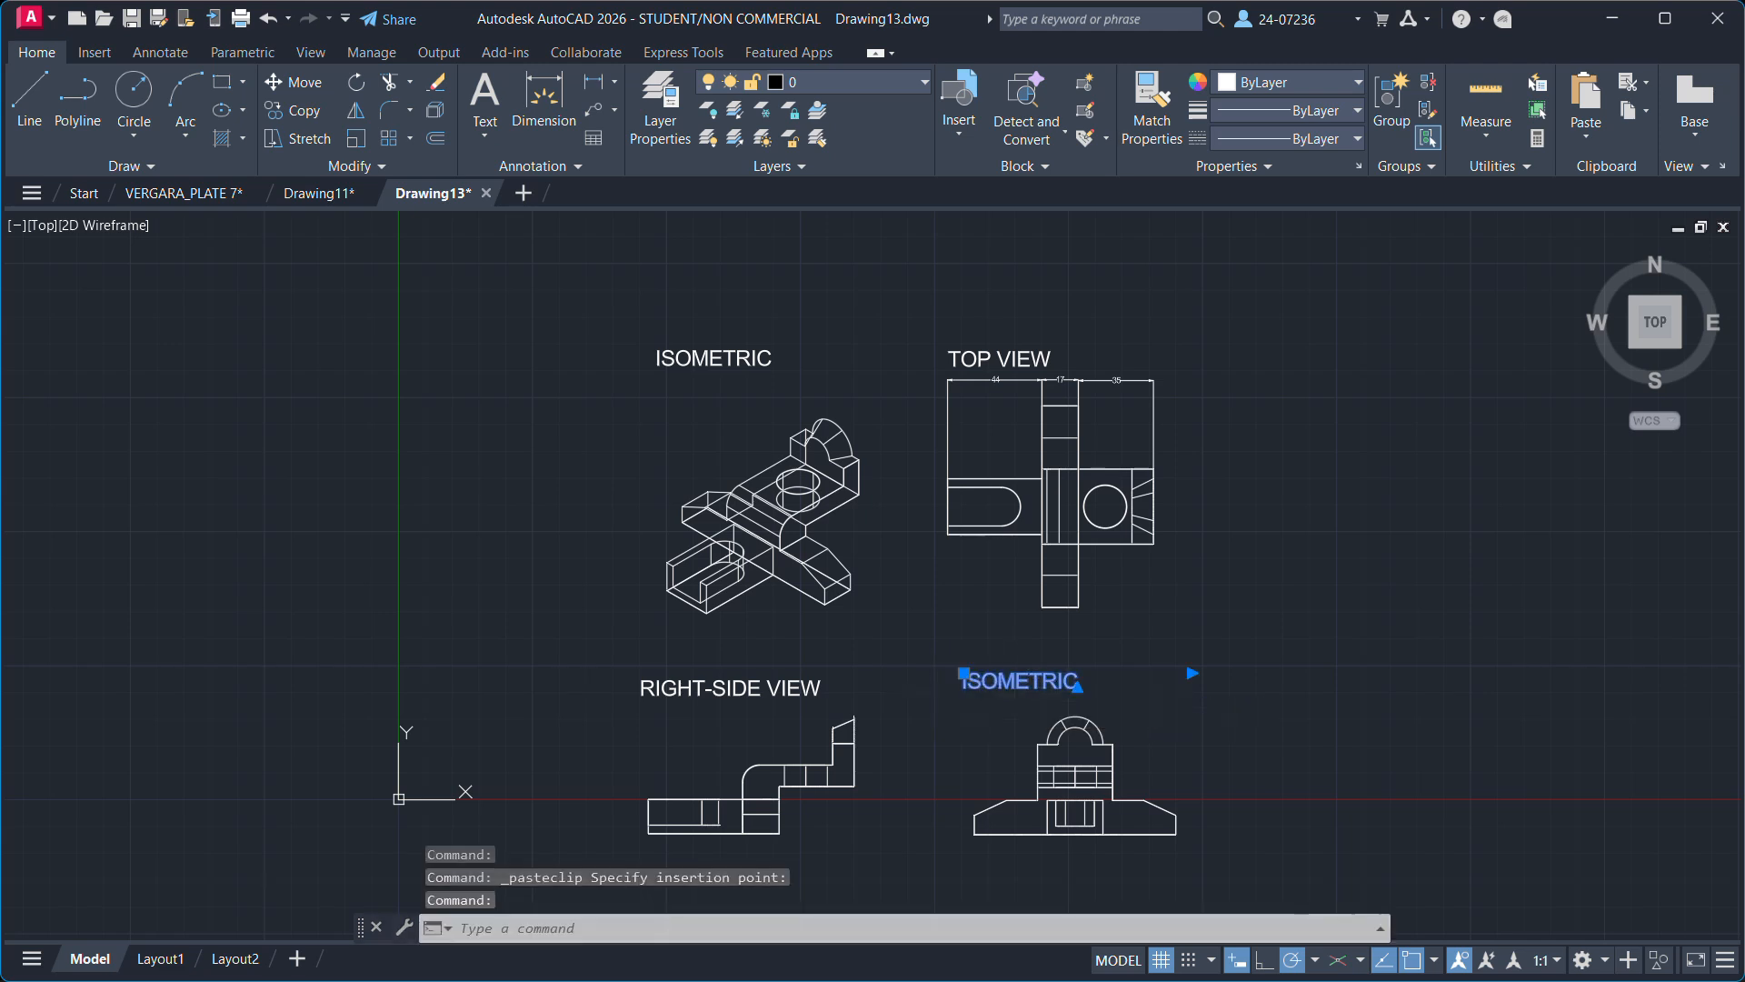
pyautogui.doubleClick(1027, 683)
pyautogui.moveTo(1146, 686); pyautogui.dragTo(975, 688)
pyautogui.press('Delete')
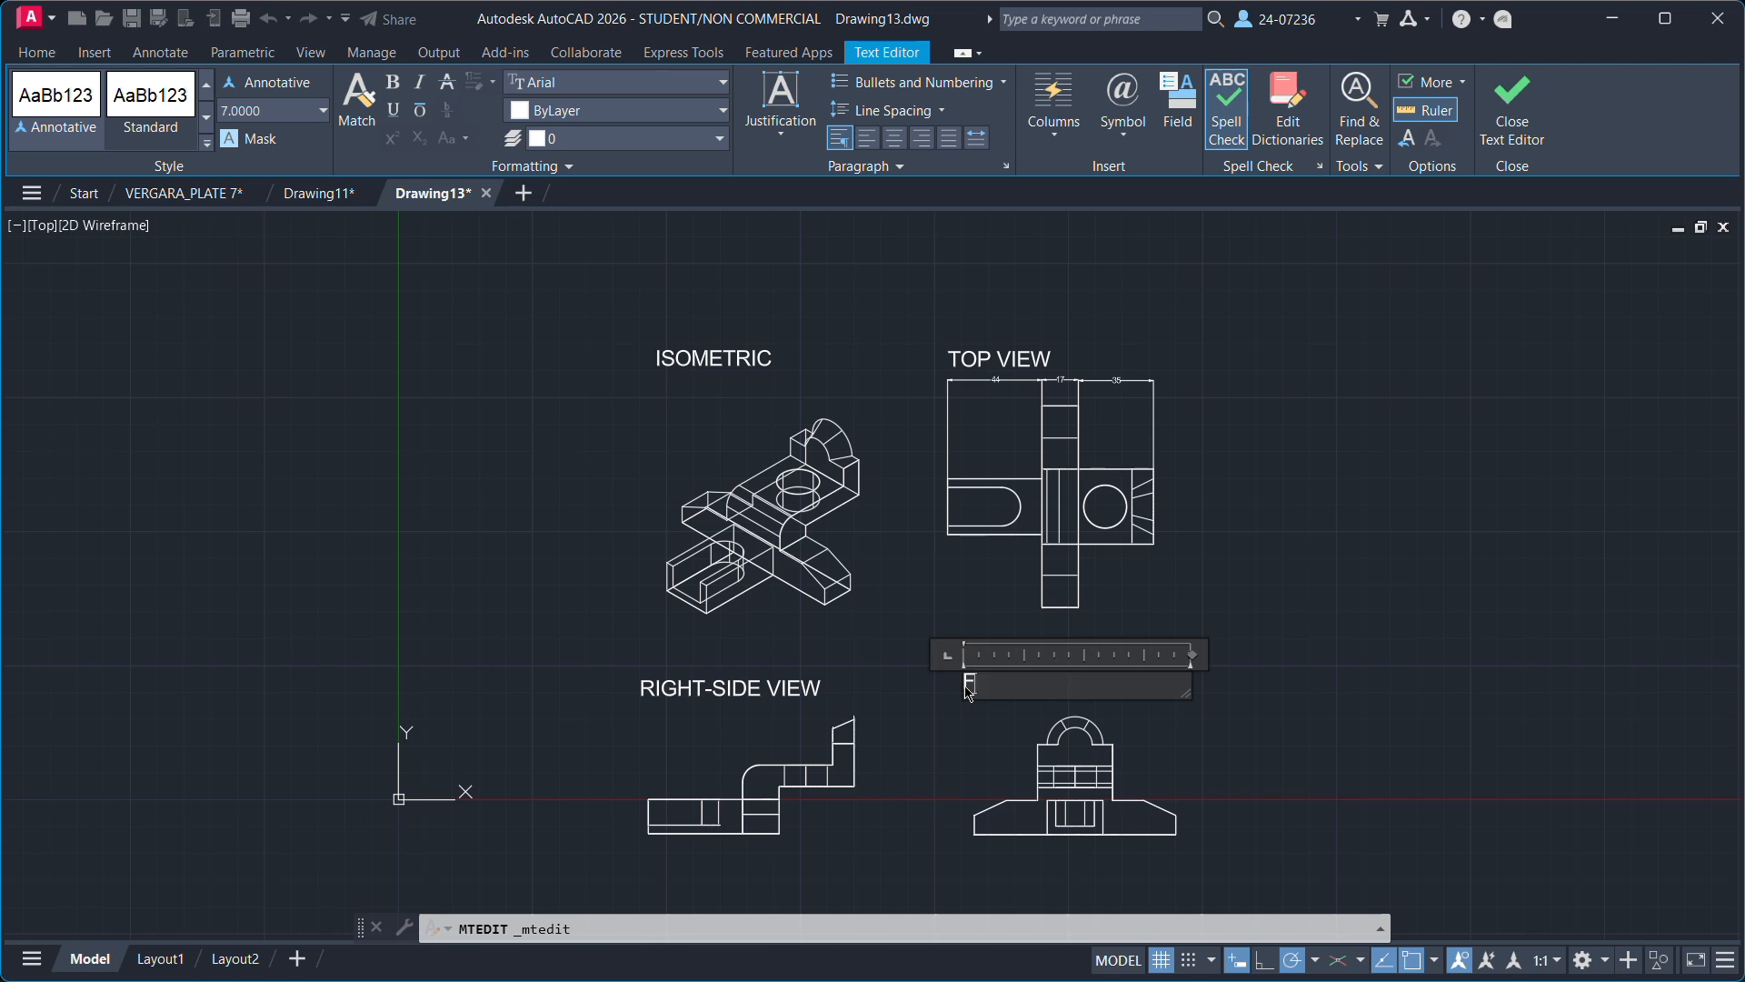
pyautogui.write('FRONT VIEW')
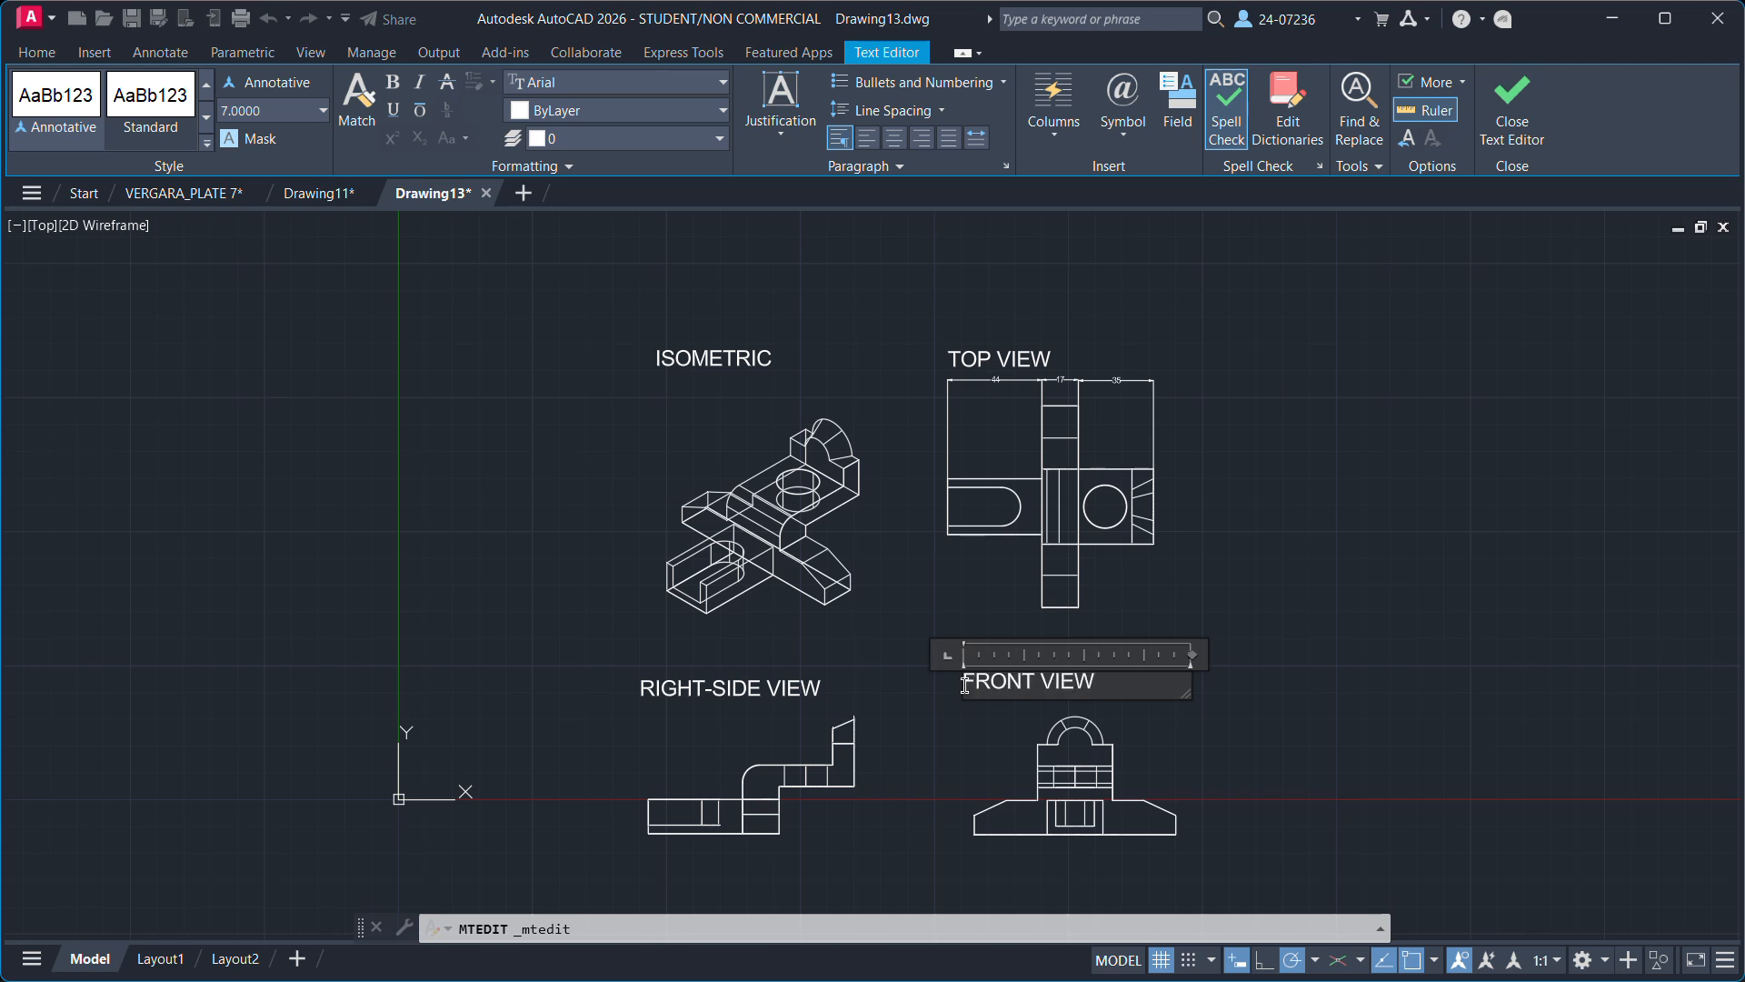
pyautogui.click(1379, 664)
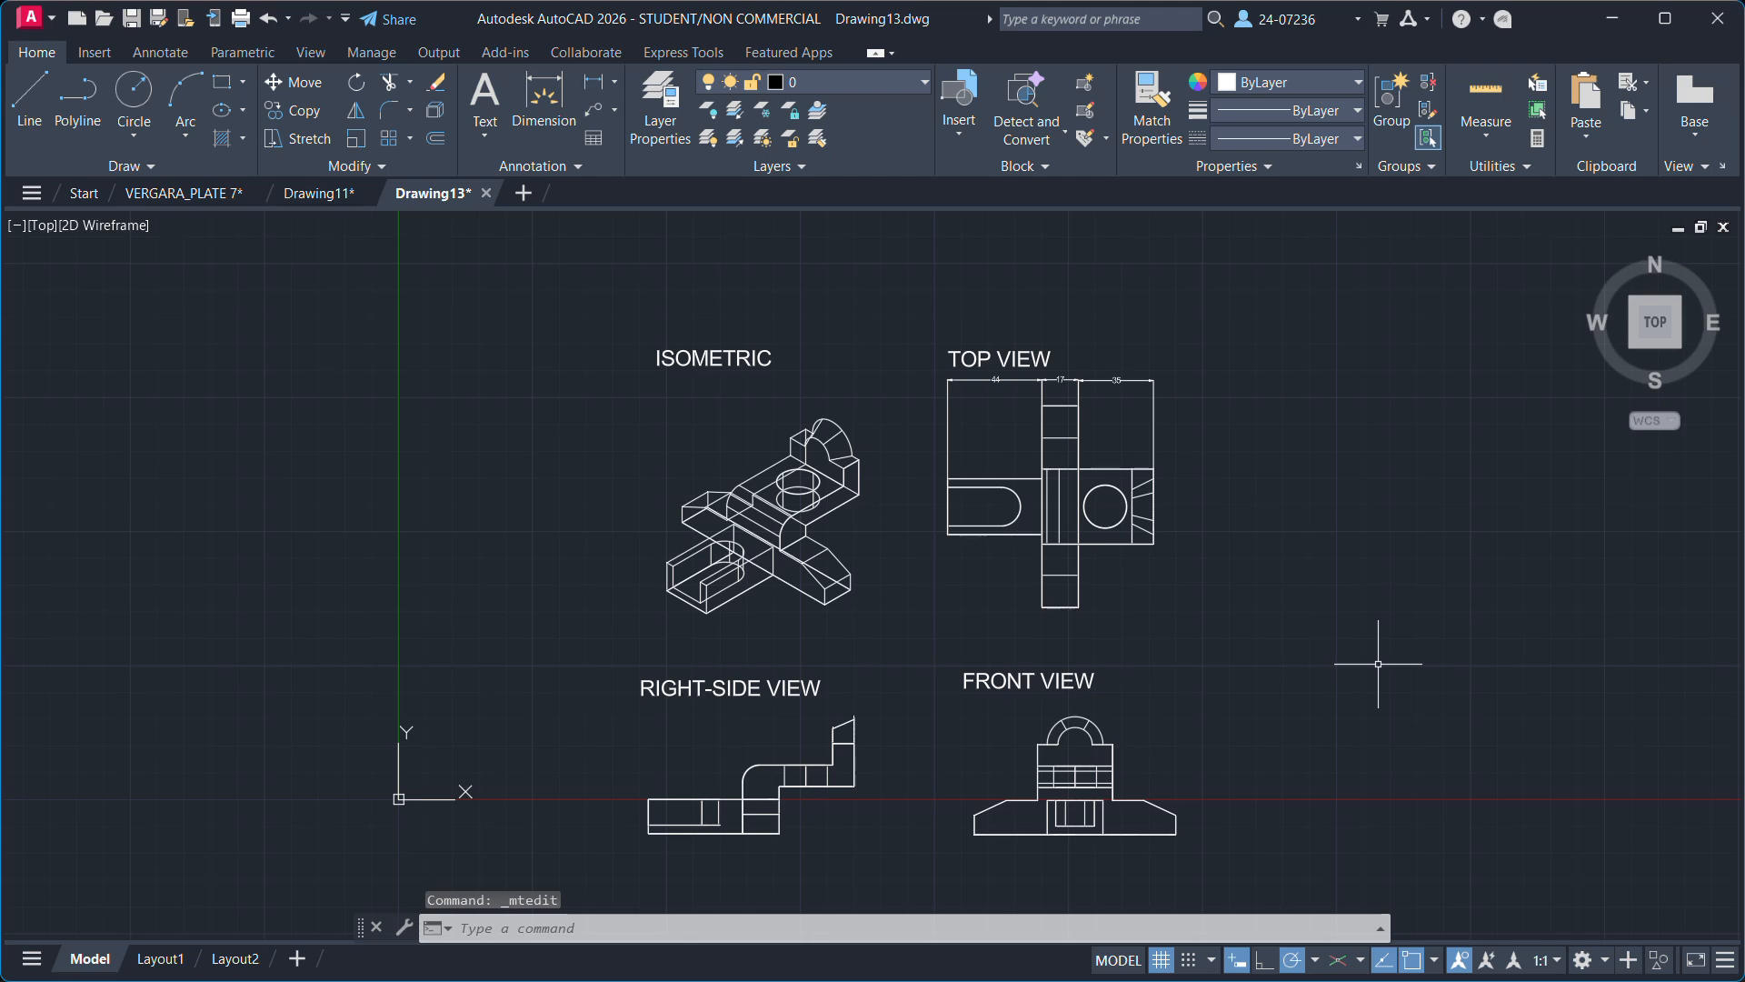
# Return to Layout1 and adjust the active viewport's zoom and position to fit the four labelled views inside the border.
pyautogui.click(160, 958)
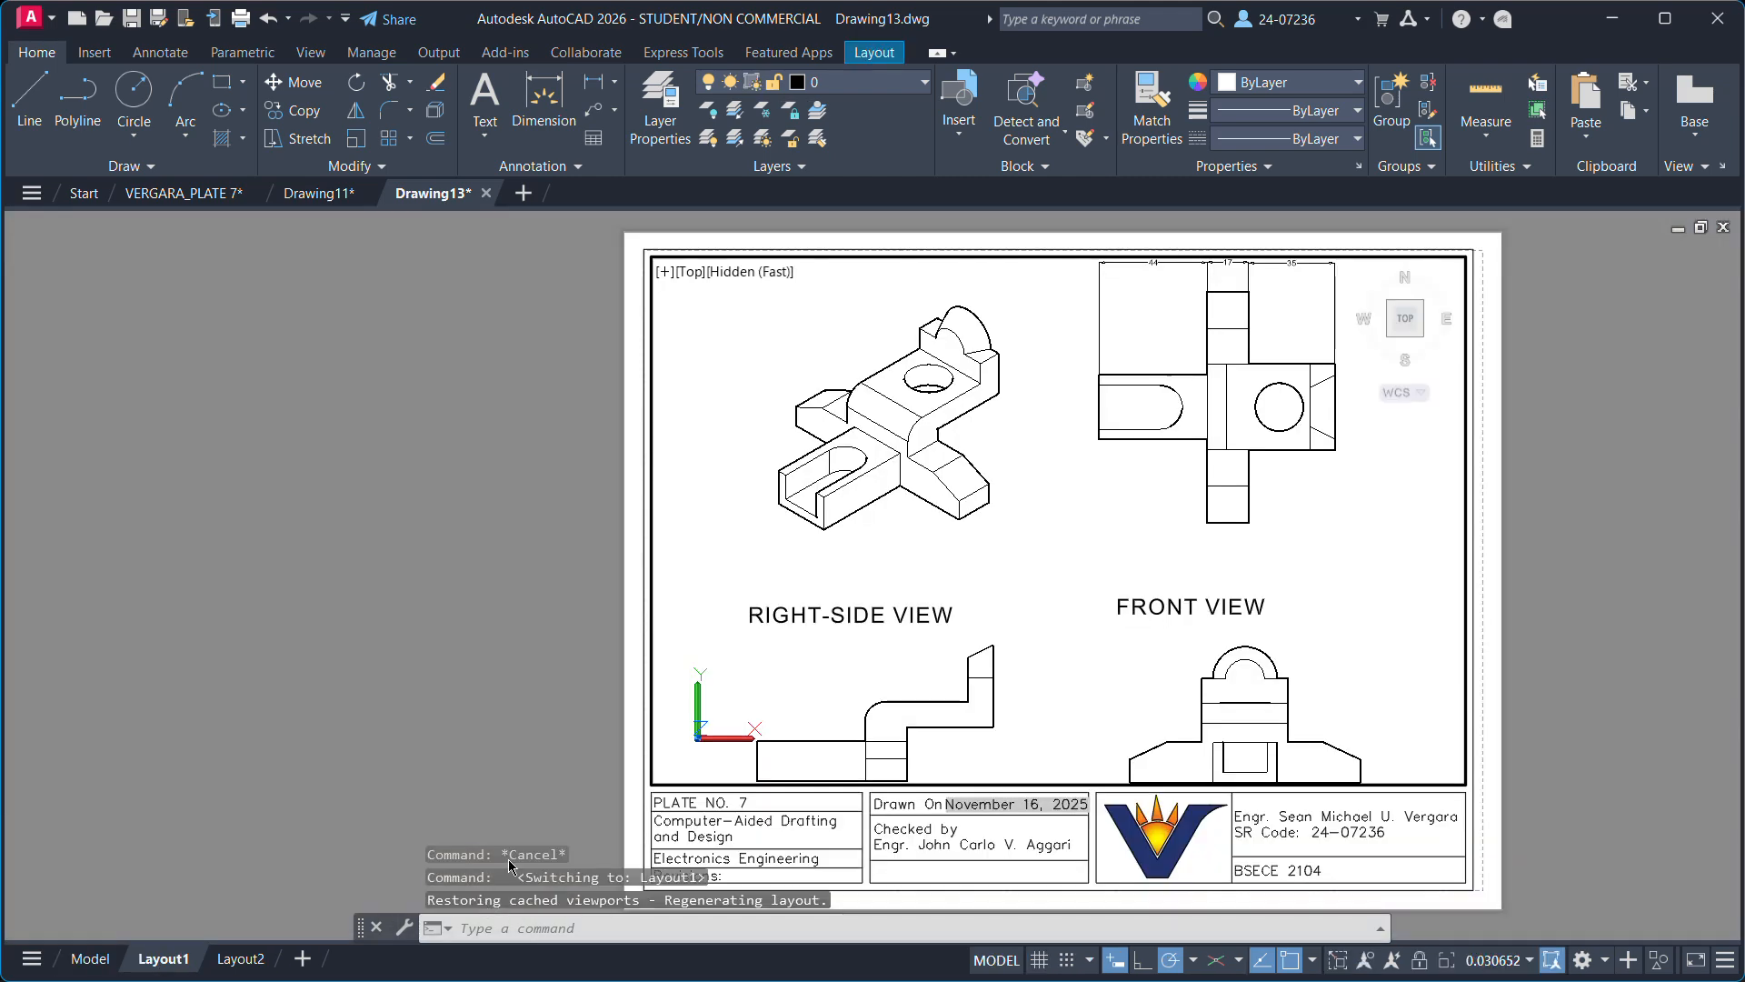
pyautogui.middleClick(1028, 579)
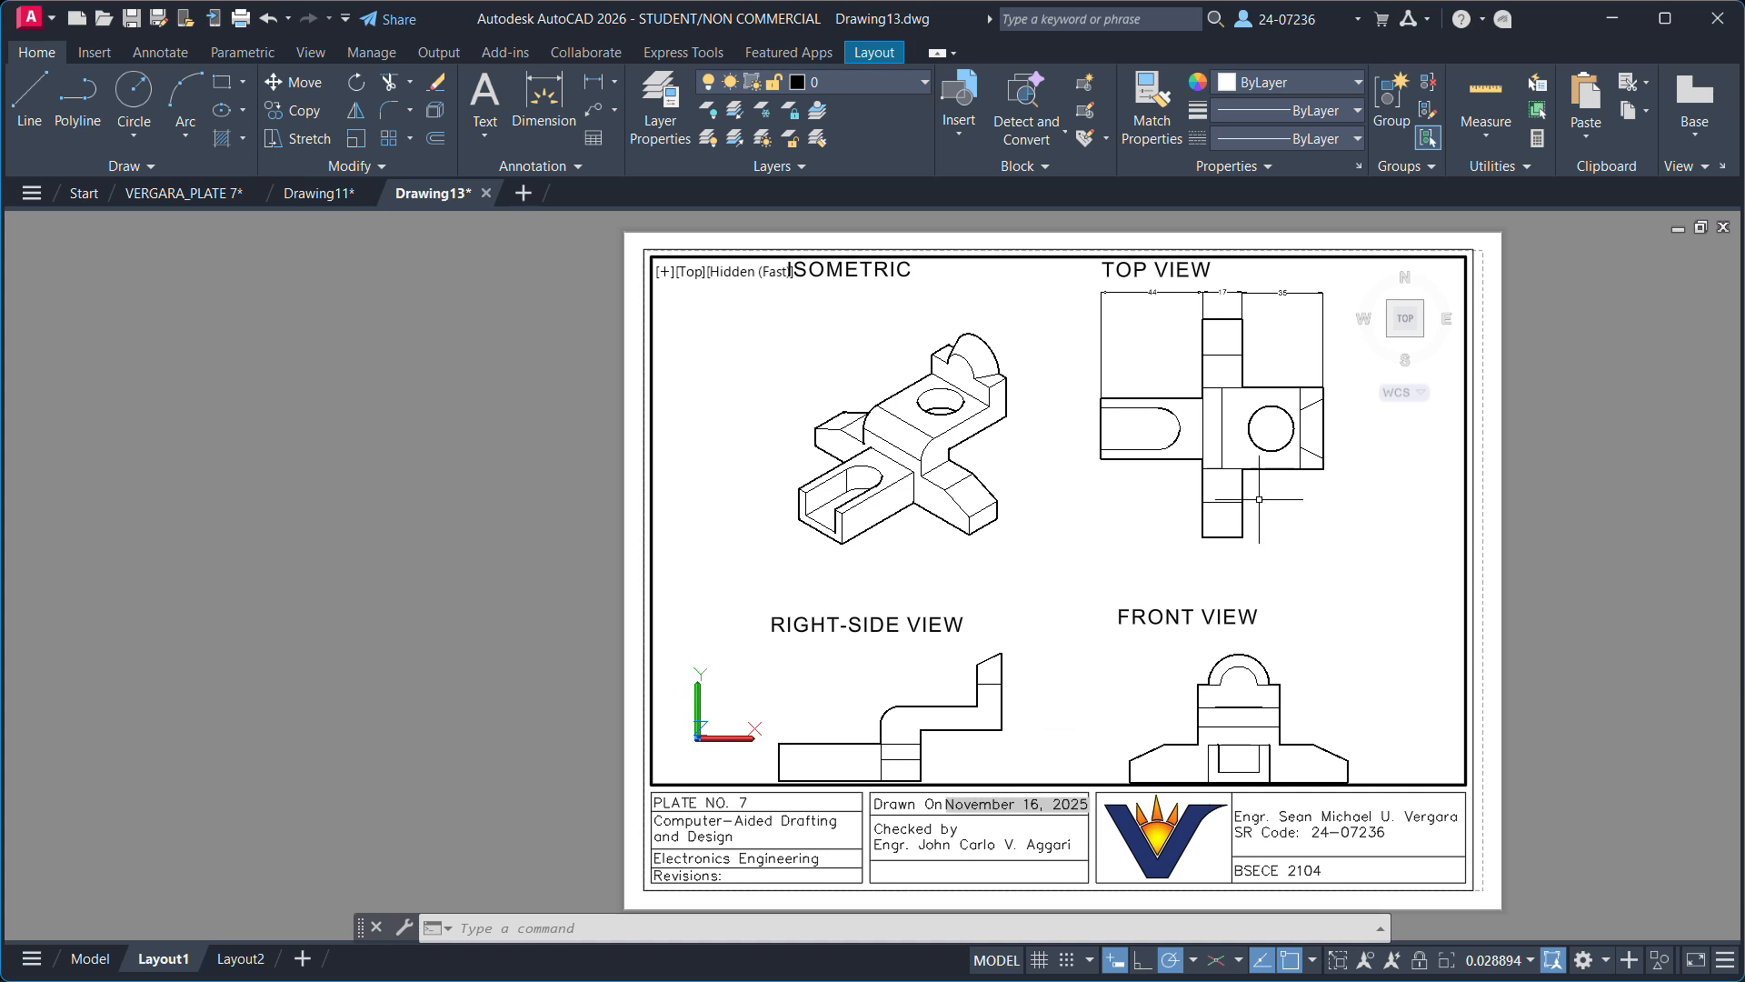
pyautogui.scroll(4, 1156, 323)
pyautogui.moveTo(1154, 259); pyautogui.dragTo(931, 576, button='middle')
pyautogui.scroll(-4, 1109, 514)
pyautogui.moveTo(1254, 584); pyautogui.dragTo(1376, 370, button='middle')
pyautogui.middleClick(1345, 496)
pyautogui.middleClick(1346, 496)
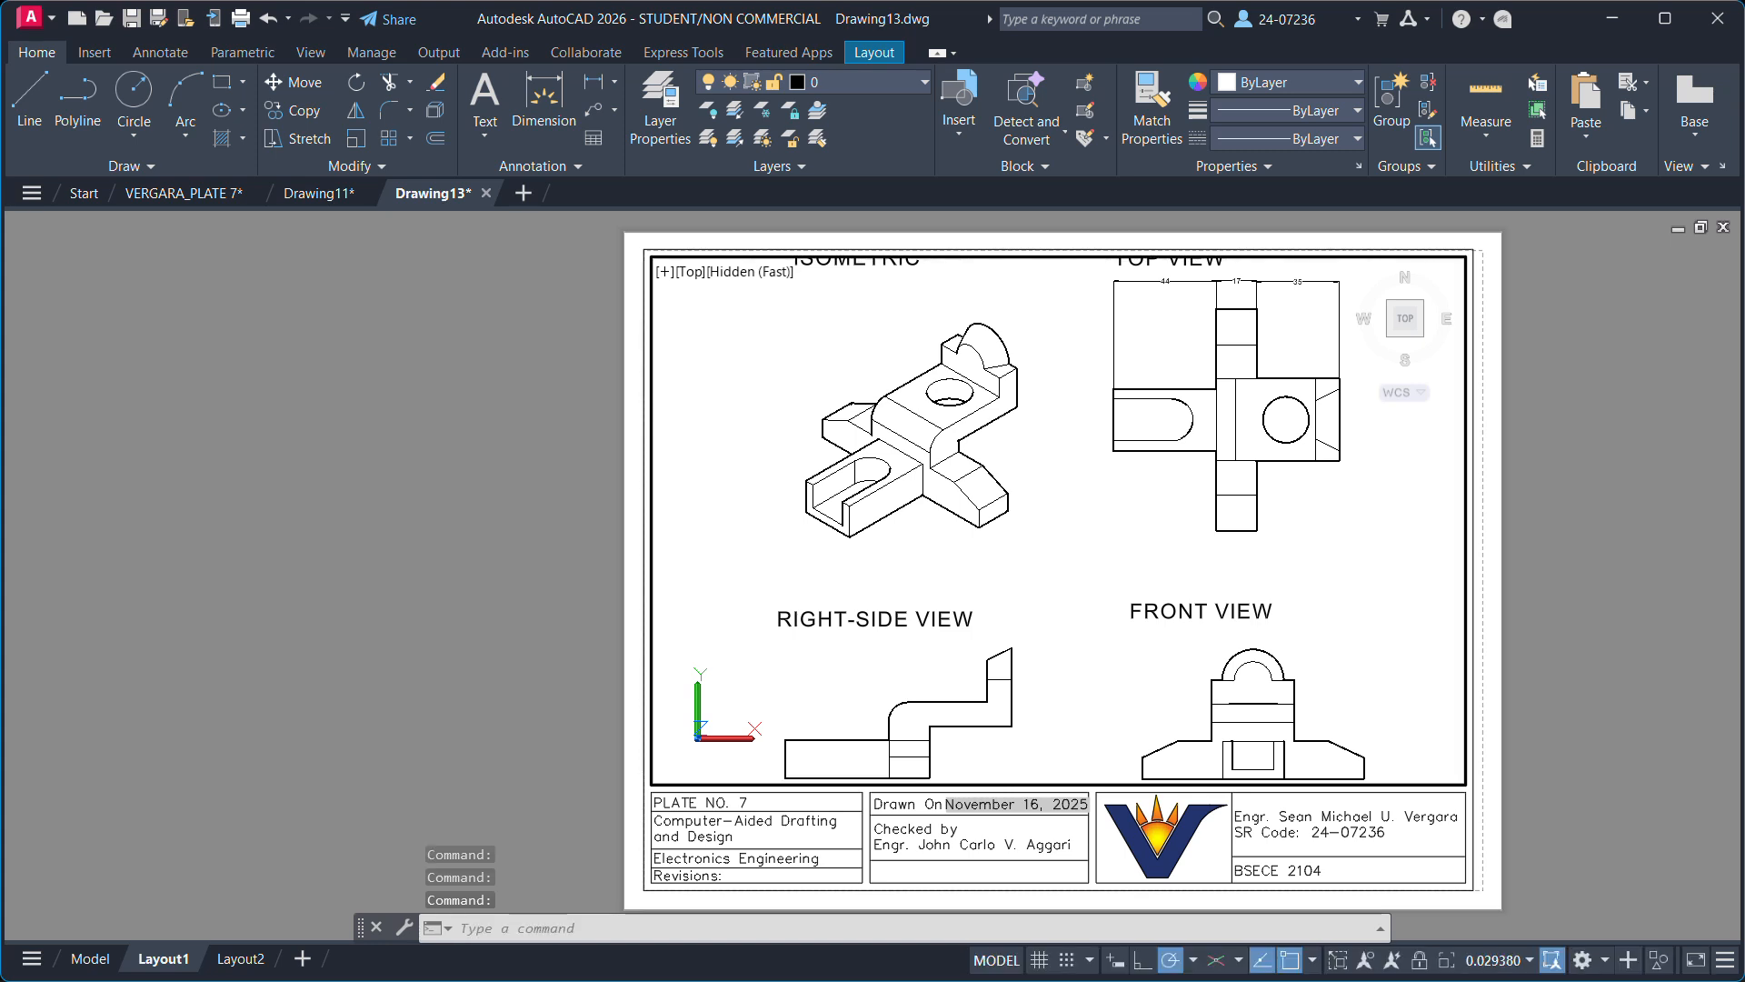